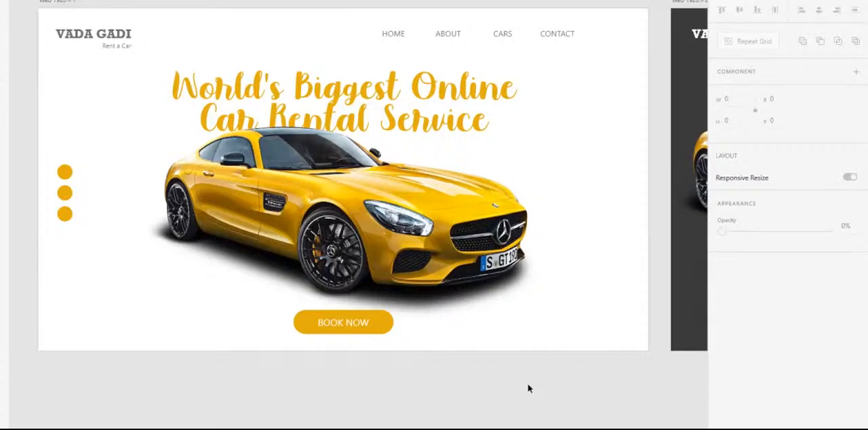
key("alt+Tab")
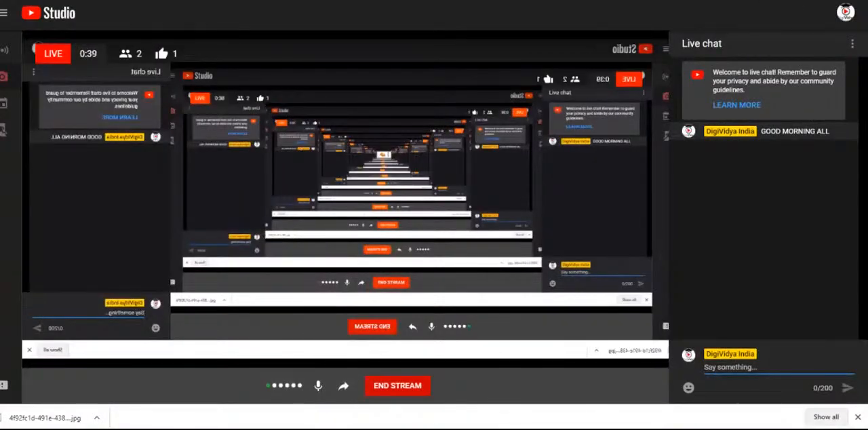
key("alt+Tab")
key("alt+Tab")
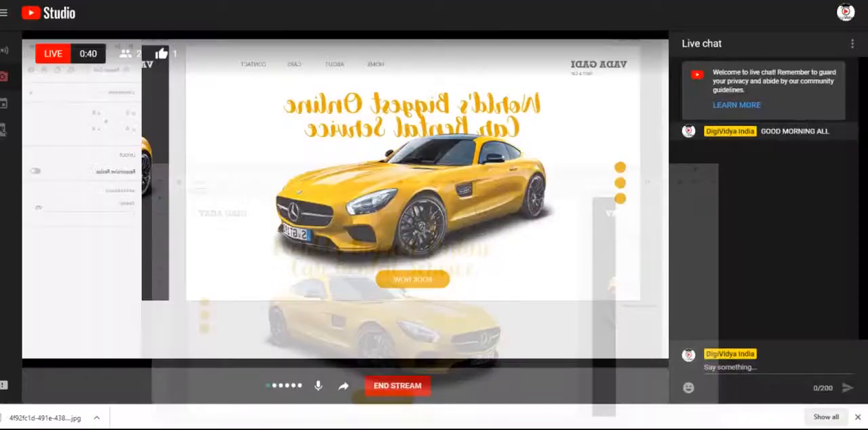
key("alt+Tab")
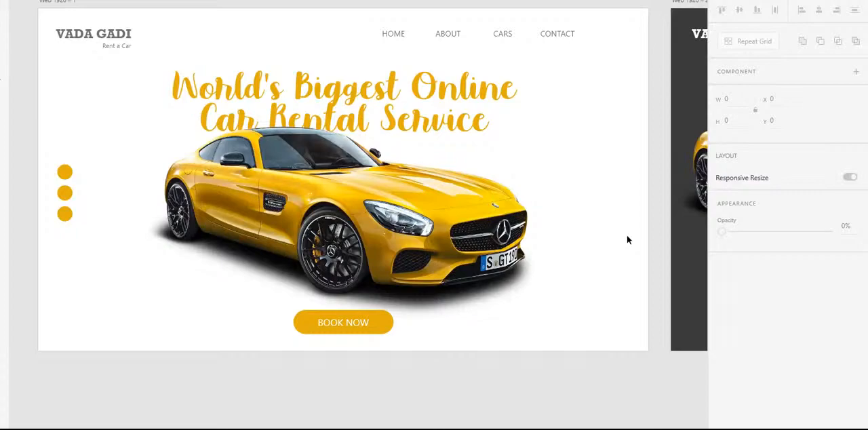
- Look over the car rental artboards across the canvas, from the home page to the CONGRATULATION page
left_click_drag(270, 116, 259, 144)
scroll(492, 165, "right", 10)
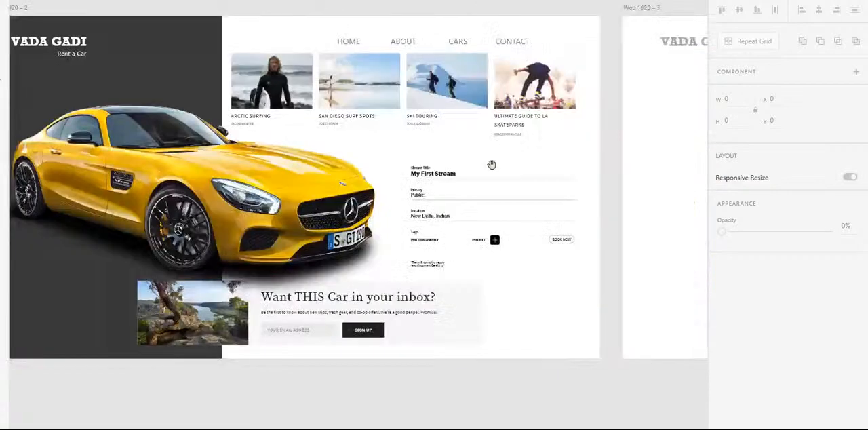
scroll(492, 164, "right", 10)
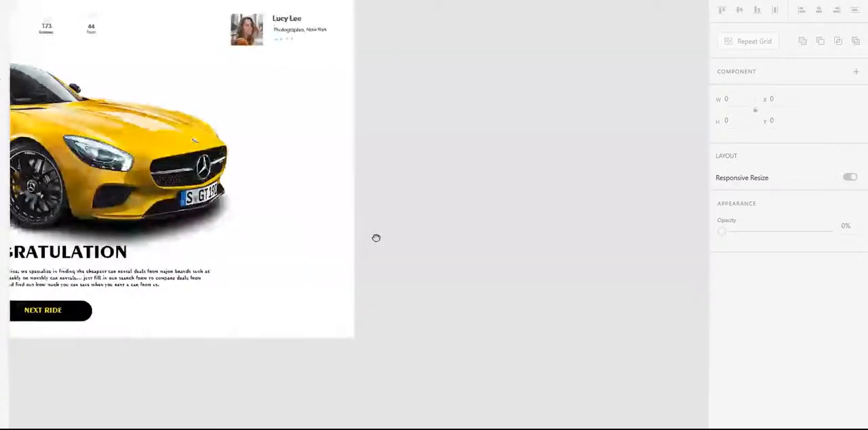
scroll(377, 238, "left", 15)
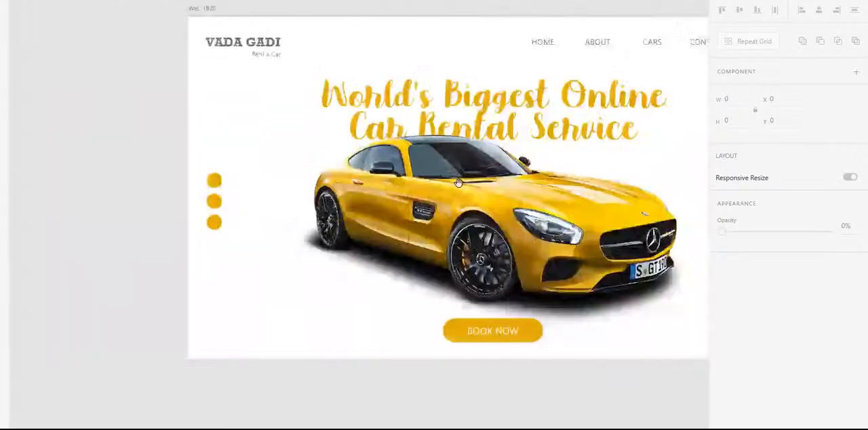
scroll(459, 183, "right", 5)
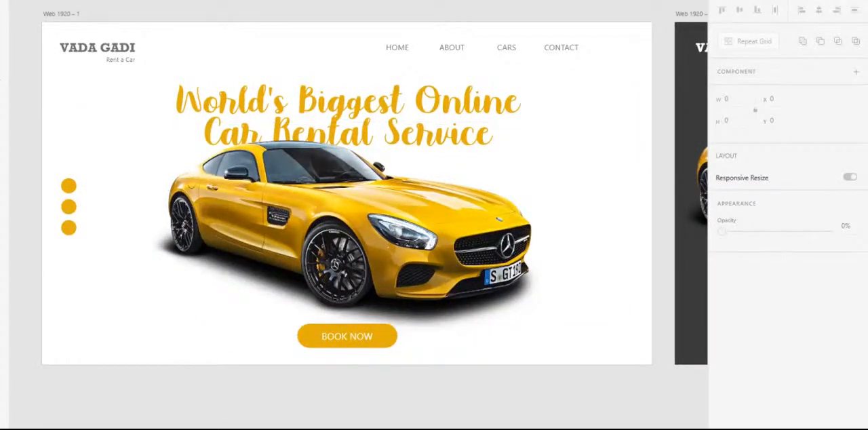
- Open the prototype preview of the car rental home page and position its window over the canvas
left_click(810, 1)
left_click(712, 7)
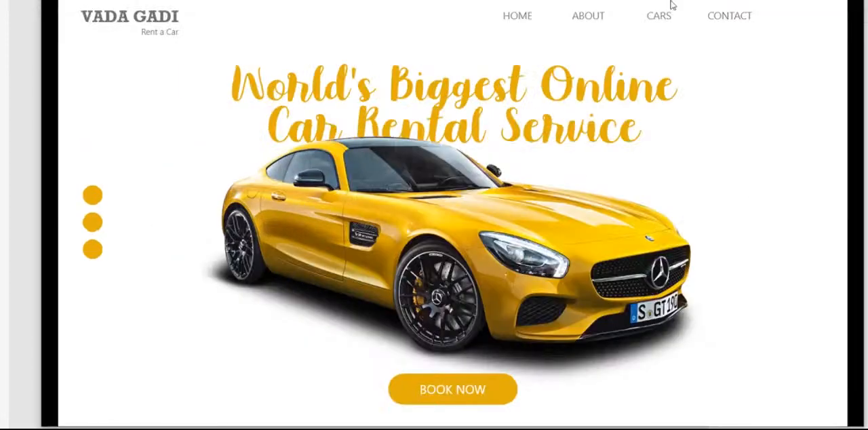
left_click_drag(862, 6, 829, 9)
left_click_drag(434, 1, 436, 2)
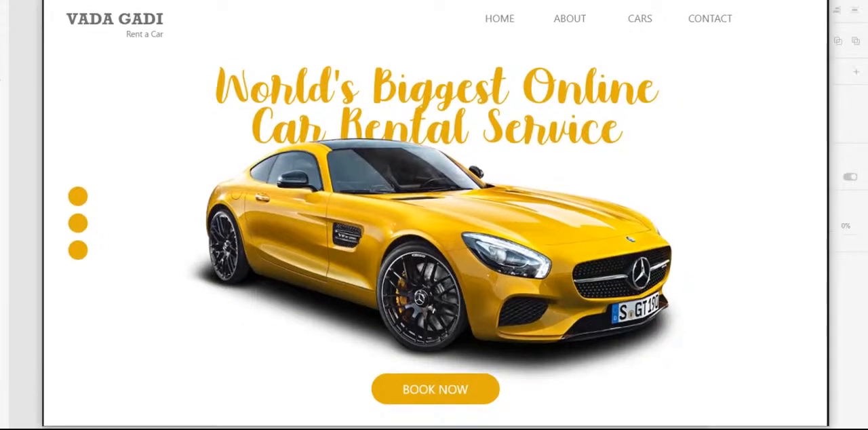
left_click_drag(832, 74, 828, 75)
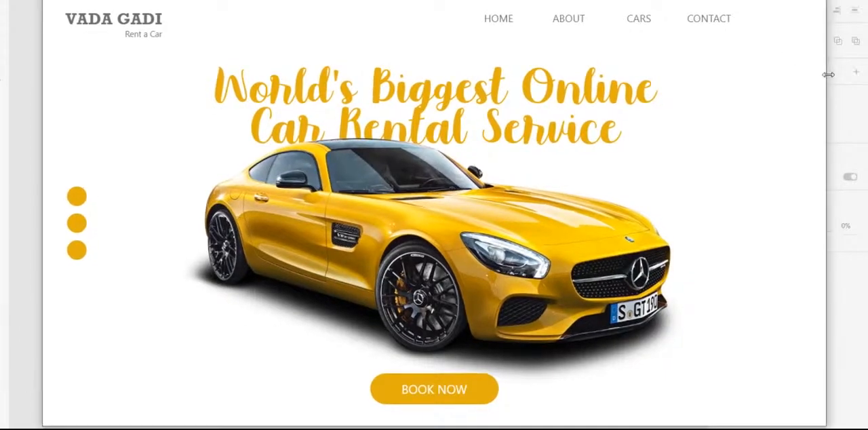
left_click_drag(747, 4, 741, 4)
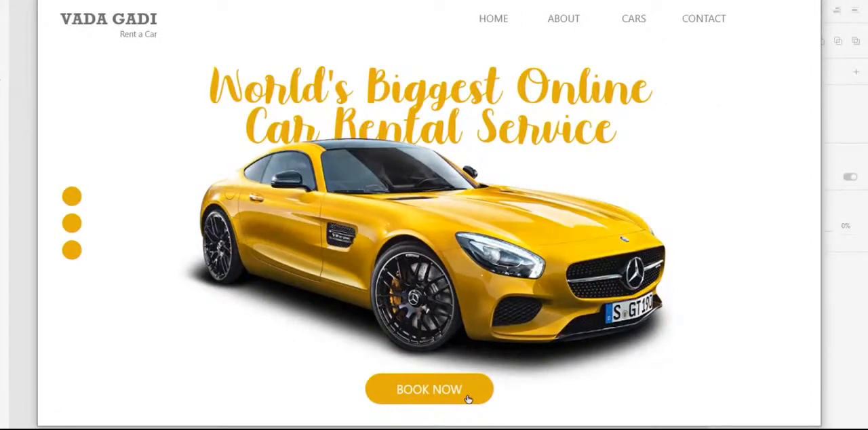
- Preview the prototype from the home page through the booking page to the CONGRATULATION page, and return to the home page
scroll(572, 412, "down", 5)
scroll(571, 411, "down", 2)
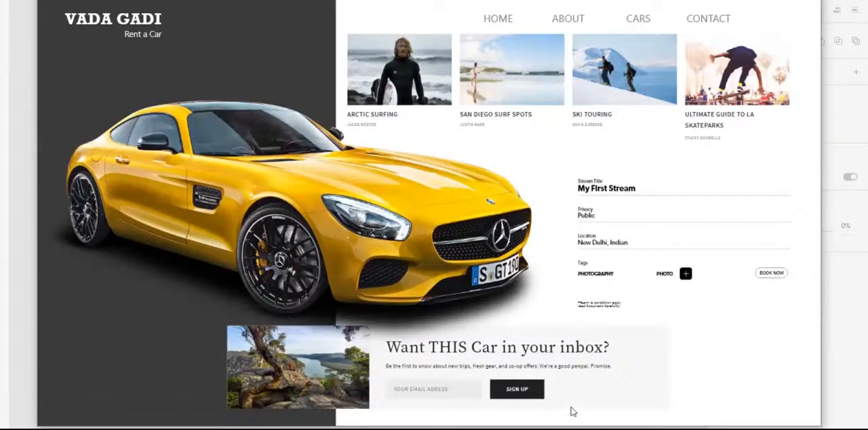
scroll(730, 371, "down", 3)
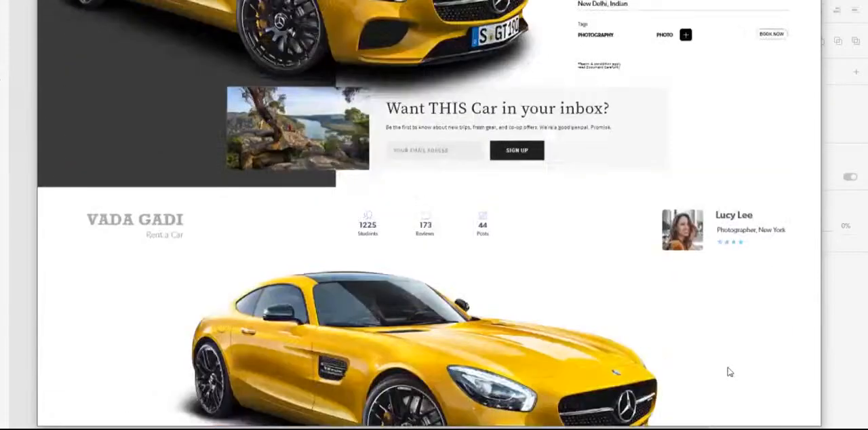
scroll(730, 372, "down", 3)
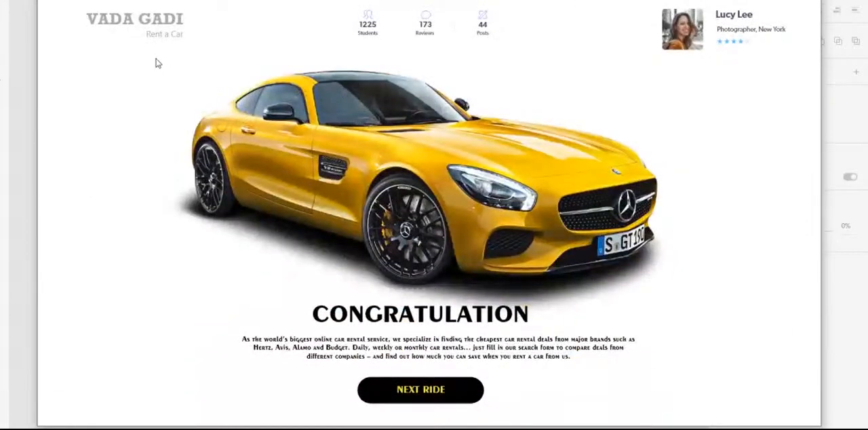
scroll(143, 91, "up", 8)
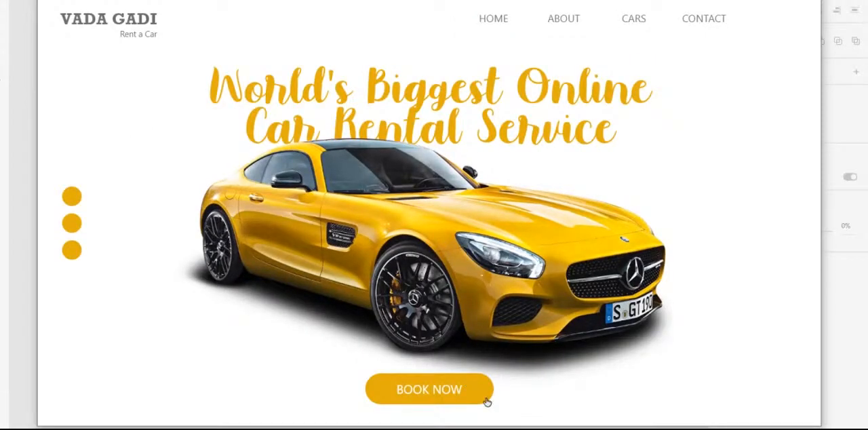
- Run through the prototype again via both BOOK NOW pages, returning home from the VADA GADI logo on the CONGRATULATION page
scroll(486, 403, "down", 1)
scroll(486, 404, "down", 4)
scroll(485, 398, "down", 2)
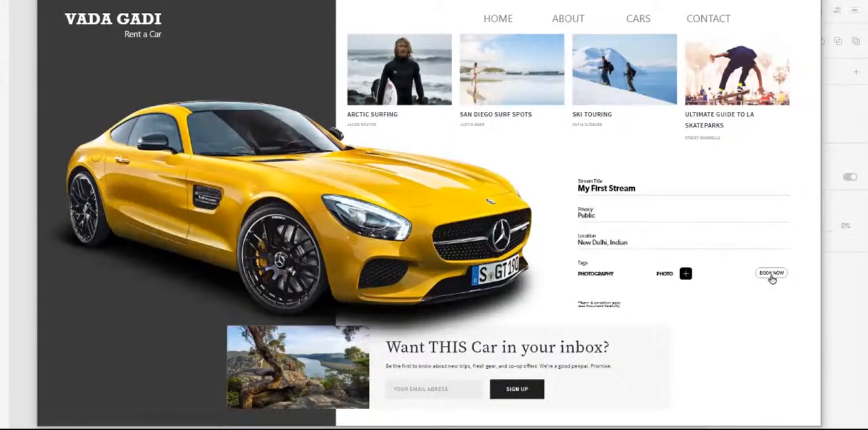
scroll(773, 280, "down", 1)
scroll(774, 280, "down", 5)
scroll(774, 280, "down", 1)
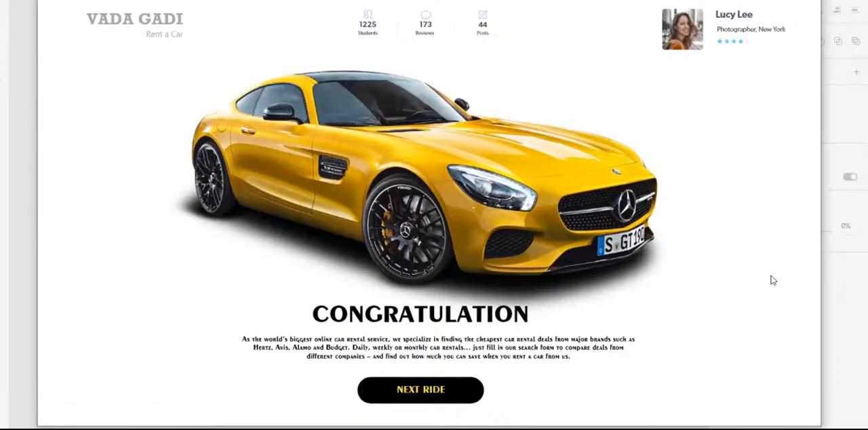
left_click(159, 26)
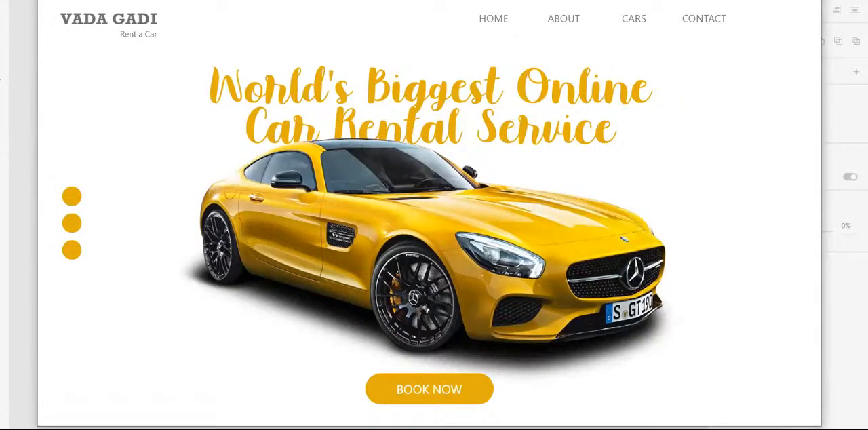
left_click_drag(434, 4, 421, 0)
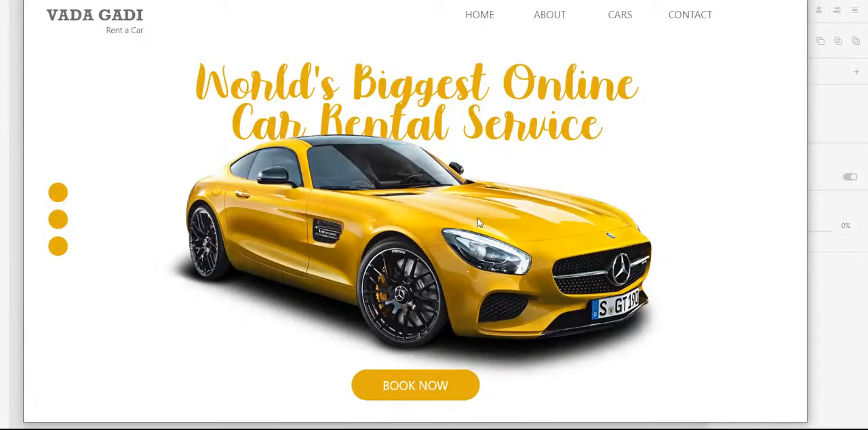
key("alt+Tab")
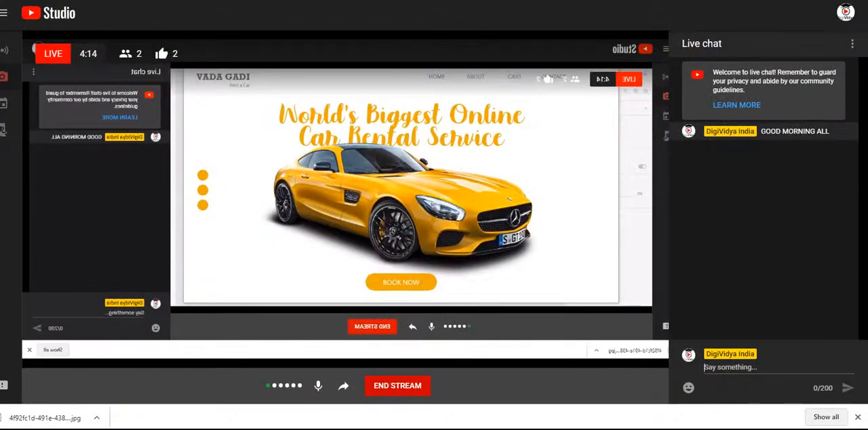
left_click(378, 429)
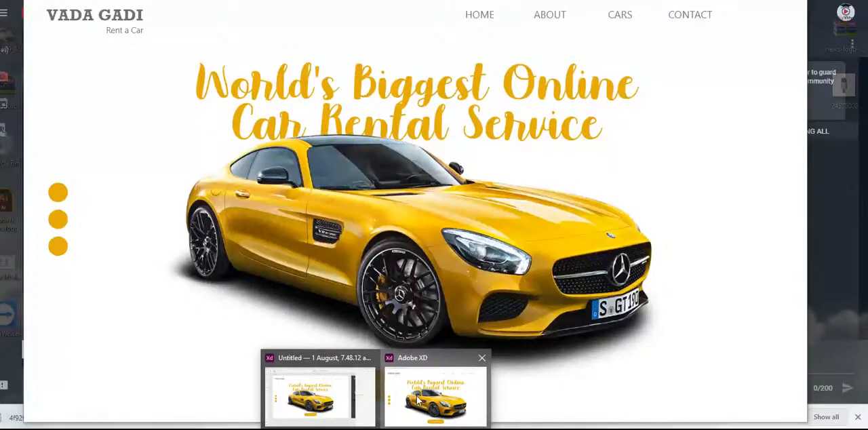
left_click(436, 397)
left_click_drag(493, 7, 506, 7)
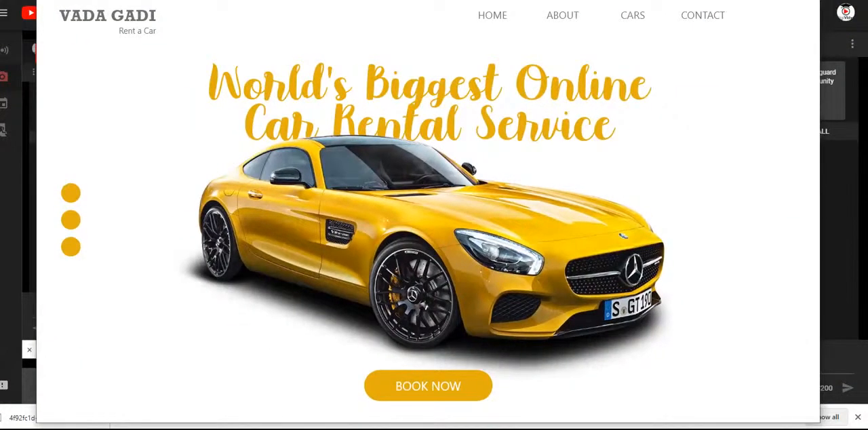
left_click(377, 428)
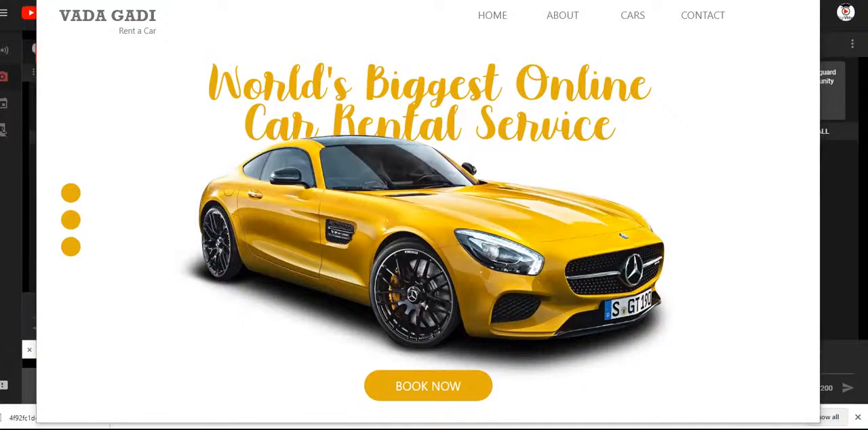
left_click(344, 390)
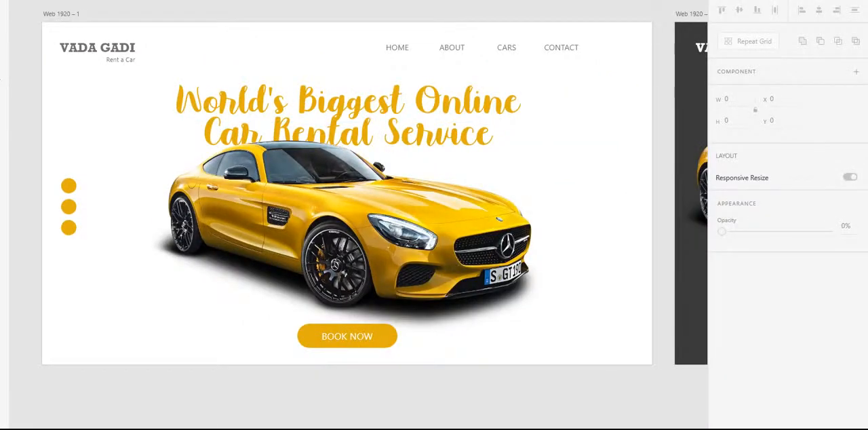
mouse_move(405, 424)
left_click(425, 393)
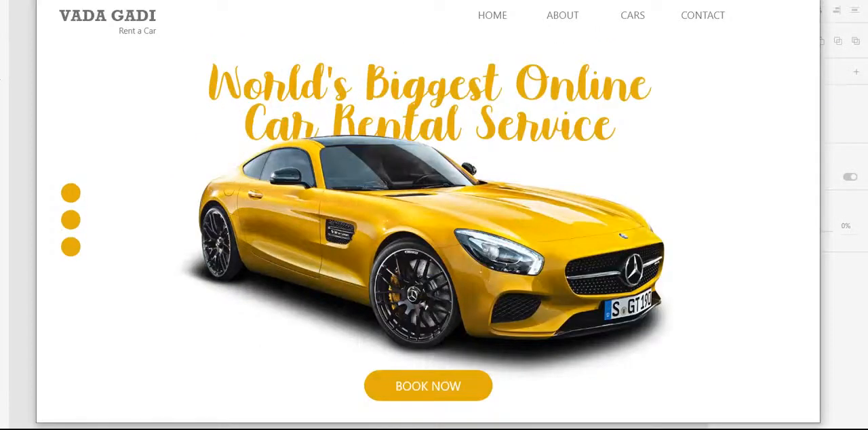
left_click_drag(402, 1, 384, 0)
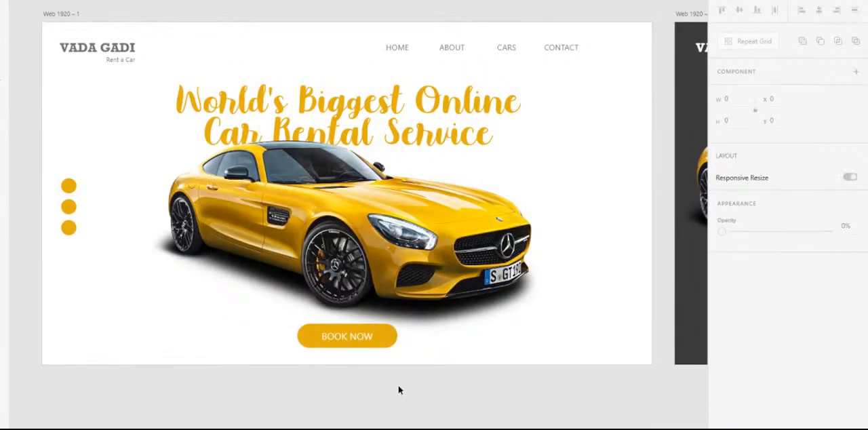
- Add a new 1920 x 1080 artboard directly below the first home page artboard
key("a")
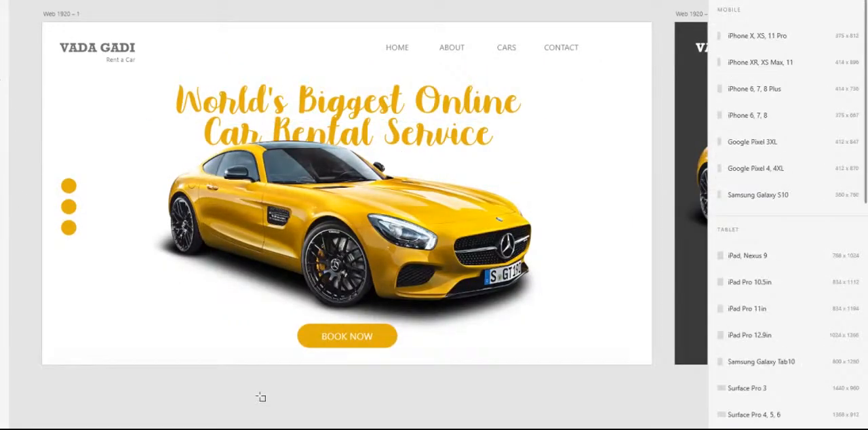
left_click(309, 425)
scroll(394, 324, "down", 3)
scroll(349, 213, "down", 3)
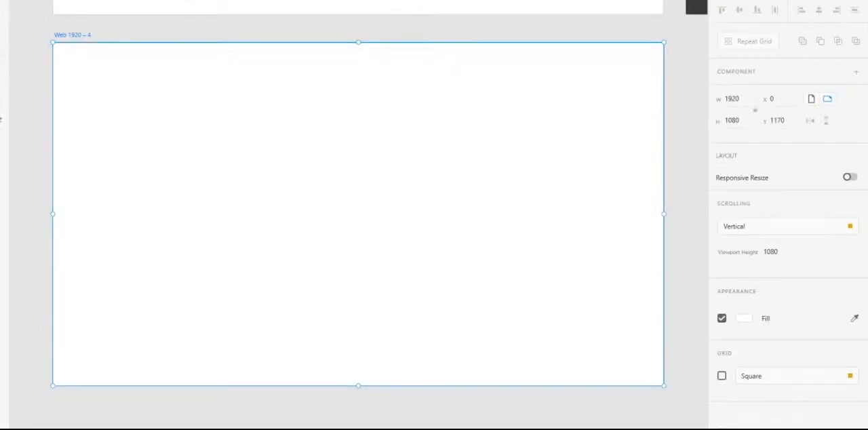
- Add a text list near the upper-left area of the new artboard, with the first line "1. Vector Base App"
left_click(0, 148)
left_click(205, 122)
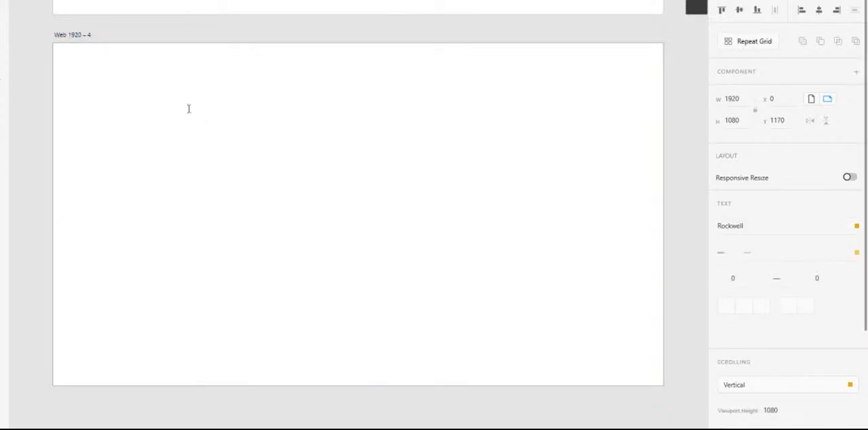
left_click(140, 89)
type("1.")
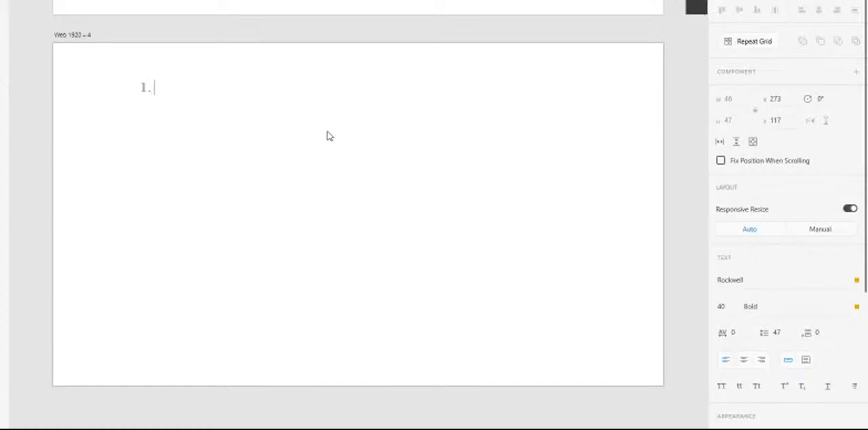
type(" Vector Base")
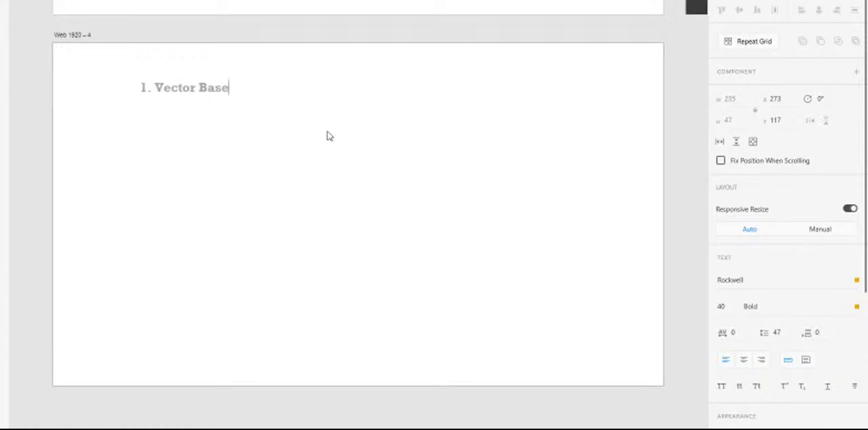
type(" App")
- Add the second list line "2. Light Weight S/w" to the text
key("Return")
type("2. Ligh")
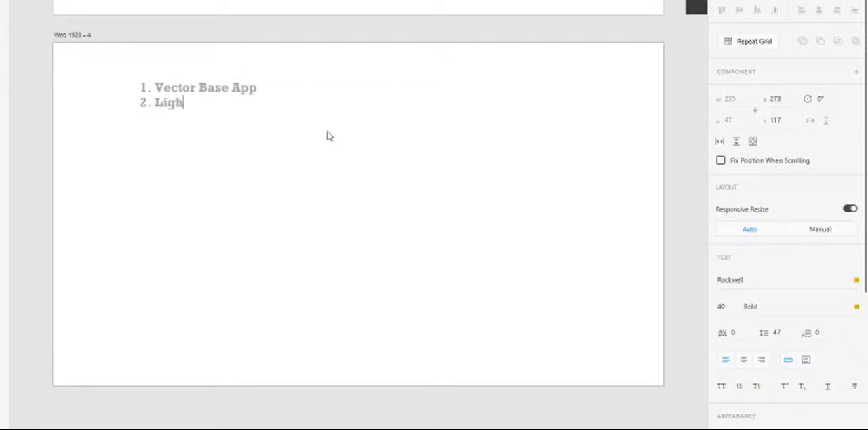
type("t We")
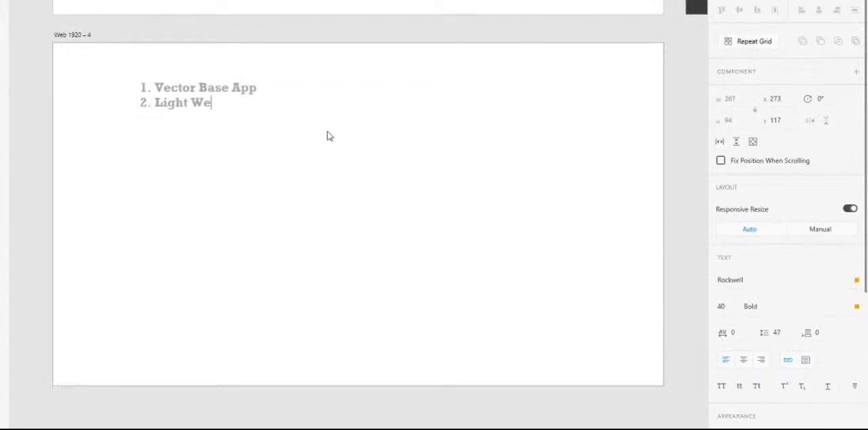
type("ight S/w")
- Add the third list line "3. REaltime Priview" to the text and finish editing it
key("Return")
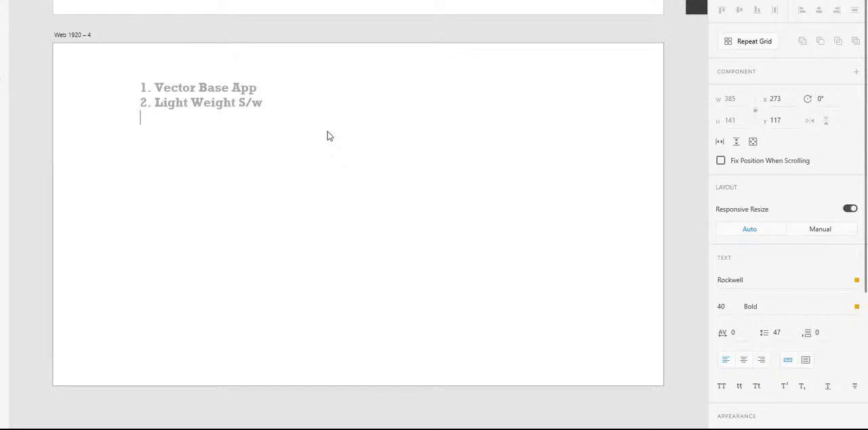
type("3. REaltime Pri")
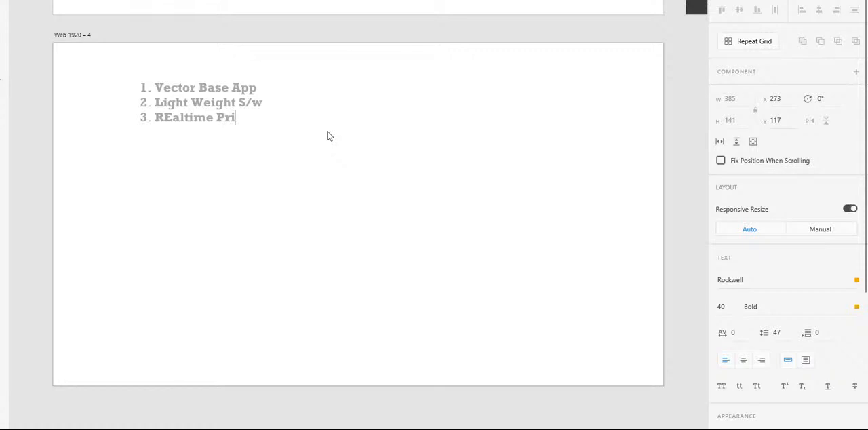
type("view")
key("Return")
key("Escape")
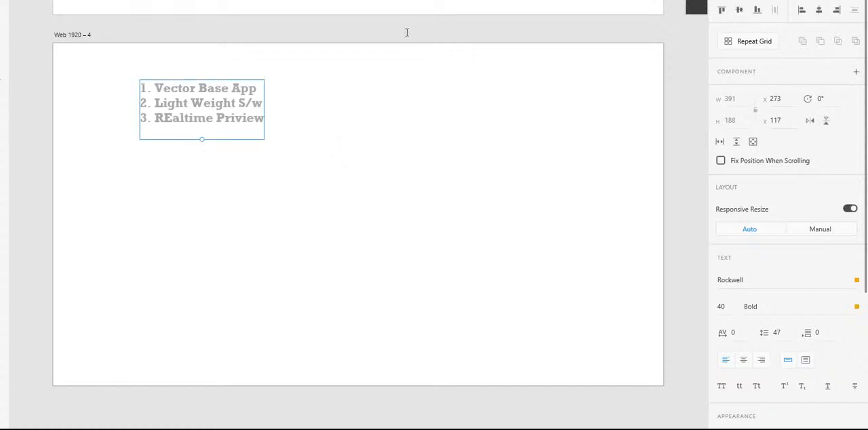
left_click(405, 30)
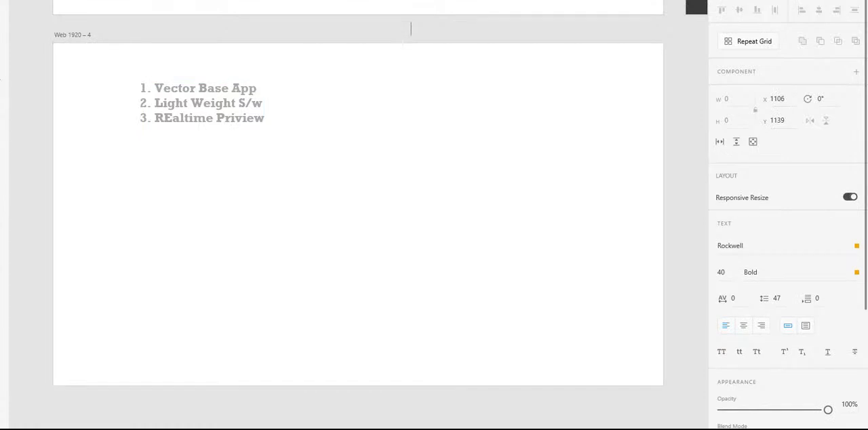
left_click(1, 14)
key("Delete")
- Preview the prototype from the home page through both BOOK NOW pages, returning home from the VADA GADI logo
left_click_drag(422, 32, 426, 325)
left_click_drag(473, 203, 451, 234)
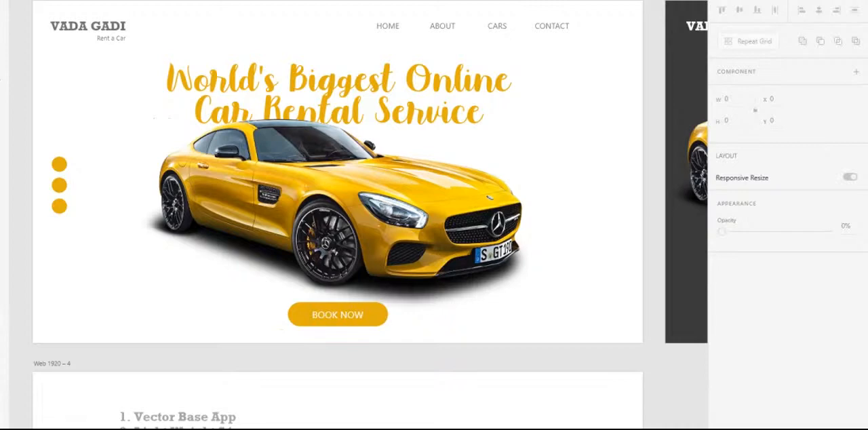
key("ctrl+Return")
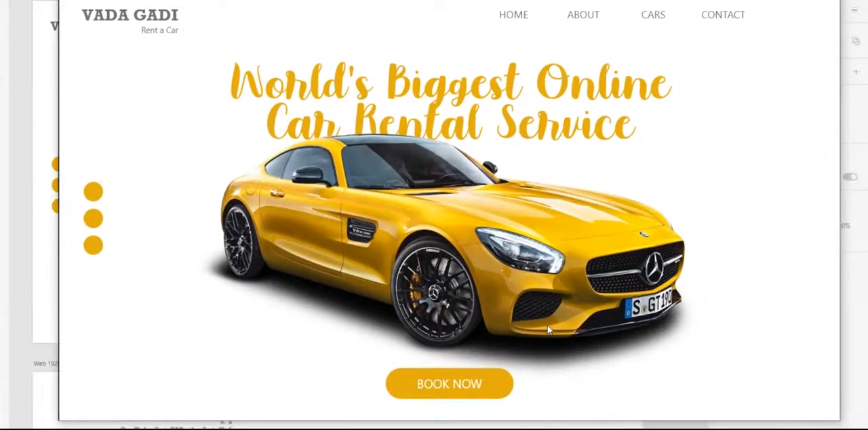
left_click(479, 385)
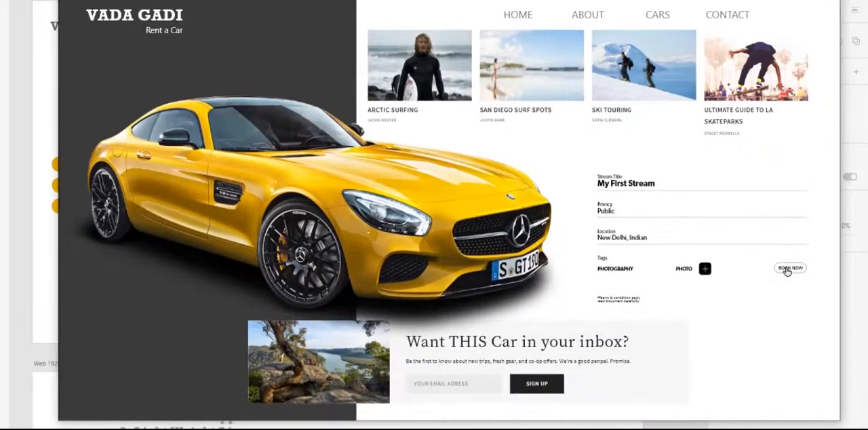
left_click(785, 271)
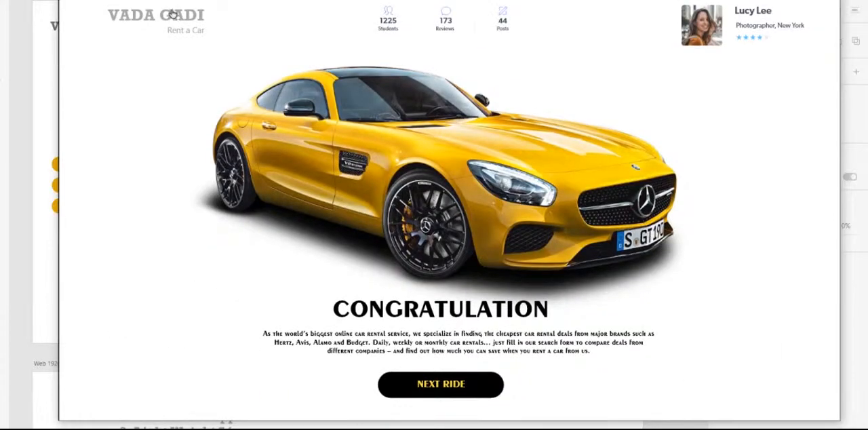
left_click(173, 16)
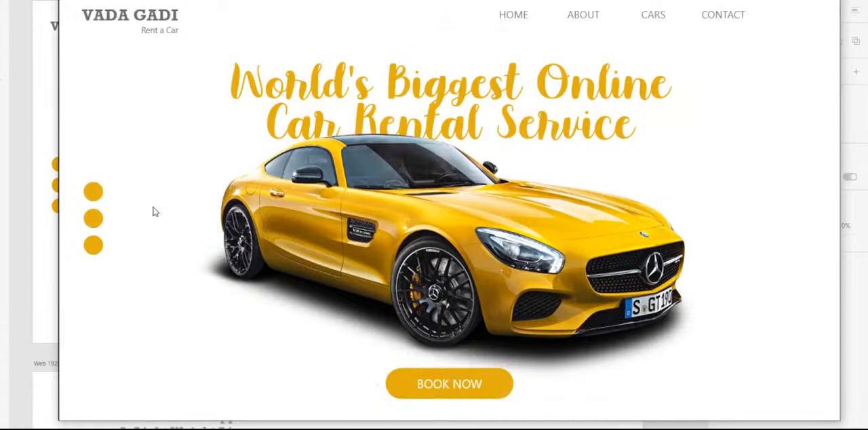
- Run through both BOOK NOW pages again to the CONGRATULATION page and close the preview
left_click(493, 387)
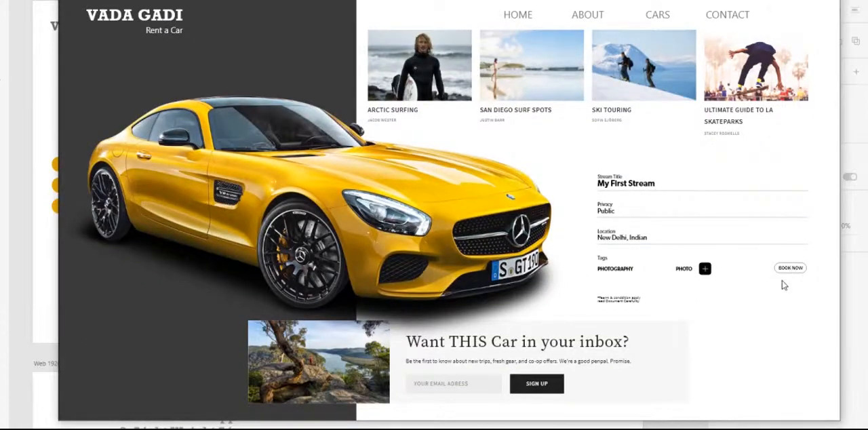
left_click(789, 269)
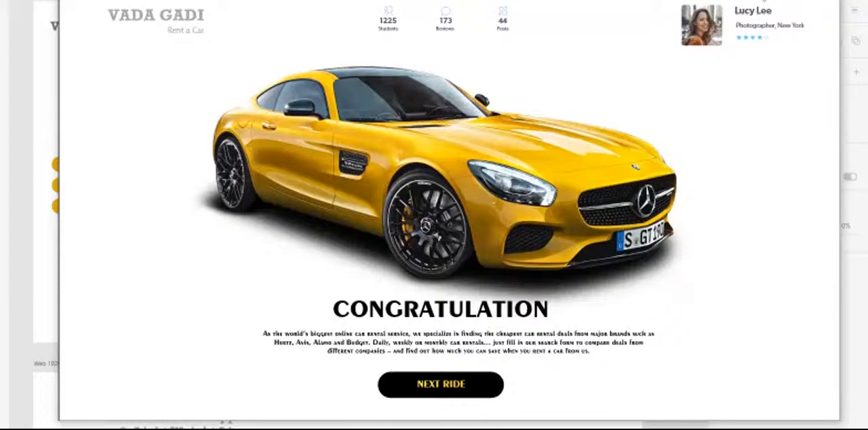
left_click(829, 1)
- Add the fourth list line "4. Repeat grid" to the text on the features artboard
scroll(602, 334, "down", 3)
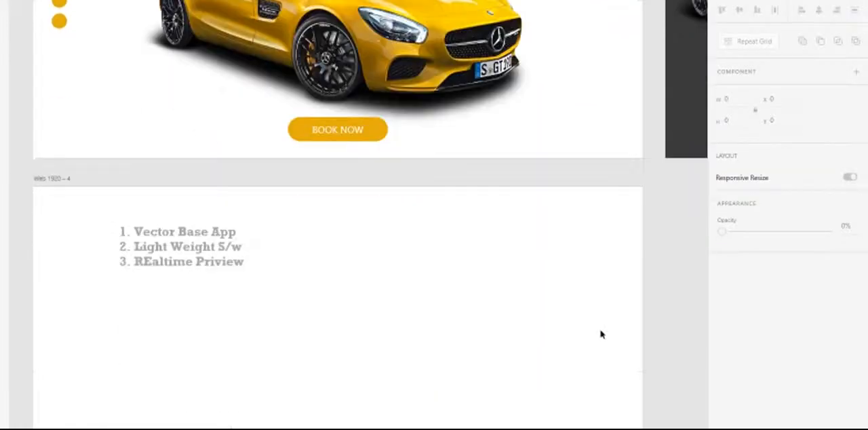
scroll(599, 333, "down", 2)
left_click_drag(235, 231, 371, 231)
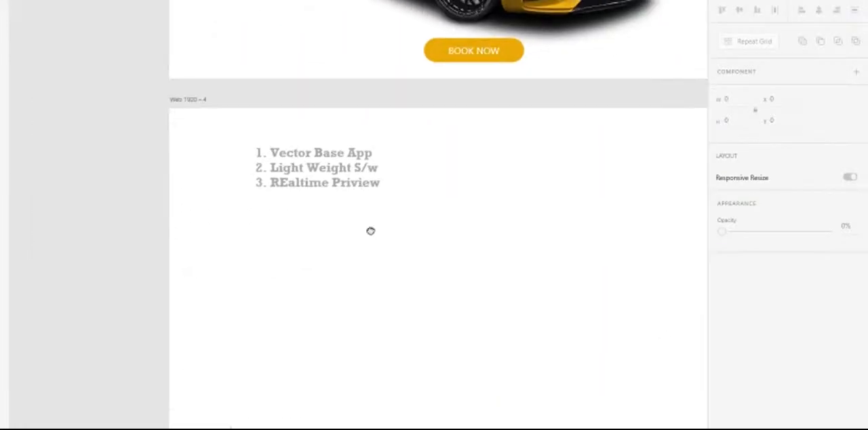
double_click(372, 194)
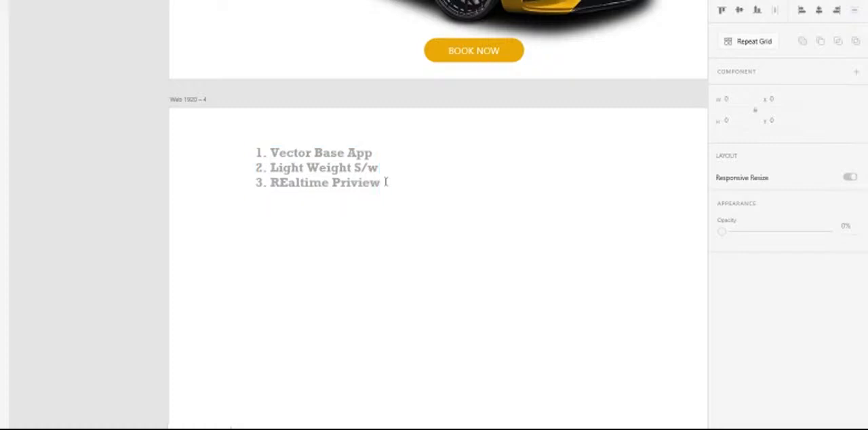
key("ctrl+a")
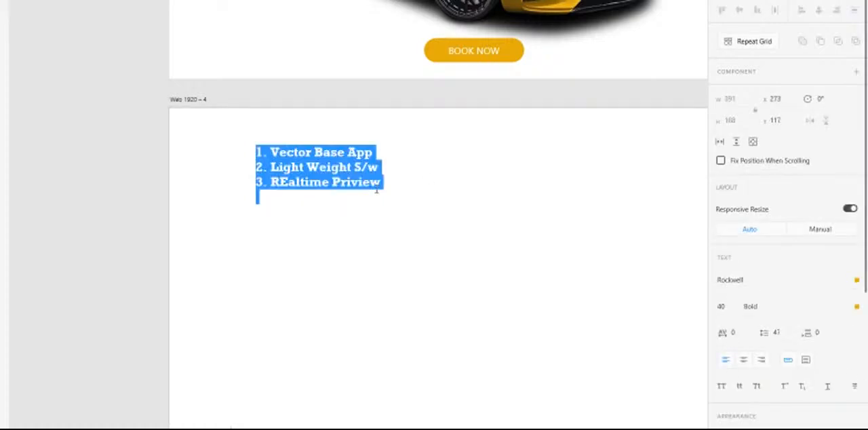
left_click(261, 196)
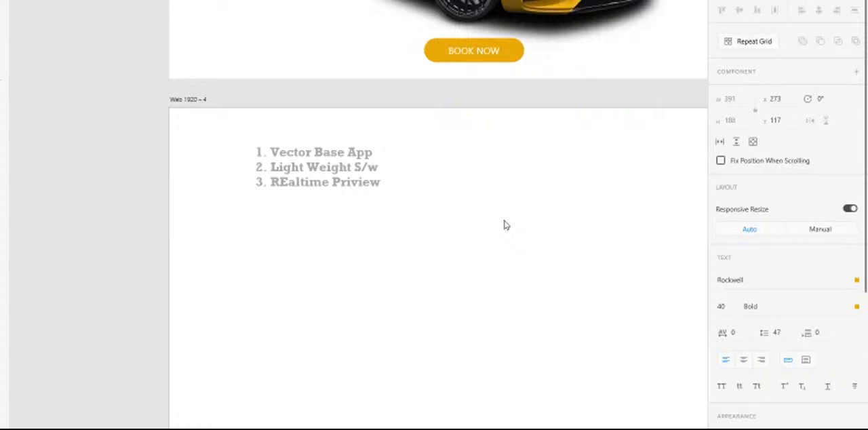
type("4.")
key("BackSpace")
key("Left")
key("BackSpace")
key("Right")
key("Right")
type("Re")
type("peat")
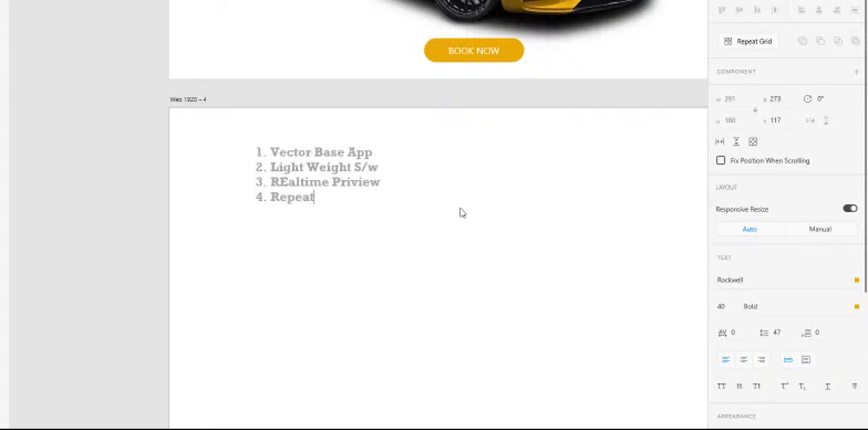
type(" grid")
key("Escape")
left_click(434, 255)
- Draw a square about 164 x 164 below the list and remove its border
left_click(2, 40)
mouse_move(251, 246)
left_mouse_down()
mouse_move(304, 306)
mouse_move(315, 300)
left_mouse_up()
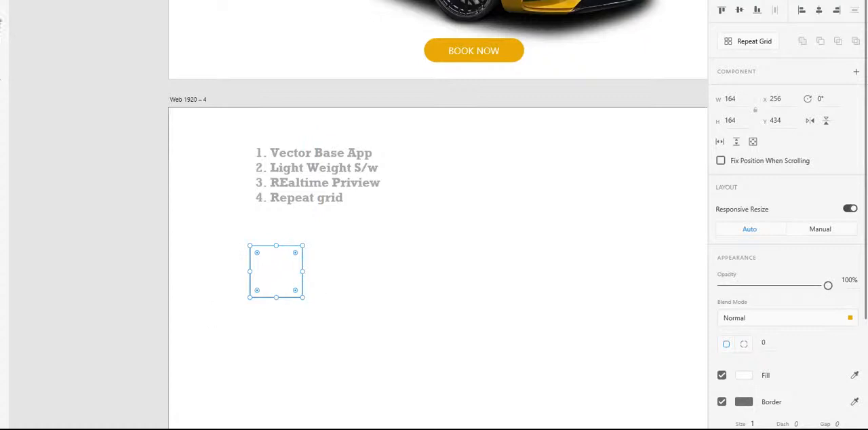
left_click(721, 402)
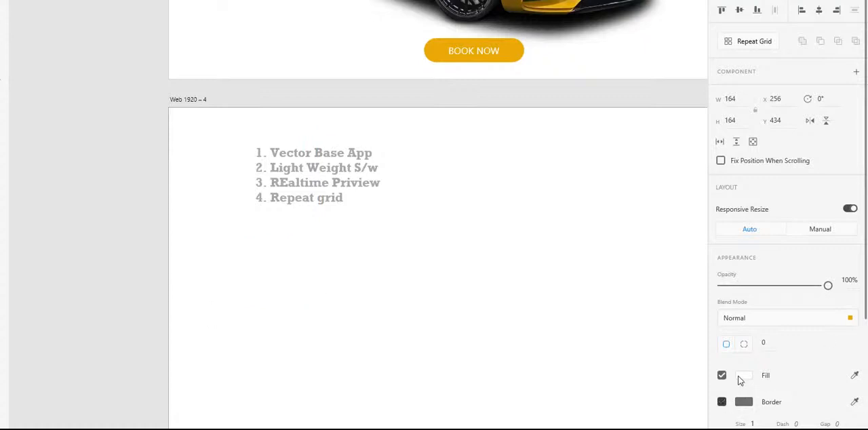
- Fill the square with bright red and move it to about X 169, Y 432
left_click(743, 376)
left_click(743, 376)
left_click(746, 377)
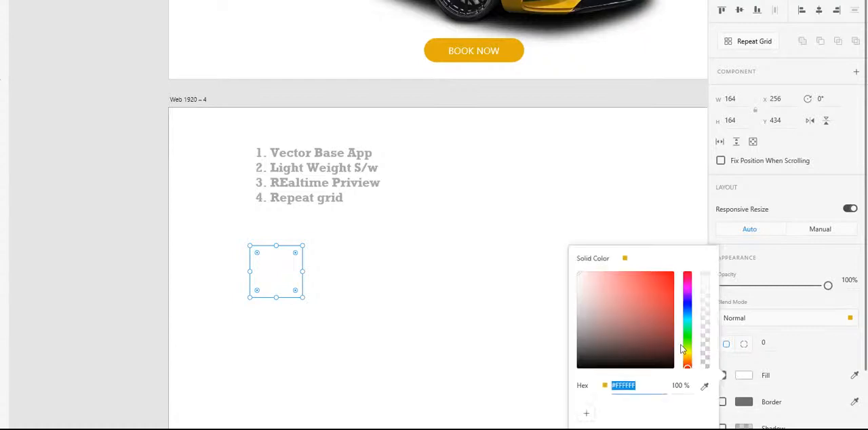
left_click(656, 280)
left_click(601, 217)
left_click(270, 288)
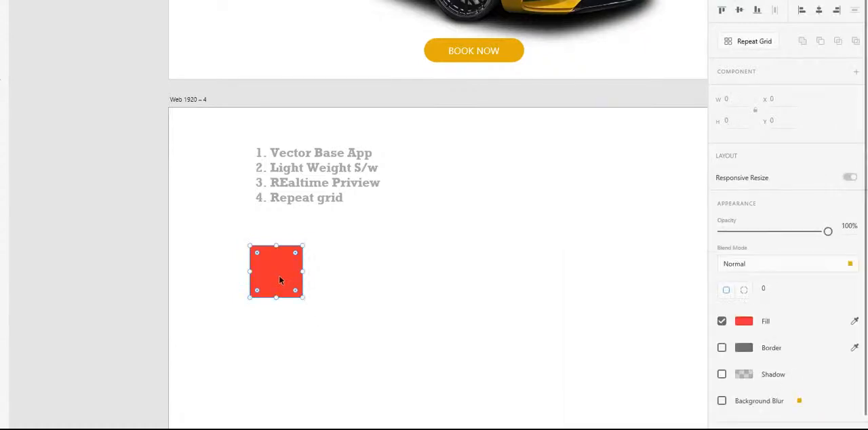
left_click_drag(278, 274, 251, 274)
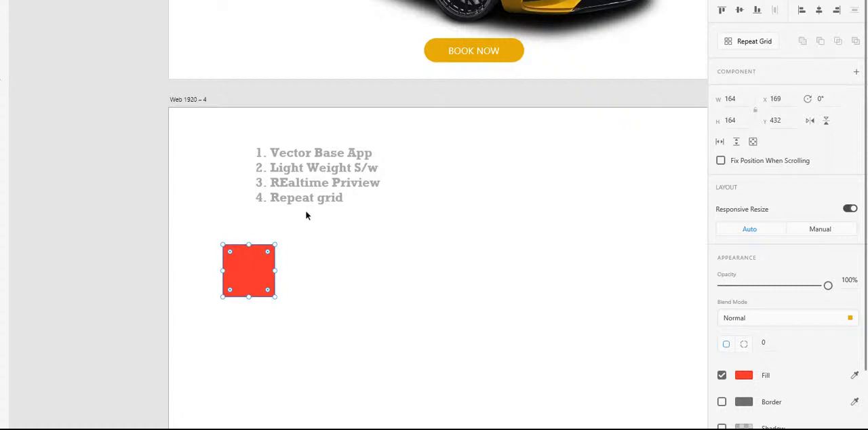
left_click(349, 275)
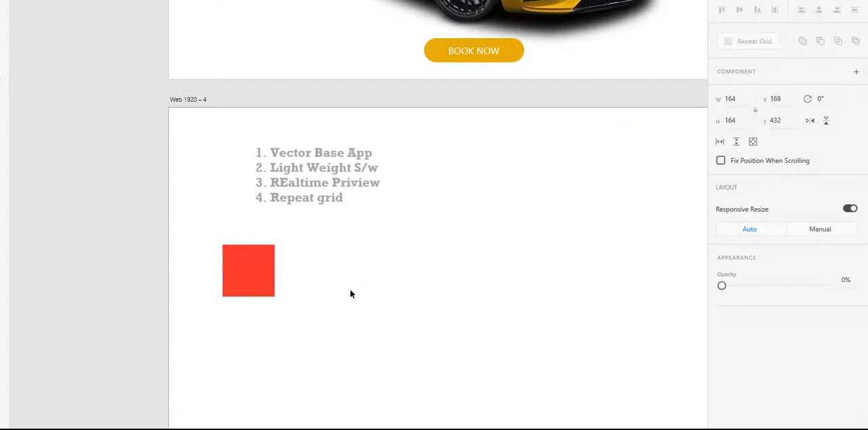
- Repeat the red square across and down into a Repeat Grid about 1301 x 571, and delete the grid
left_click(244, 277)
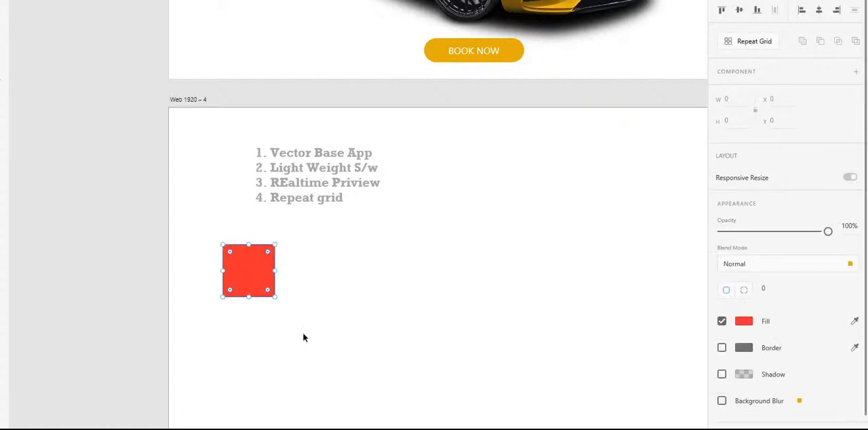
left_click(745, 44)
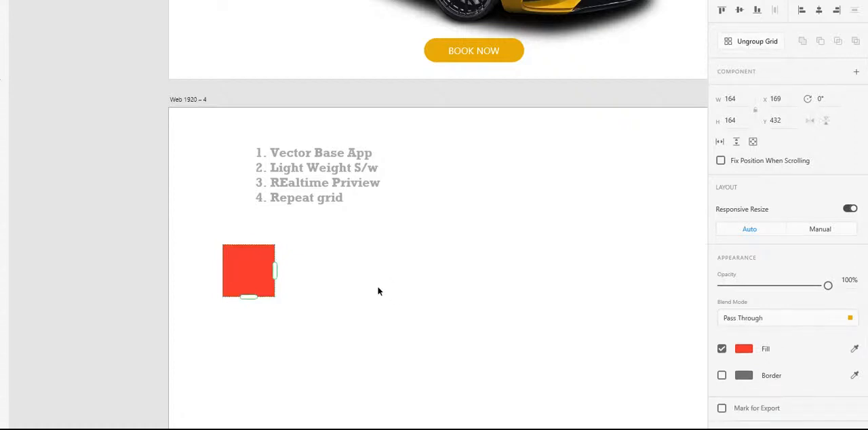
left_click_drag(276, 270, 636, 272)
left_click_drag(428, 304, 430, 427)
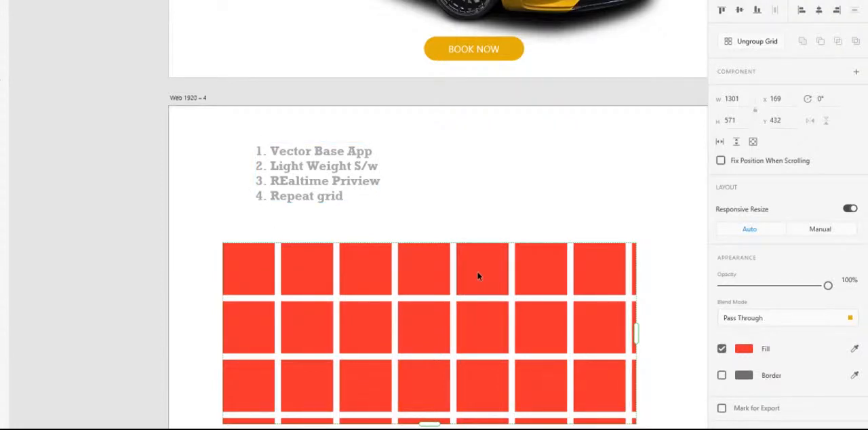
key("Delete")
- Add the fifth list line "5. Intractive Prototype" to the text and deselect it
double_click(345, 201)
left_click(352, 196)
key("Return")
type("5")
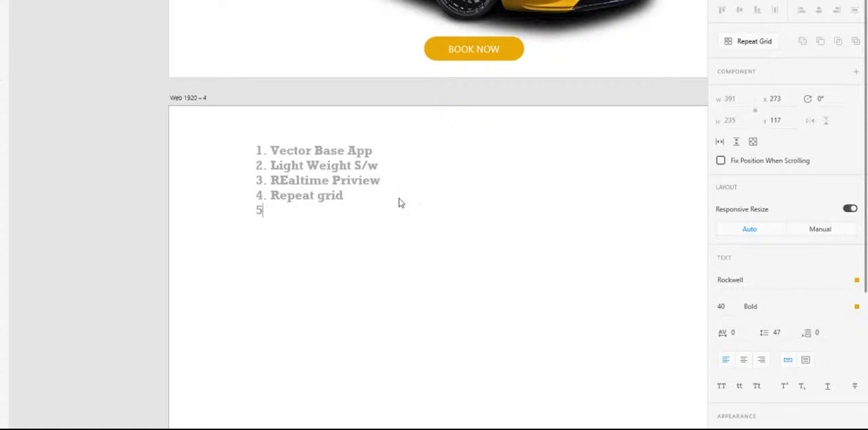
type(". Intractive Prototype")
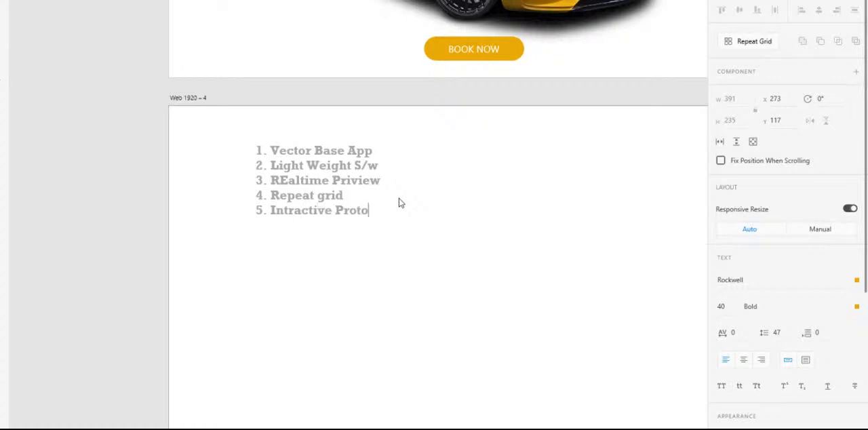
key("Return")
left_click_drag(395, 210, 270, 214)
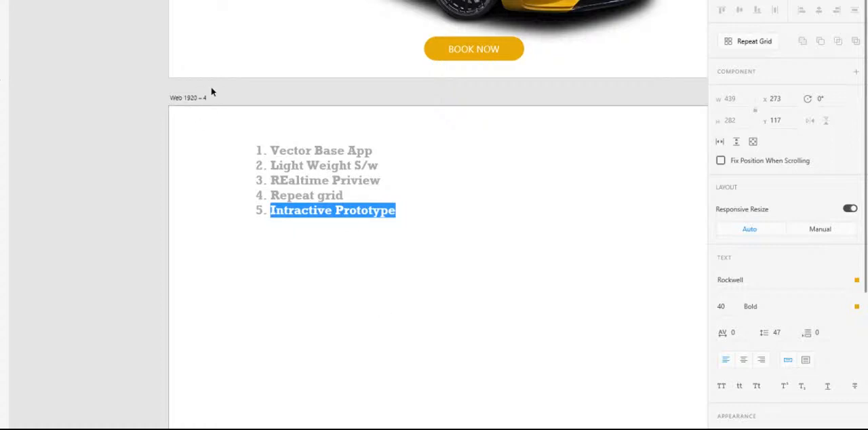
key("Escape")
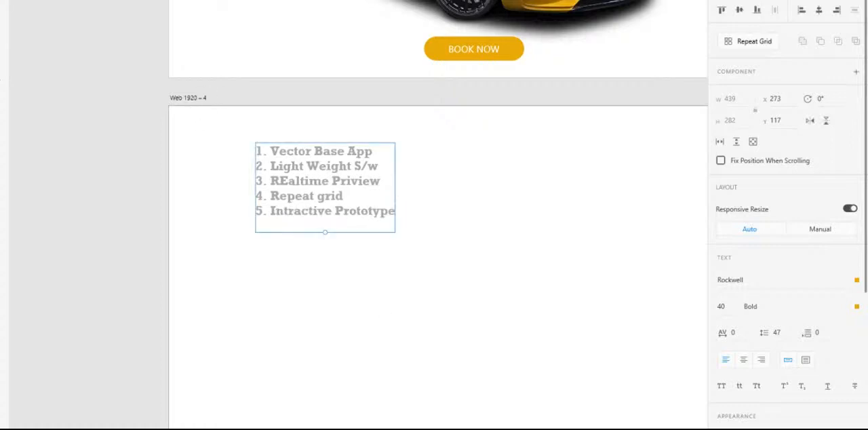
left_click(105, 55)
- Look over the page artboards and open the prototype preview at the home page
left_click_drag(376, 104, 436, 149)
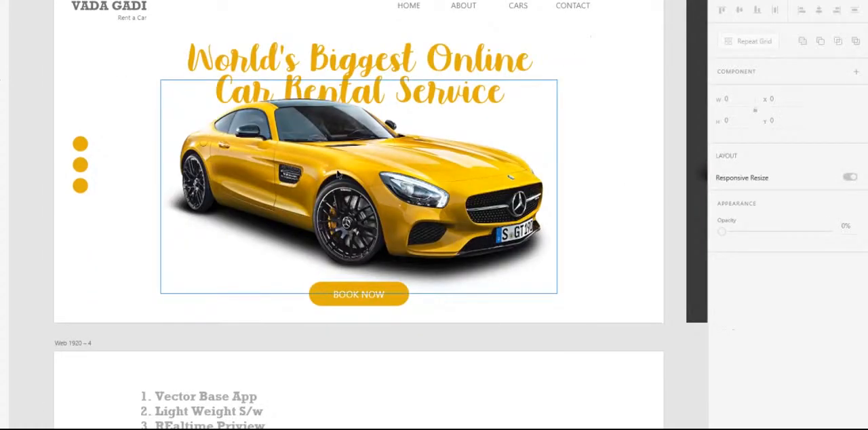
scroll(256, 187, "down", 5)
left_click_drag(585, 164, 192, 157)
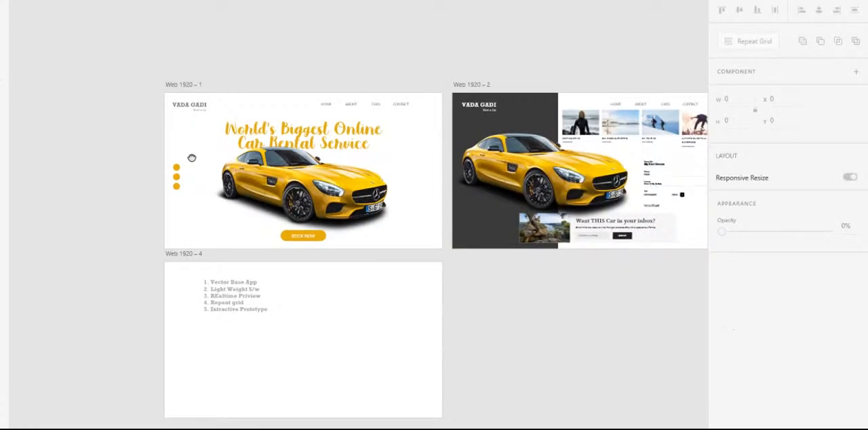
left_click_drag(523, 165, 589, 155)
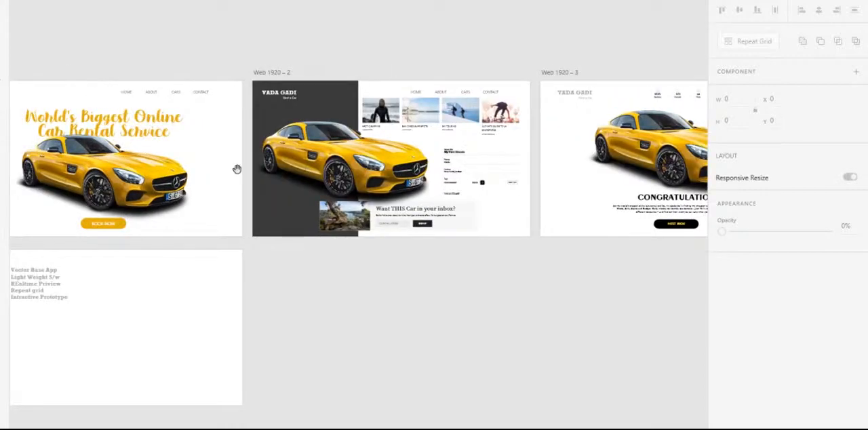
left_click_drag(388, 157, 264, 151)
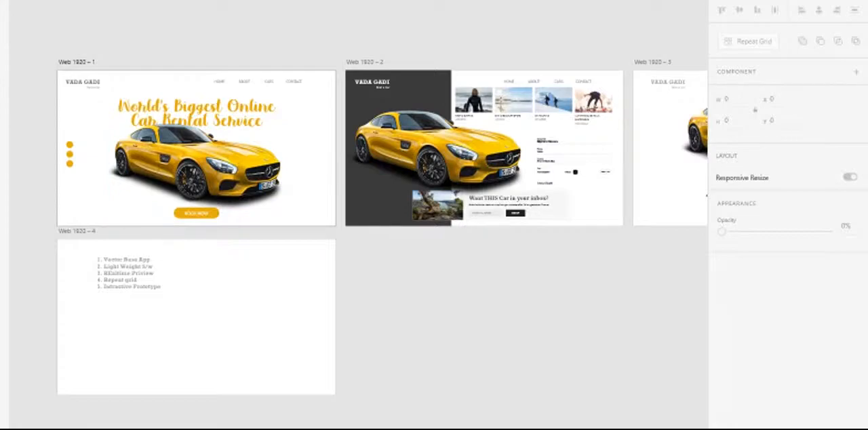
key("ctrl+Return")
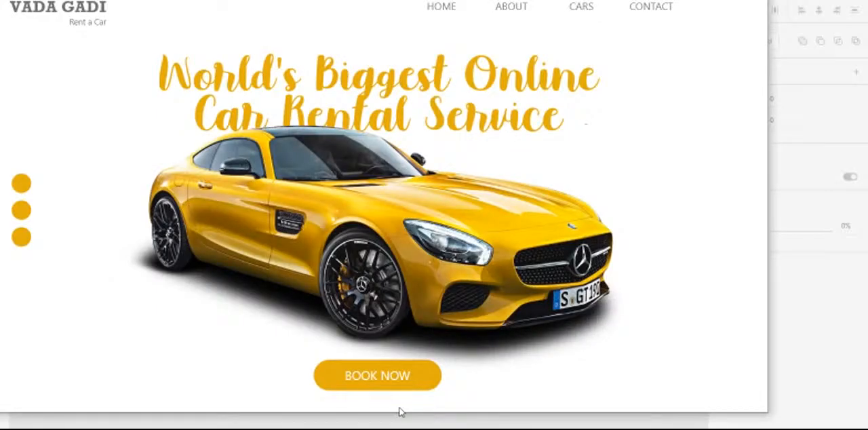
- Walk through the car rental prototype from both Book Now buttons to the Congratulation page, and return via the Vada Gadi logo
left_click_drag(598, 0, 636, 1)
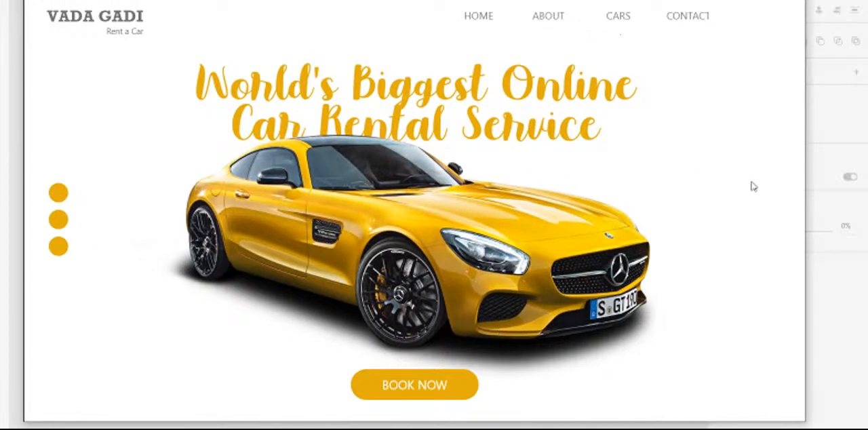
left_click(452, 387)
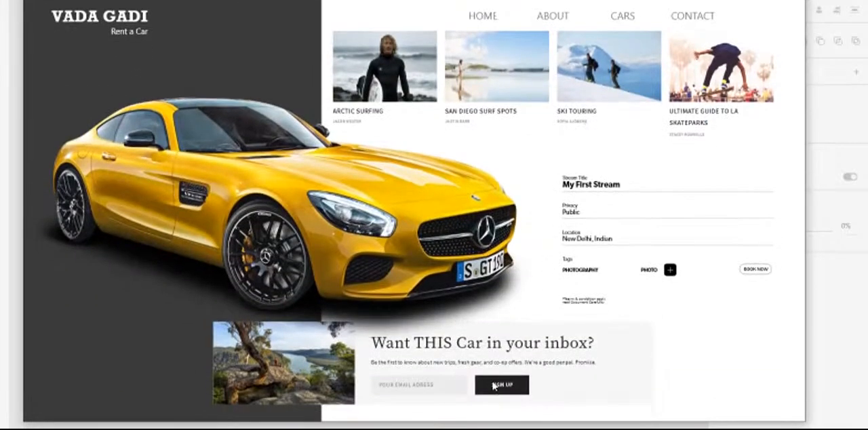
left_click(747, 271)
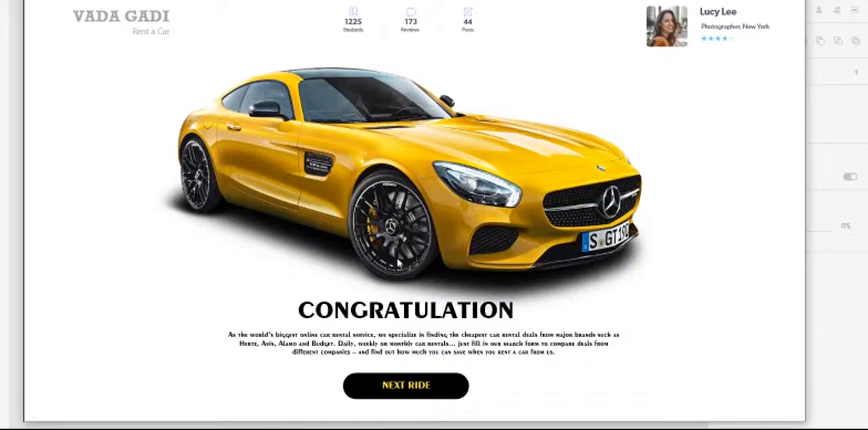
left_click(160, 23)
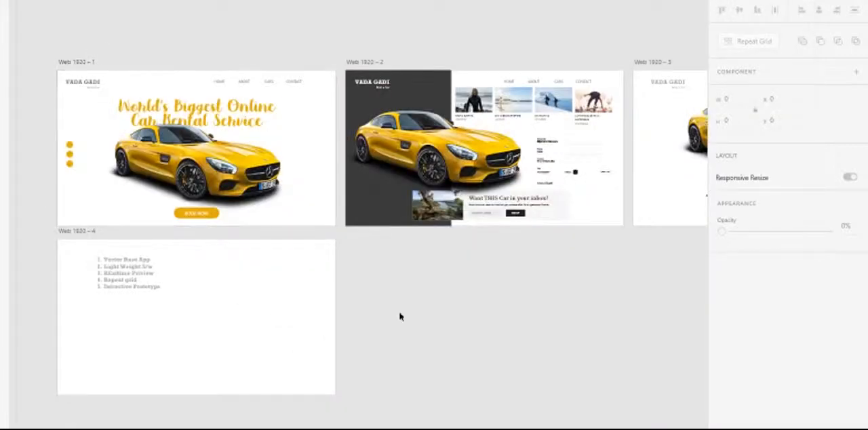
- Add a sixth line "6. Edit in Photoshop" to the feature list on the Web 1920 – 4 artboard
scroll(92, 293, "up", 5)
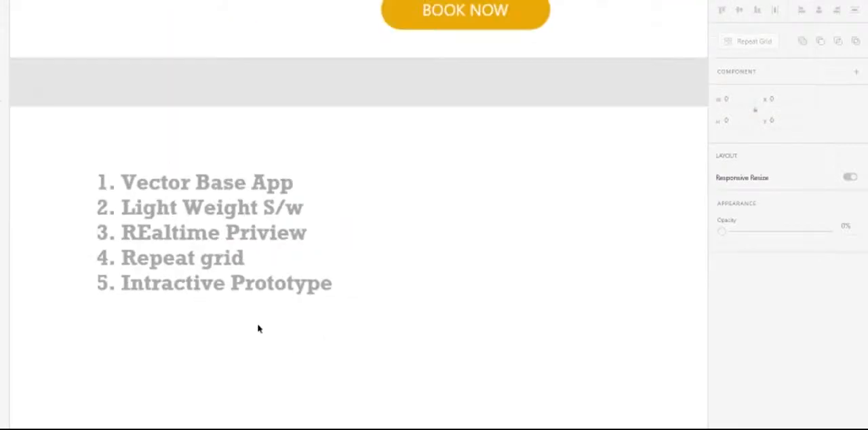
left_click_drag(378, 245, 426, 221)
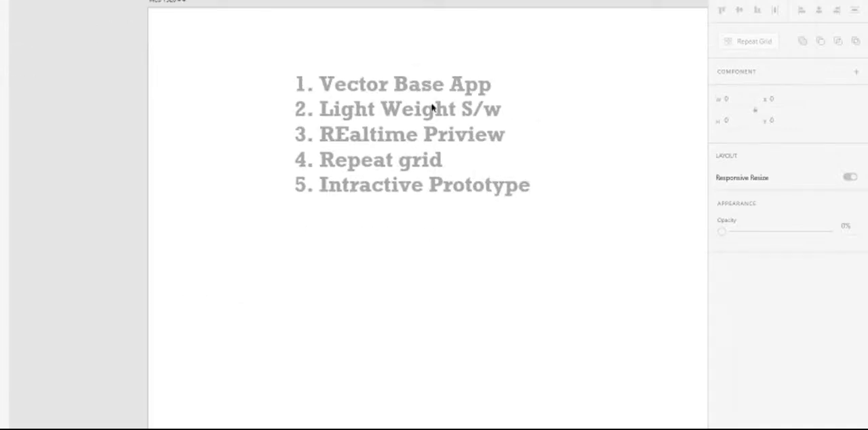
left_click(523, 188)
double_click(532, 195)
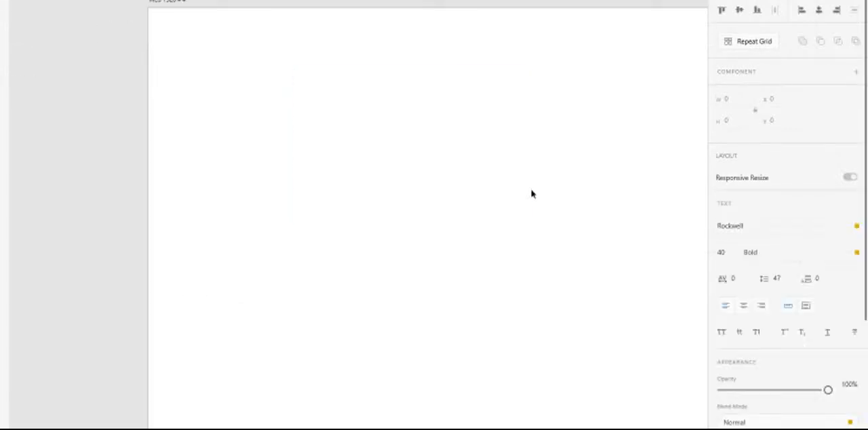
left_click(545, 192)
key("Return")
type("6")
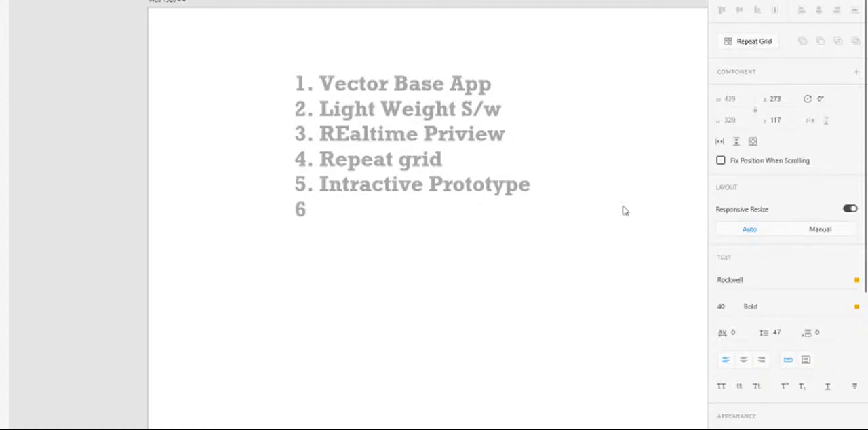
type(". Edit")
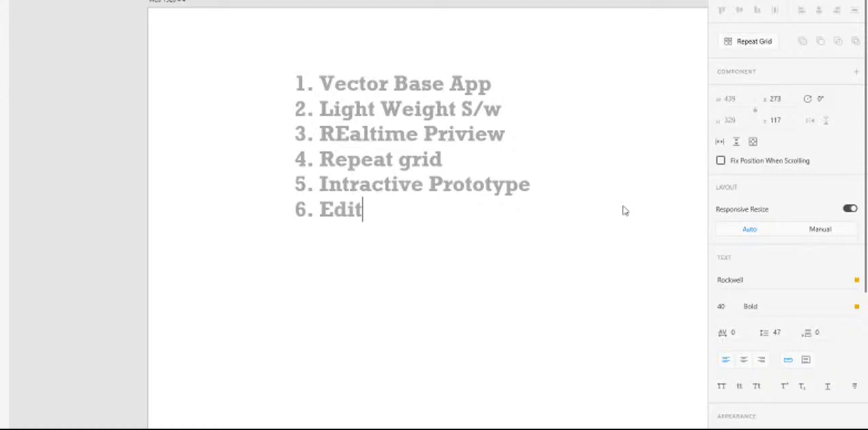
type(" in Ph")
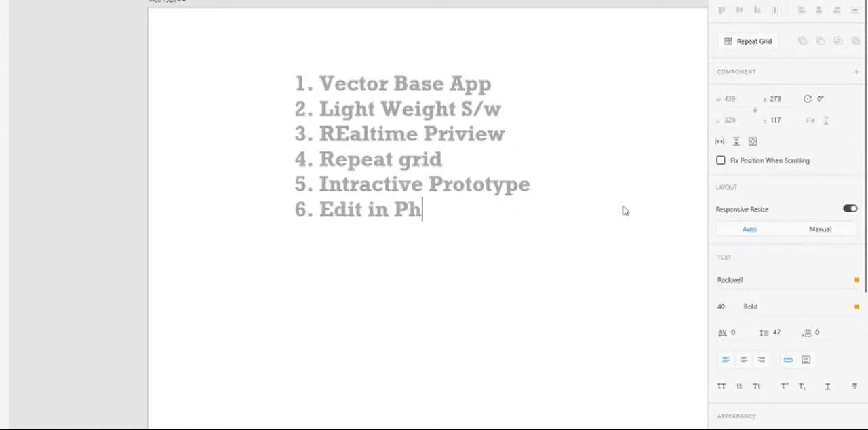
type("otoshop")
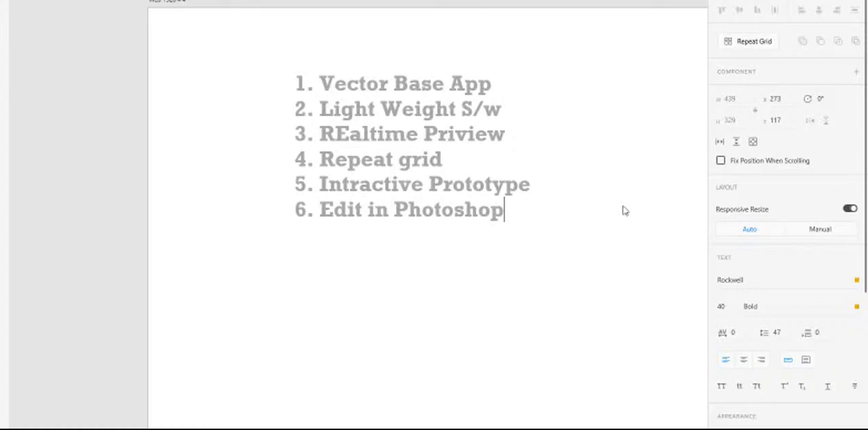
- Add a seventh line "7. Responsive resize" to the feature list, with only its first letter capitalised
key("Return")
type("7. REspo")
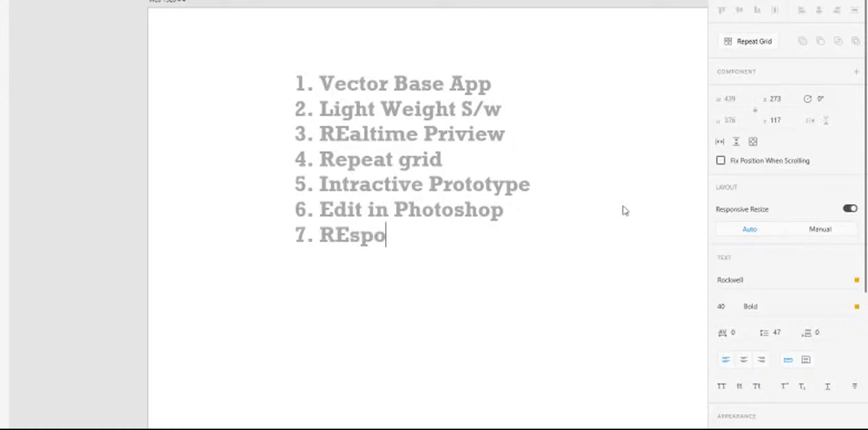
type("nsi")
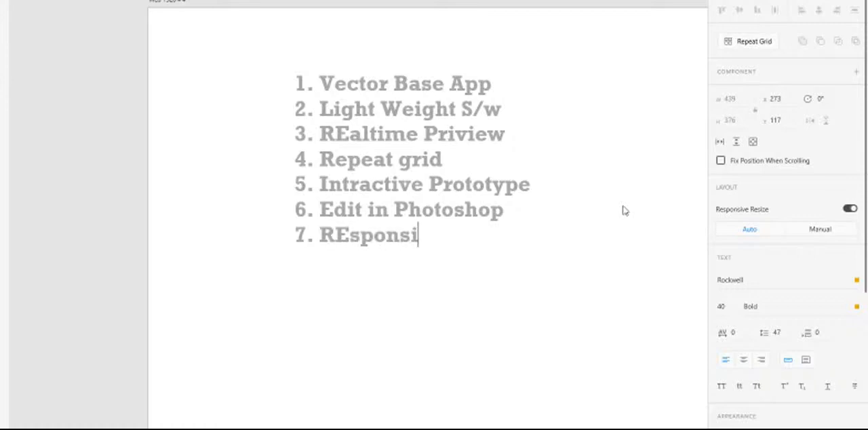
type("ve resize")
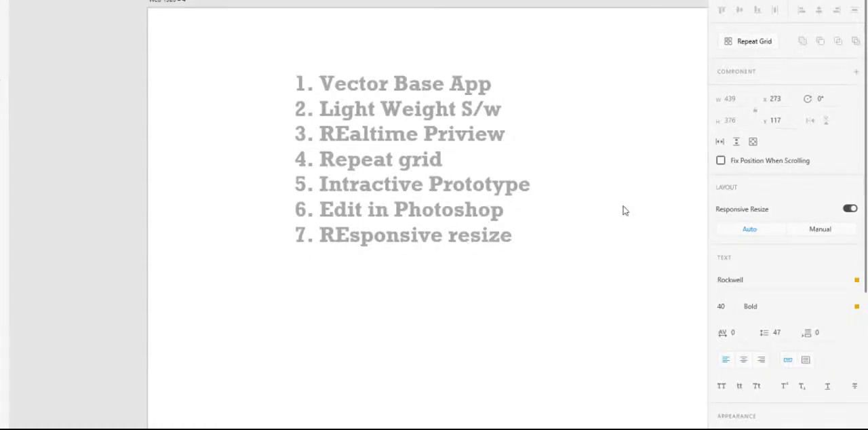
left_click(347, 238)
key("BackSpace")
type("e")
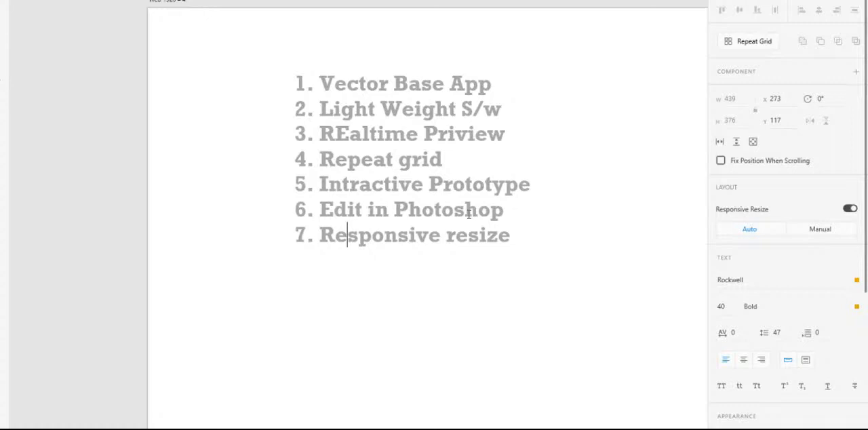
- Add an eighth line "8. Coediting" to the feature list, with a space after the number, and deselect the text
left_click(527, 238)
key("Return")
type("6")
key("BackSpace")
type("8.")
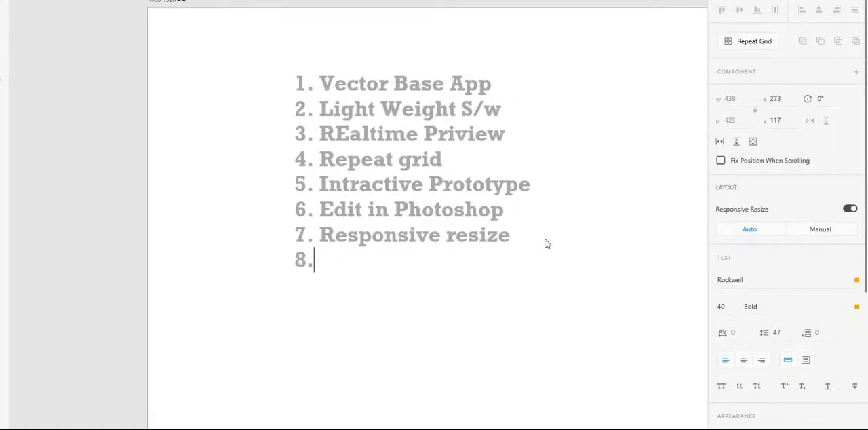
type("Coed")
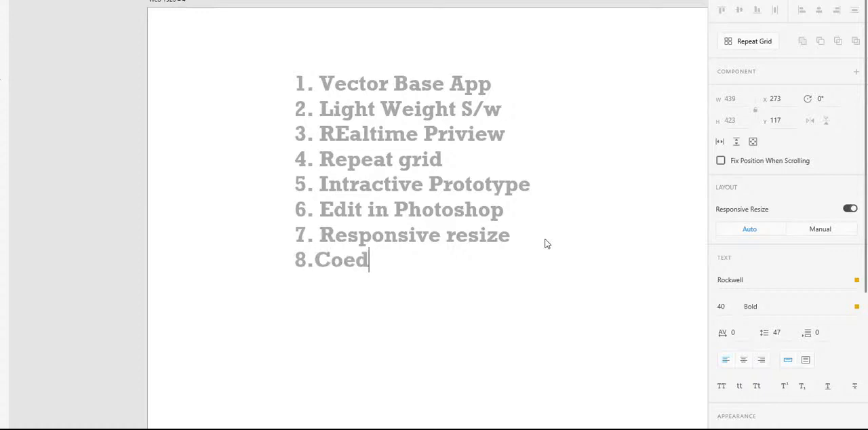
type("iting")
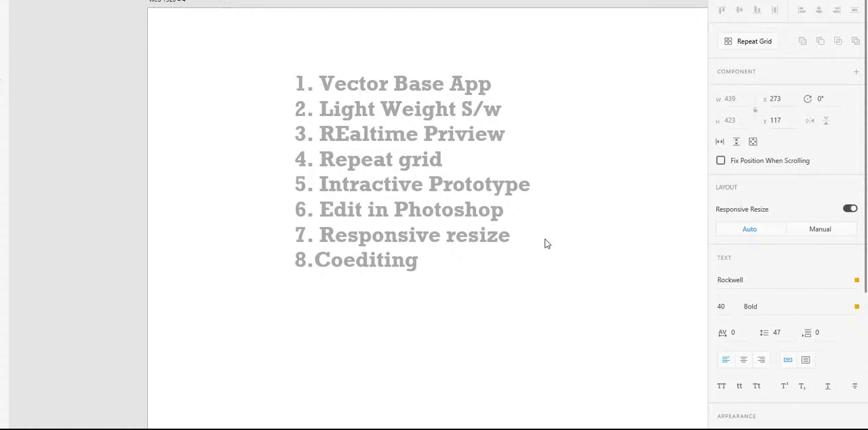
left_click(318, 262)
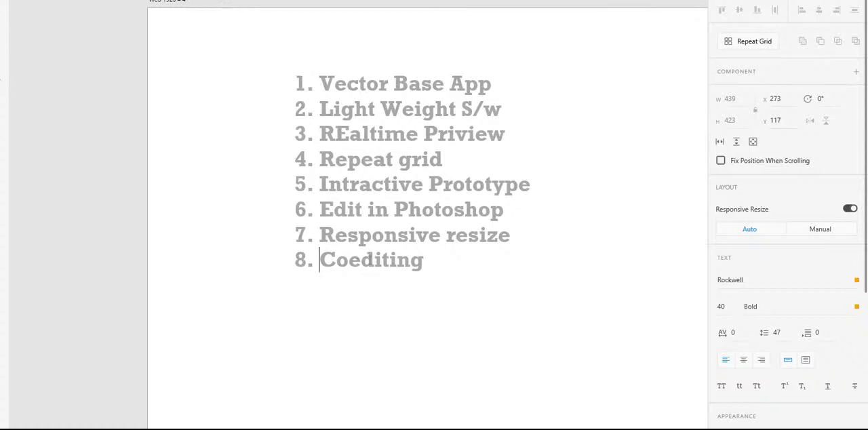
left_click(125, 172)
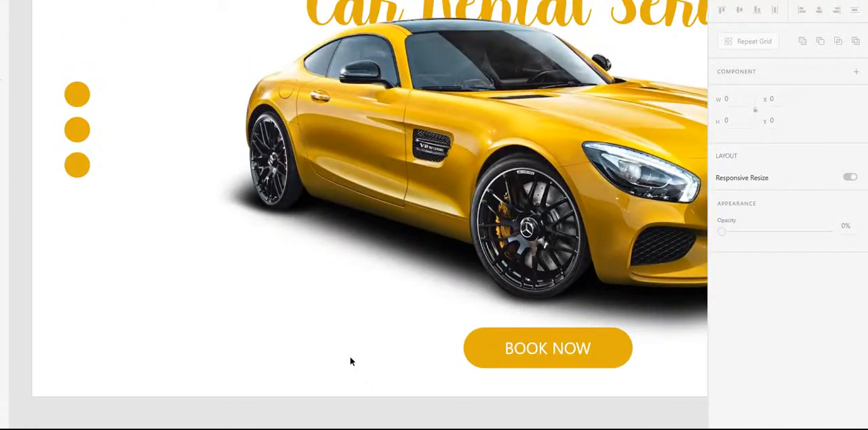
- Look over the three car rental page artboards from the home page to the Congratulation page and back
scroll(331, 268, "down", 5)
left_click_drag(547, 258, 390, 222)
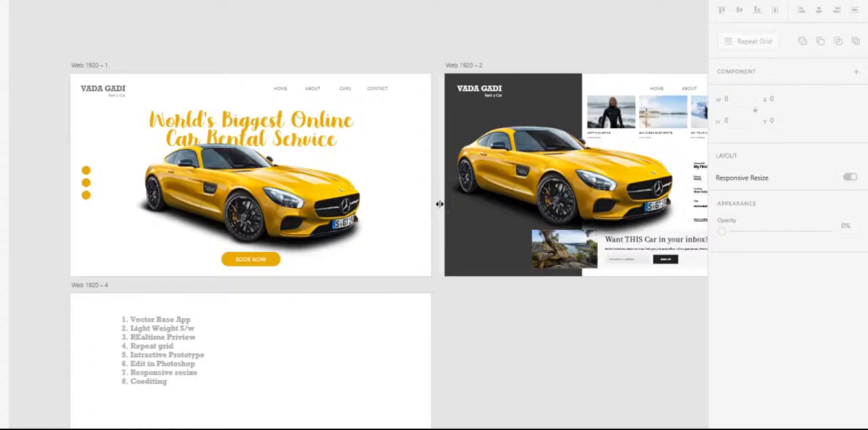
left_click_drag(563, 193, 317, 184)
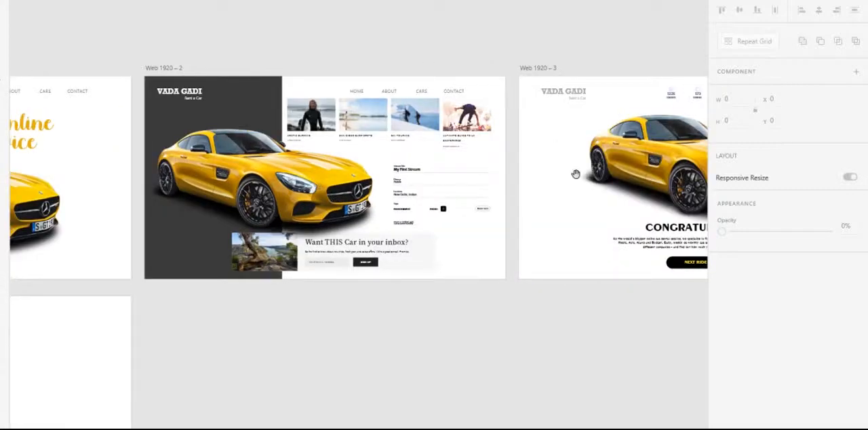
left_click_drag(624, 164, 232, 179)
left_click_drag(314, 174, 717, 167)
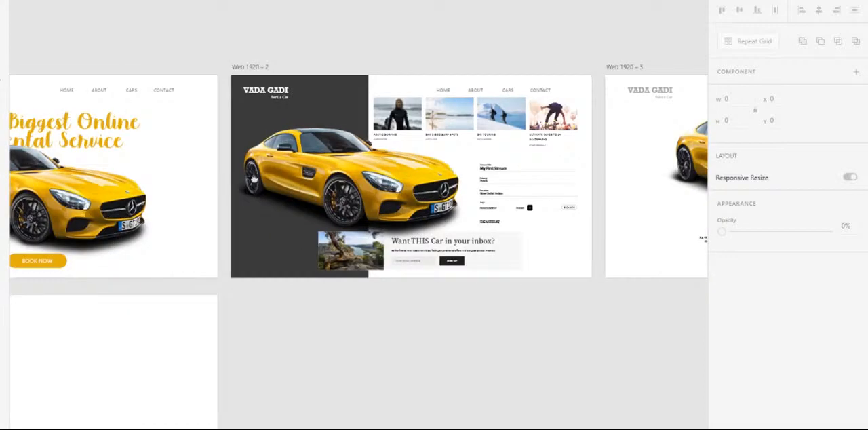
left_click_drag(255, 180, 649, 155)
left_click_drag(365, 189, 367, 166)
left_click_drag(451, 154, 285, 234)
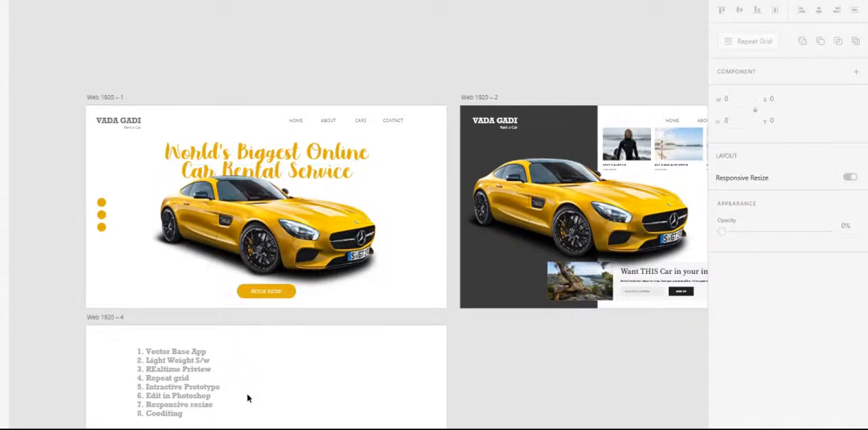
- Add a ninth line "9. Shareing and feedback exchage" to the feature list and finish editing the text
scroll(248, 402, "up", 6)
left_click_drag(216, 297, 405, 213)
double_click(384, 215)
left_click(406, 213)
key("Return")
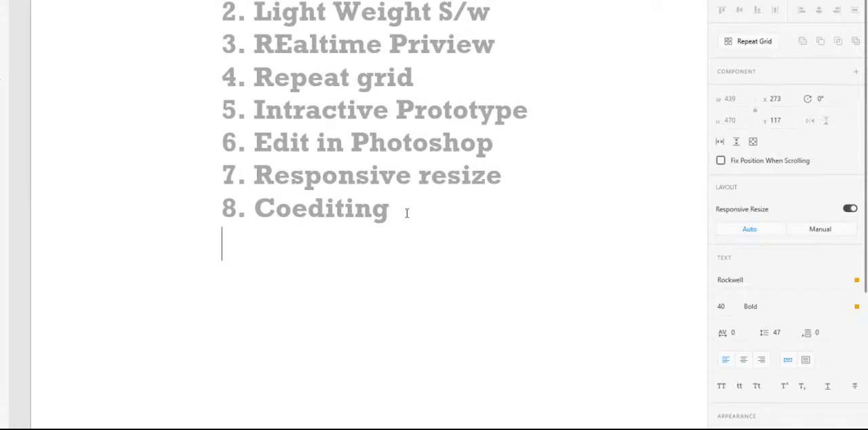
type("9. Share")
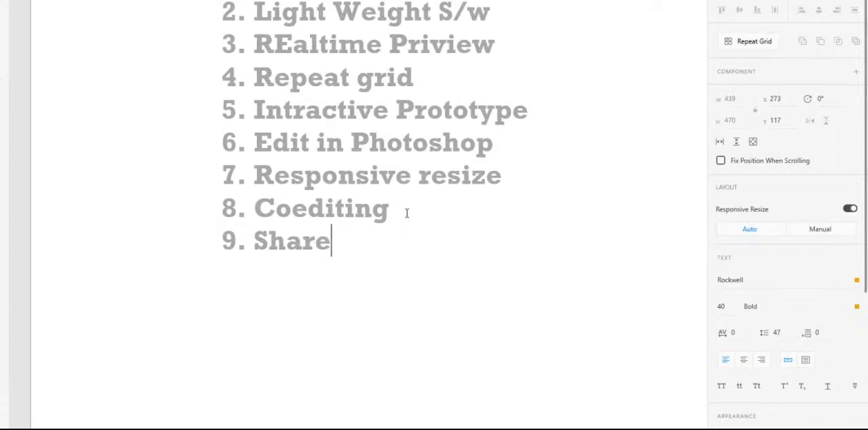
type("ing")
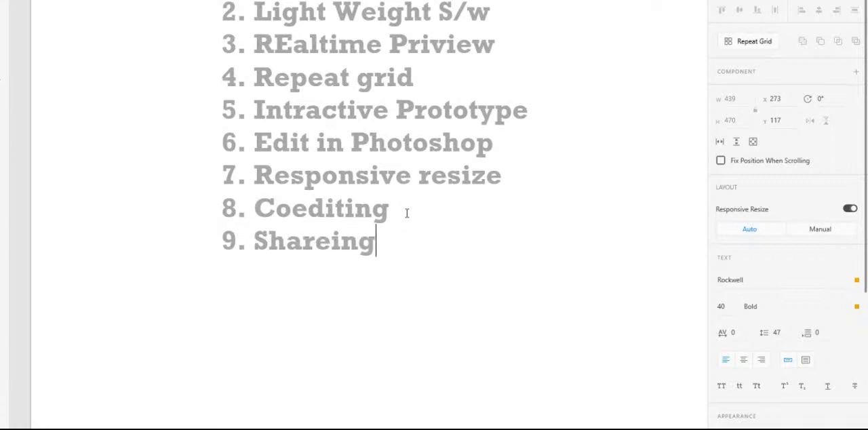
type(" and ")
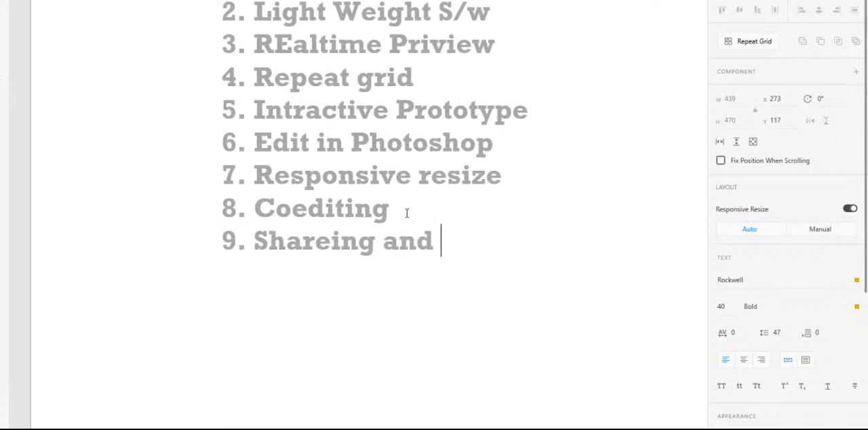
type("fee")
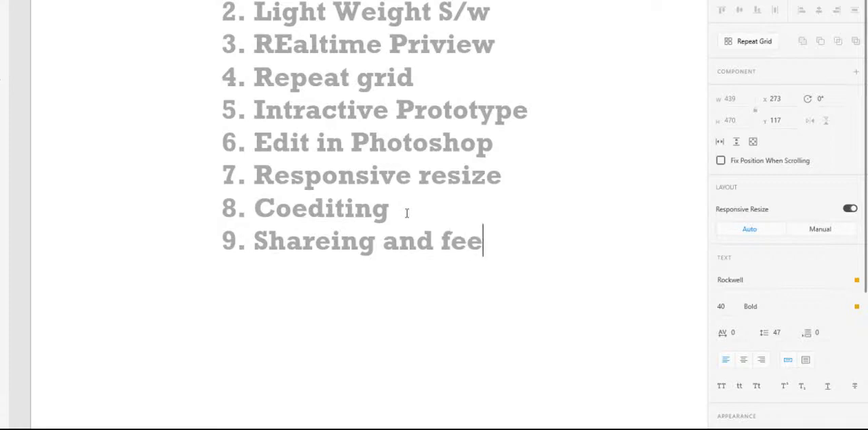
type("dbac")
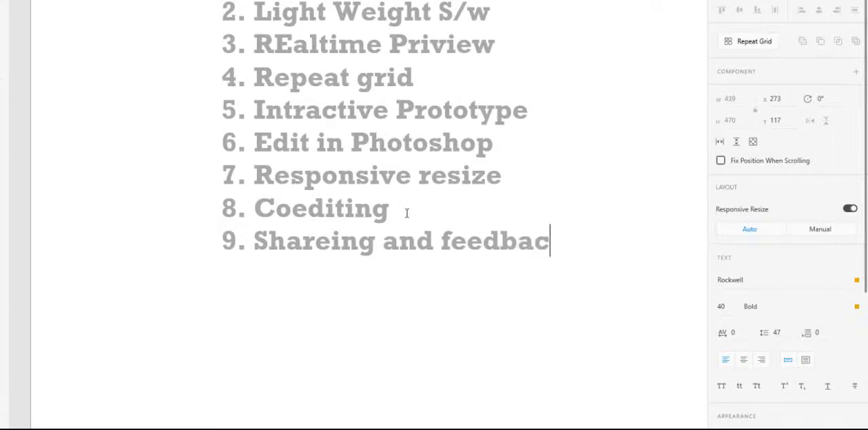
type("k e")
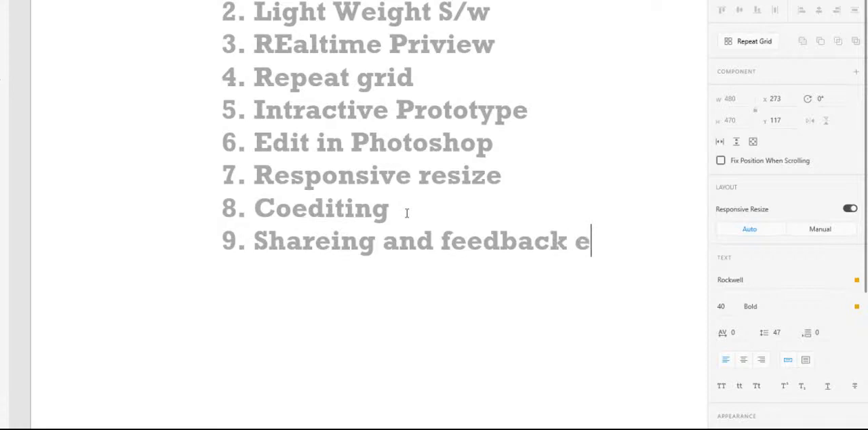
type("xchage")
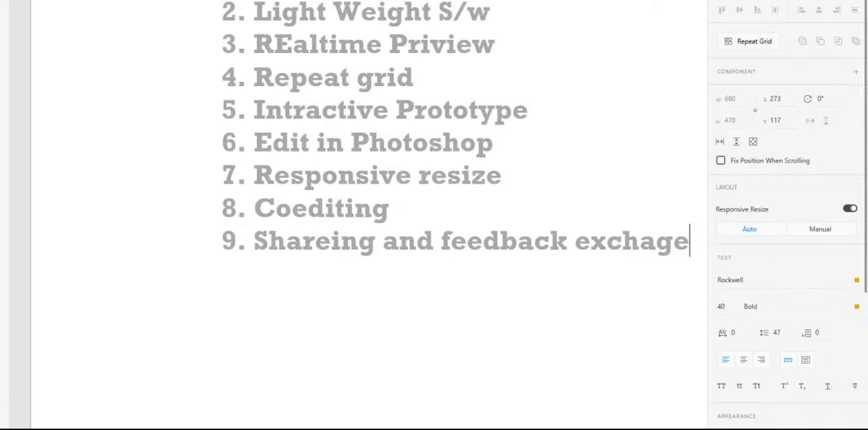
key("Escape")
- Review the whole feature list on the Web 1920 – 4 artboard
key("space")
left_click_drag(166, 41, 127, 194)
left_click_drag(238, 55, 156, 0)
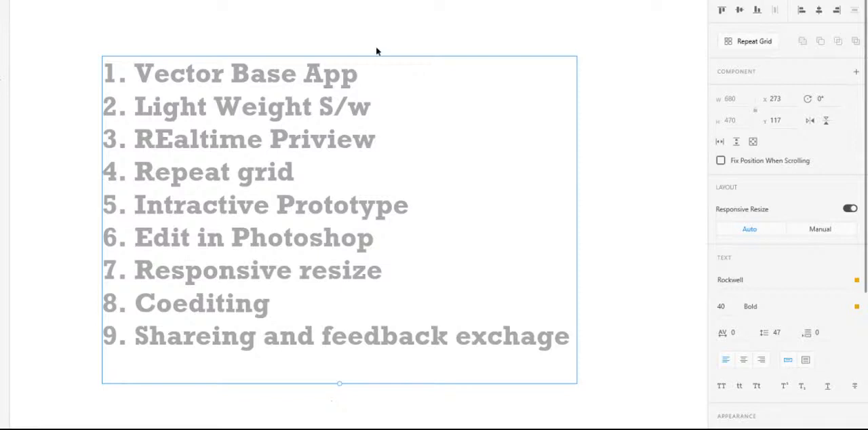
scroll(382, 141, "down", 2)
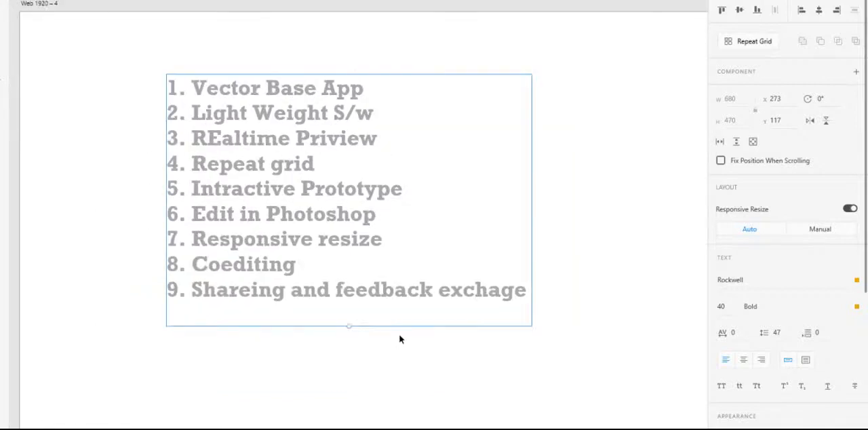
scroll(413, 324, "down", 2)
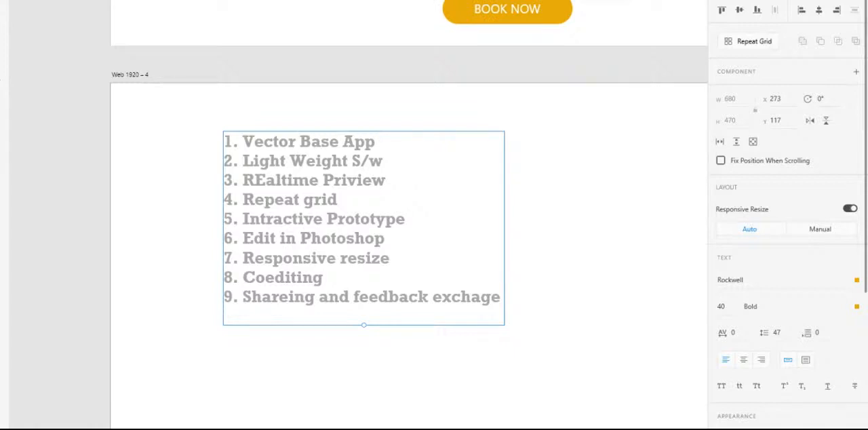
- View the link settings for sharing the design, return to the design workspace and clear the selection
key("alt+3")
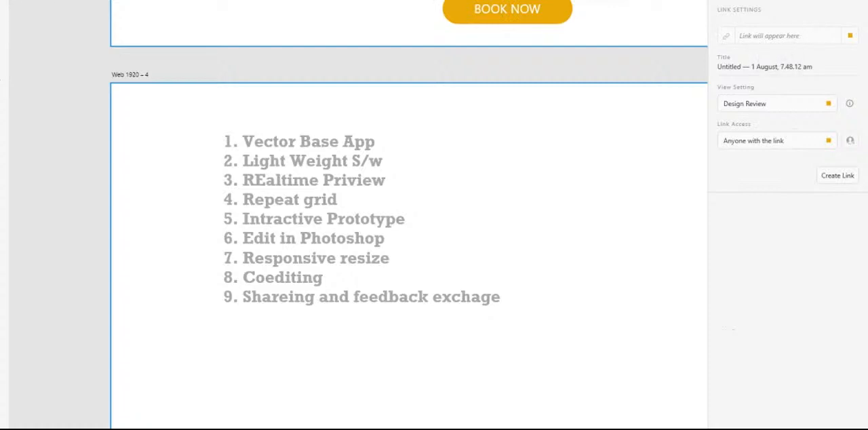
left_click(5, 2)
left_click(213, 59)
left_click(30, 1)
left_click(67, 80)
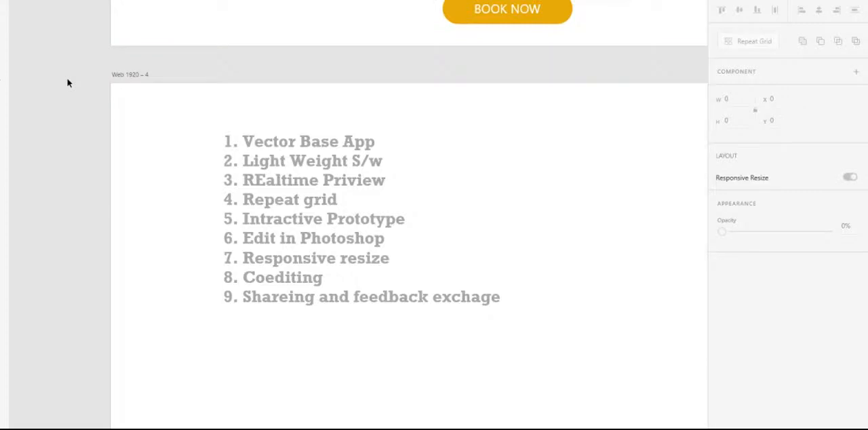
- Start a tenth line numbered "10." below "9. Shareing and feedback exchage" in the feature list
double_click(499, 300)
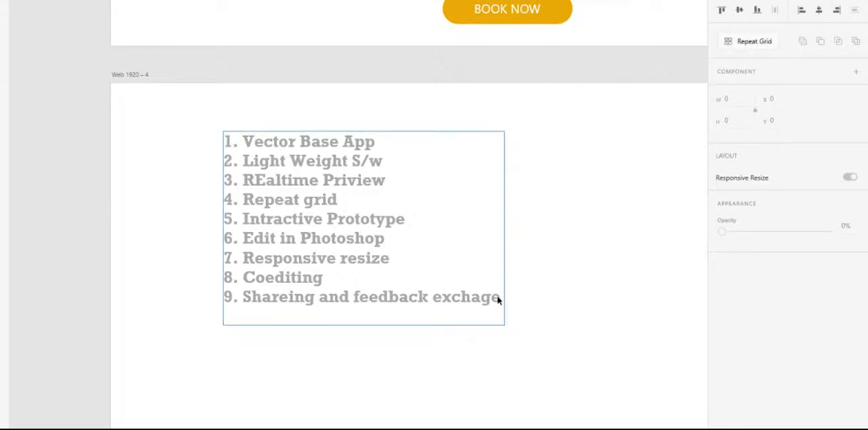
left_click(541, 302)
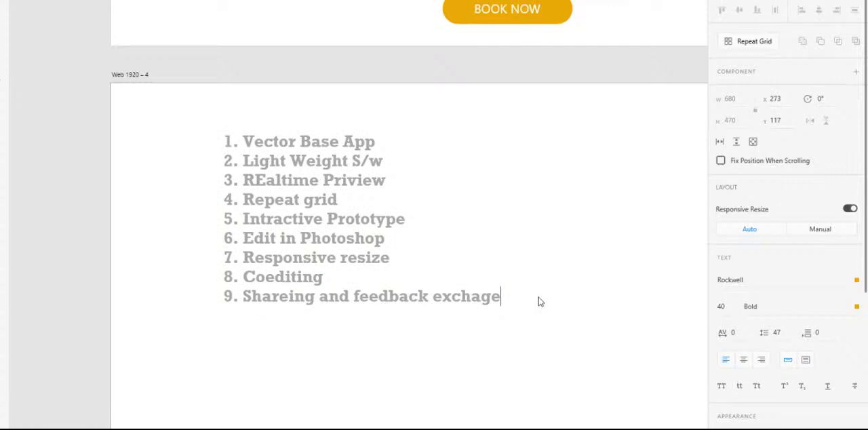
key("Return")
type("10.")
key("Left")
key("Left")
key("Right")
key("Right")
- Enter "Components" as the tenth feature, correcting its spelling, and finish editing the text
type("Componebt")
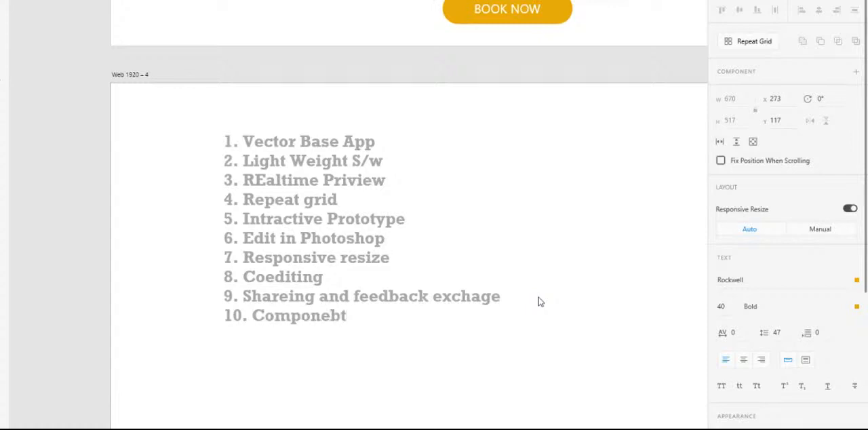
key("BackSpace")
key("BackSpace")
type("nts")
key("Escape")
left_click(284, 74)
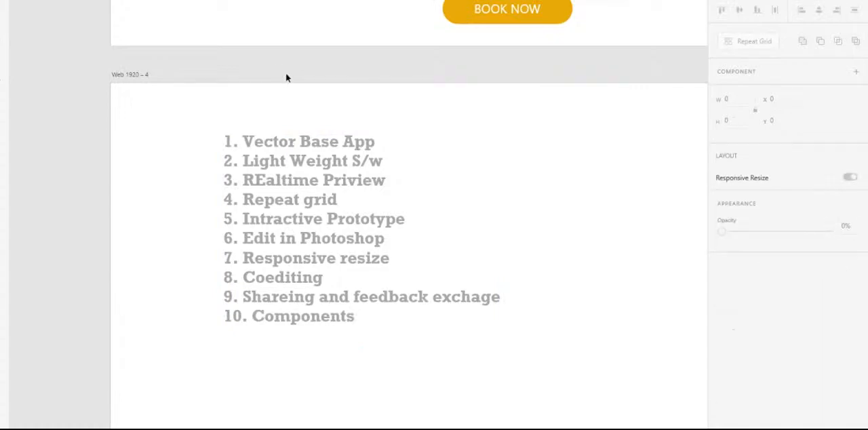
- Inspect the profile card with photo and star rating in the header of the Web 1920 – 3 artboard
scroll(286, 395, "up", 10)
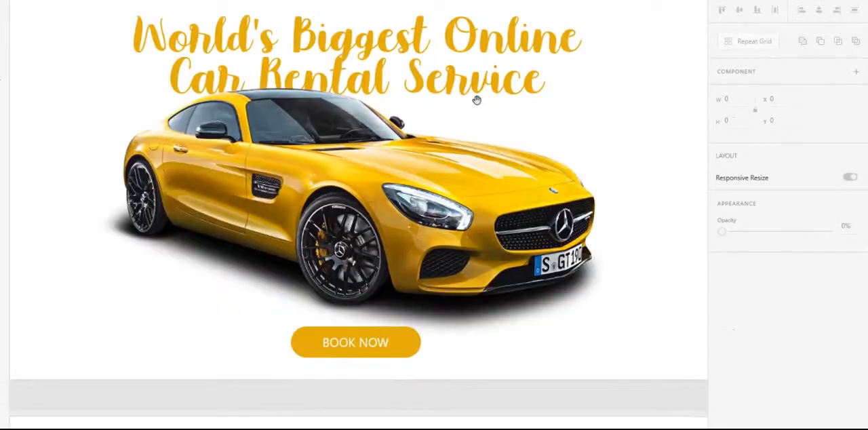
scroll(354, 116, "right", 10)
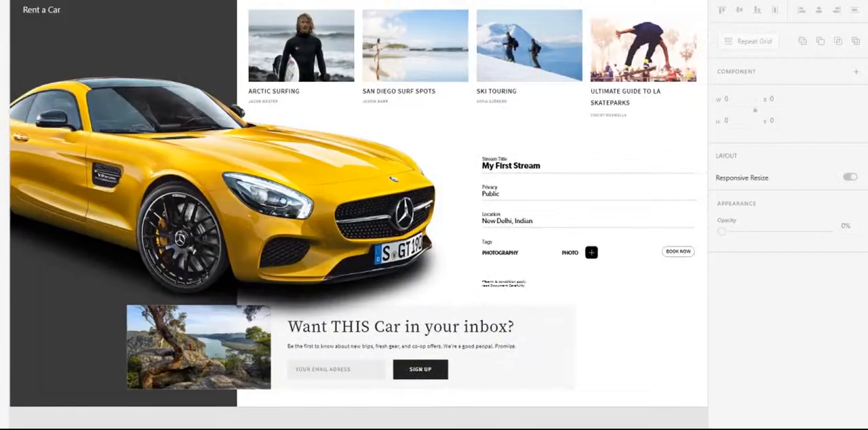
left_click_drag(282, 199, 214, 199)
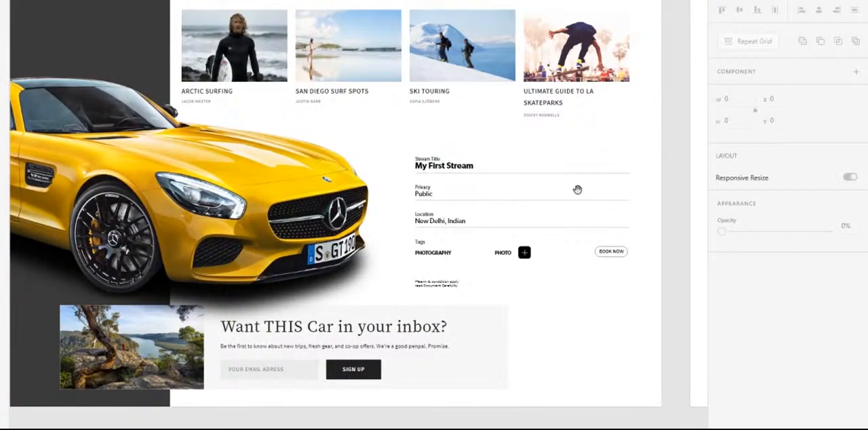
left_click_drag(577, 190, 71, 197)
left_click_drag(289, 201, 83, 338)
left_click_drag(367, 212, 258, 145)
scroll(534, 129, "up", 5)
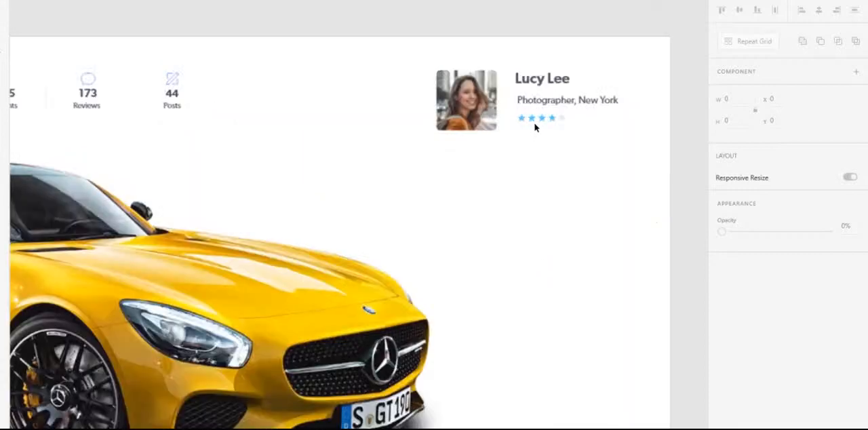
left_click(418, 132)
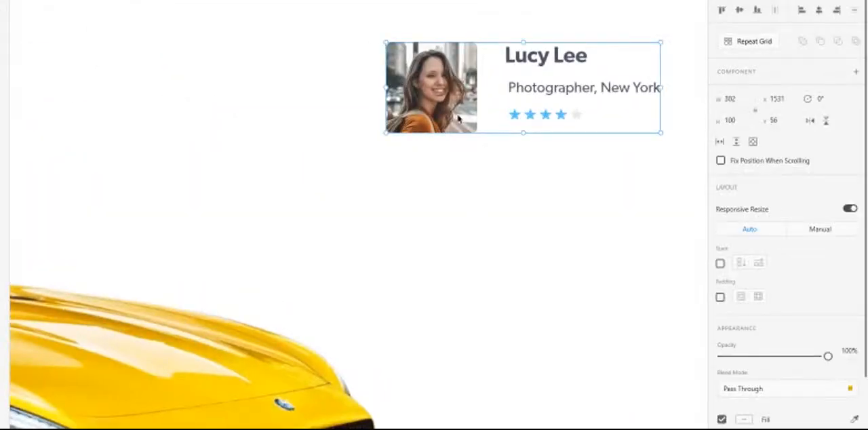
left_click(265, 230)
- Inspect the Students, Reviews and Posts statistics group in the Web 1920 – 3 header
scroll(504, 114, "down", 5)
scroll(493, 135, "up", 2)
left_click(614, 120)
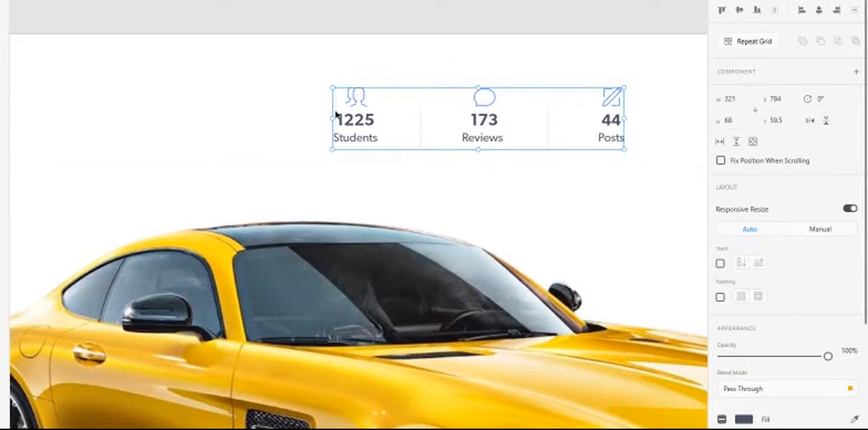
left_click(475, 26)
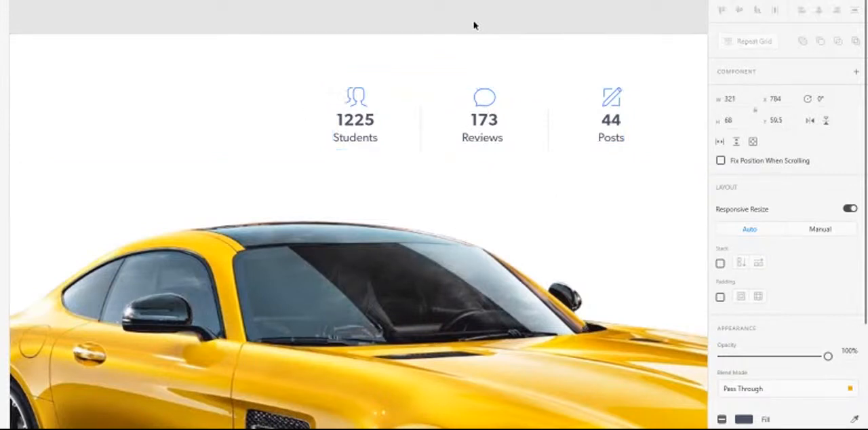
left_click_drag(570, 102, 133, 102)
left_click_drag(421, 150, 548, 170)
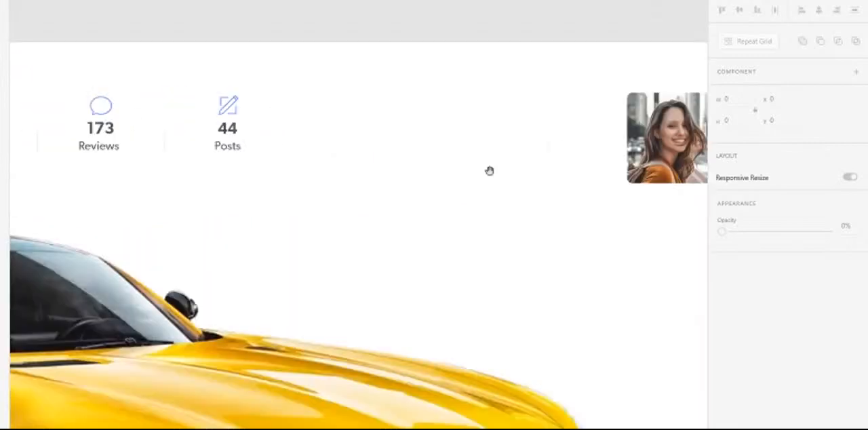
scroll(561, 169, "down", 2)
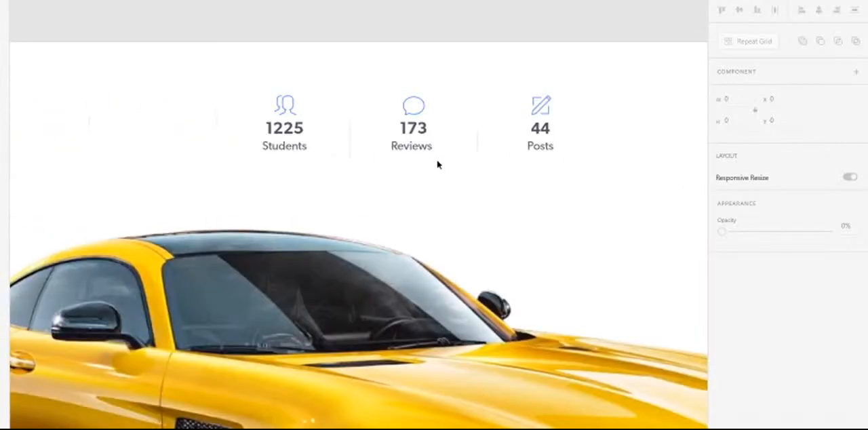
- Examine the repeated photo grid and the "Want THIS Car in your inbox?" sign-up component on the Web 1920 – 2 artboard
scroll(441, 170, "down", 2)
scroll(445, 175, "down", 1)
left_click_drag(108, 283, 599, 160)
scroll(368, 89, "up", 5)
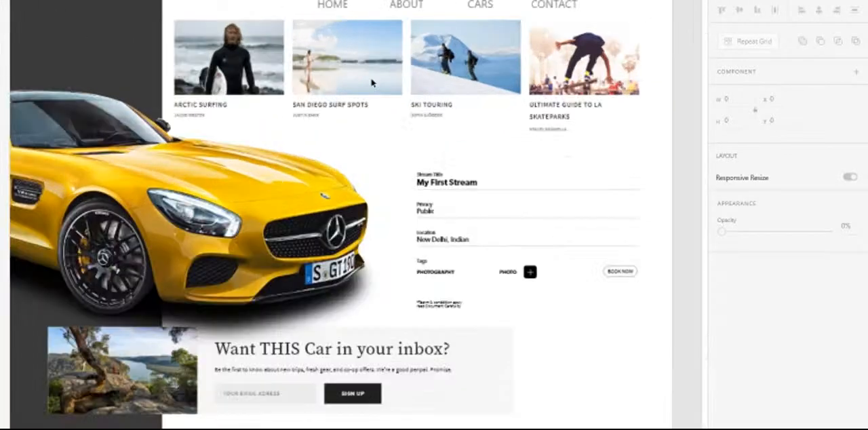
scroll(445, 113, "down", 5)
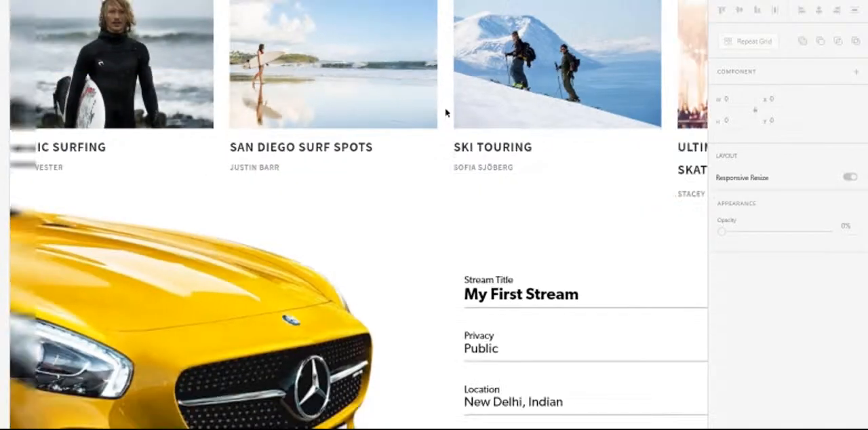
left_click(602, 100)
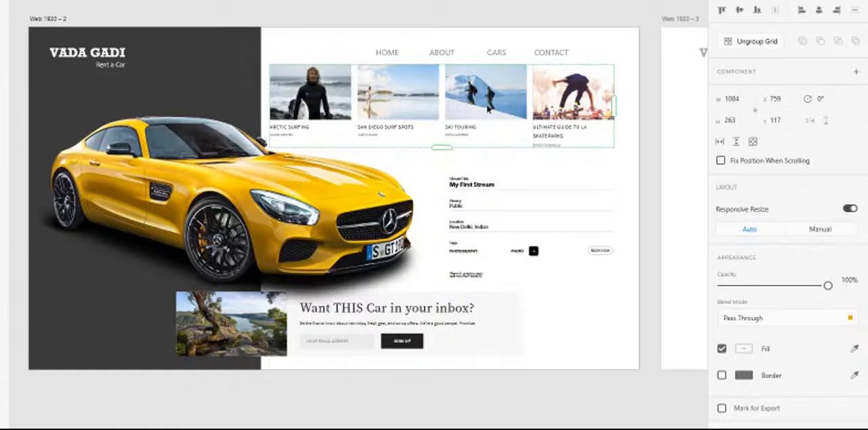
left_click(436, 415)
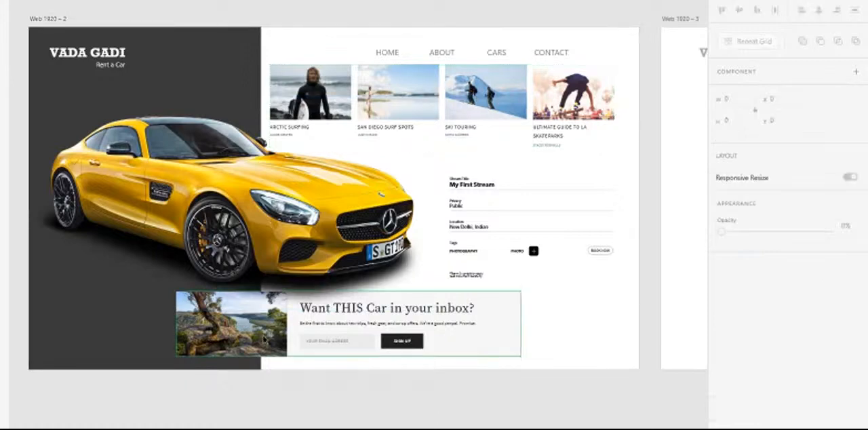
left_click(274, 359)
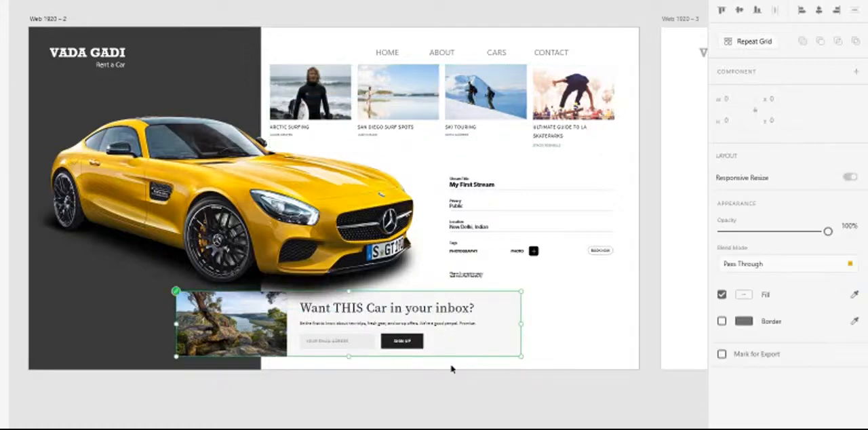
left_click(345, 392)
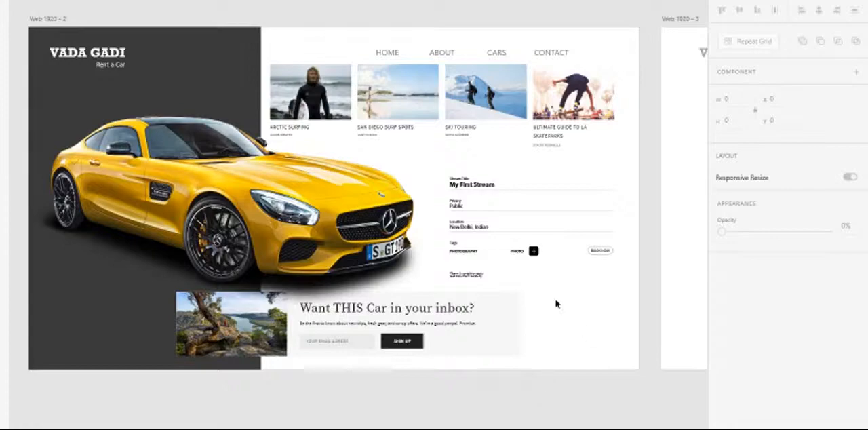
- Return to the Web 1920 – 4 artboard and review the ten-item feature list up close
scroll(475, 264, "down", 5)
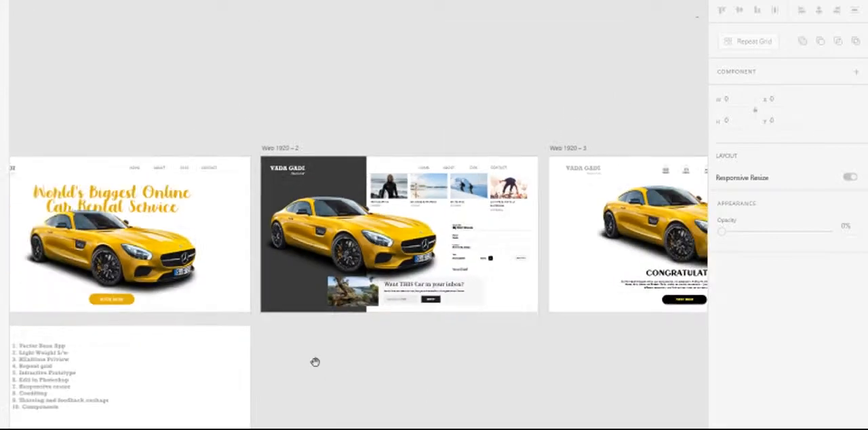
scroll(582, 197, "down", 5)
scroll(581, 196, "left", 5)
scroll(305, 229, "up", 5)
scroll(304, 228, "up", 5)
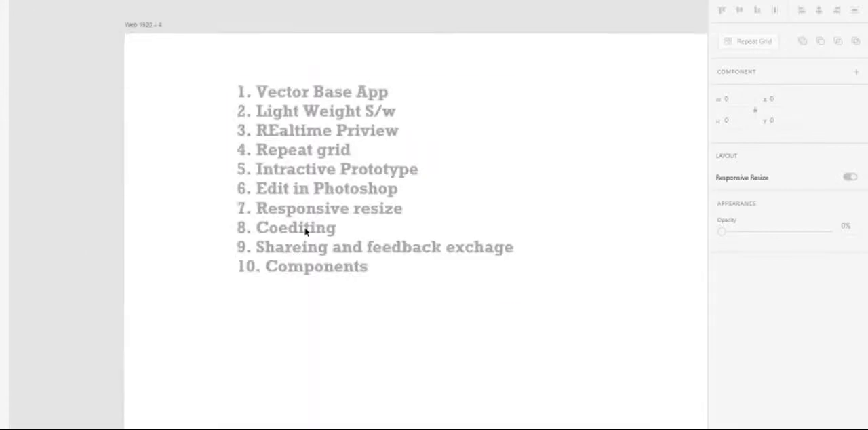
left_click_drag(373, 116, 330, 179)
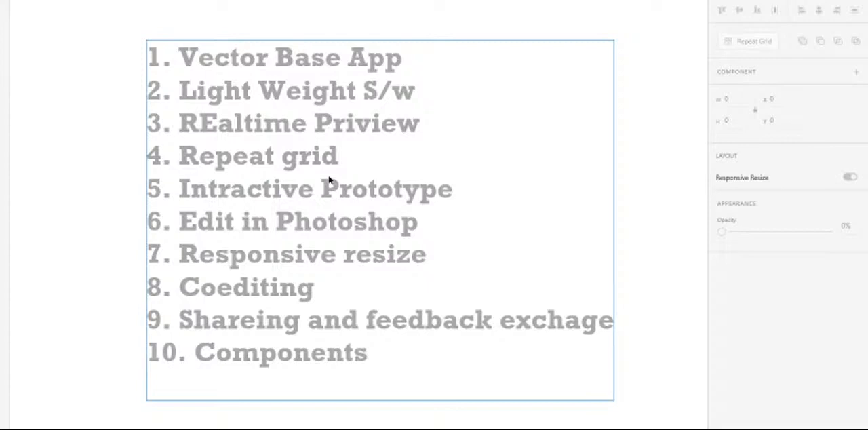
- Switch to YouTube Studio in the browser and check the live chat for viewer questions
key("alt+Tab")
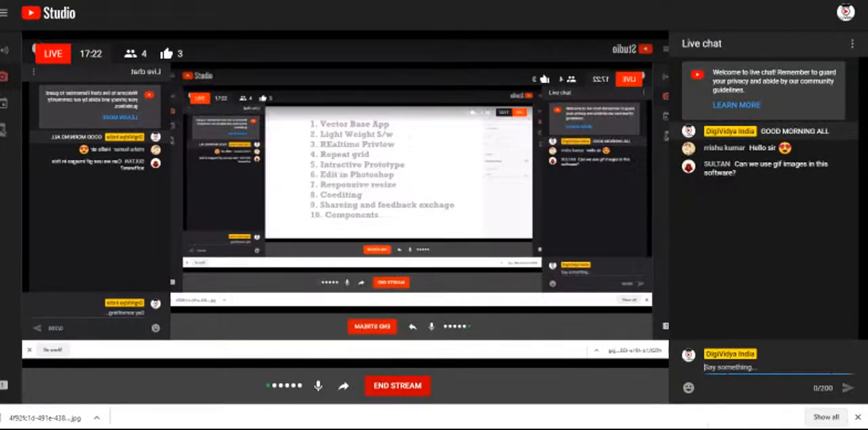
mouse_move(375, 429)
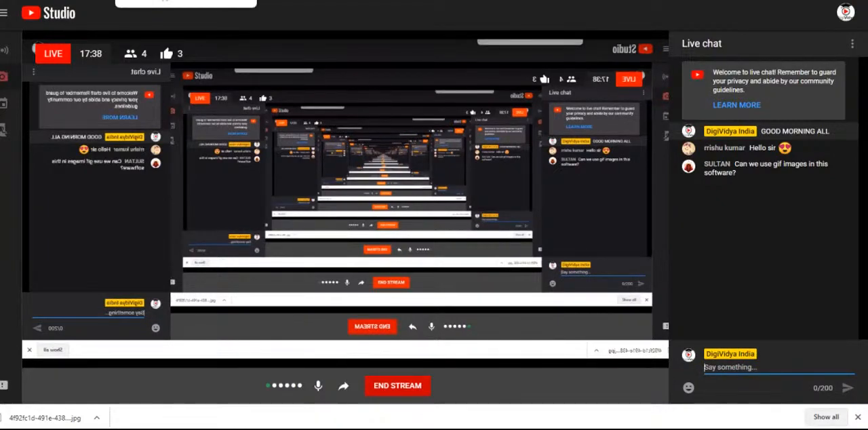
left_click(146, 1)
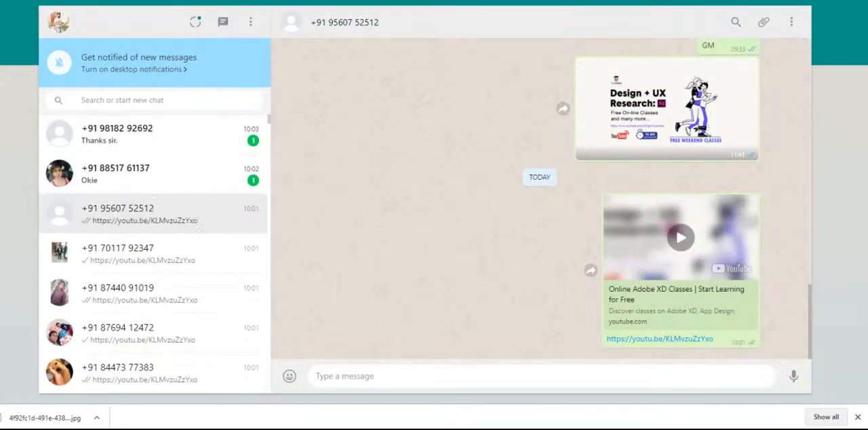
left_click(224, 0)
key("ctrl+Tab")
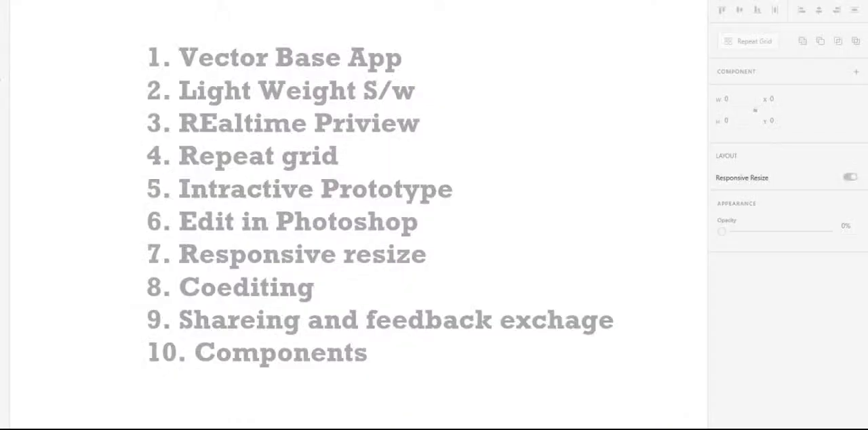
- Back in Adobe XD, move the feature list to X 738, Y 247 on the Web 1920 – 4 artboard and deselect it
left_click(355, 231)
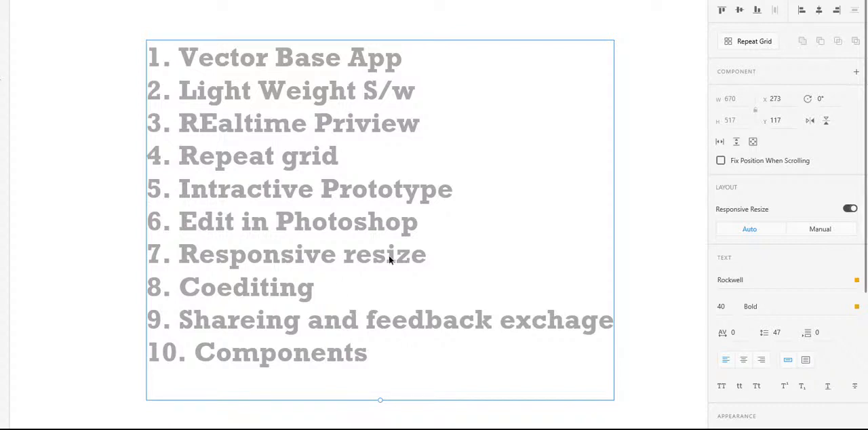
scroll(389, 255, "down", 1)
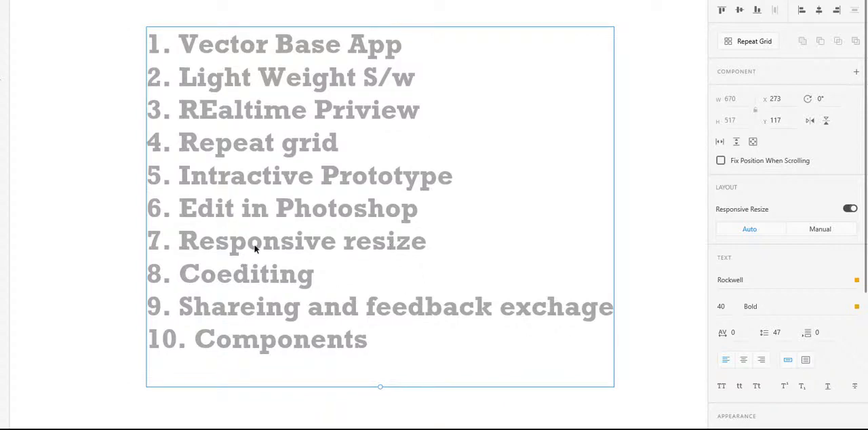
scroll(479, 247, "down", 3)
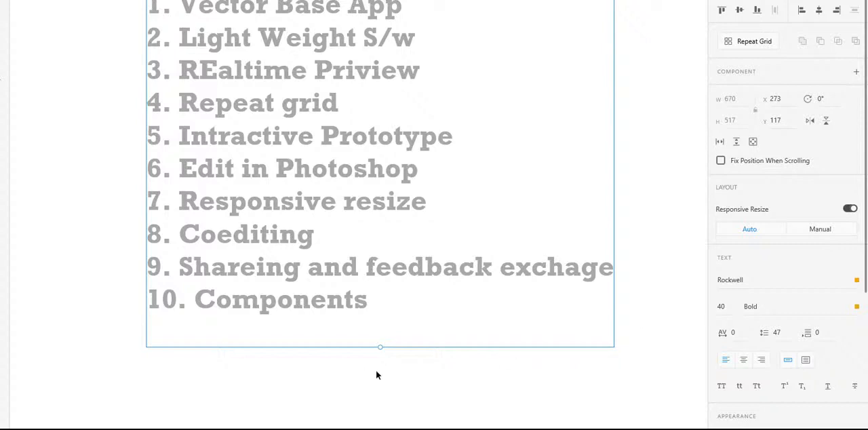
scroll(377, 374, "up", 1)
scroll(340, 259, "down", 5)
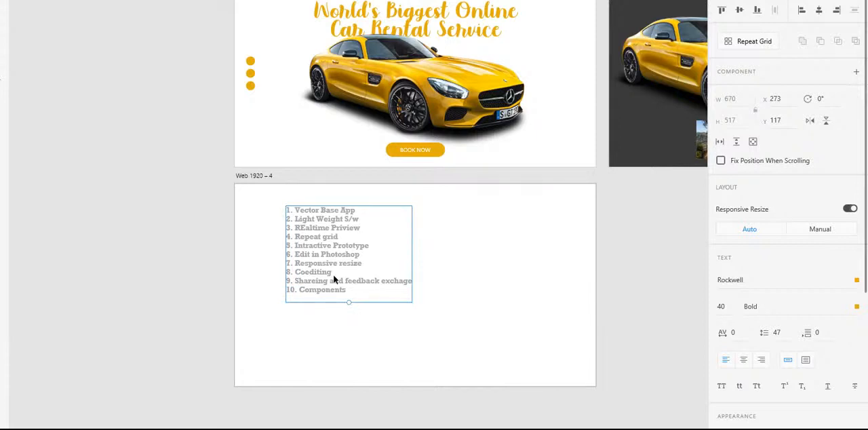
left_click_drag(333, 255, 459, 312)
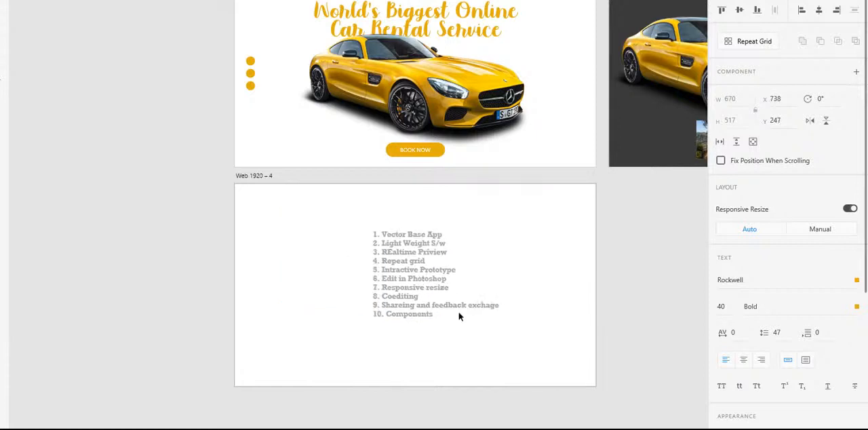
left_click(592, 331)
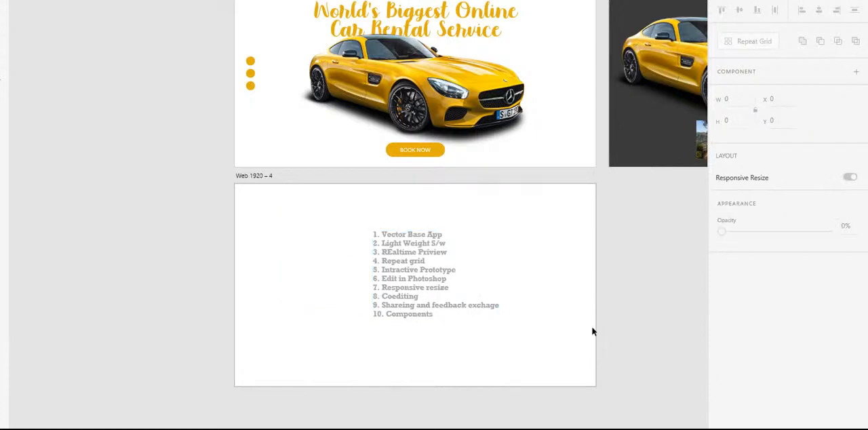
- Look over the car rental page artboards alongside the repositioned feature list
key("space")
left_click_drag(635, 230, 358, 363)
left_click_drag(572, 352, 471, 304)
left_click_drag(245, 309, 520, 309)
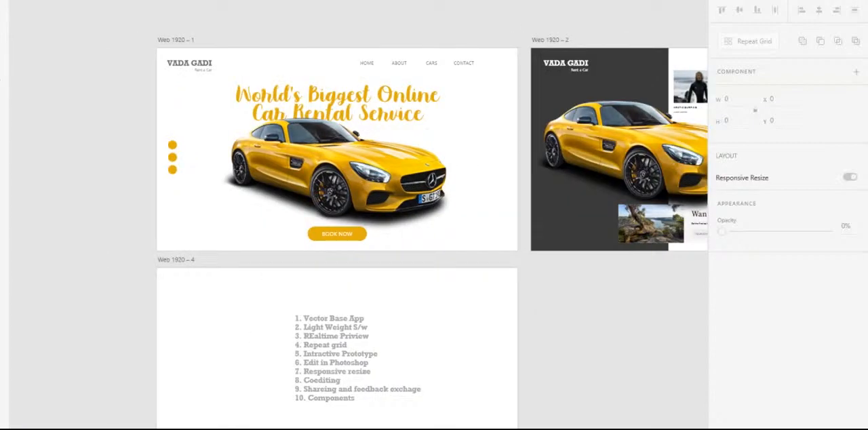
- Check the YouTube Studio live chat in the browser, and switch back to Adobe XD through a Windows search for xd
left_click(136, 428)
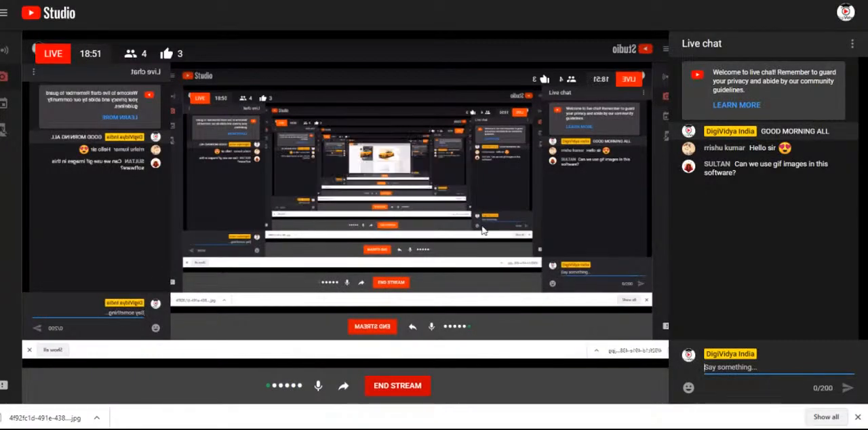
left_click(102, 429)
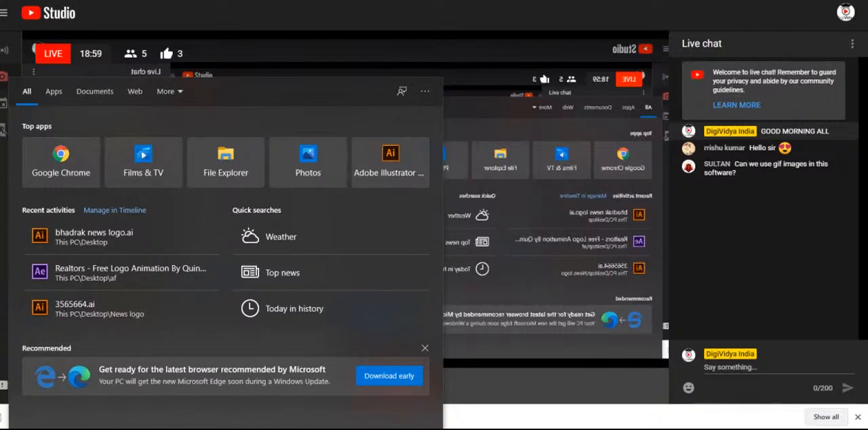
type("xd")
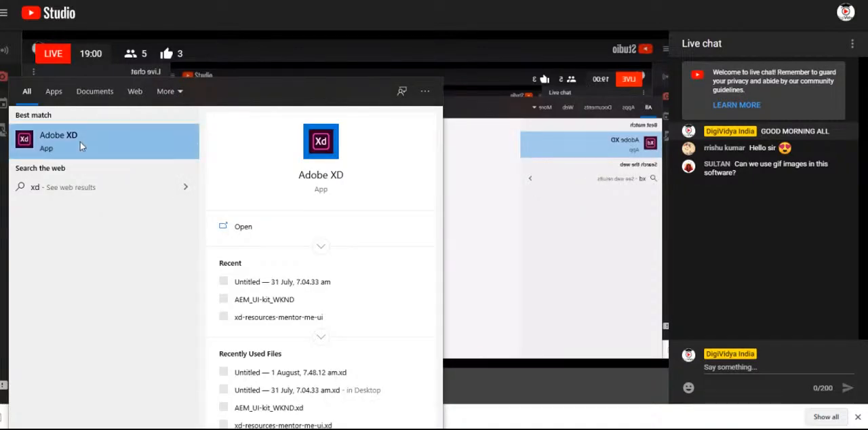
left_click(80, 142)
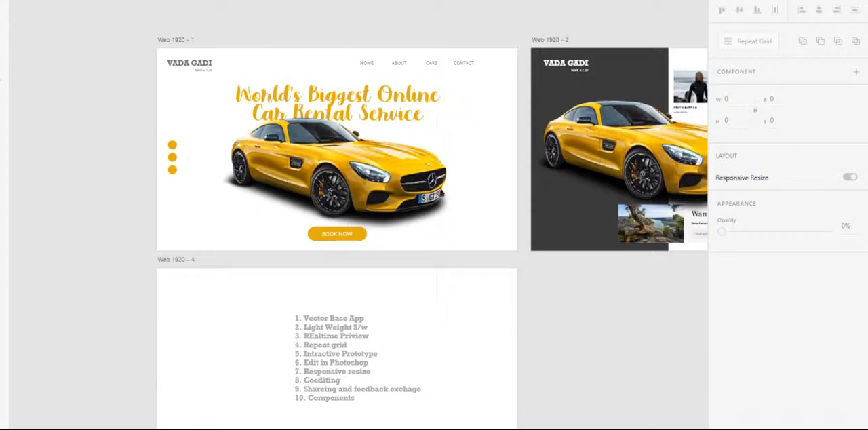
- Open the start screen for a new document and reposition its window over the browser
left_click(2, 2)
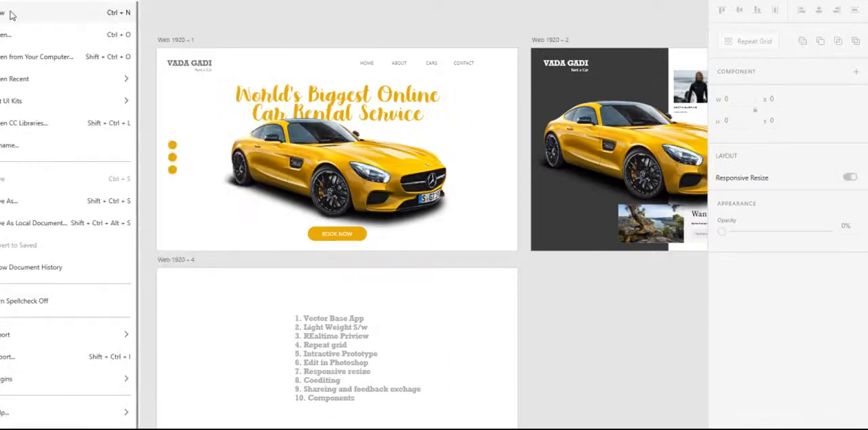
left_click(10, 14)
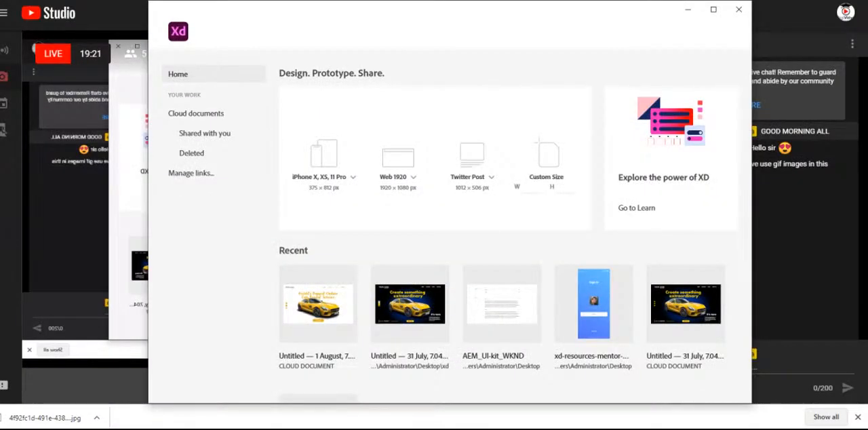
left_click_drag(616, 18, 588, 18)
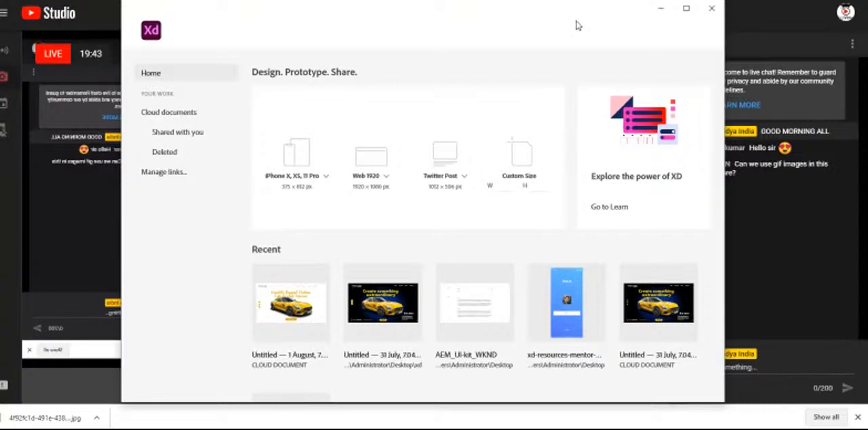
left_click_drag(283, 16, 300, 16)
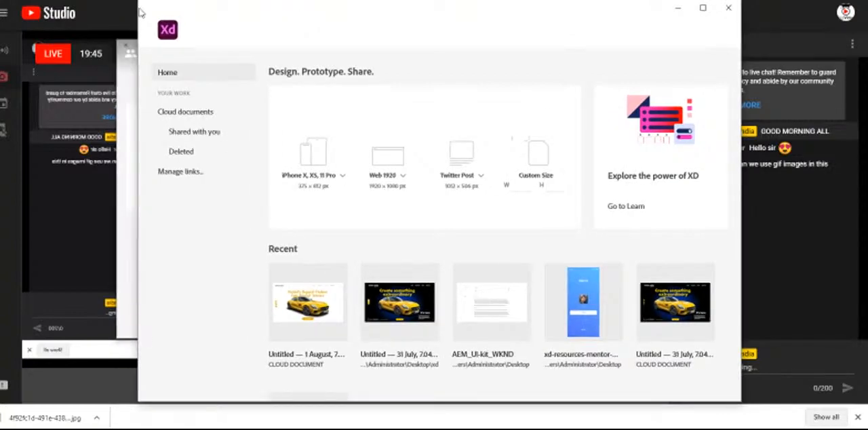
left_click_drag(233, 8, 231, 9)
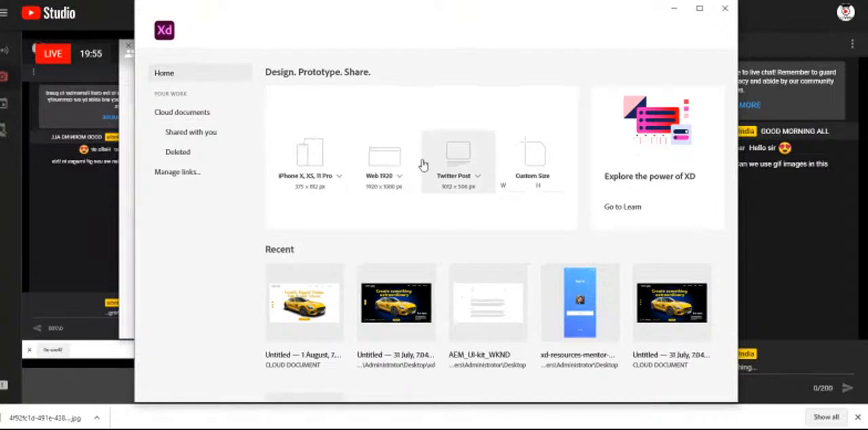
left_click_drag(416, 8, 415, 0)
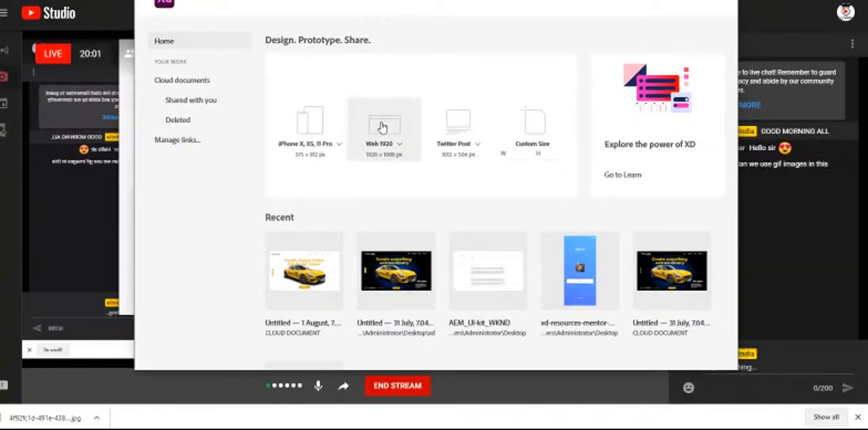
left_click_drag(372, 2, 377, 19)
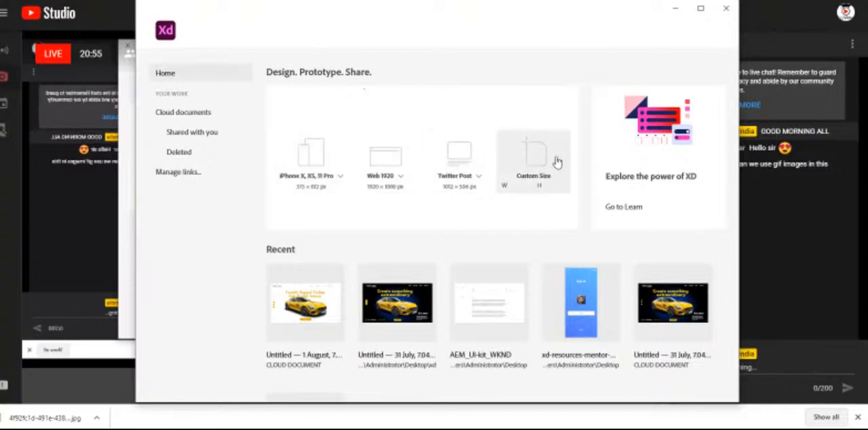
- Review the artboard size presets offered for phones and tablets, web pages and social media, along with the recent files
left_click(339, 177)
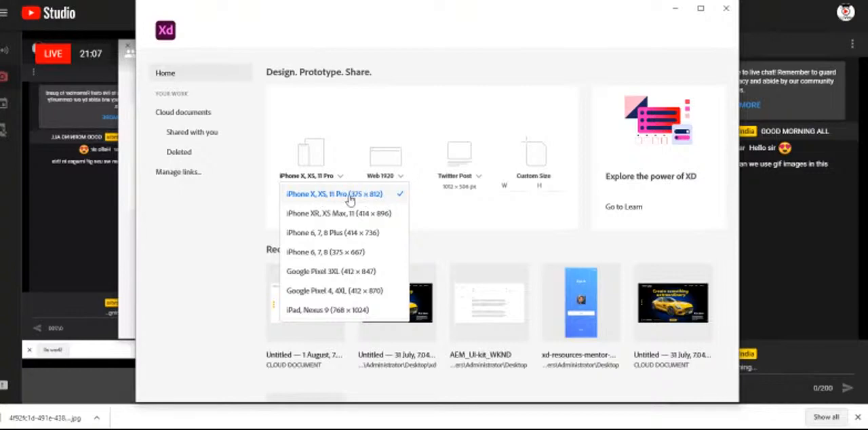
left_click(452, 215)
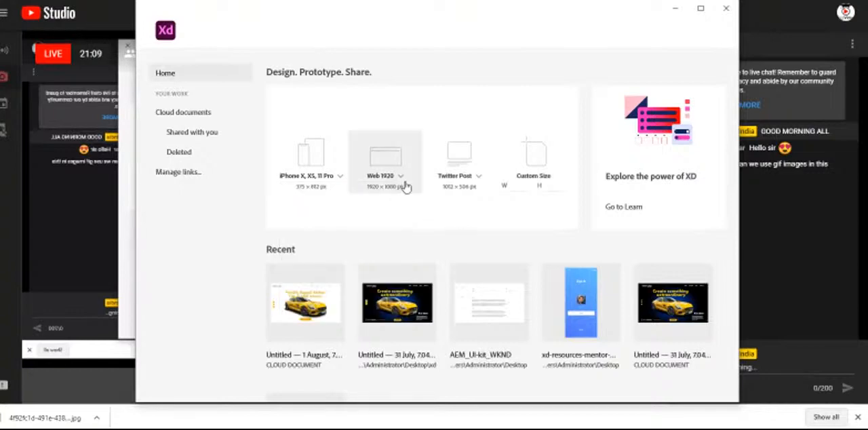
left_click(400, 179)
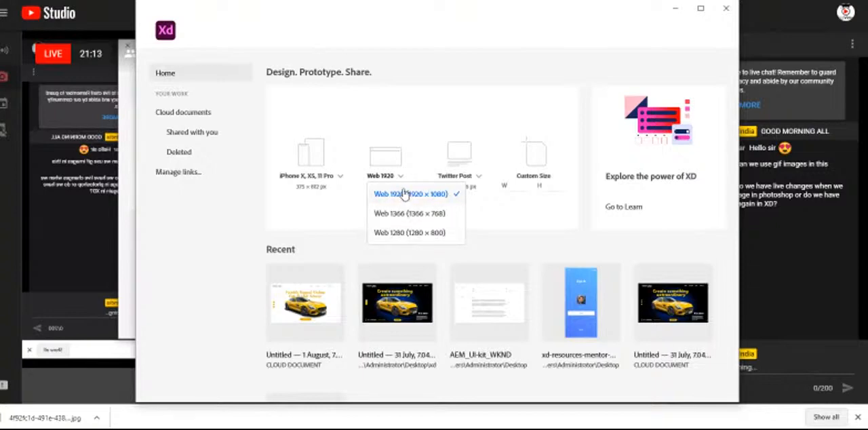
left_click(494, 213)
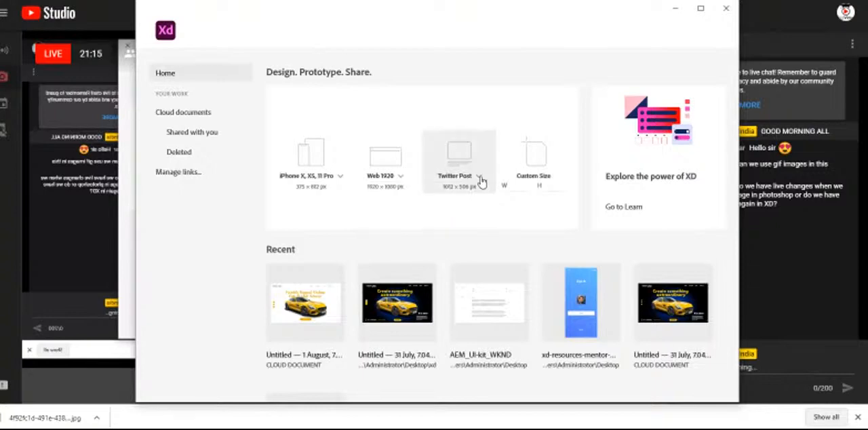
left_click(479, 179)
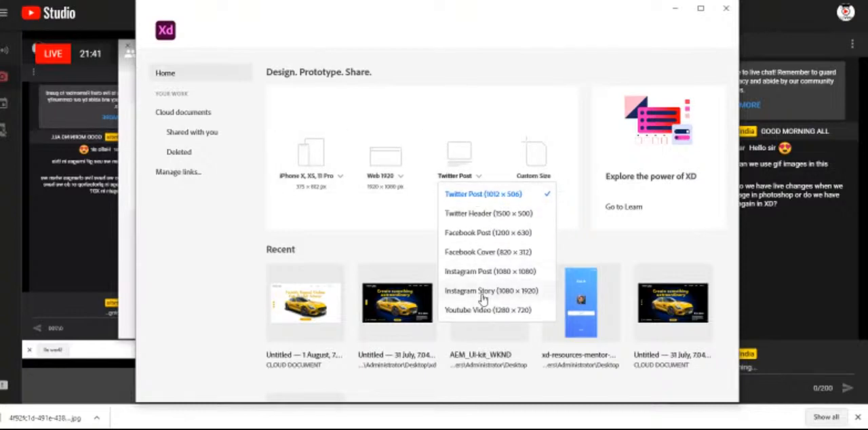
left_click(323, 238)
mouse_move(724, 299)
left_mouse_down()
mouse_move(727, 344)
mouse_move(728, 294)
left_mouse_up()
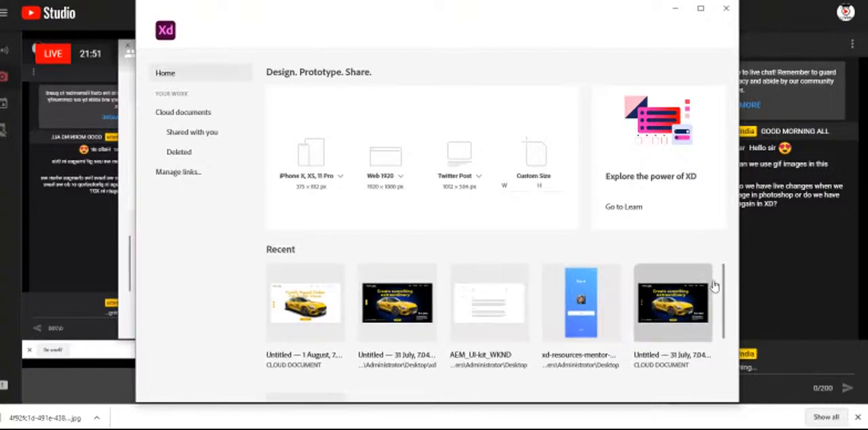
left_click_drag(724, 290, 717, 219)
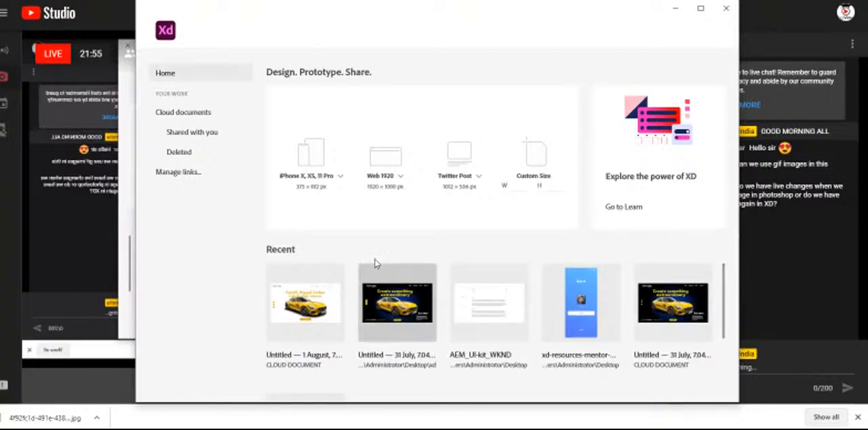
- Create a new document with the Web 1920 (1920 × 1080) preset and widen its window across the screen
left_click(402, 178)
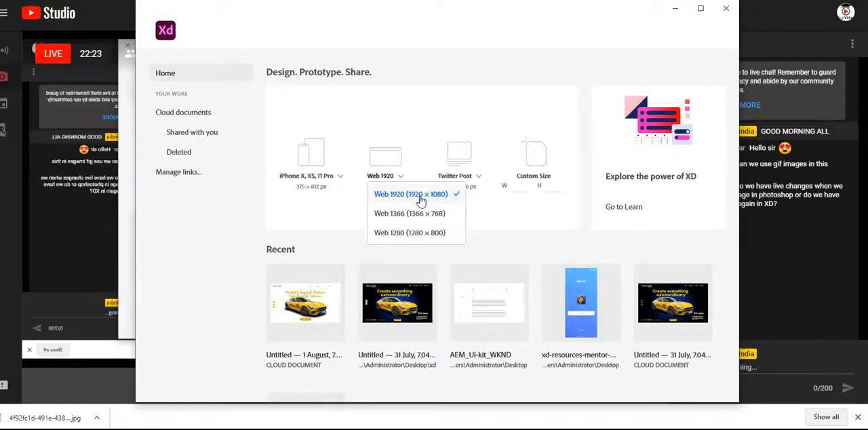
left_click(420, 197)
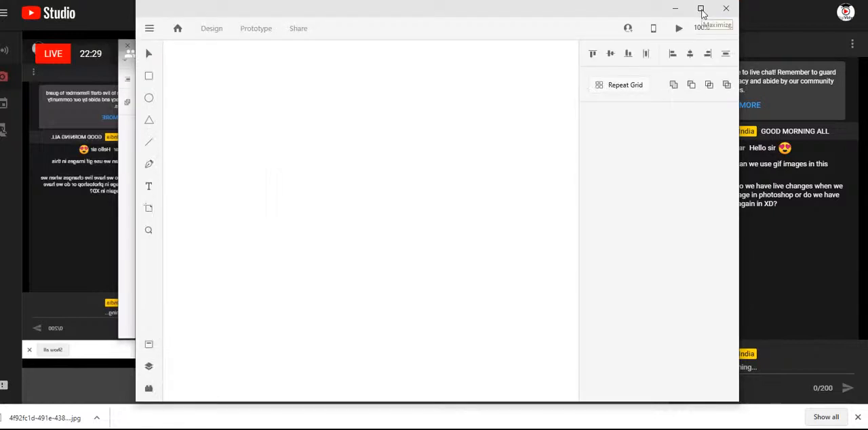
left_click(702, 10)
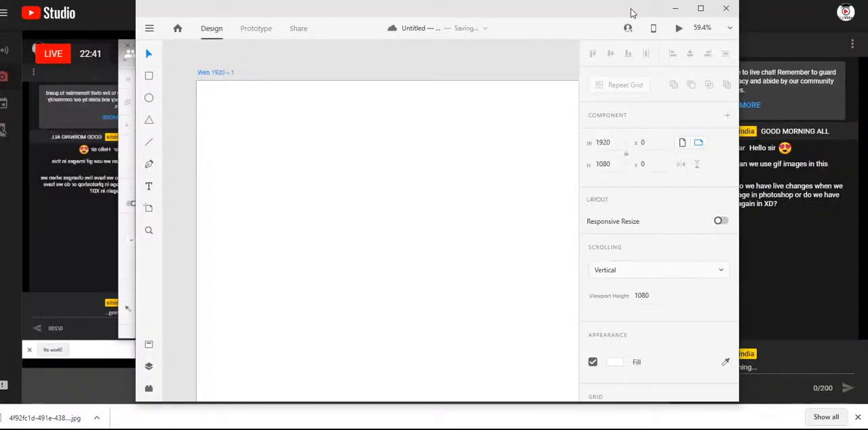
left_click_drag(631, 12, 481, 10)
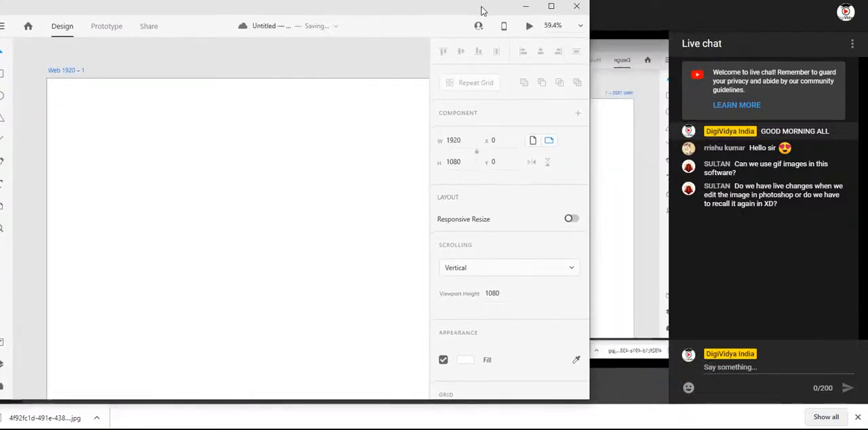
left_click_drag(588, 196, 863, 193)
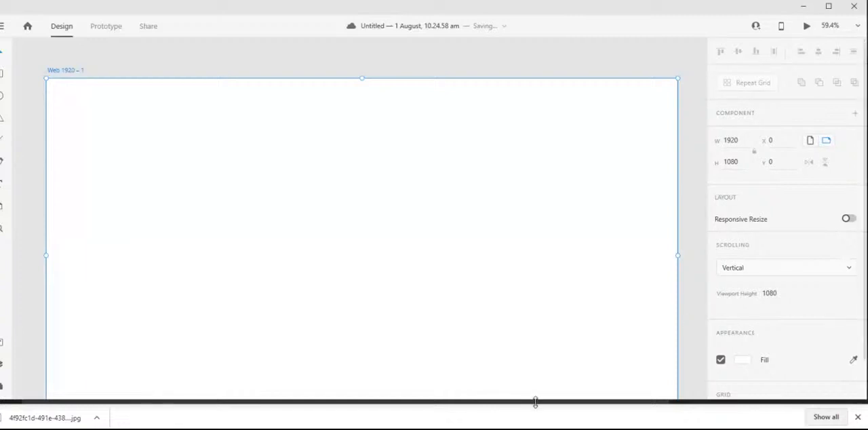
left_click_drag(535, 402, 536, 406)
- Close the browser's downloads bar and switch back to the new blank Adobe XD document
left_click(858, 418)
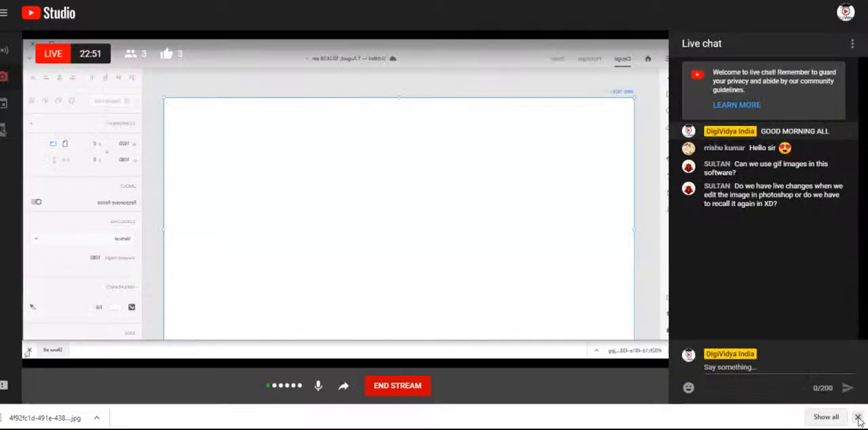
left_click(746, 369)
mouse_move(377, 428)
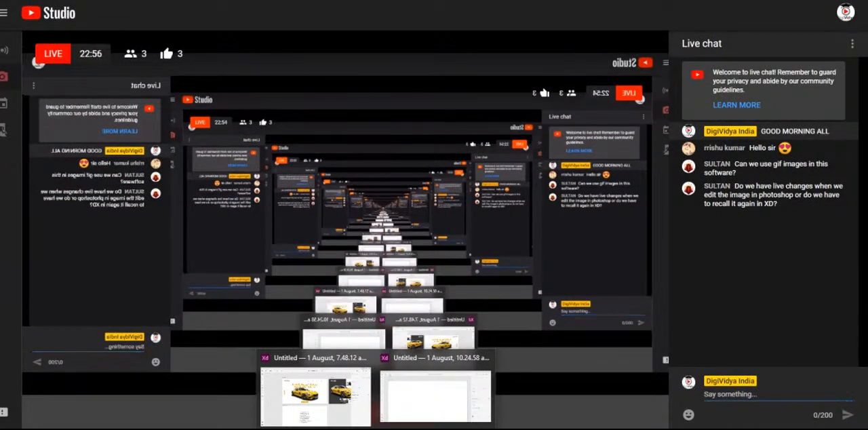
left_click(421, 399)
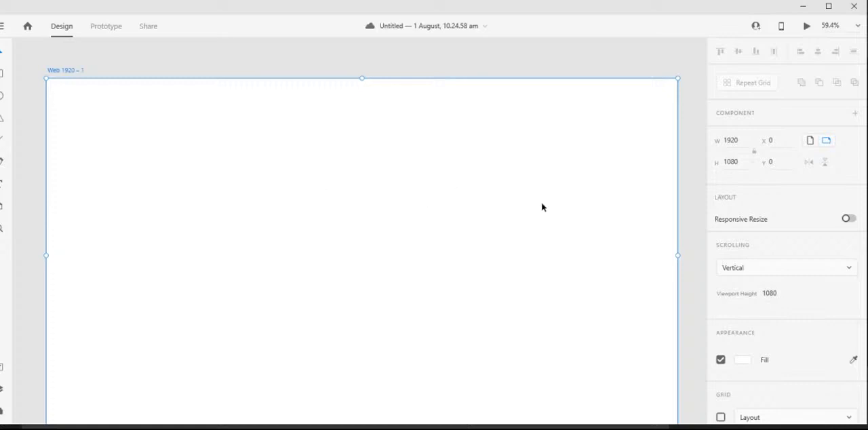
- Examine the whole blank Web 1920 – 1 artboard, the available file commands and the settings of the selected artboard
scroll(541, 203, "down", 3)
scroll(542, 207, "up", 1)
scroll(539, 206, "down", 2)
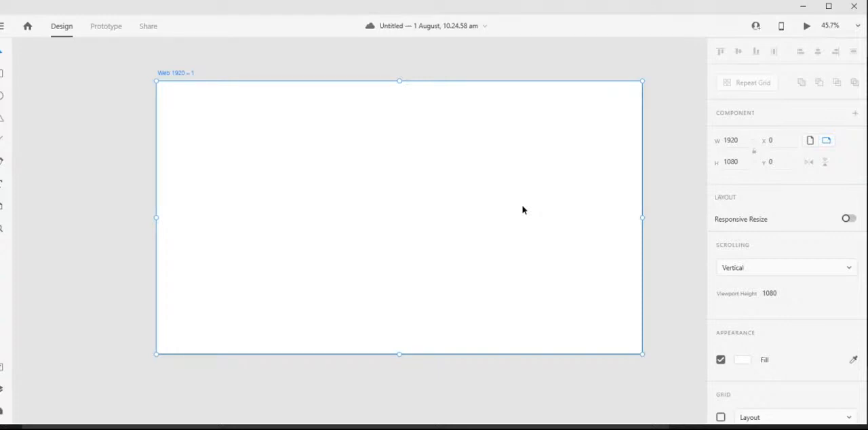
left_click(142, 145)
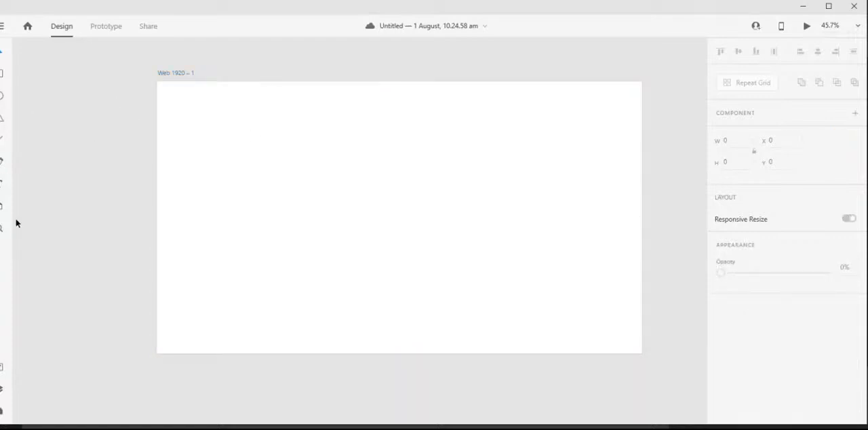
left_click(2, 30)
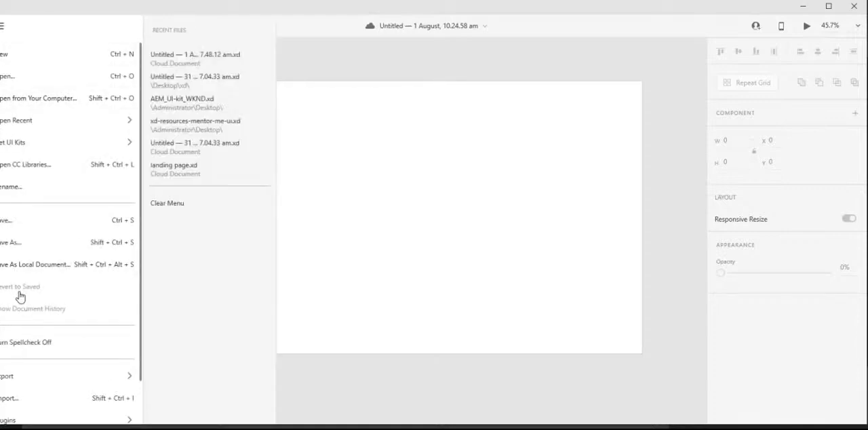
left_click(330, 14)
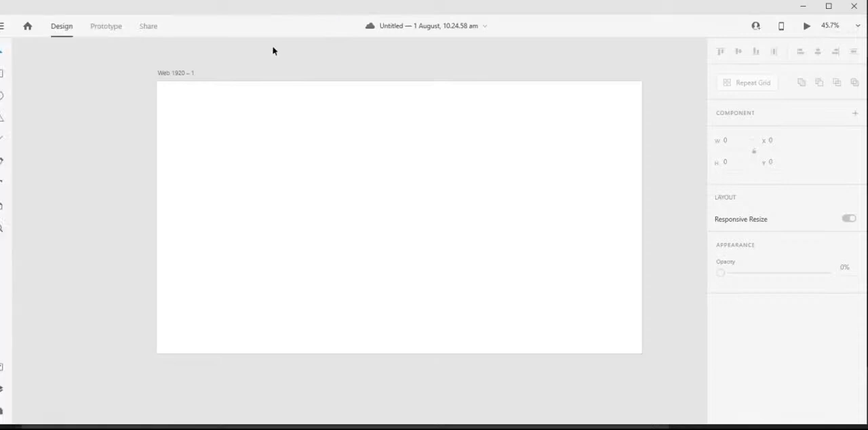
left_click(322, 231)
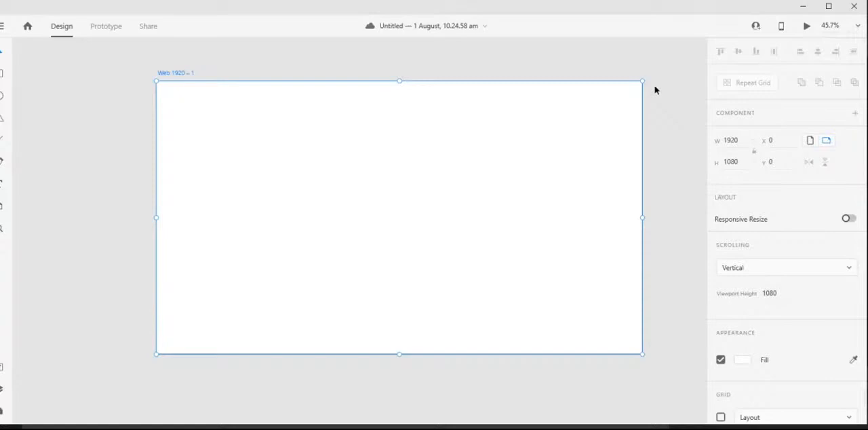
- Check the YouTube Studio live chat for new questions, return to the blank Adobe XD document and deselect its artboard
left_click(635, 429)
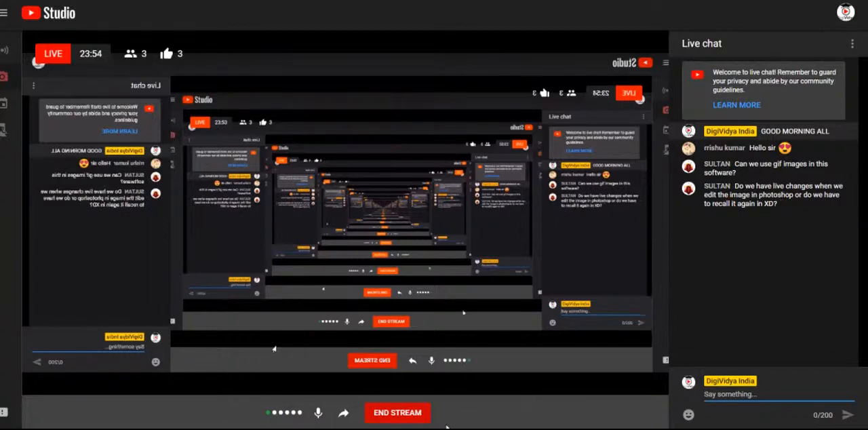
mouse_move(402, 429)
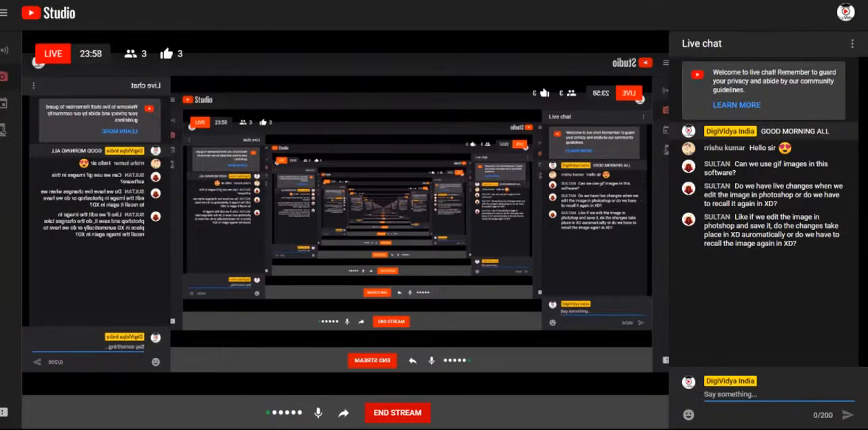
mouse_move(376, 429)
left_click(436, 396)
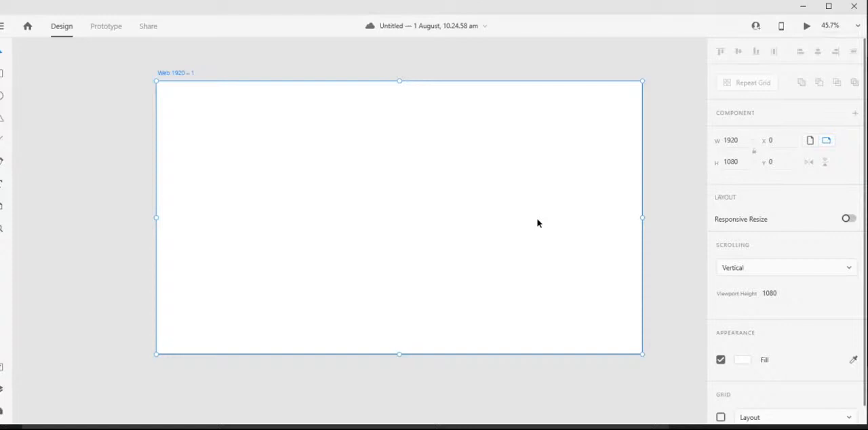
left_click(674, 149)
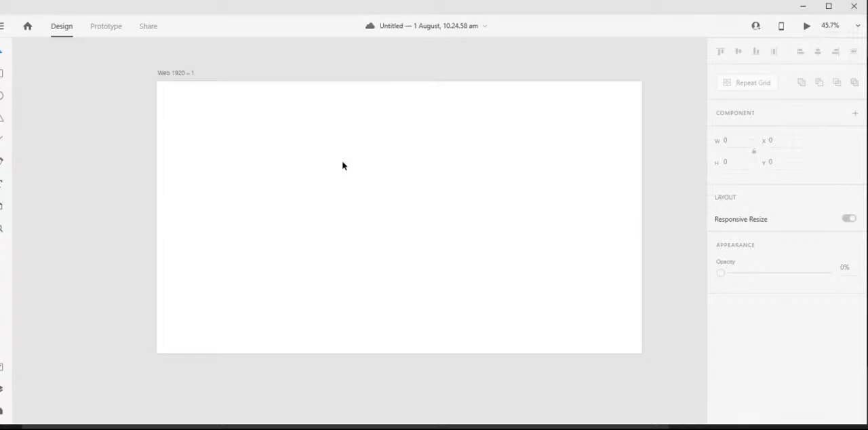
- Draw a rectangle about 1299 × 291 across the artboard's upper half and shift it down to Y 215
left_click(343, 164)
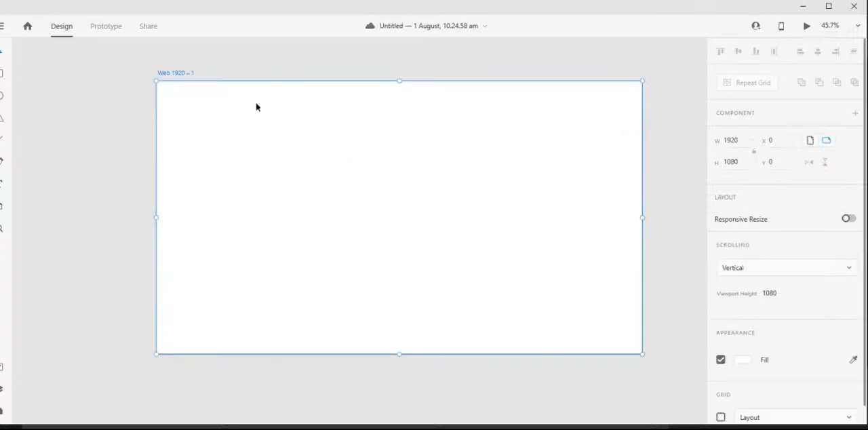
left_click(669, 175)
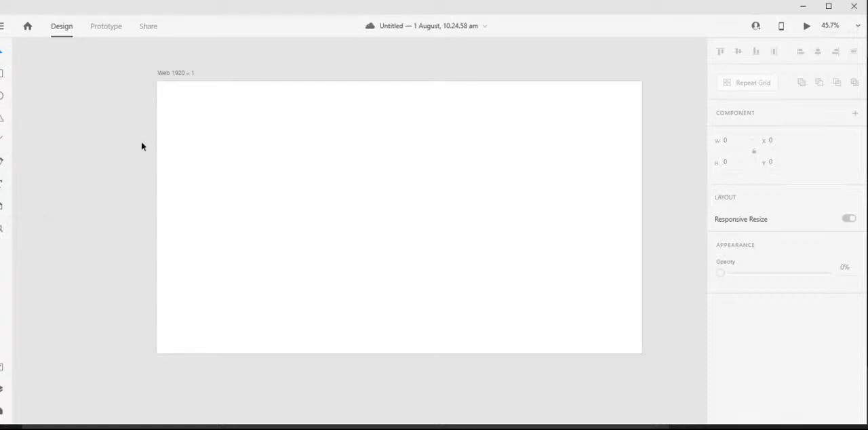
left_click(2, 74)
mouse_move(240, 123)
left_mouse_down()
mouse_move(520, 196)
mouse_move(567, 196)
left_mouse_up()
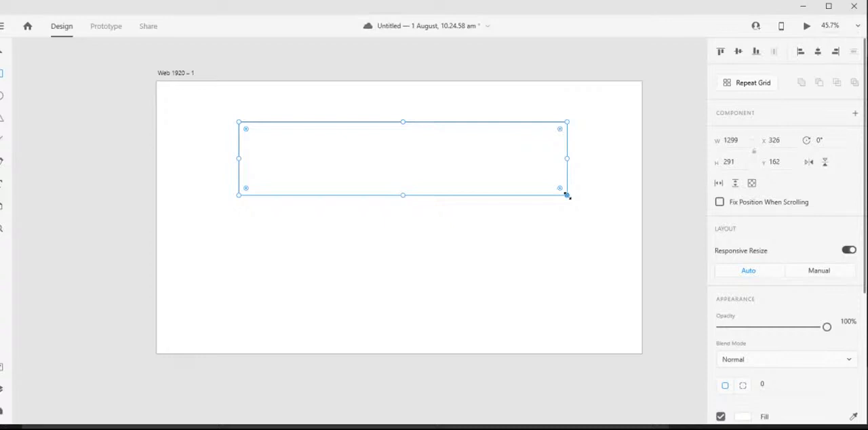
left_click_drag(245, 129, 227, 103)
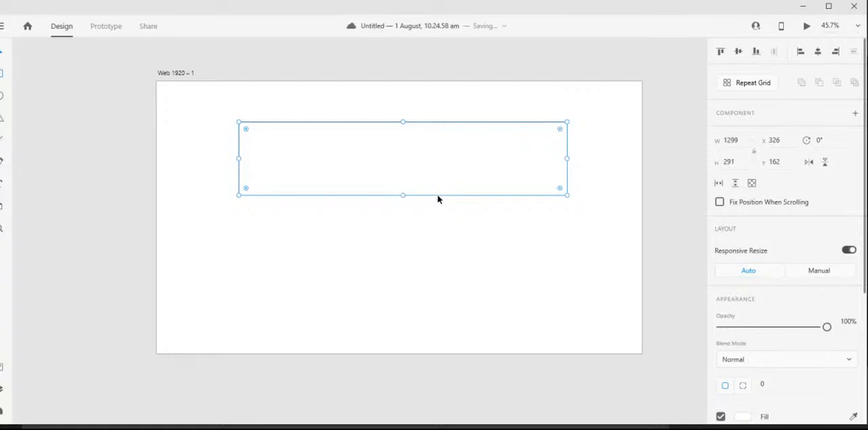
mouse_move(438, 199)
left_mouse_down()
mouse_move(438, 283)
mouse_move(438, 211)
left_mouse_up()
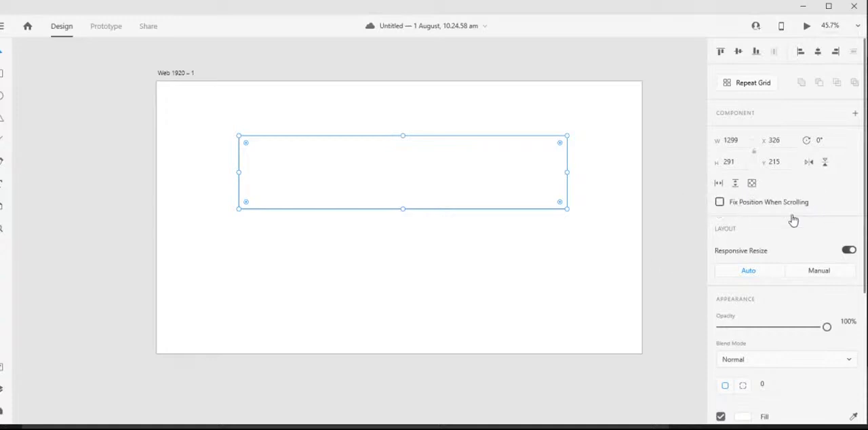
- Remove the rectangle's border and fill it with solid blue #0F07FC
scroll(675, 250, "down", 2)
scroll(765, 252, "down", 3)
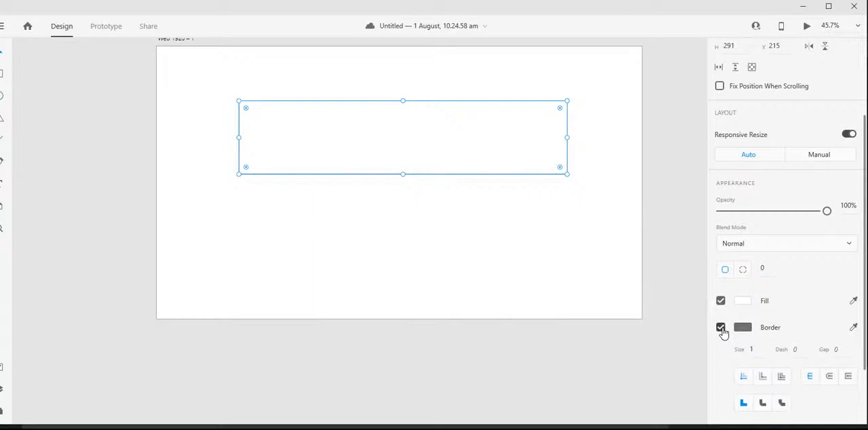
key("Delete")
key("ctrl+z")
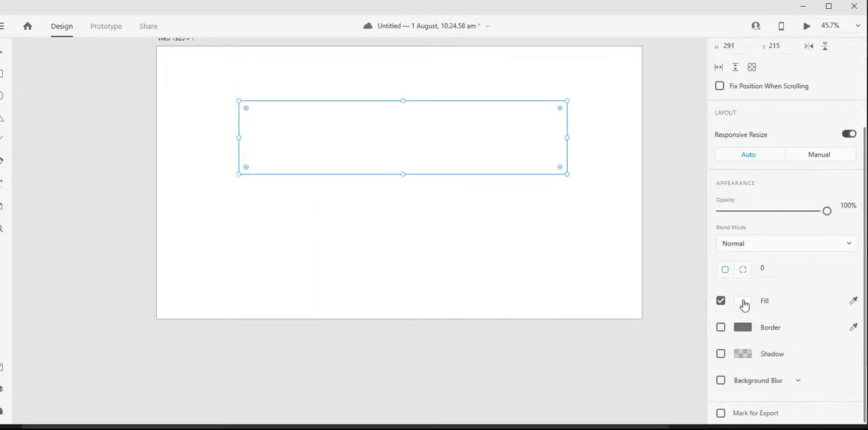
left_click(743, 303)
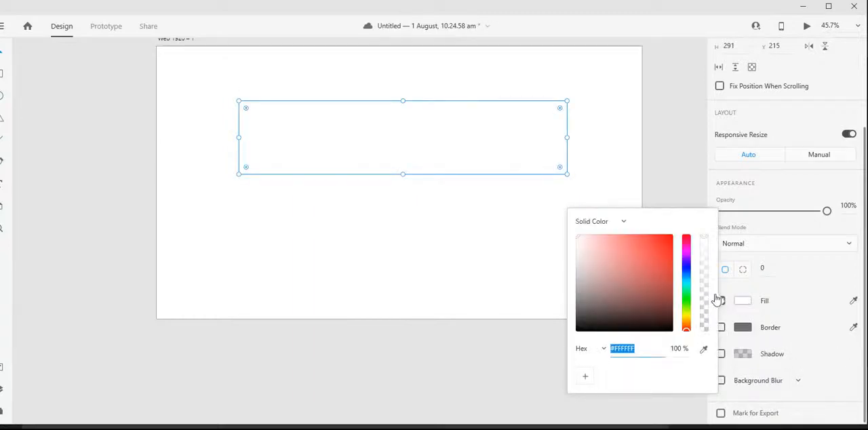
left_click(670, 237)
left_click(686, 239)
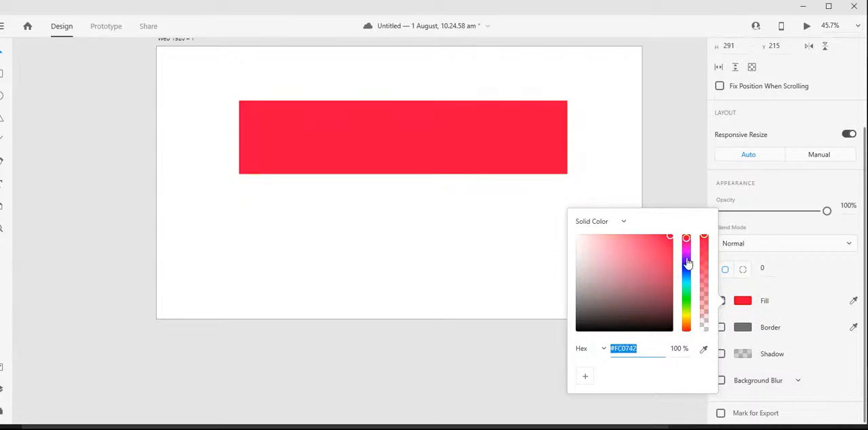
left_click(687, 265)
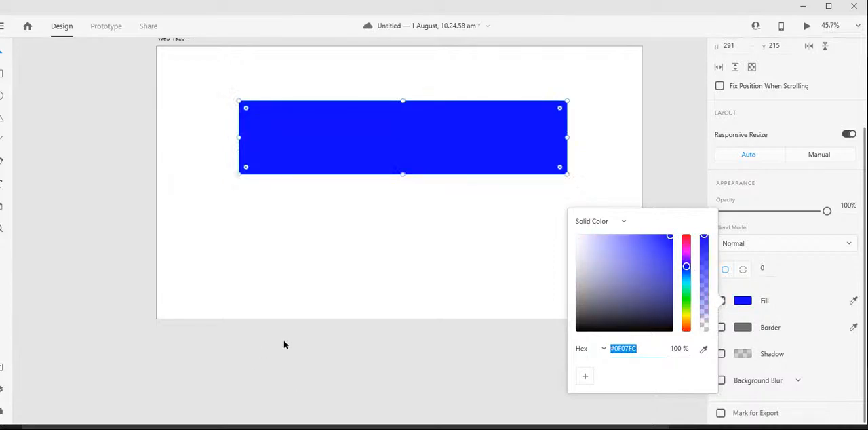
left_click(441, 281)
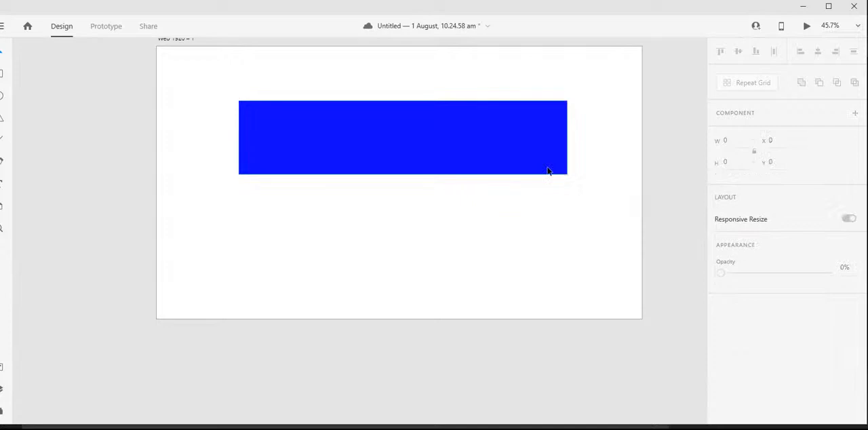
- Give the blue rectangle a border of size 20 and try the center and outer stroke alignments before returning to inner
scroll(766, 367, "down", 3)
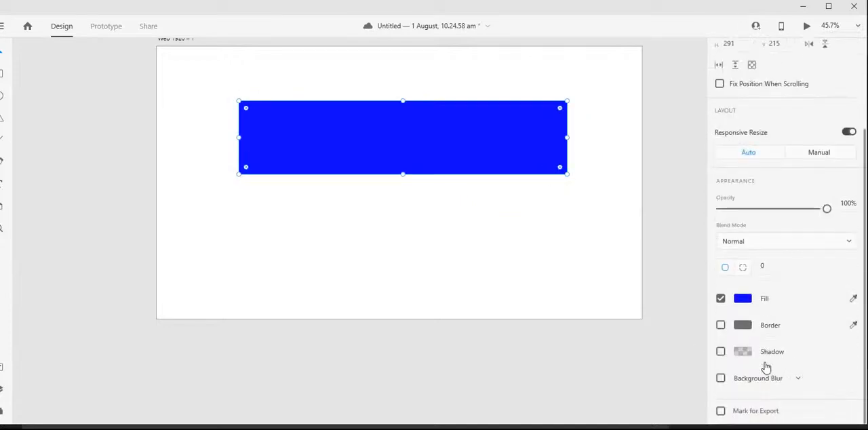
left_click(721, 325)
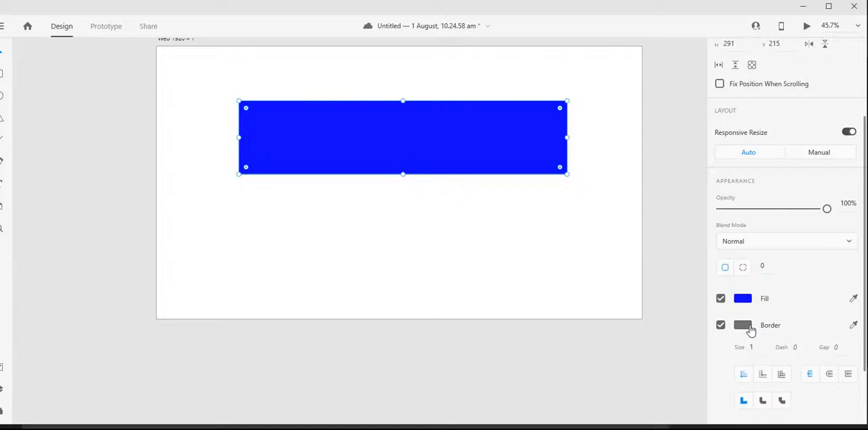
left_click(755, 347)
key("Return")
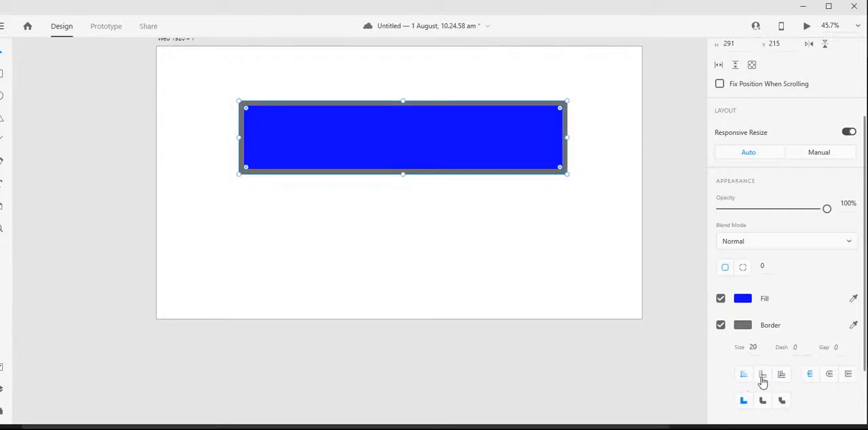
left_click(781, 375)
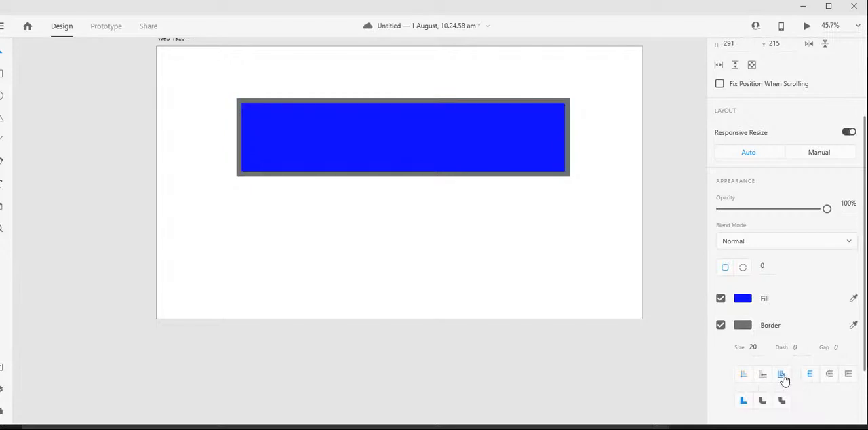
left_click(762, 378)
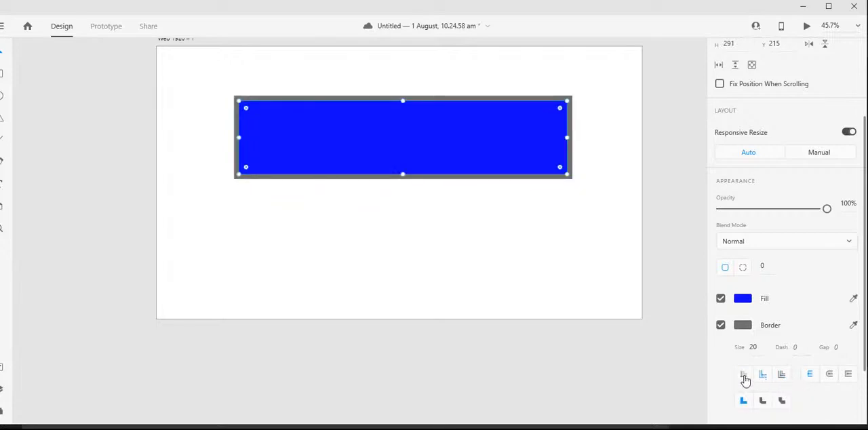
left_click(744, 377)
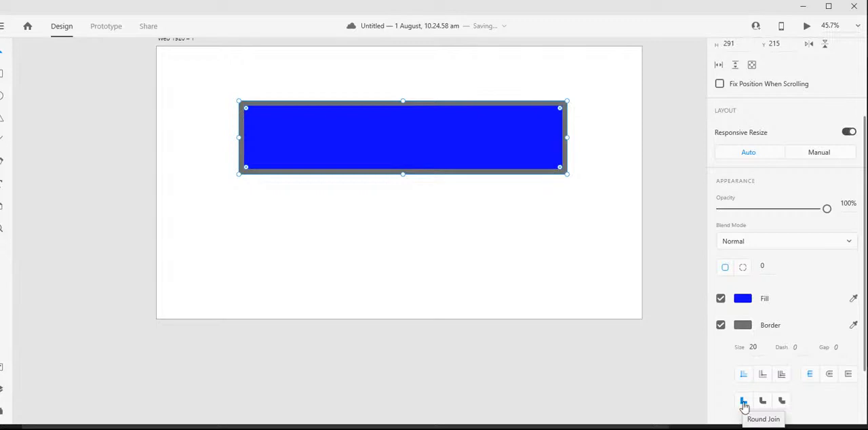
- Turn on the blue rectangle's shadow and remove its border
scroll(737, 348, "down", 2)
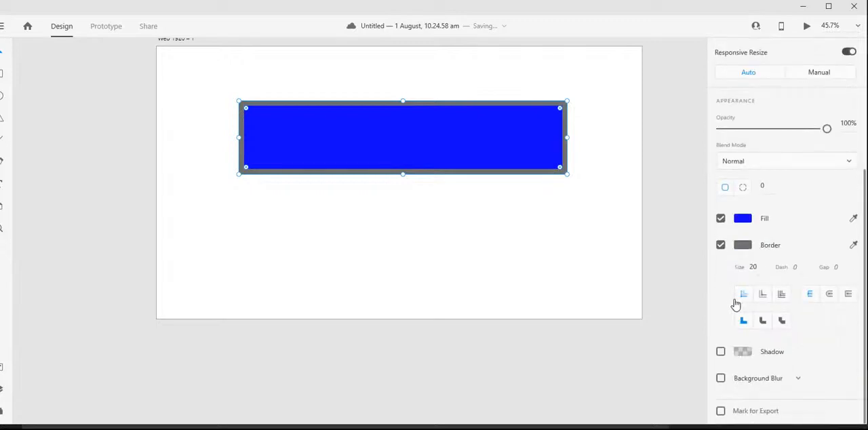
left_click(721, 353)
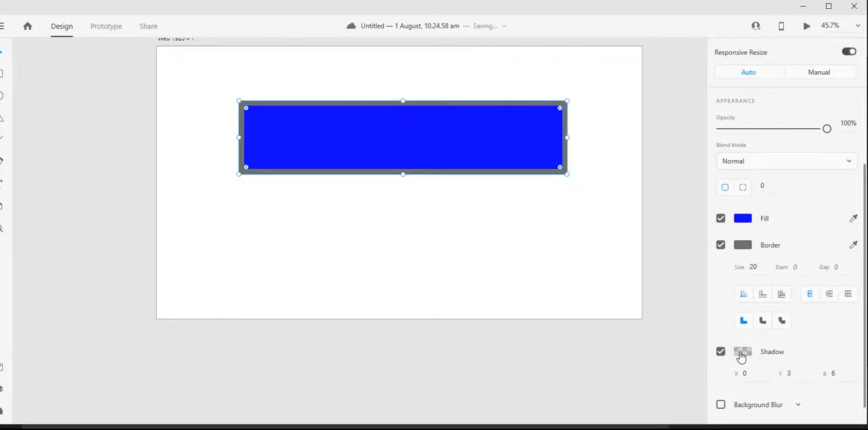
left_click(742, 352)
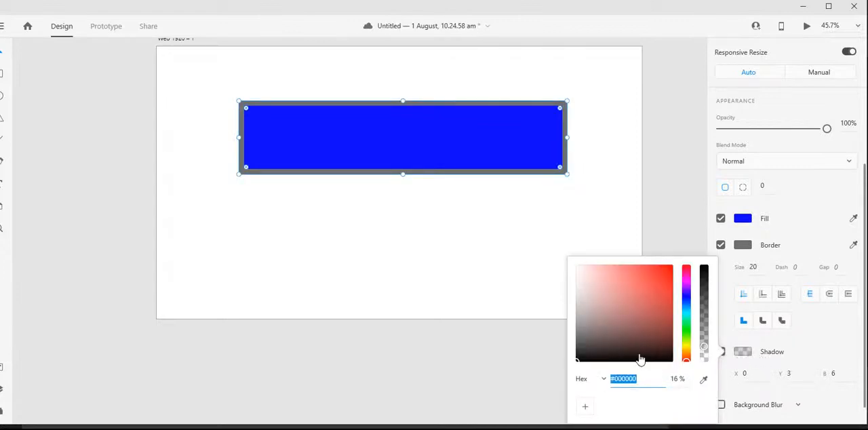
left_click(672, 359)
left_click(542, 155)
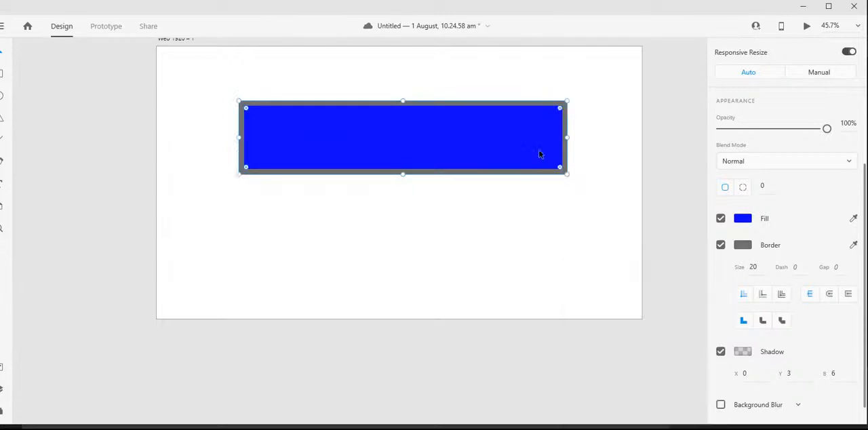
left_click(722, 245)
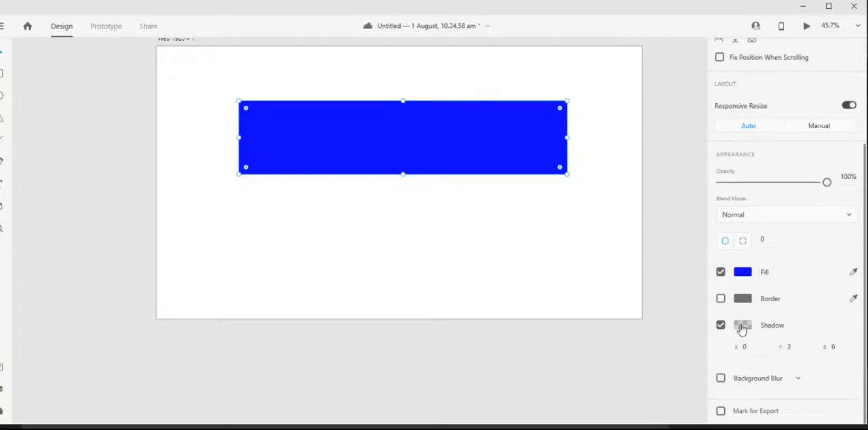
- Set the rectangle's shadow colour to black #000000 at 100% opacity
left_click(742, 326)
left_click(644, 277)
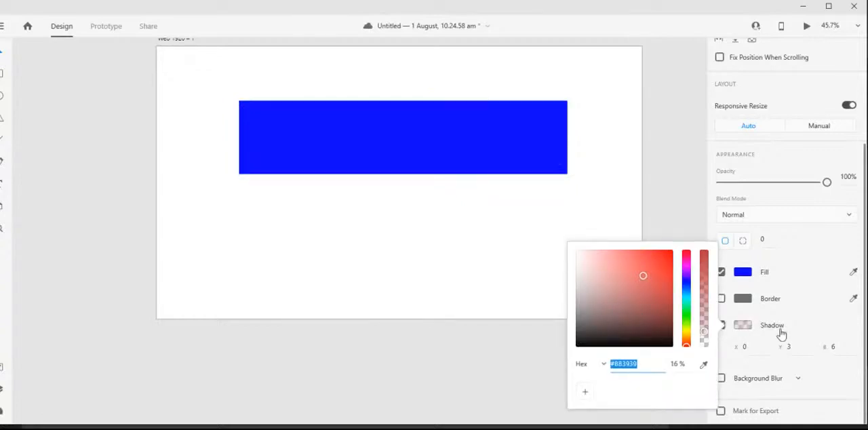
left_click(750, 330)
left_click(751, 331)
left_click_drag(705, 336, 707, 239)
left_click_drag(643, 276, 685, 360)
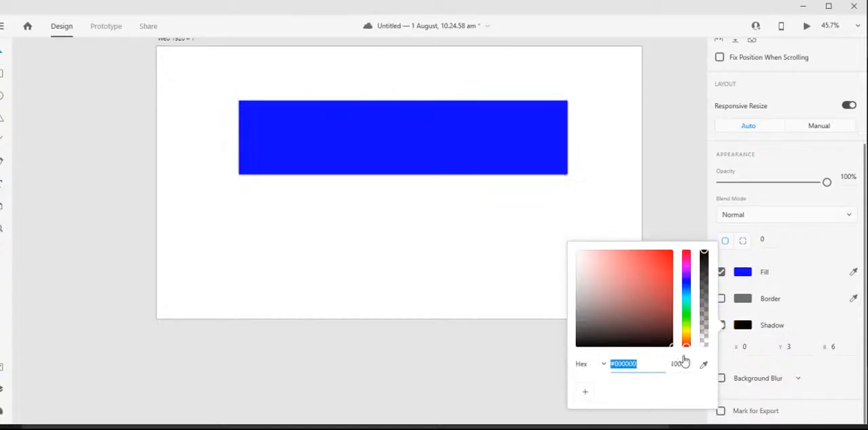
left_click(805, 333)
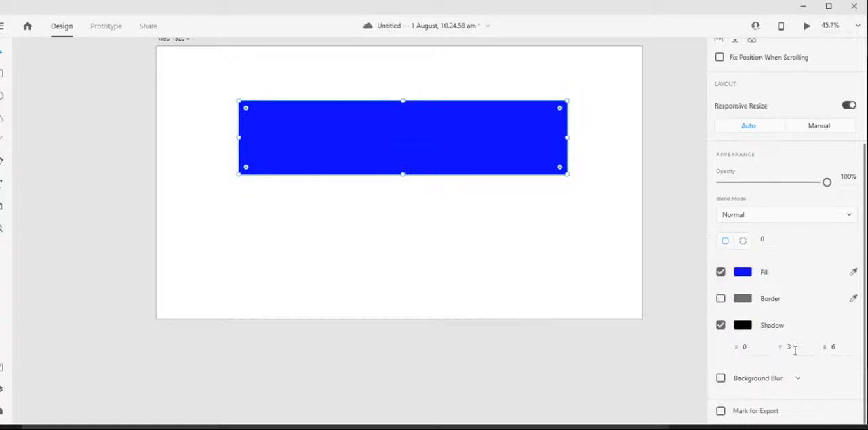
- Set the shadow's offsets to X 15 and Y 2, and lower the rectangle's opacity to 25%
left_click(746, 347)
type("15")
left_click(795, 345)
type("2")
key("Return")
key("2")
key("5")
left_click(756, 349)
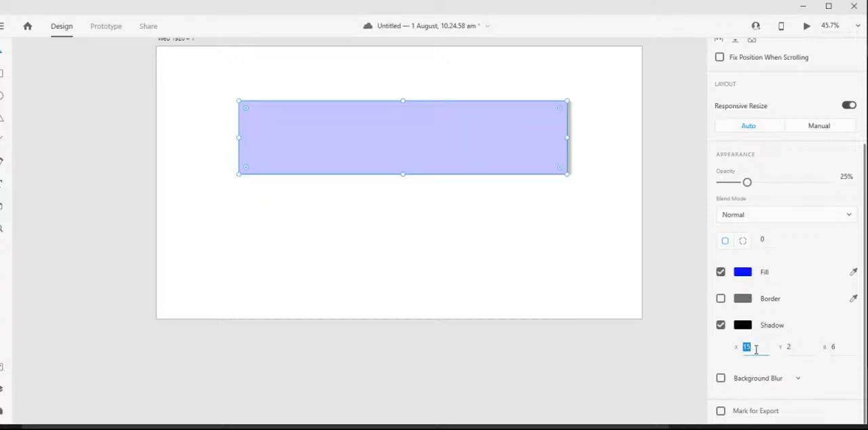
- Turn off the rectangle's shadow and restore its opacity to 100%
left_click(720, 325)
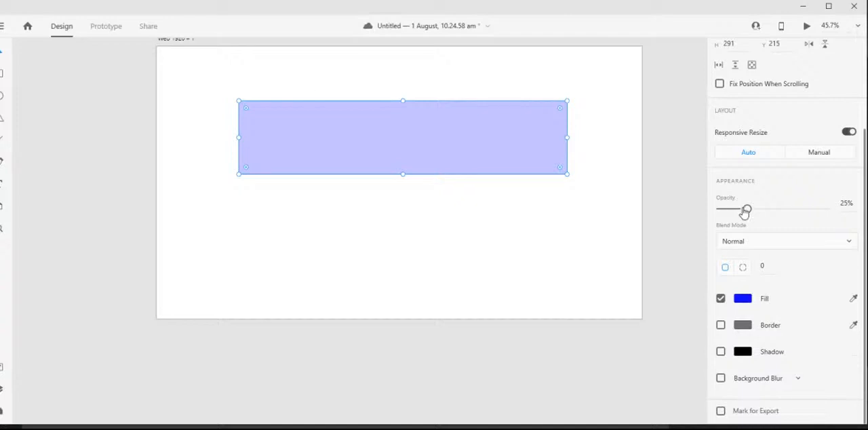
left_click_drag(748, 209, 848, 211)
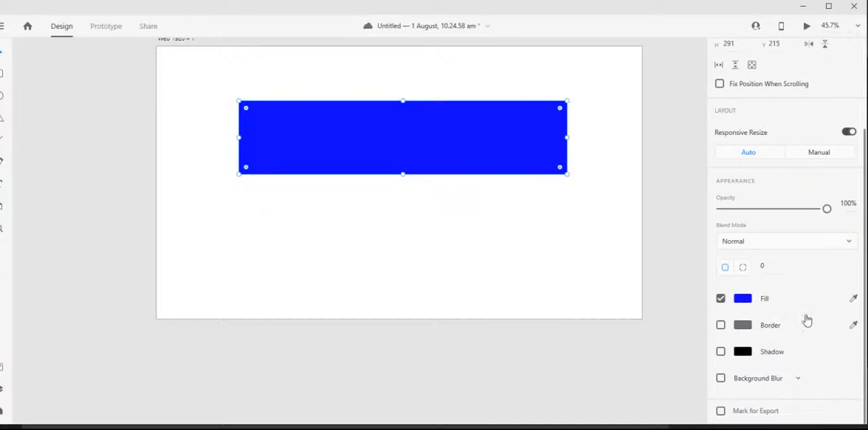
- Delete the blue rectangle from the artboard
left_click(378, 240)
left_click_drag(396, 157, 445, 132)
key("Delete")
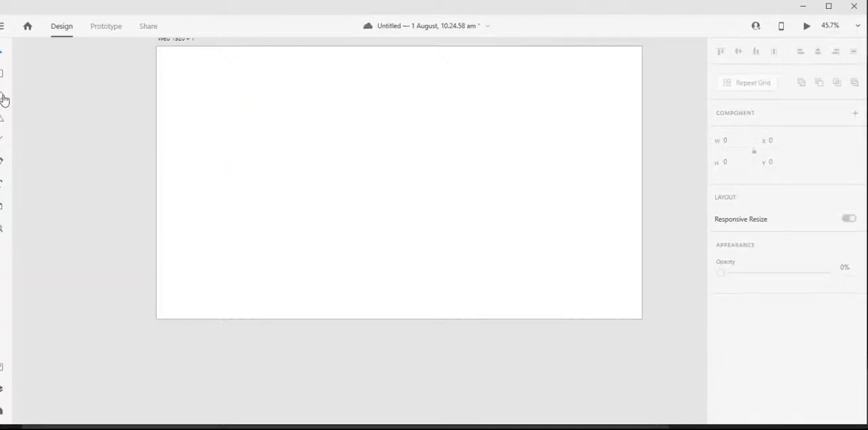
- Draw an ellipse about 467 × 443 near the artboard's middle and a triangle about 344 × 313 to its right
left_click(4, 96)
left_click_drag(317, 114, 437, 226)
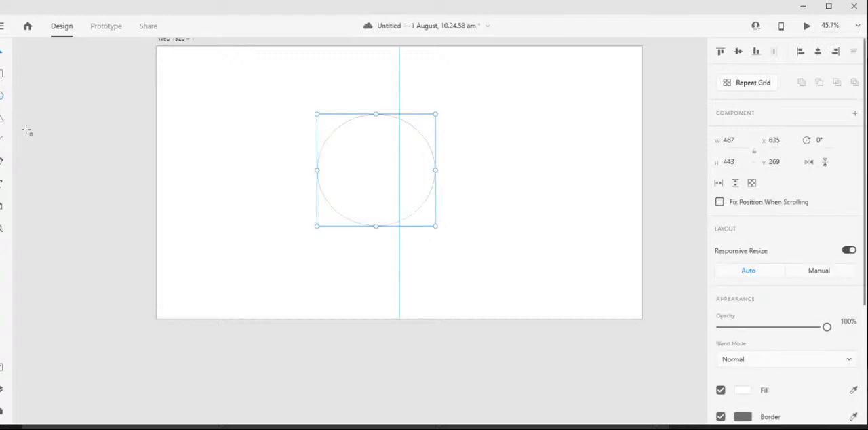
left_click(4, 120)
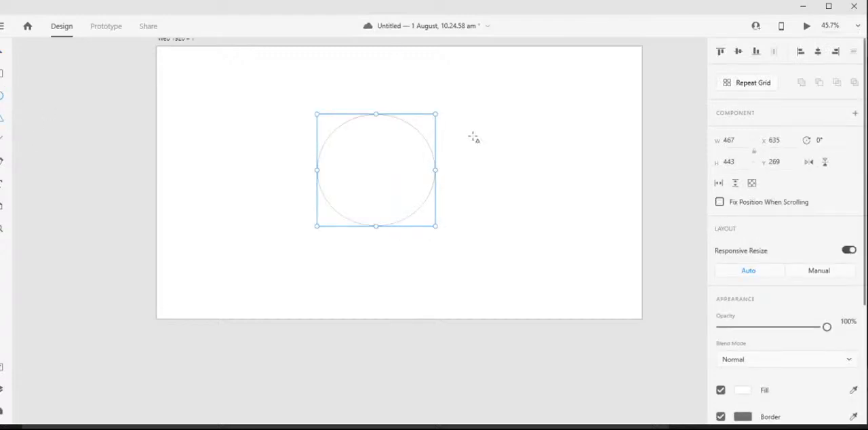
mouse_move(481, 133)
left_mouse_down()
mouse_move(534, 198)
mouse_move(568, 213)
left_mouse_up()
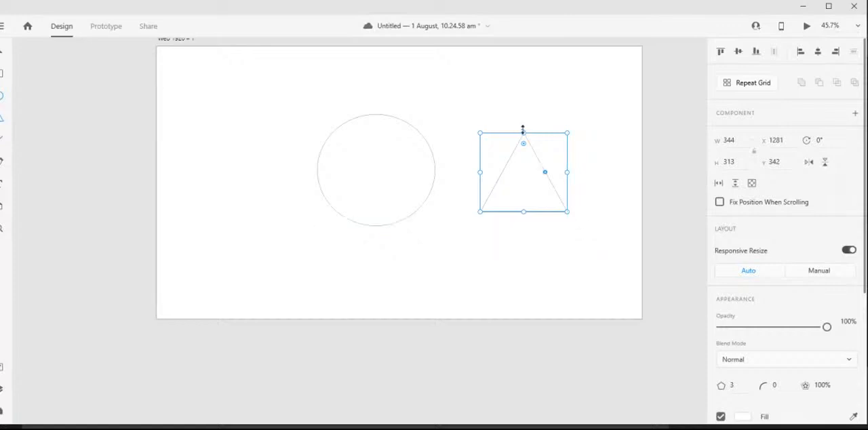
- Change the triangle into a six-sided polygon and round its corners to a radius of about 59
left_click(731, 386)
type("6")
key("Return")
left_click_drag(540, 144, 536, 151)
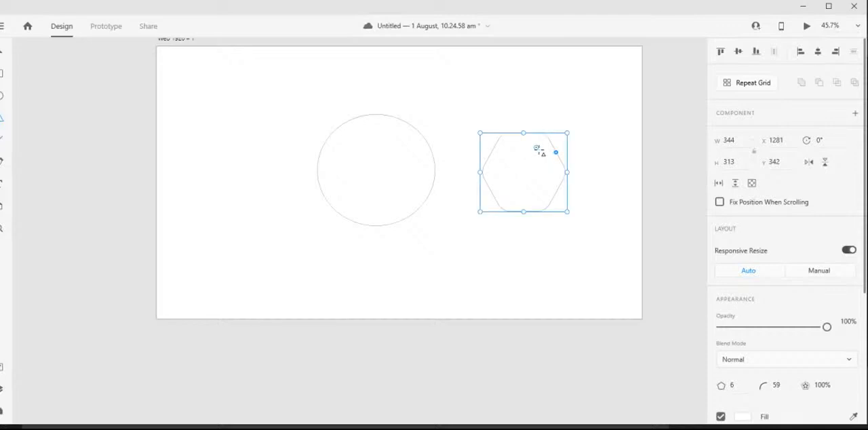
- Select the ellipse and the rounded hexagon together and delete them
left_click(251, 151)
left_click_drag(291, 89, 584, 279)
key("Delete")
- Draw a closed, wavy freeform shape with seven anchor points across the artboard using the Pen tool
left_click(3, 162)
left_click(256, 152)
left_click_drag(329, 128, 380, 141)
left_click_drag(529, 172, 568, 116)
left_click_drag(597, 161, 597, 197)
left_click_drag(479, 251, 384, 216)
left_click_drag(325, 167, 278, 226)
left_click_drag(216, 230, 222, 175)
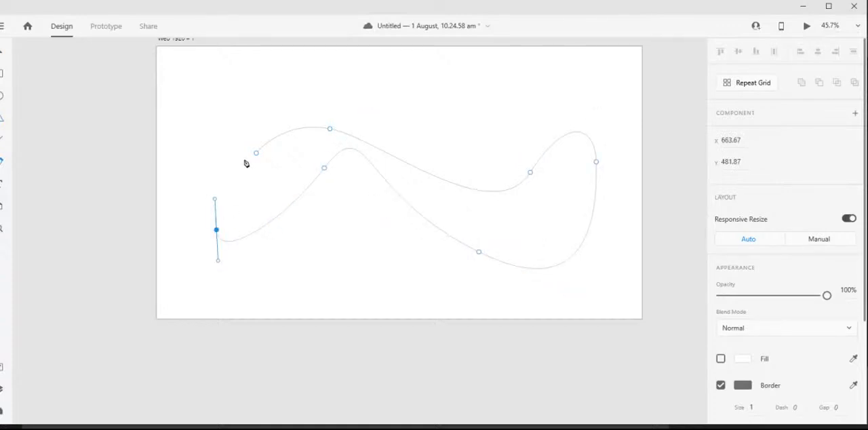
left_click(256, 154)
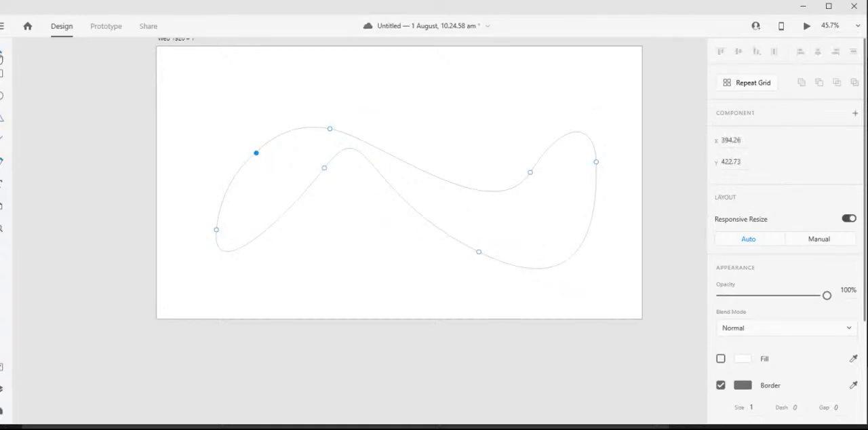
- Add an anchor point to the freeform shape's upper curve and move it up and outward to about X 545, Y 267
left_click(324, 128)
left_click_drag(324, 128, 295, 113)
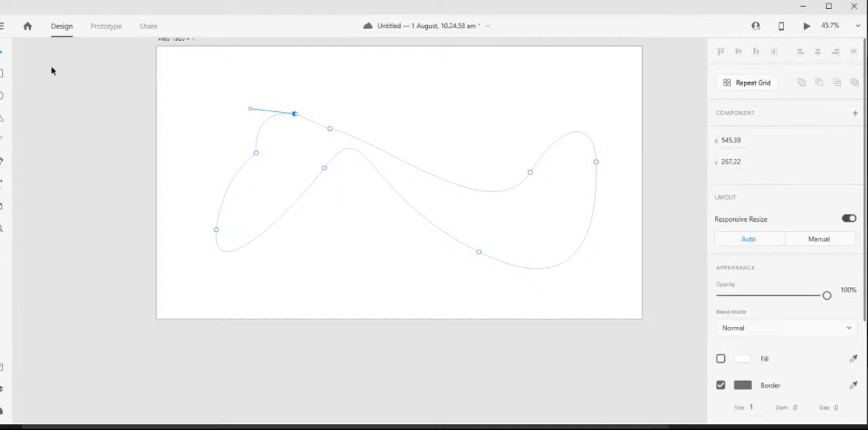
- Delete three anchor points along the freeform shape's upper curve, and remove the shape by deleting all its remaining points
key("Delete")
key("Delete")
key("Delete")
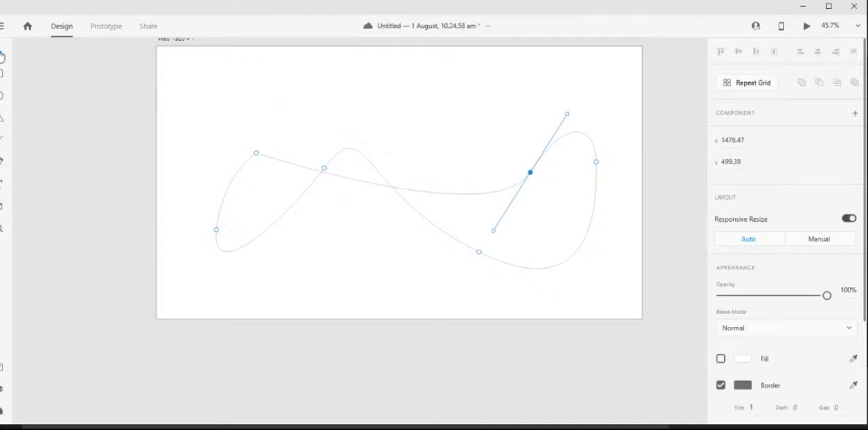
left_click_drag(174, 88, 614, 297)
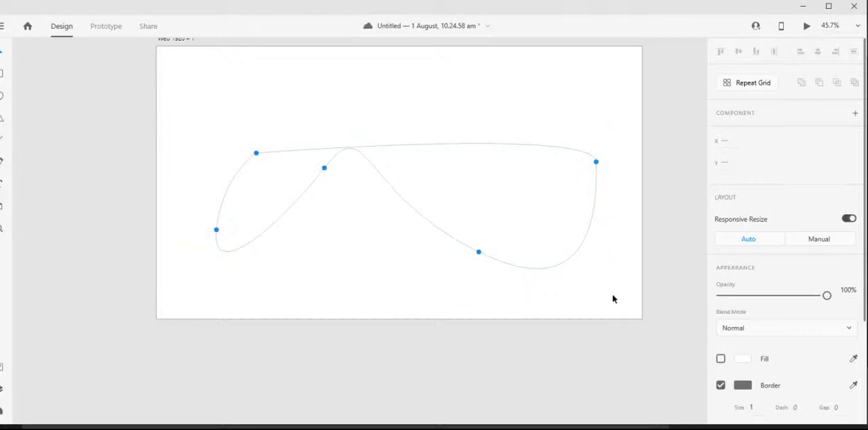
key("Delete")
- Place a line of filler text beginning "sdf sdf" at about X 431, Y 204 on the artboard, and delete it
left_click(2, 182)
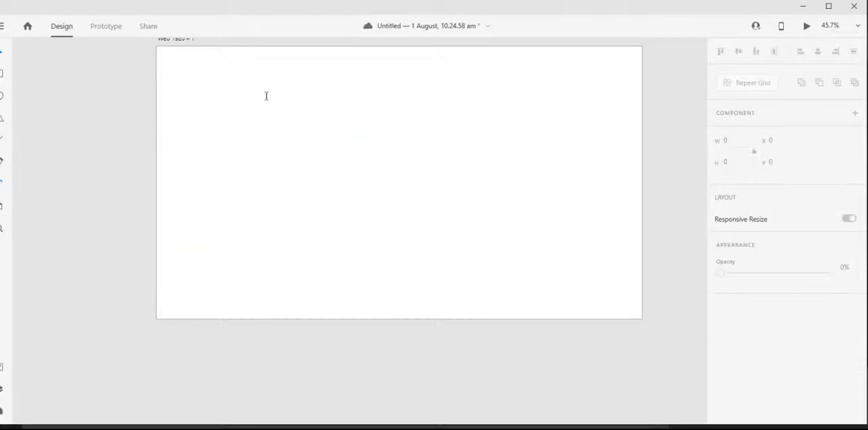
left_click(266, 96)
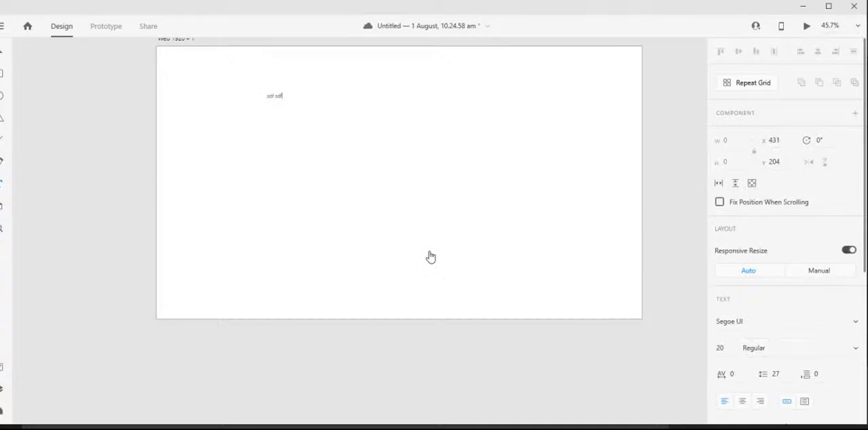
type("sdf sdf sdf sdfsdf f sdf sd")
left_click(3, 54)
key("Delete")
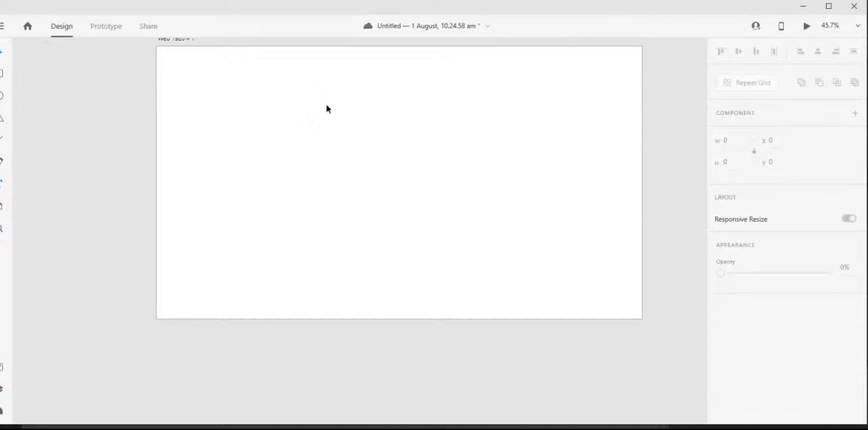
- Save the document with the empty Web 1920 artboard selected, and switch to the YouTube Studio live stream and its chat
left_click(393, 162)
left_click_drag(393, 163, 377, 199)
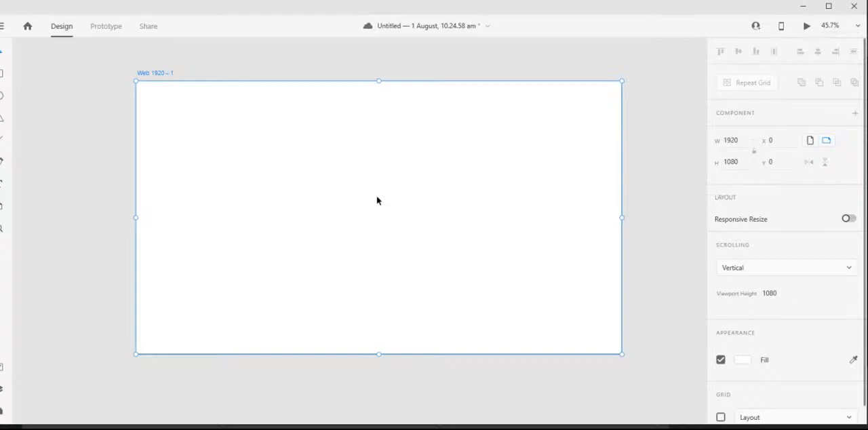
key("ctrl+s")
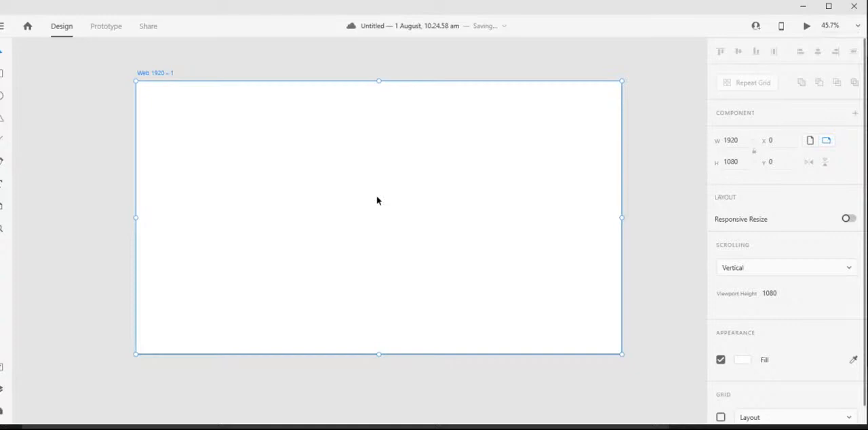
key("alt+Tab")
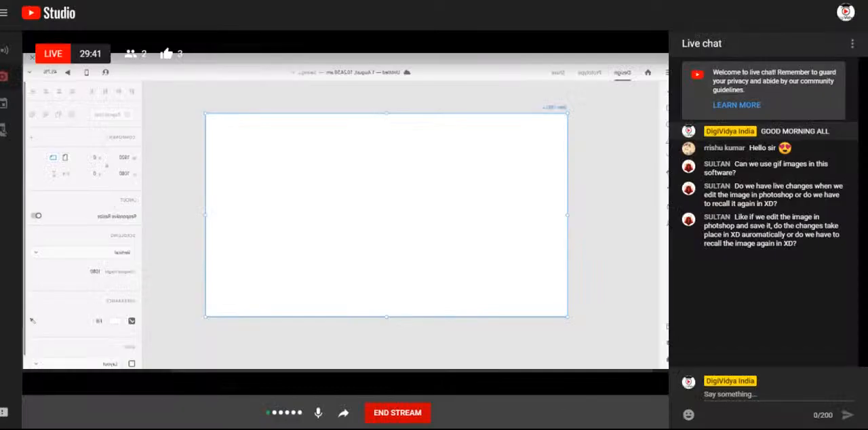
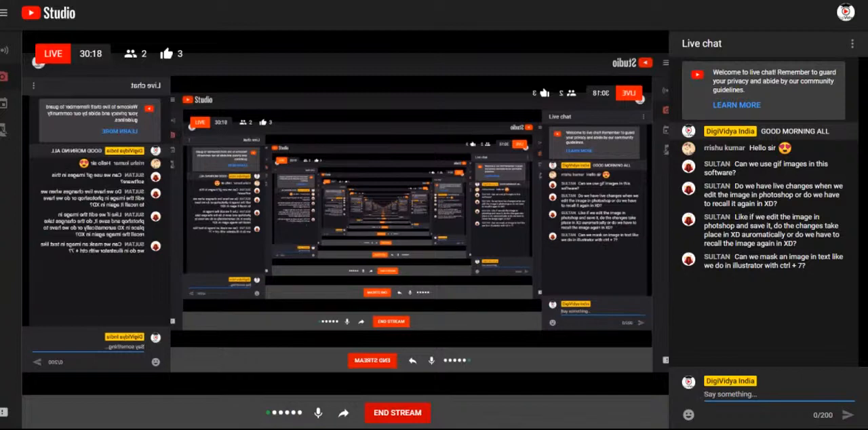
- Highlight the chat question about masking an image in text, and switch back to the Adobe XD document with the empty Web 1920 artboard
left_click_drag(780, 267, 802, 258)
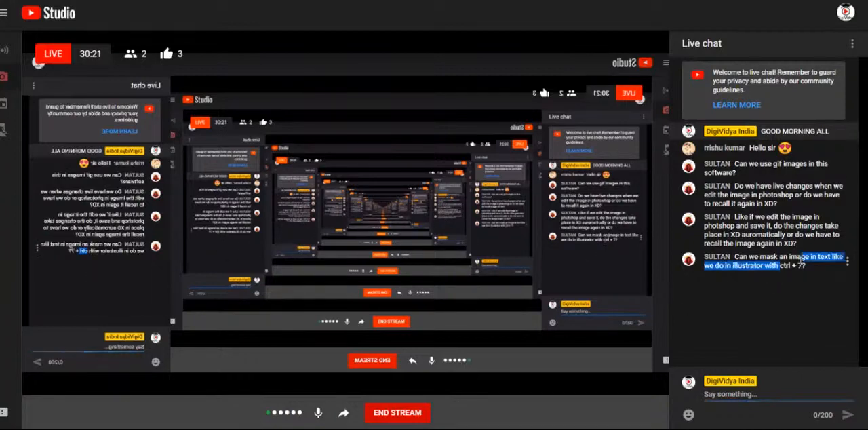
left_click(378, 429)
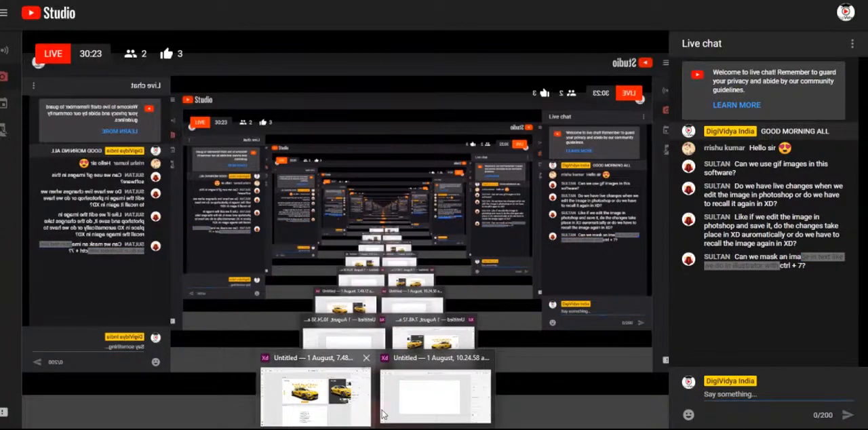
left_click(403, 387)
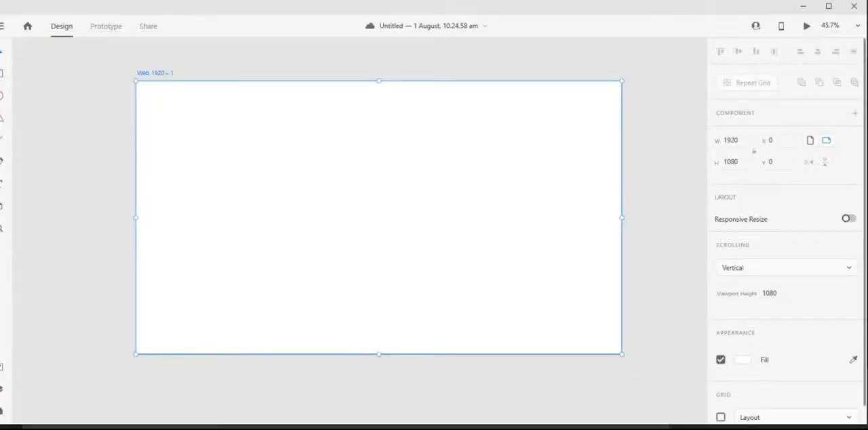
- Show the layers list and import the yellow car image 2d9c1c3a52504860a6c2bc82f8e96e8e from the Desktop onto the artboard
left_click(3, 392)
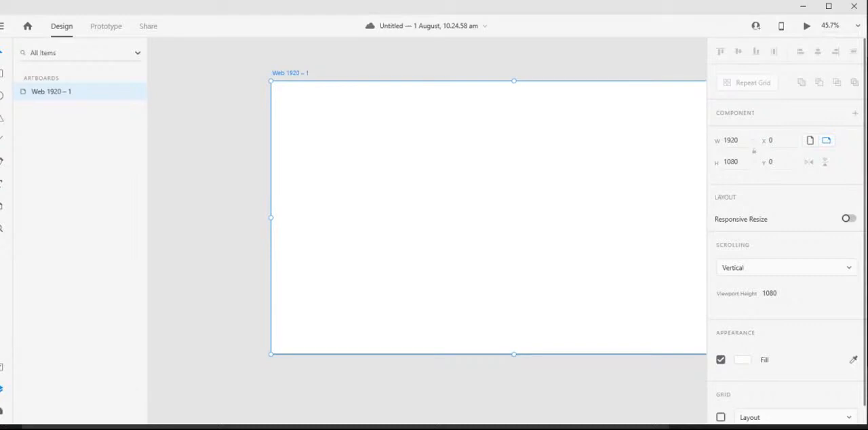
left_click(2, 32)
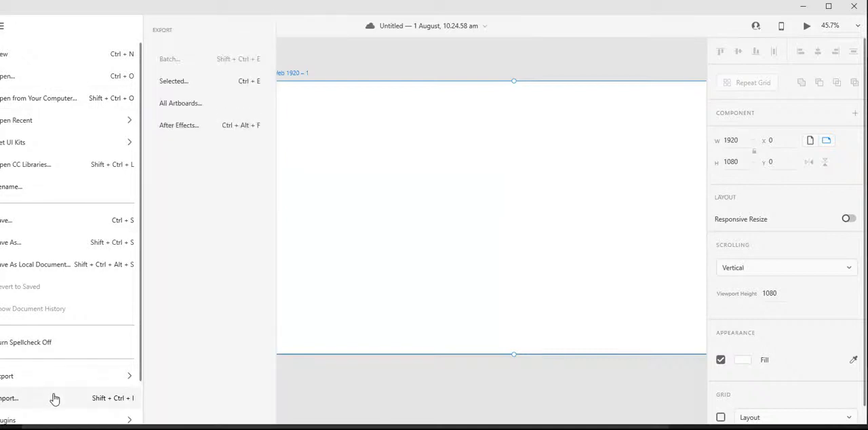
left_click(54, 399)
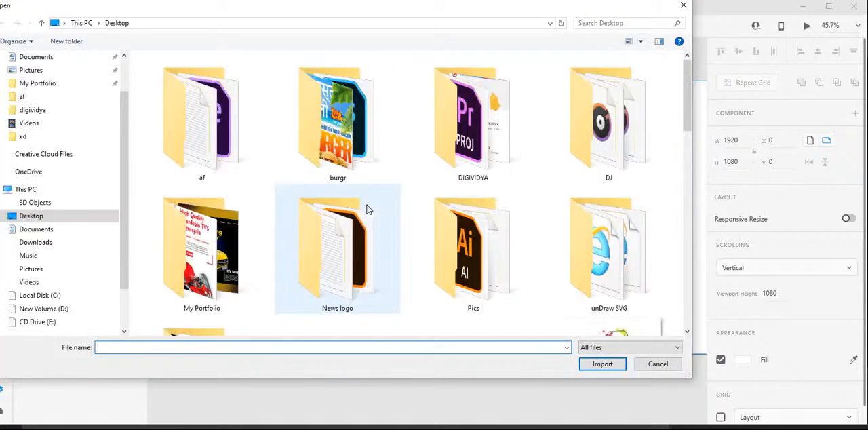
left_click_drag(689, 82, 689, 115)
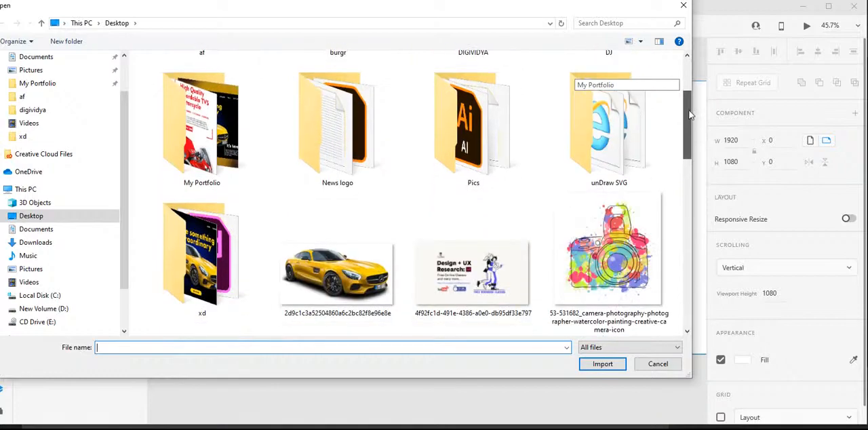
left_click(345, 281)
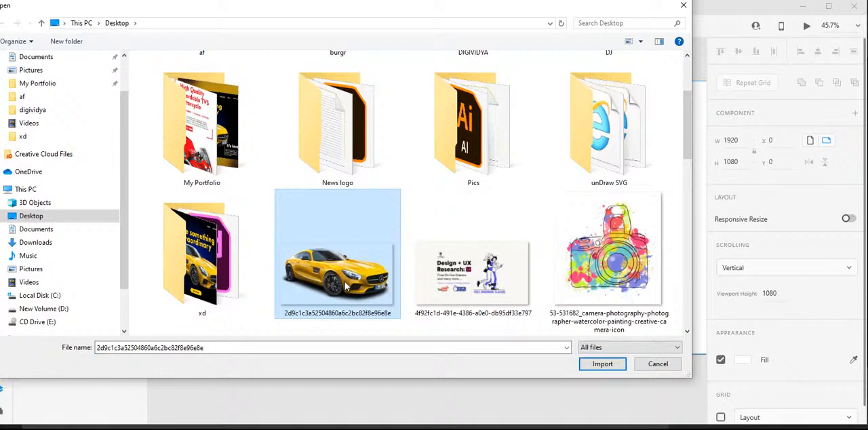
key("F2")
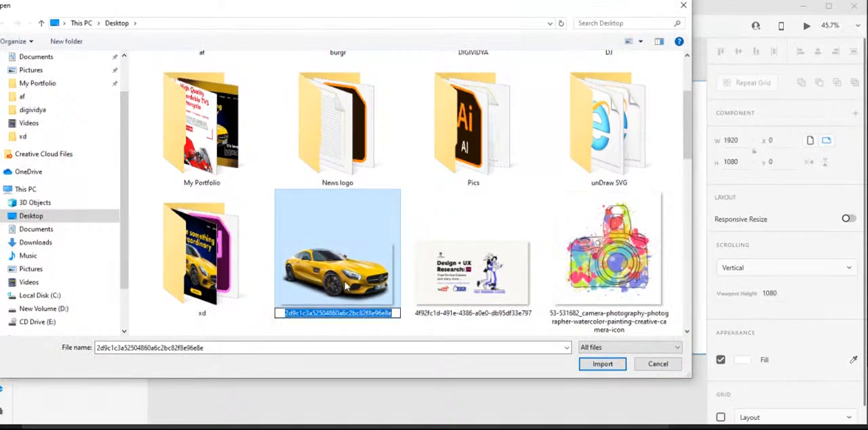
key("Escape")
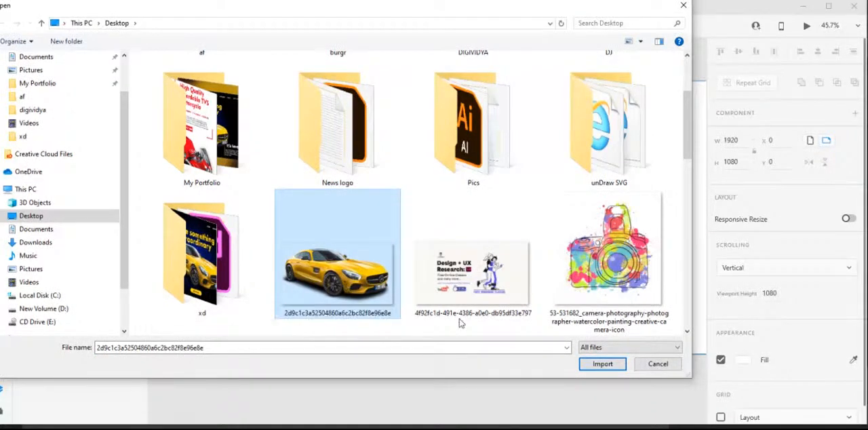
left_click(594, 365)
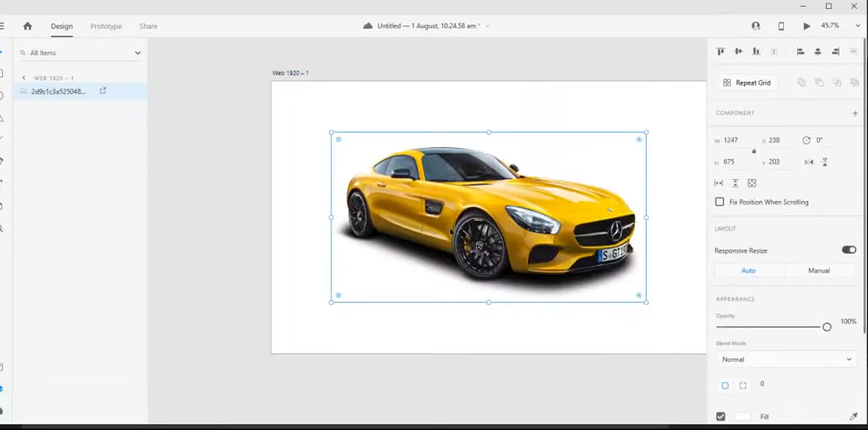
- Move the car image toward the artboard's upper-left corner, and align it to the artboard's vertical and horizontal centre
left_click_drag(540, 205, 443, 200)
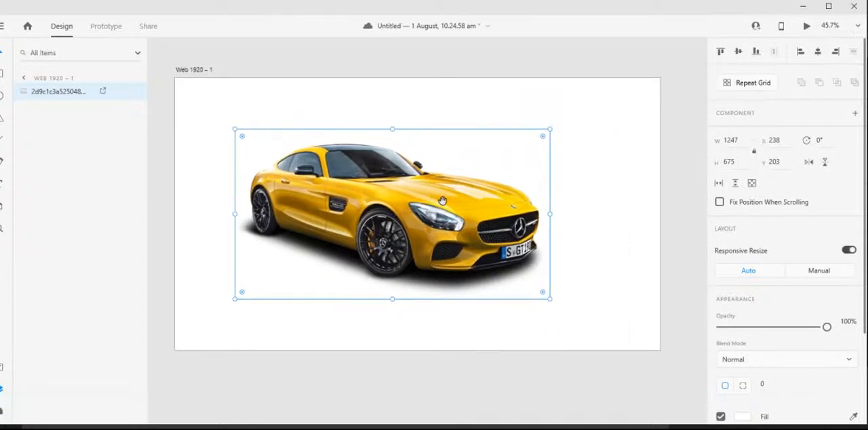
left_click_drag(461, 229, 397, 199)
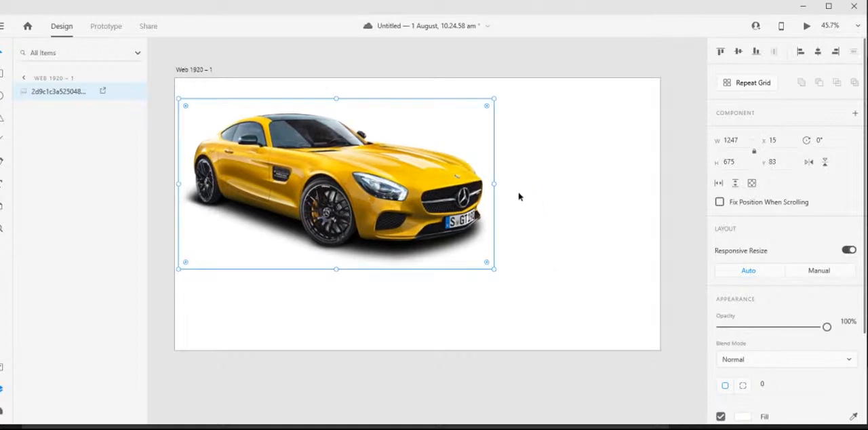
left_click(738, 53)
left_click(818, 53)
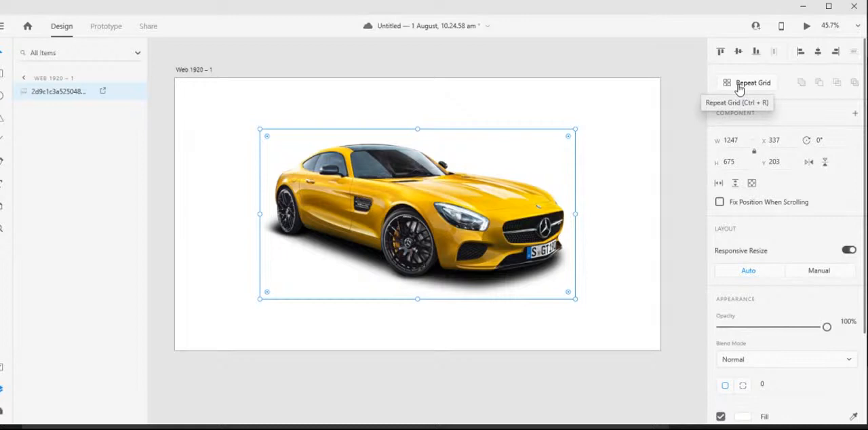
- Look at the document's assets, and open the Calendar plugin to view its language, cell size, month and week options
left_click(2, 392)
left_click(2, 392)
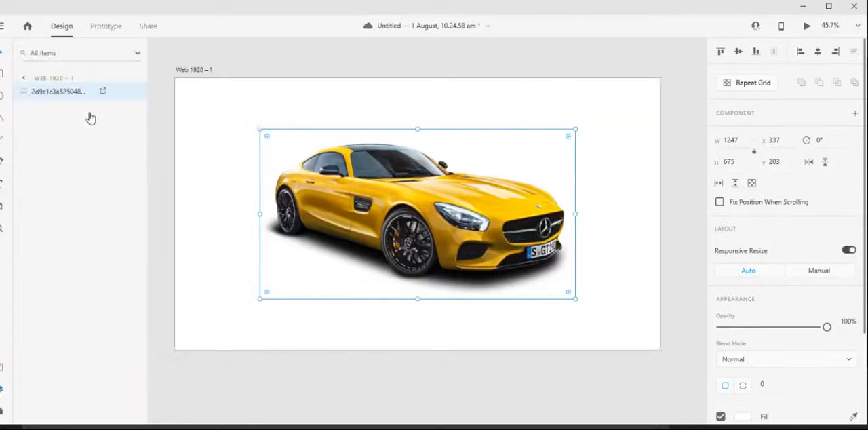
left_click(2, 374)
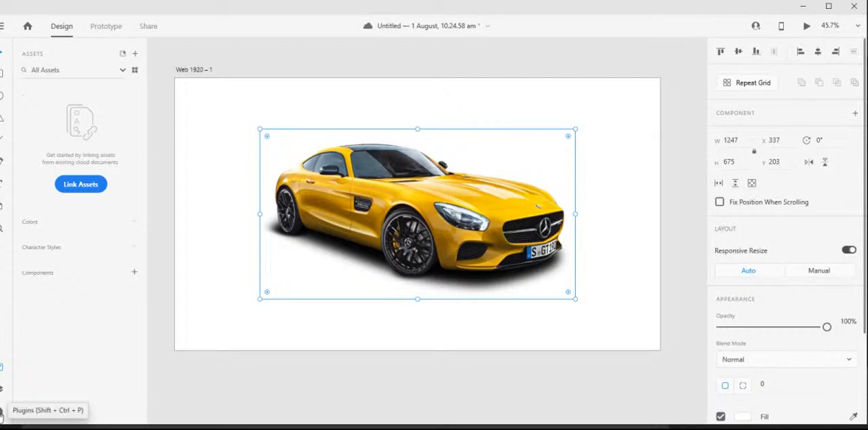
left_click(1, 414)
left_click(37, 80)
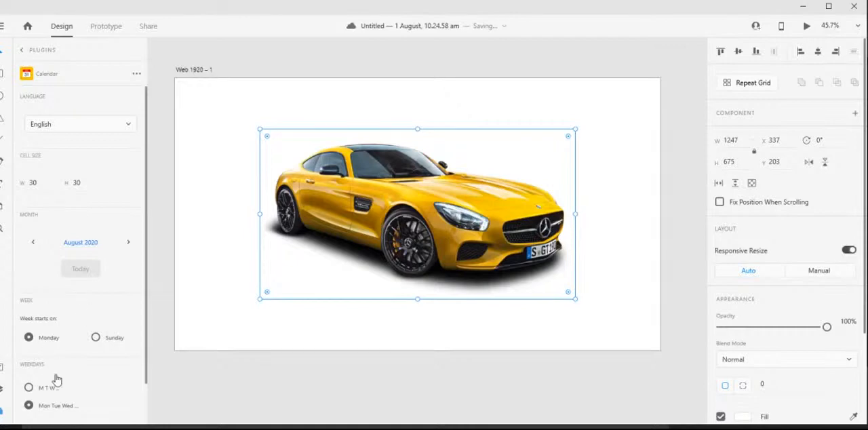
- Return to the layers list and check the car image's layer entry by deselecting and reselecting the image
left_click(1, 392)
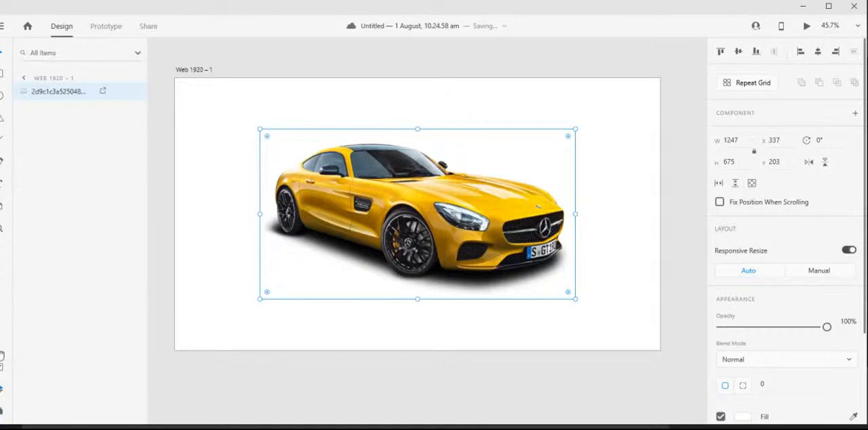
left_click(339, 111)
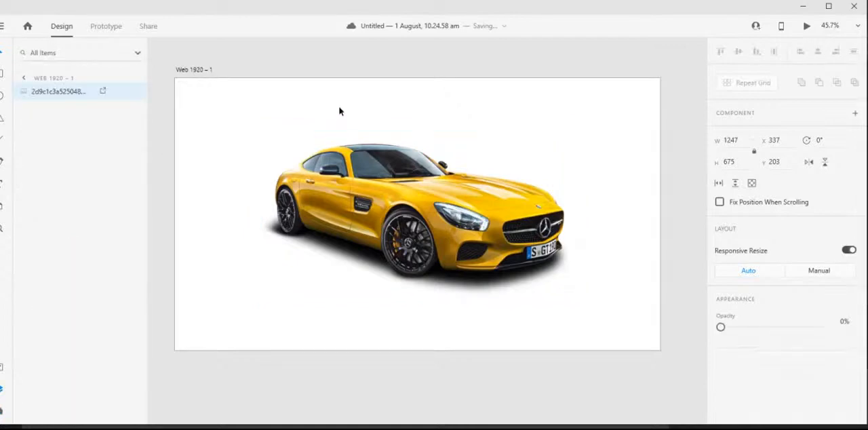
left_click(412, 212)
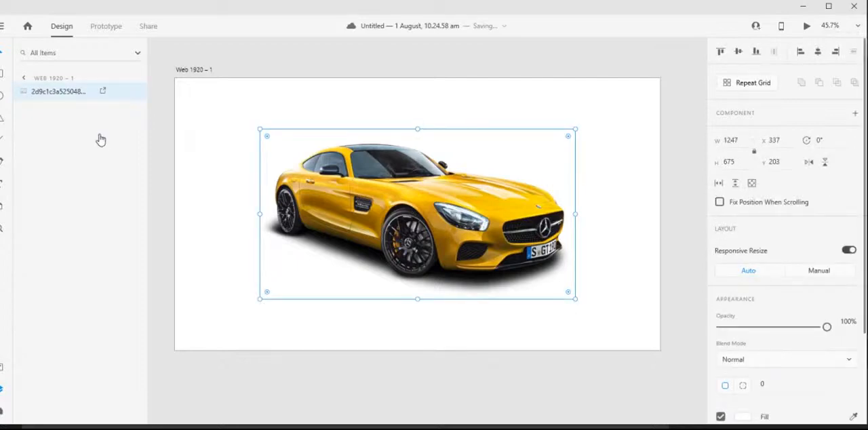
left_click(411, 72)
left_click(450, 211)
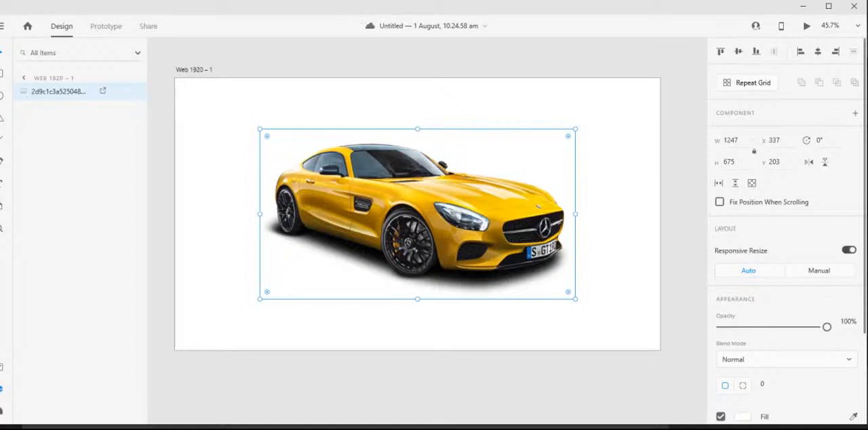
- Switch to the YouTube Studio live chat, highlight "ctrl + 7" in the masking question, and return to Adobe XD
mouse_move(403, 426)
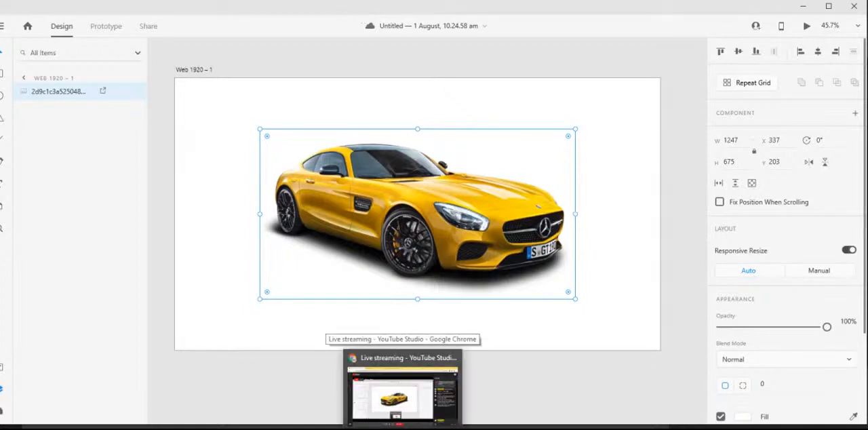
left_click(402, 393)
left_click(772, 267)
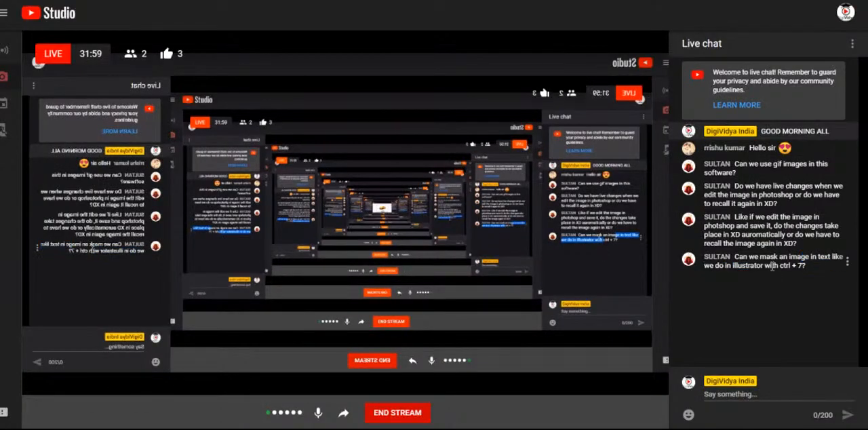
left_click_drag(780, 266, 805, 265)
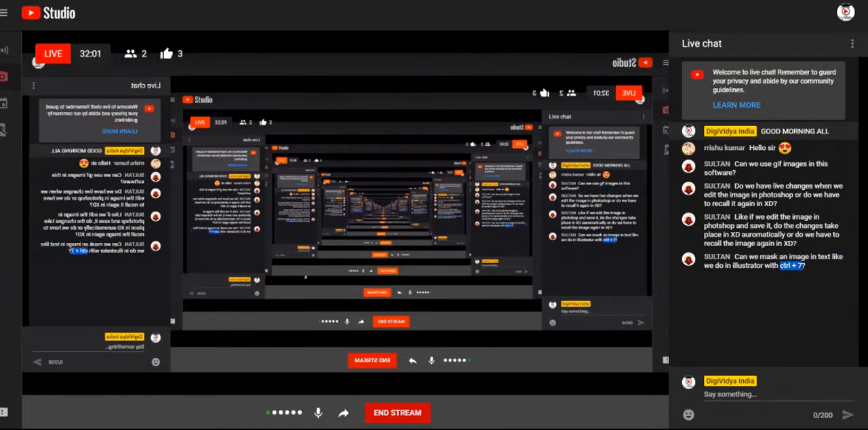
left_click(453, 406)
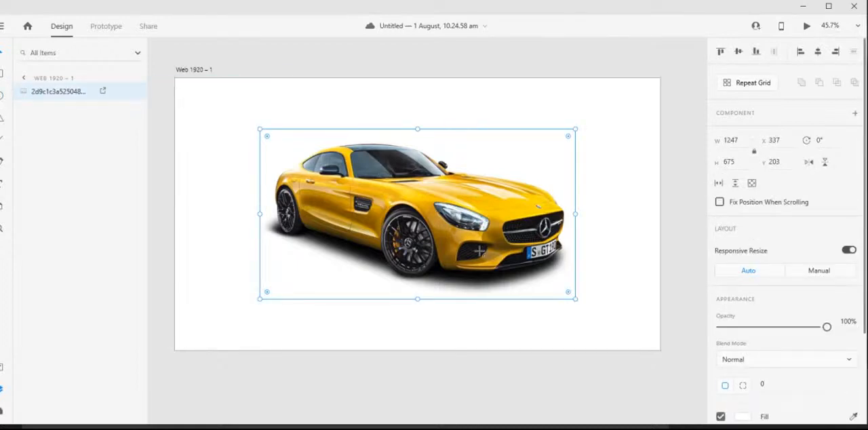
- Draw a white circle about 408 by 408 over the middle of the car image, at about X 777, Y 326
key("e")
left_click_drag(423, 212, 476, 264)
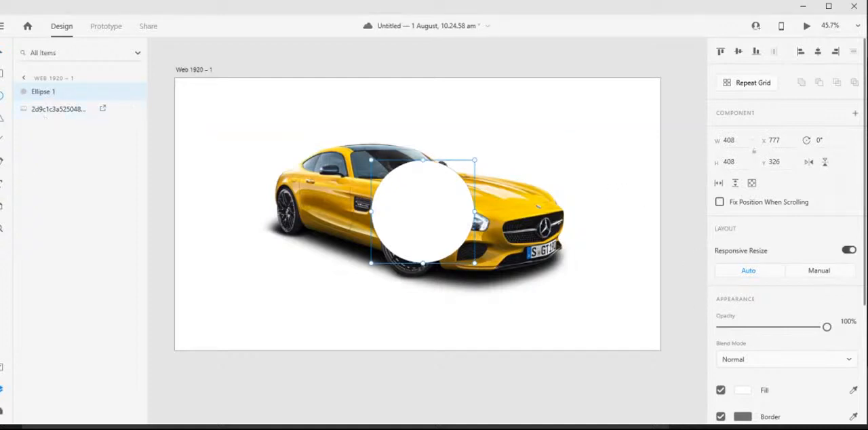
left_click(1, 394)
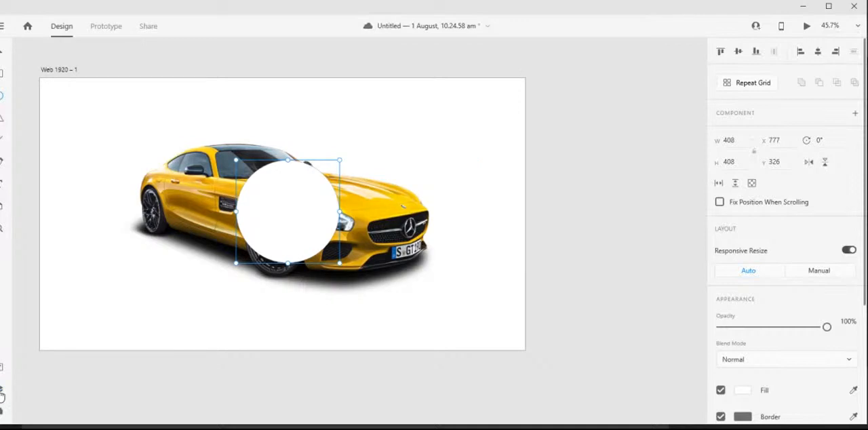
left_click(1, 393)
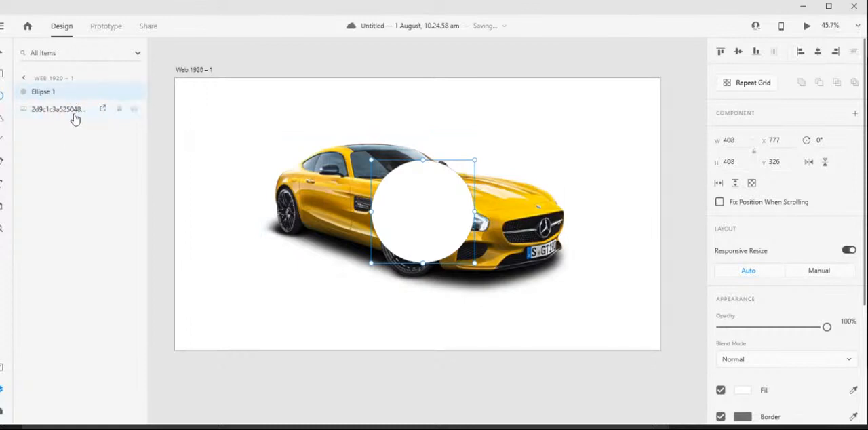
left_click(74, 115)
left_click(62, 96)
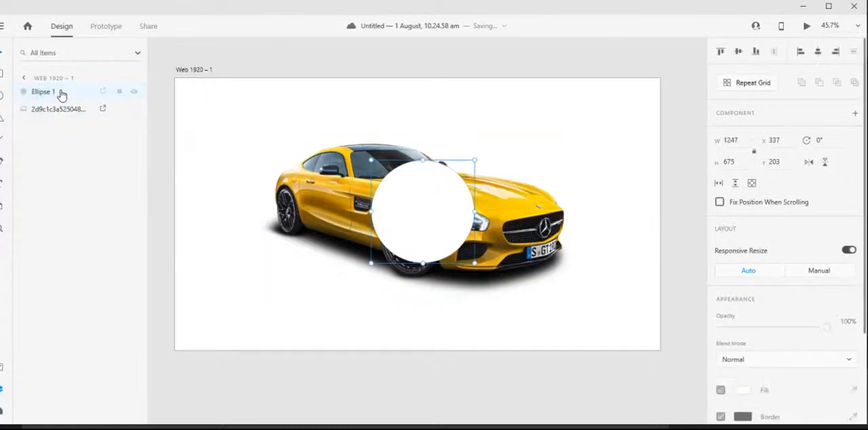
right_click(61, 90)
left_click(84, 112)
key("ctrl+z")
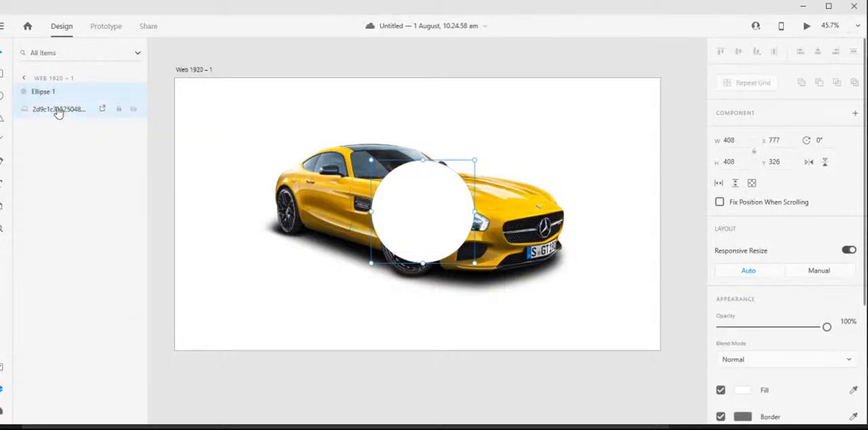
- Mask the car image with the circle using Mask with Shape, and enlarge the masked group to about 607 by 607 at X 667, Y 201
left_click(58, 110, "shift")
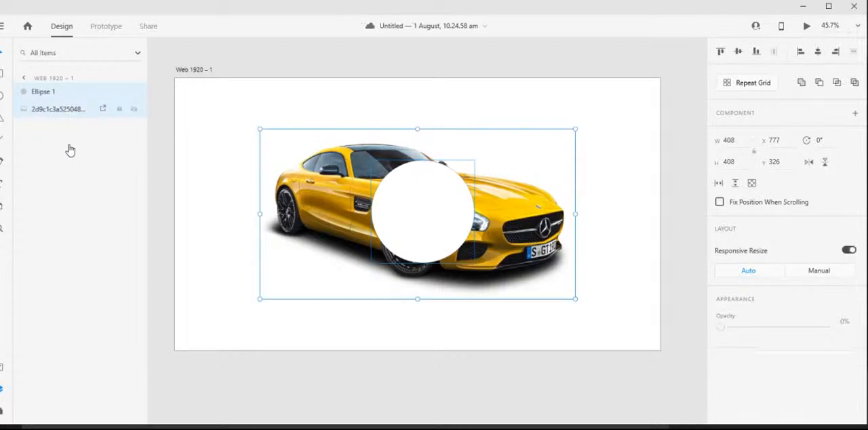
right_click(62, 100)
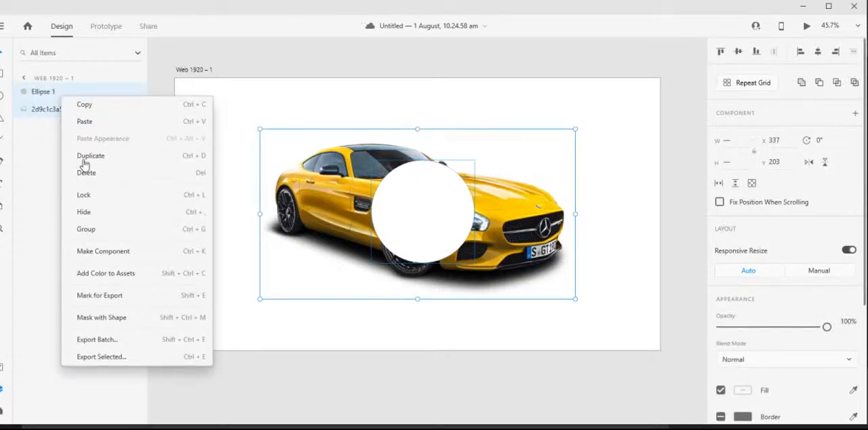
left_click(127, 322)
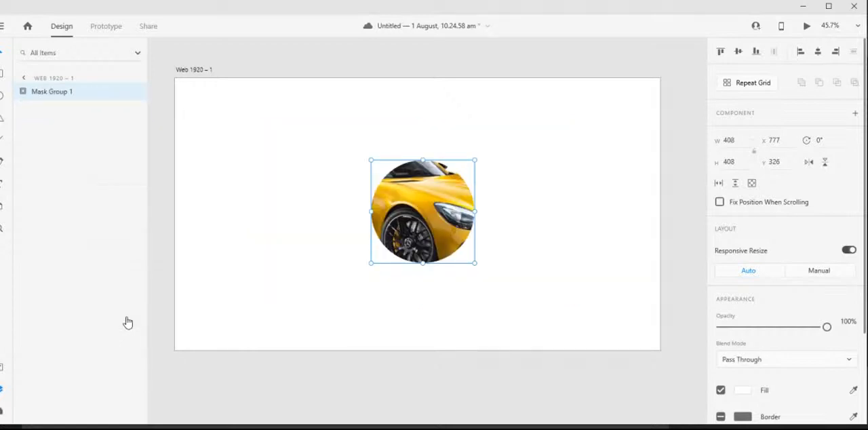
left_click_drag(475, 263, 559, 315)
left_click_drag(490, 287, 459, 250)
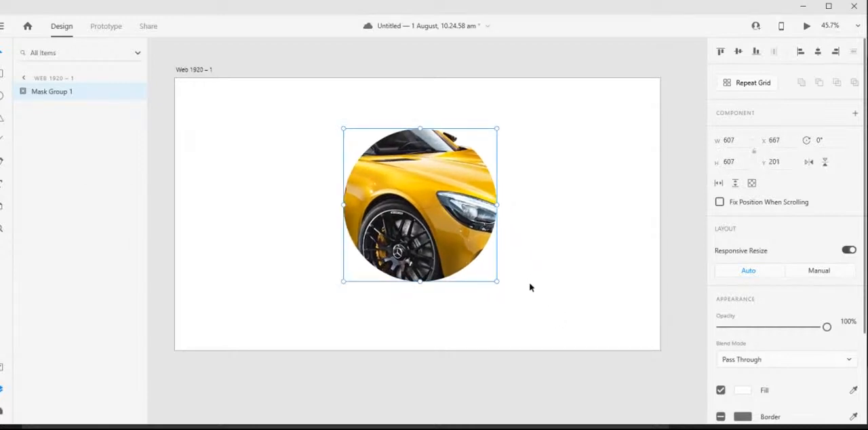
- Undo the masked group's move and resize as well as the Mask with Shape operation
key("ctrl+z")
key("ctrl+z")
key("ctrl+z")
key("ctrl+z")
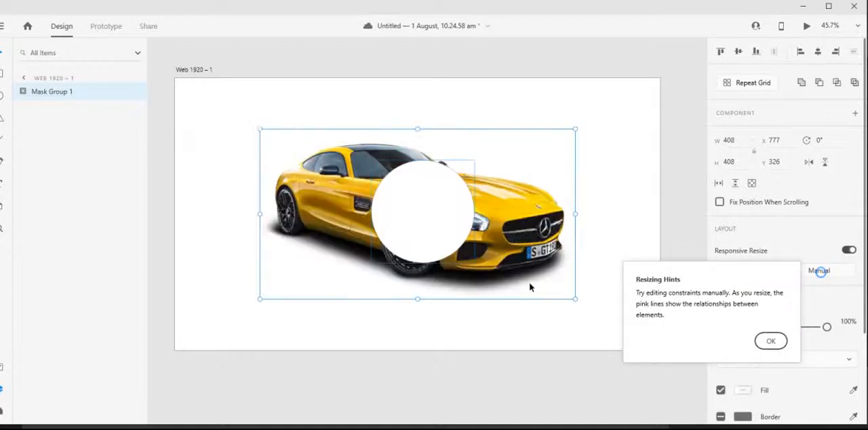
- Dismiss the resizing hints and delete the white circle over the car image
left_click(772, 343)
left_click(508, 366)
left_click(439, 243)
key("Delete")
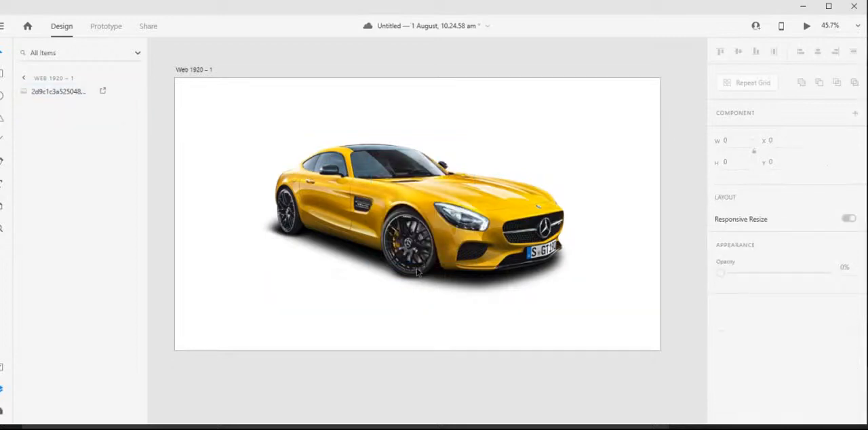
- Move the car image straight down to about Y 264, keeping it horizontally centred on the artboard
left_click_drag(465, 238, 466, 254)
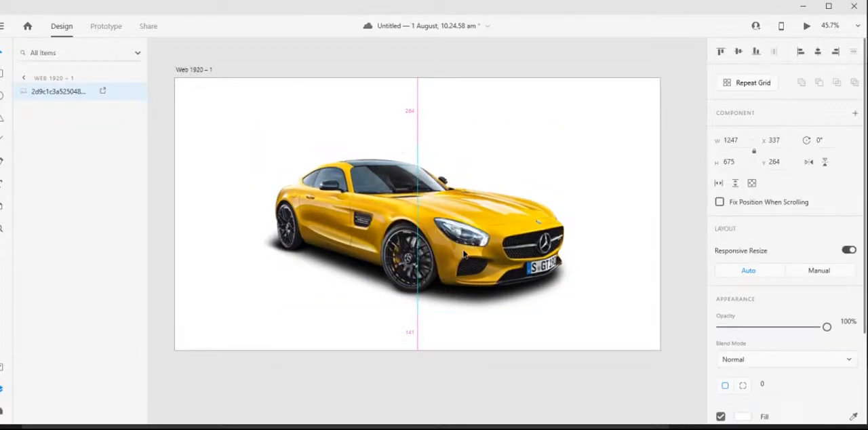
left_click_drag(465, 255, 465, 254)
left_click(587, 393)
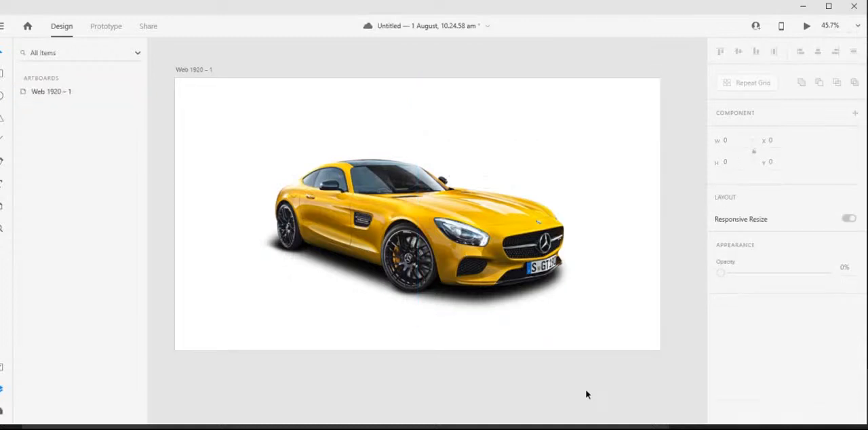
- Add the text "VADAGADI" to the upper left of the car, at about X 72, Y 190
left_click(2, 185)
left_click(193, 129)
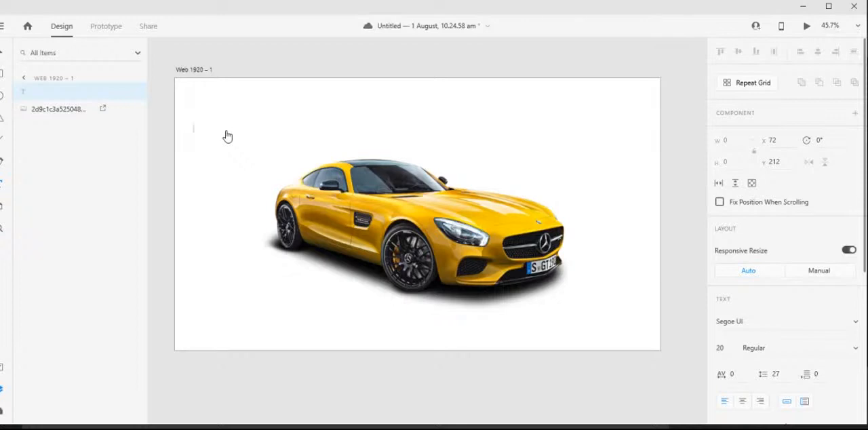
type("VADAGADI")
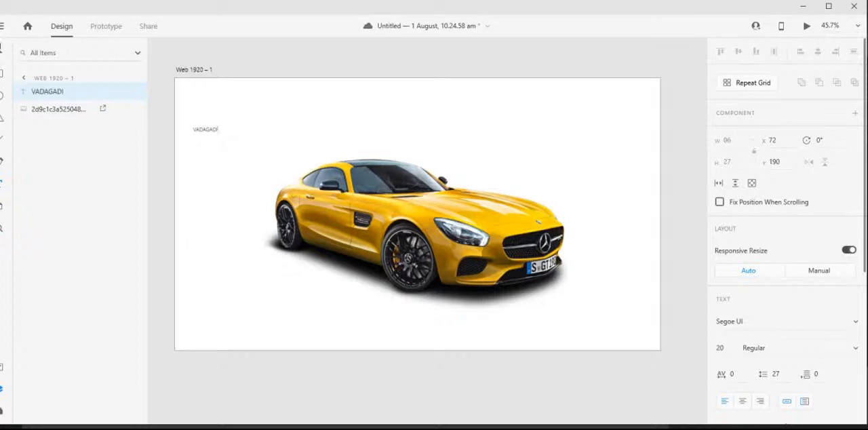
key("Escape")
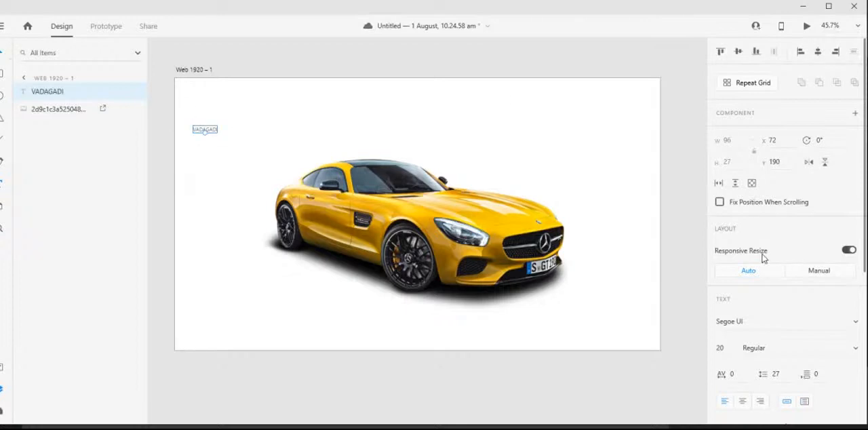
- Set the font of the VADAGADI text to Schadow BT
scroll(755, 213, "down", 3)
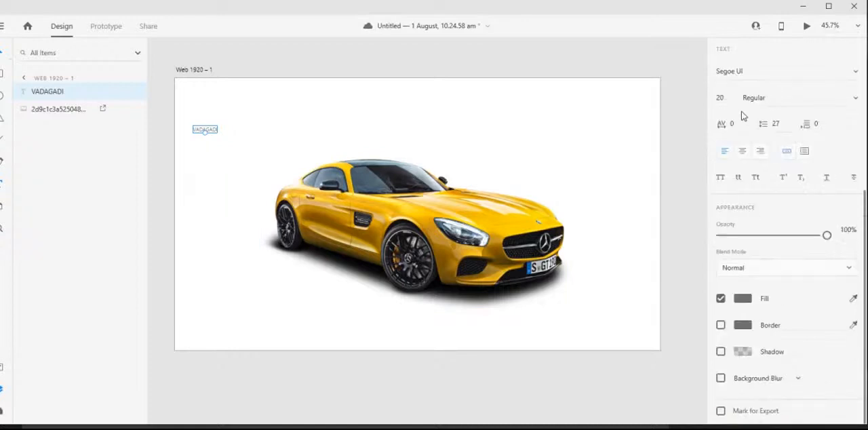
scroll(744, 119, "up", 2)
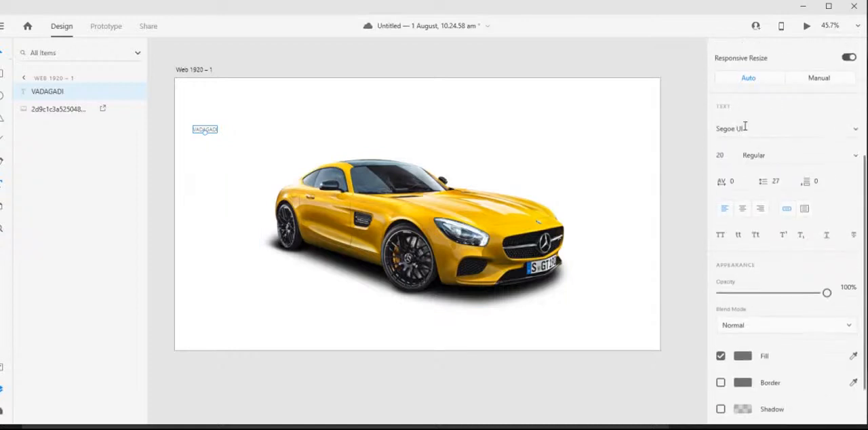
left_click(857, 133)
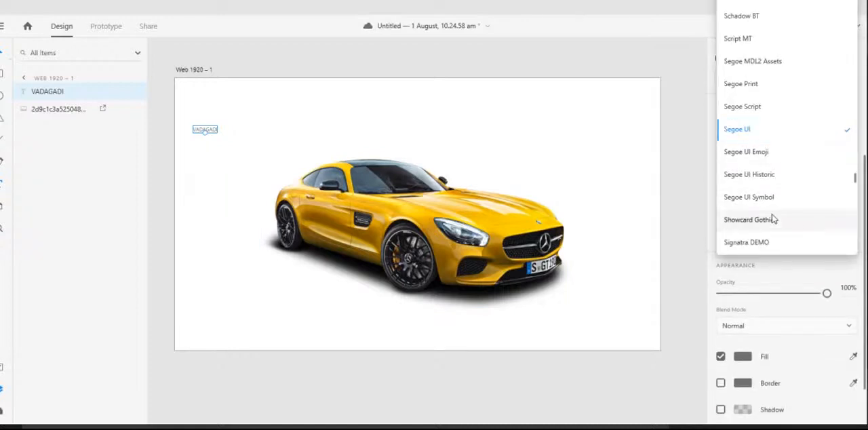
key("Escape")
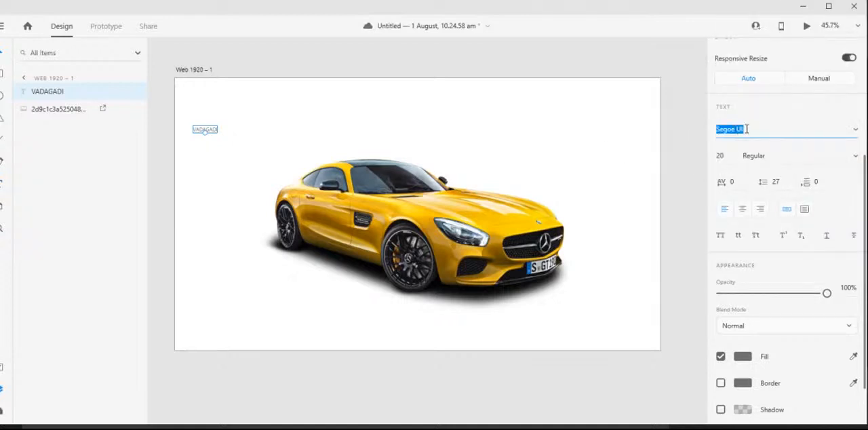
key("Up")
key("Up")
key("Up")
key("Up")
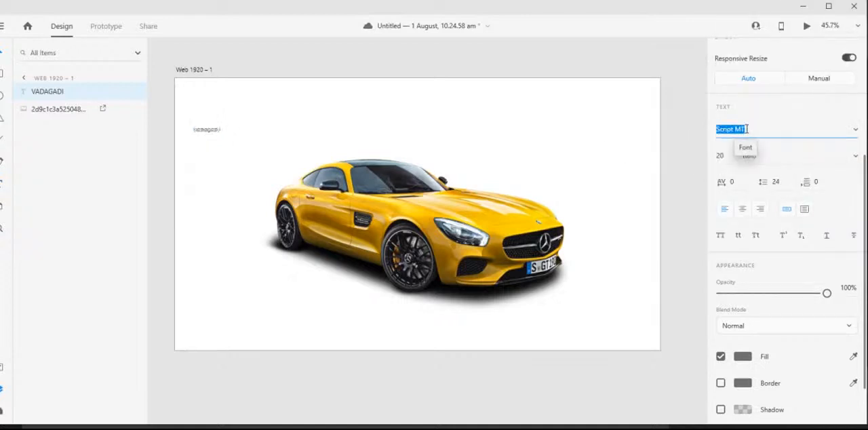
key("Up")
key("Down")
- Set the VADAGADI text size to 30 and move the text into the artboard's upper-left corner
key("Tab")
type("30")
key("Return")
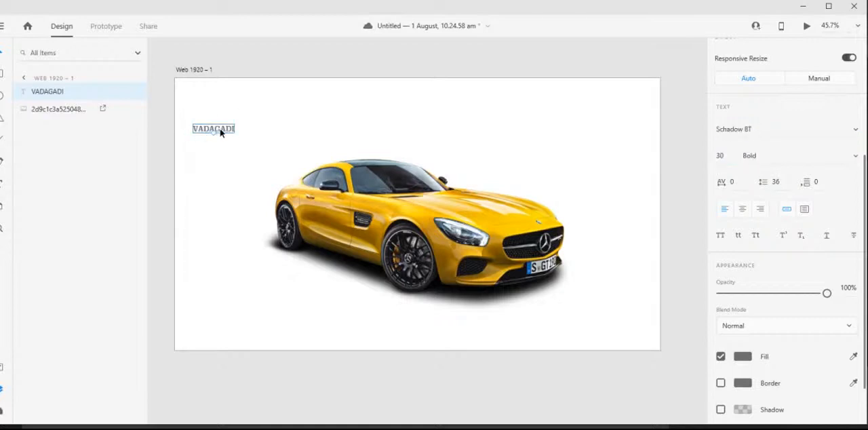
left_click_drag(221, 133, 215, 100)
left_click(335, 52)
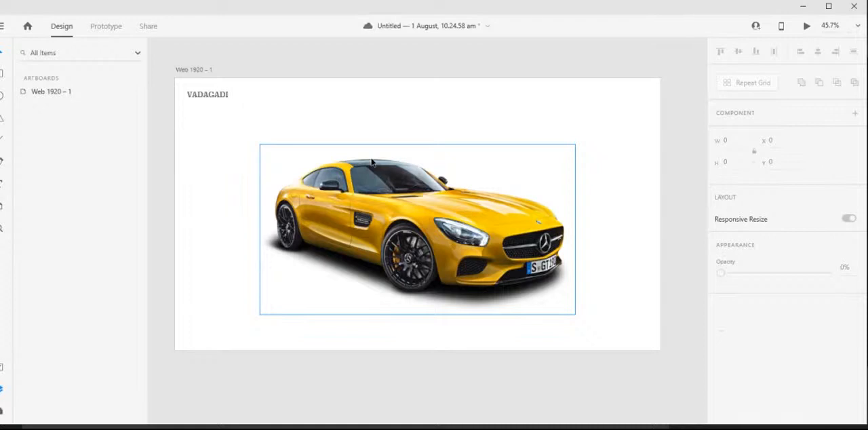
- Preview the page in the desktop preview, bring the preview window fully into view, and close it
left_click(809, 30)
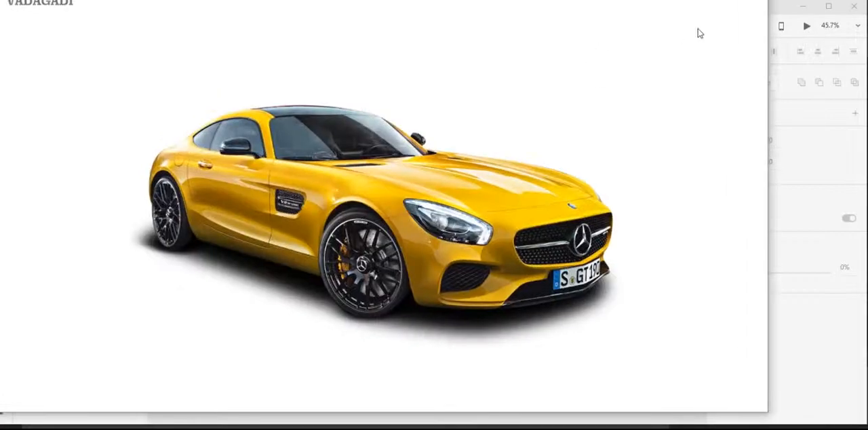
left_click_drag(626, 0, 671, 15)
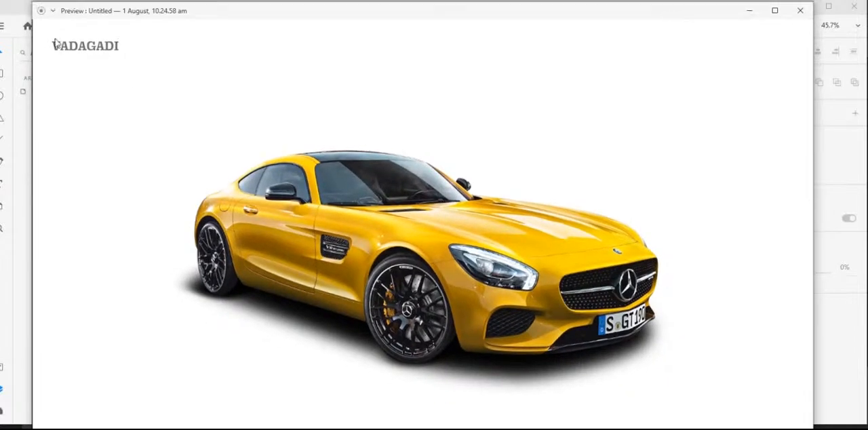
left_click(800, 11)
left_click(267, 99)
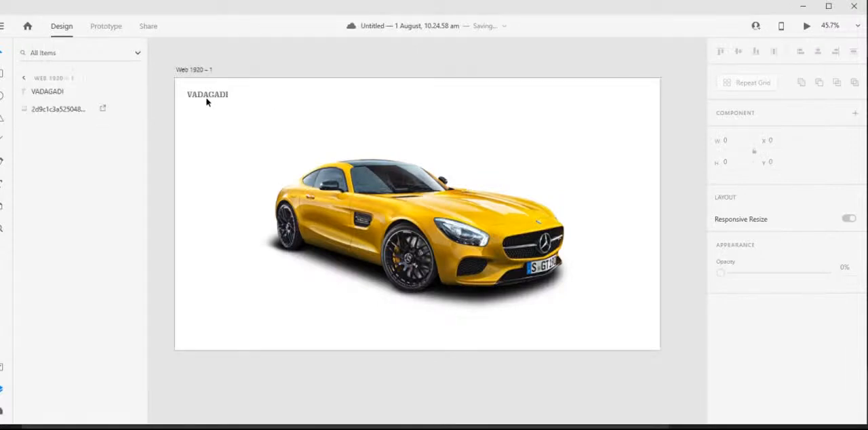
- Add the text "HOME" along the artboard's top edge at about X 1009, Y 47, level with the VADAGADI text
left_click(2, 181)
left_click(435, 93)
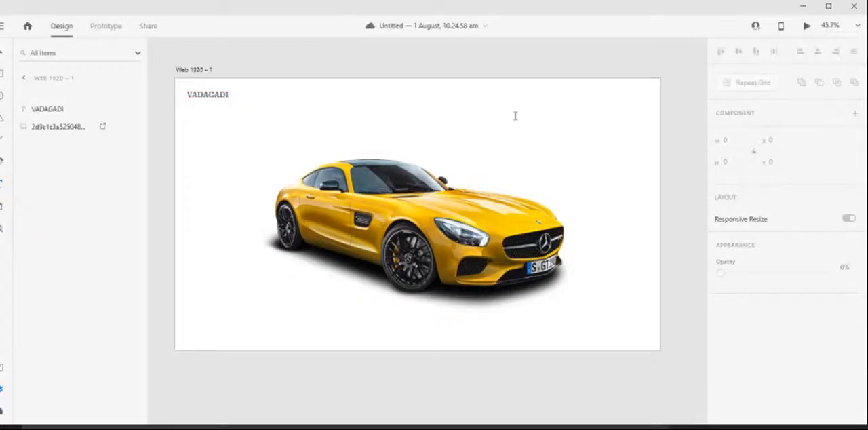
type("HOME")
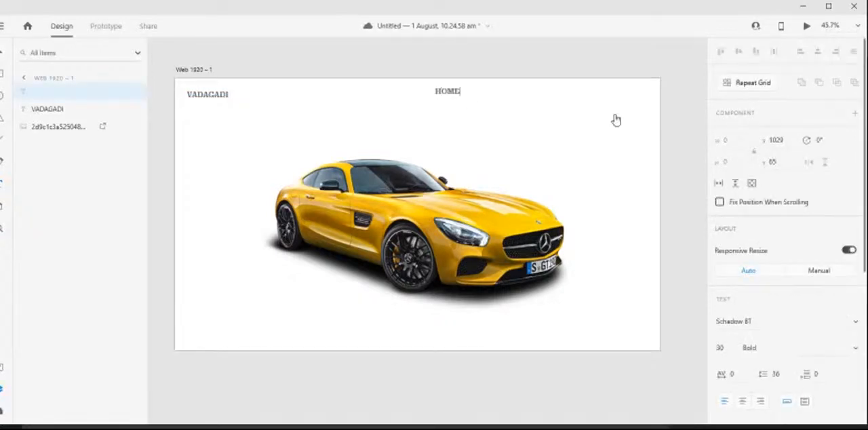
left_click(2, 53)
left_click_drag(451, 97, 448, 101)
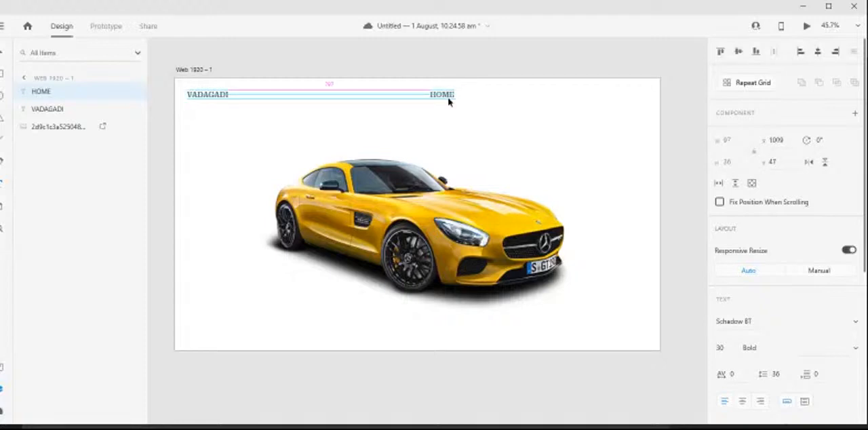
- Set the HOME text to the Segoe UI font at size 20
left_click(755, 322)
key("Down")
key("Down")
key("Down")
key("Down")
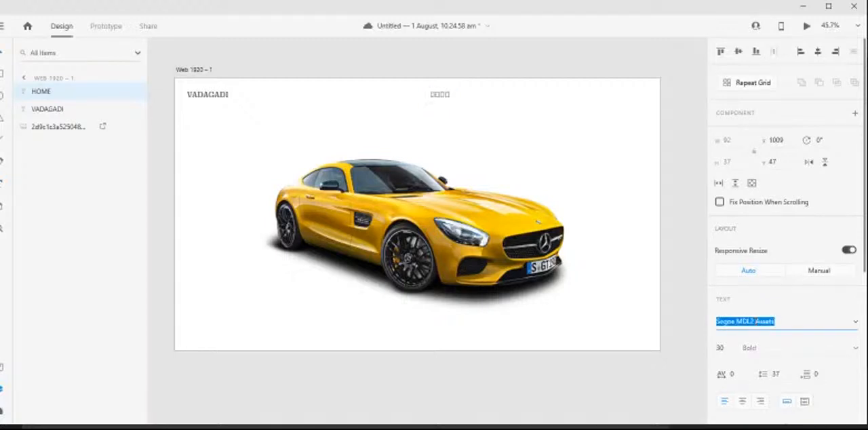
key("Down")
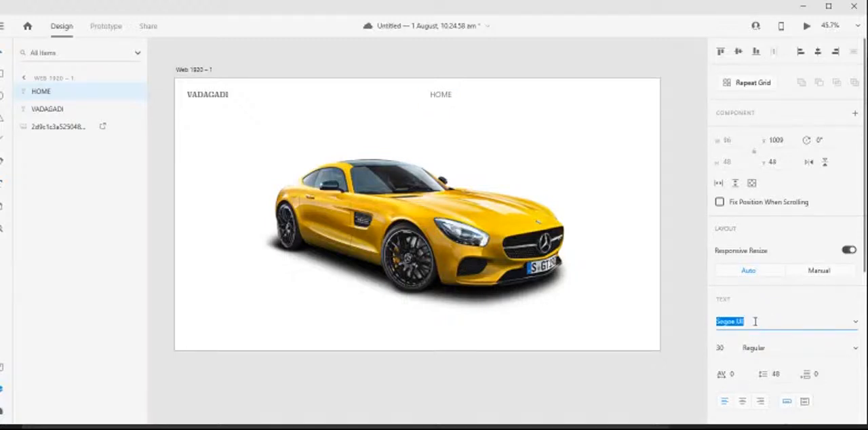
key("Tab")
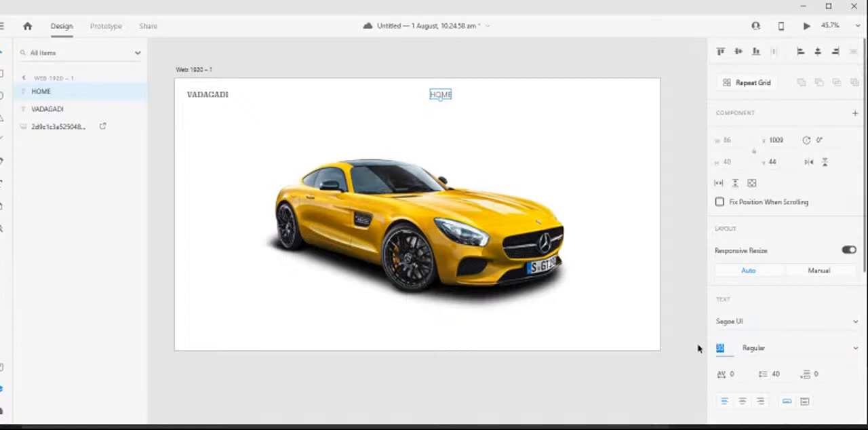
left_click(467, 112)
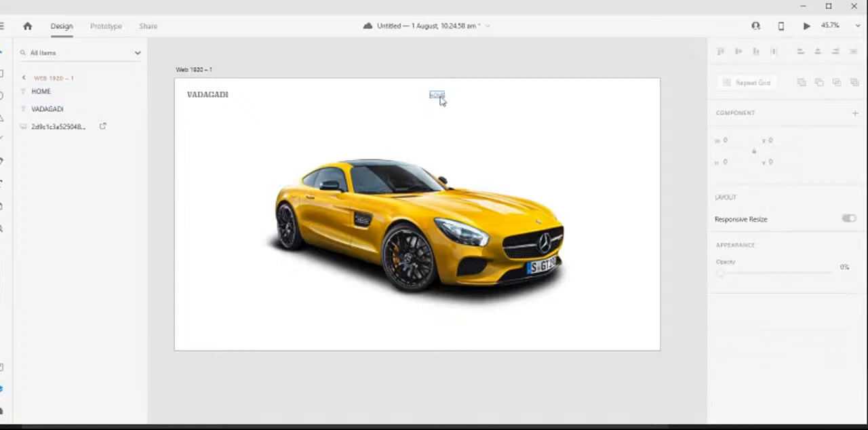
- Duplicate the HOME text three times in an evenly spaced row to its right, with the last copy at about X 1468
left_click_drag(443, 98, 479, 100)
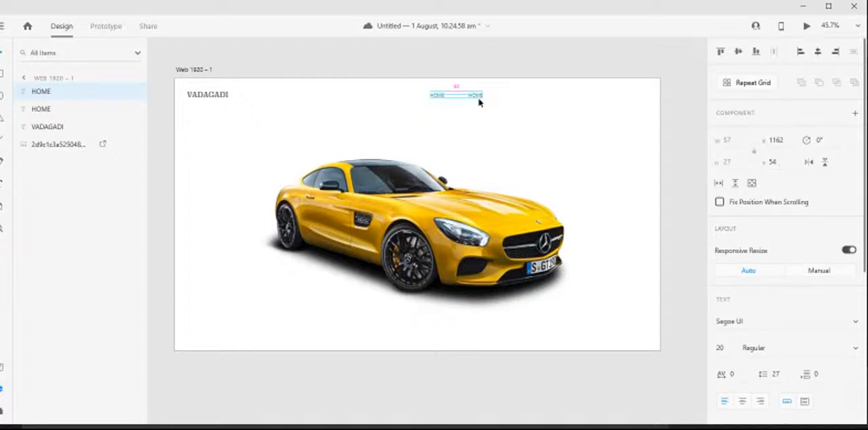
left_click_drag(475, 94, 558, 101)
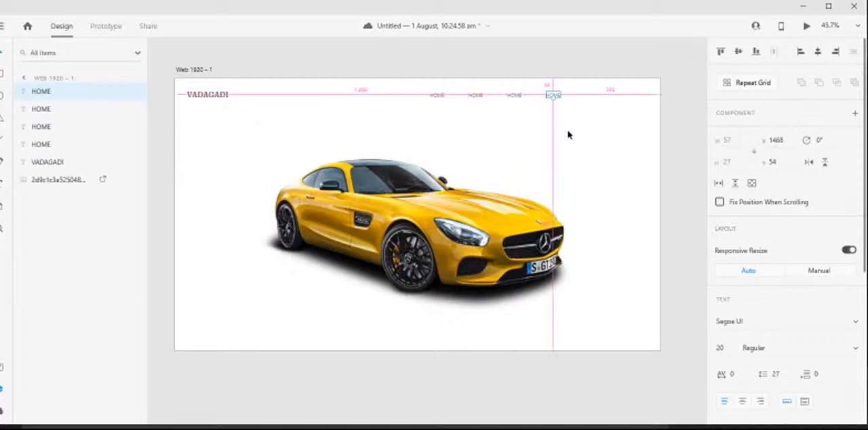
left_click(569, 136)
scroll(568, 89, "up", 3)
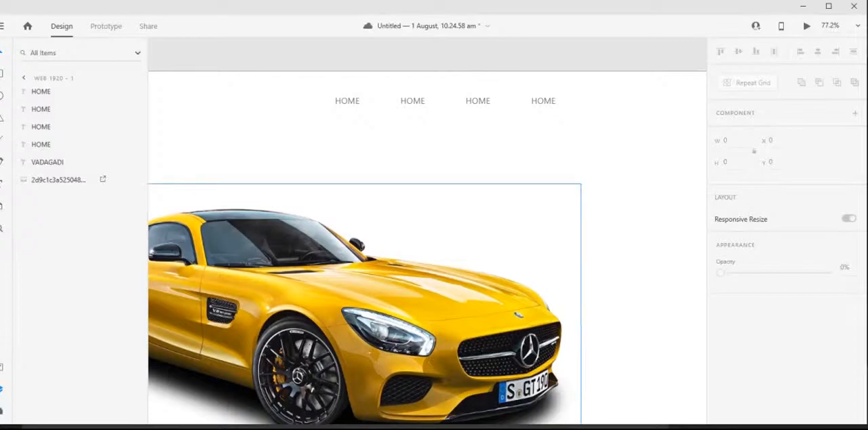
- Check the live chat comment about the uncaptured toolbar in YouTube Studio, and shrink and reposition the Adobe XD window to show its toolbar
key("alt+Tab")
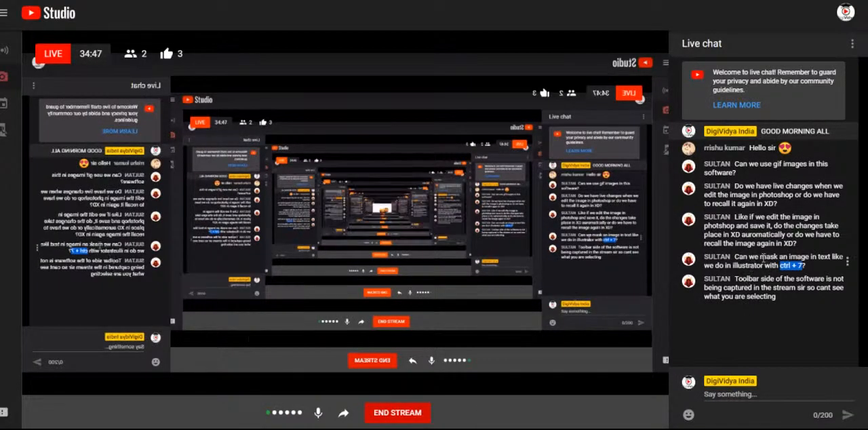
left_click(763, 258)
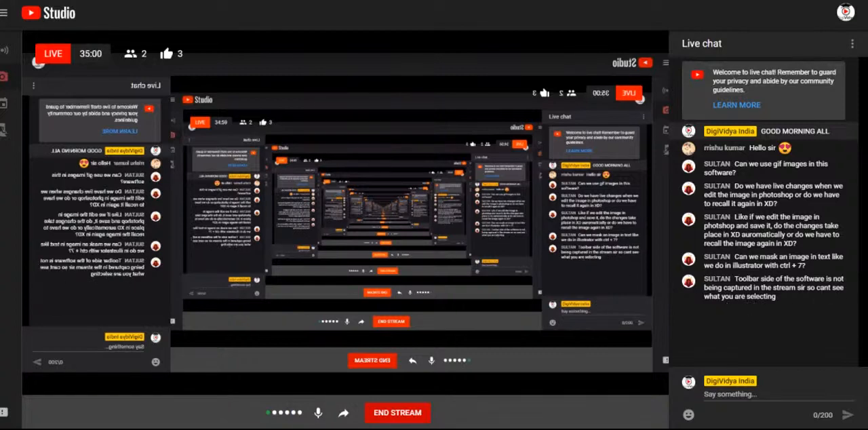
left_click(403, 428)
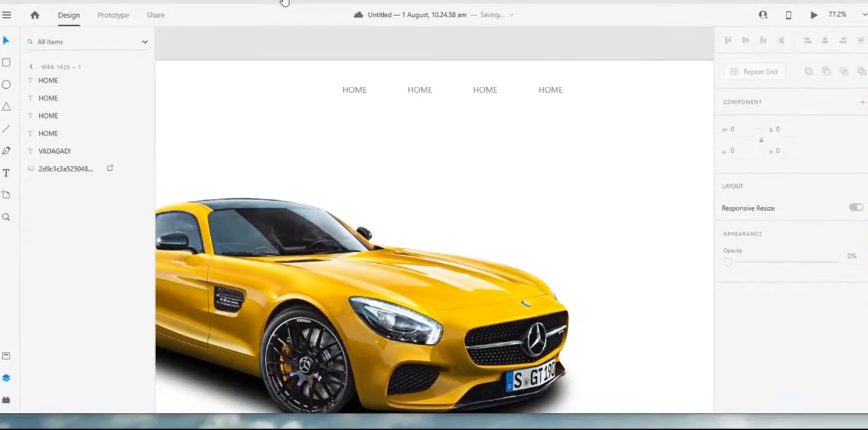
left_click_drag(1, 412, 51, 382)
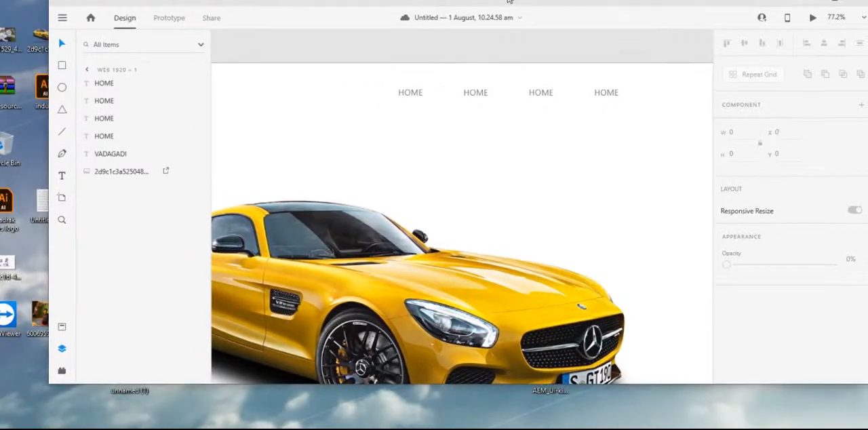
left_click_drag(489, 8, 485, 39)
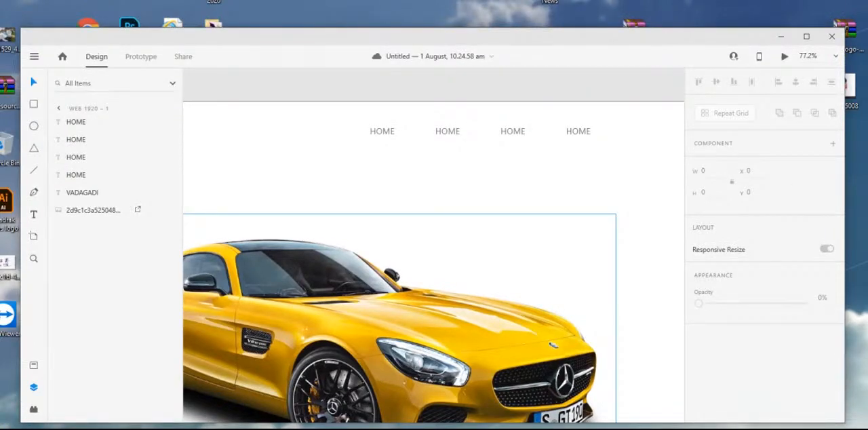
- Switch to YouTube Studio to check the stream, return to the 10.24.58 am document in Adobe XD, and view the whole artboard
key("alt+Tab")
mouse_move(377, 429)
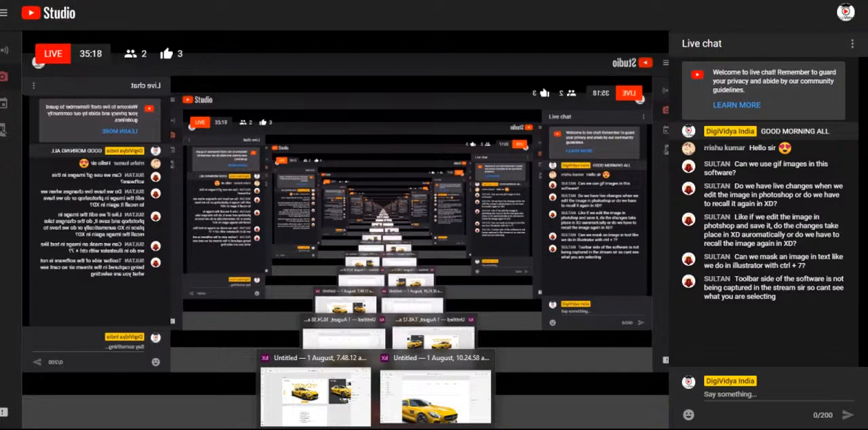
left_click(436, 397)
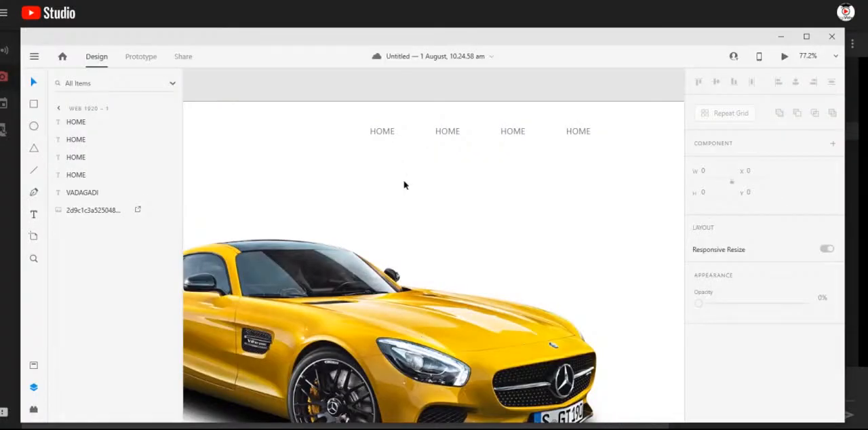
mouse_move(349, 40)
left_mouse_down()
mouse_move(344, 32)
mouse_move(342, 39)
left_mouse_up()
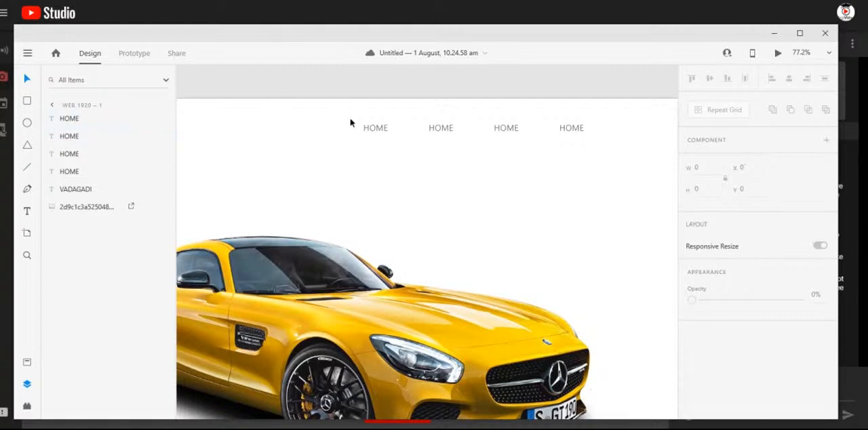
scroll(401, 205, "down", 5)
scroll(401, 233, "up", 3)
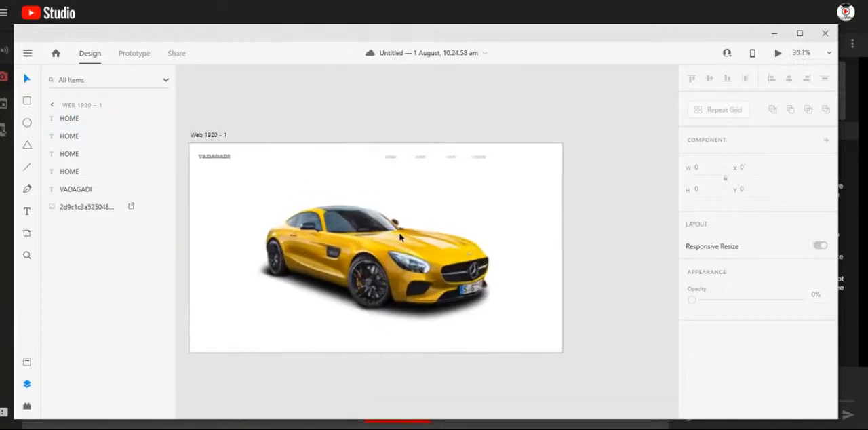
- Preview the car page in its own window, close the preview, and clear the selection
left_click(778, 54)
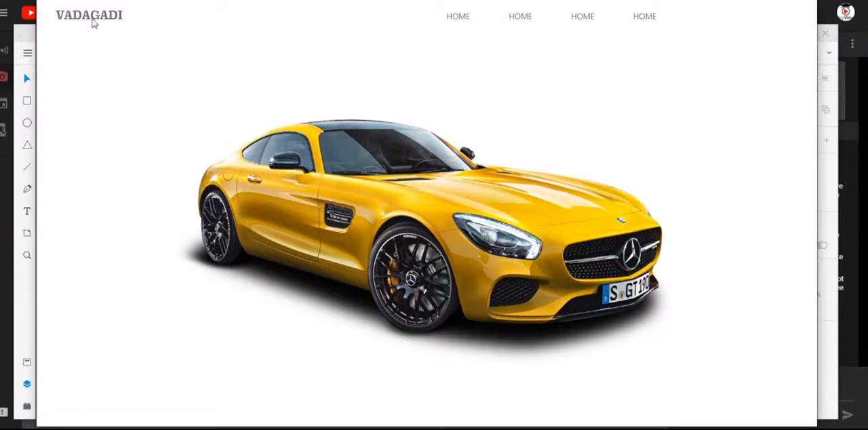
left_click(803, 2)
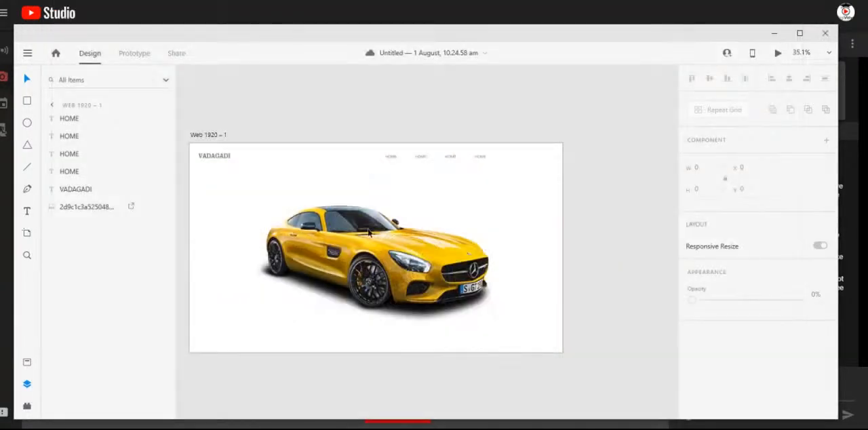
left_click(578, 200)
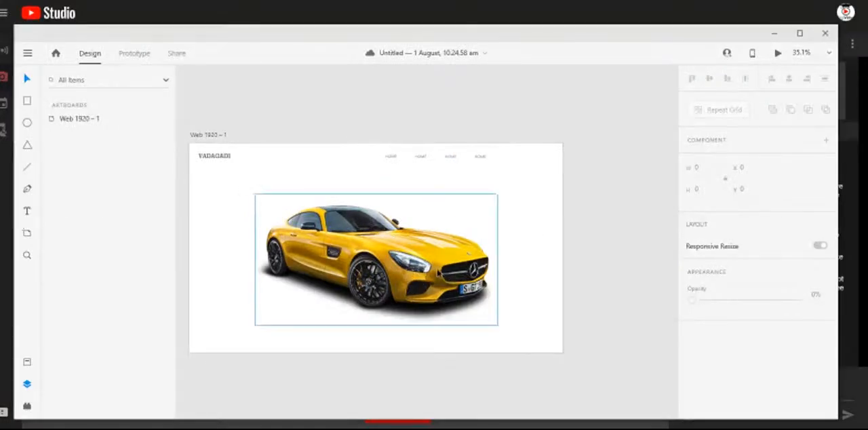
- Change the second HOME text in the navigation row to ABOUT
scroll(439, 274, "up", 2)
left_click_drag(444, 151, 483, 156)
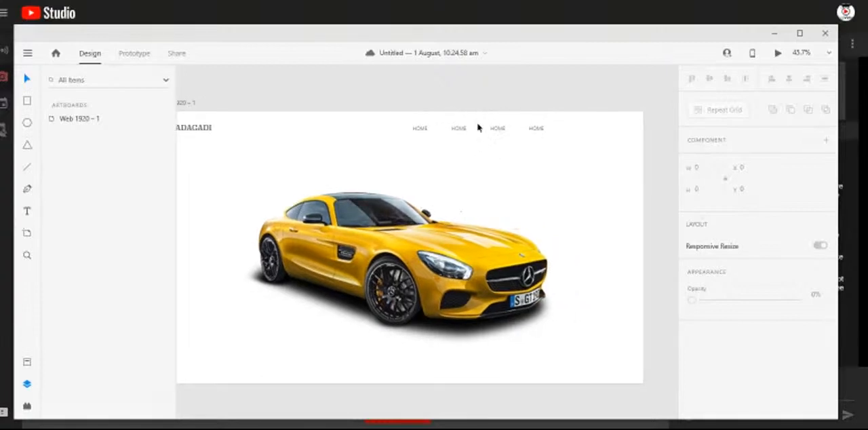
scroll(483, 146, "up", 2)
key("t")
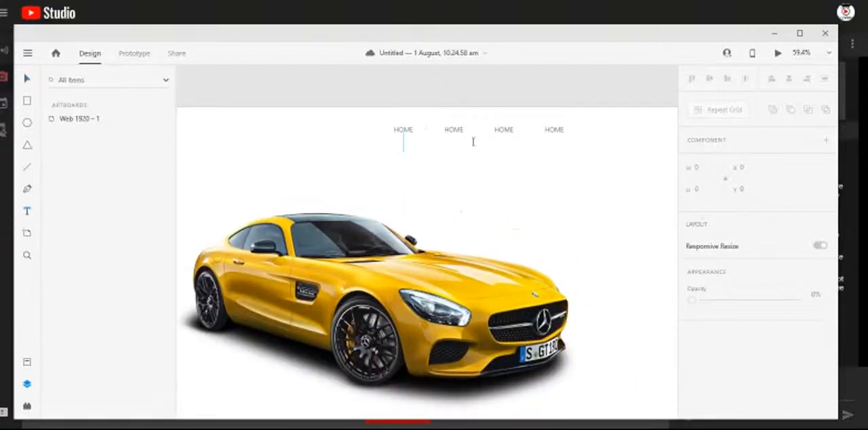
double_click(464, 130)
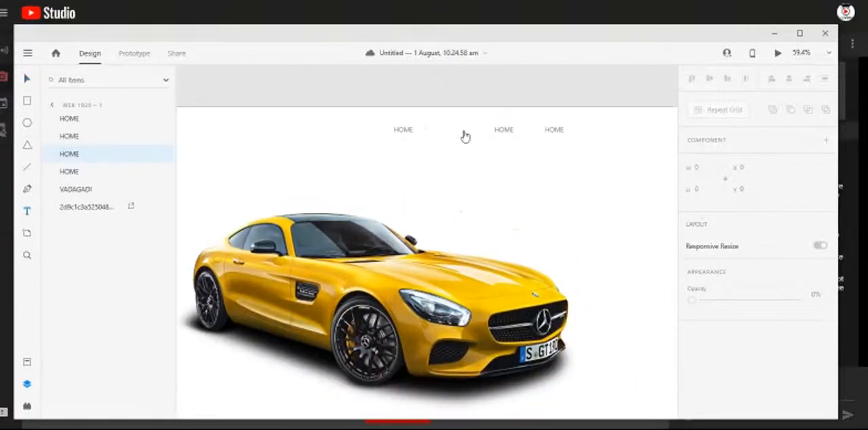
type("Ab")
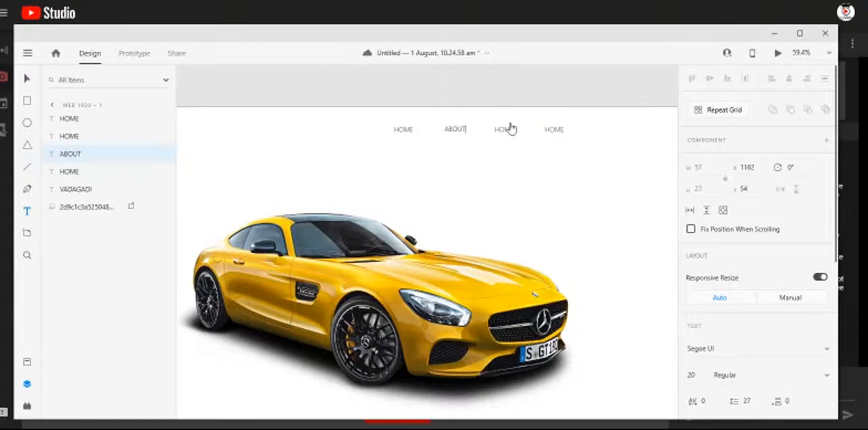
key("Escape")
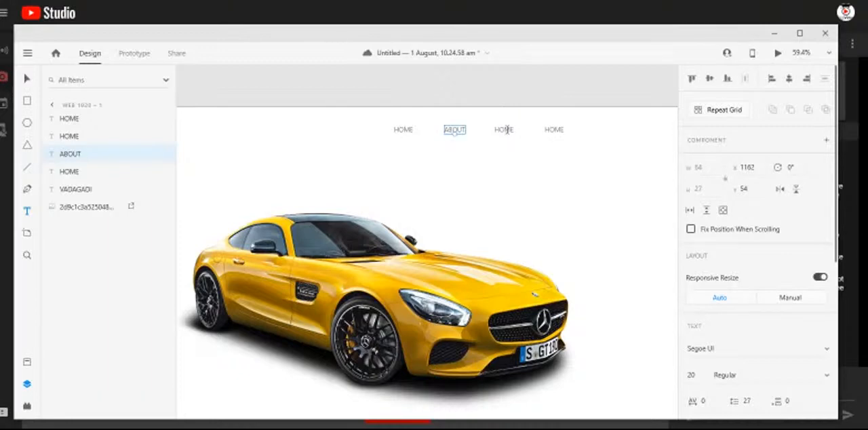
- Change the third and fourth navigation texts to PRICE and CONTACT, and deselect the text
left_click(508, 129)
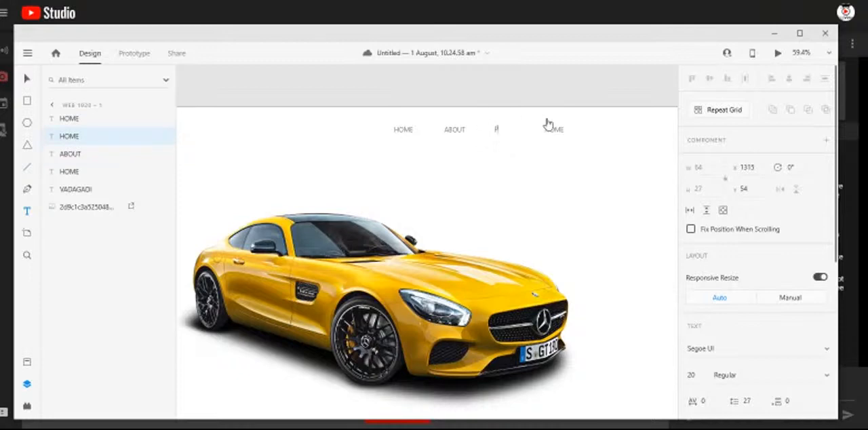
key("Escape")
double_click(554, 129)
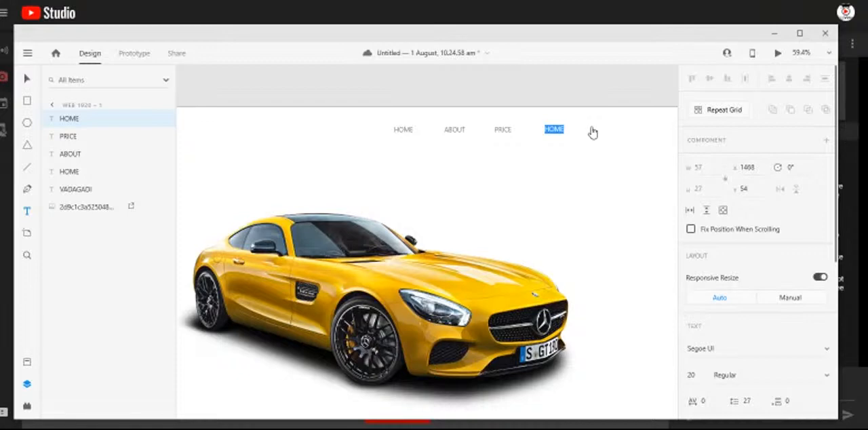
type("CONTACT")
key("Escape")
left_click(27, 78)
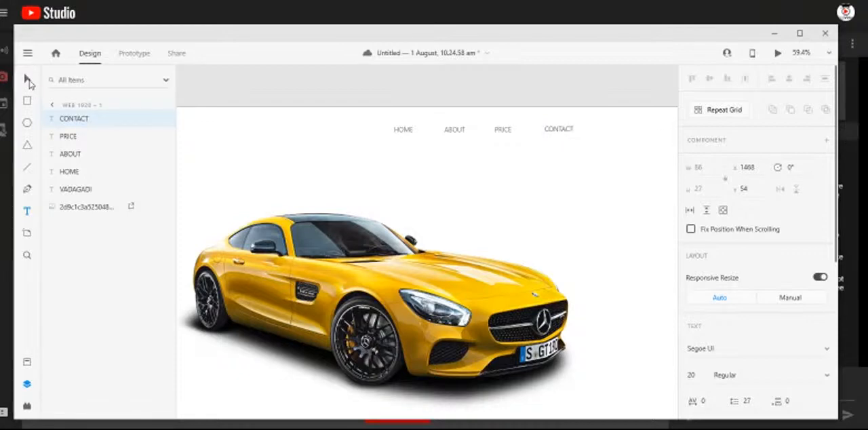
key("Escape")
- View the whole artboard with the finished navigation row and save the document
key("ctrl+0")
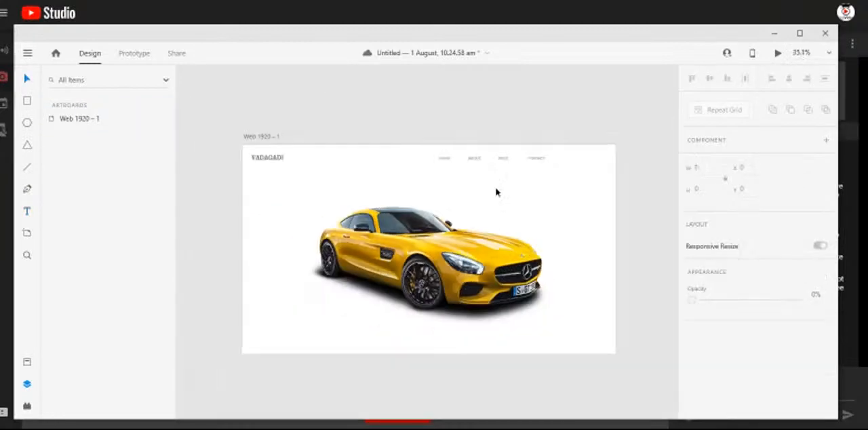
scroll(418, 307, "up", 3)
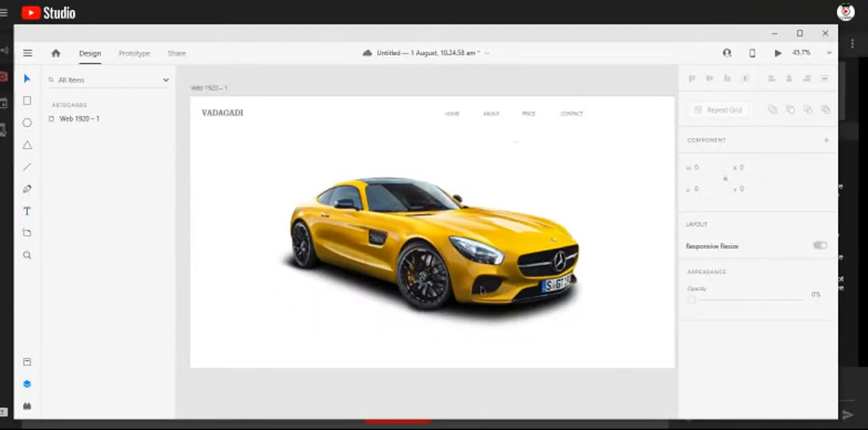
scroll(475, 290, "down", 2)
left_click_drag(340, 246, 355, 241)
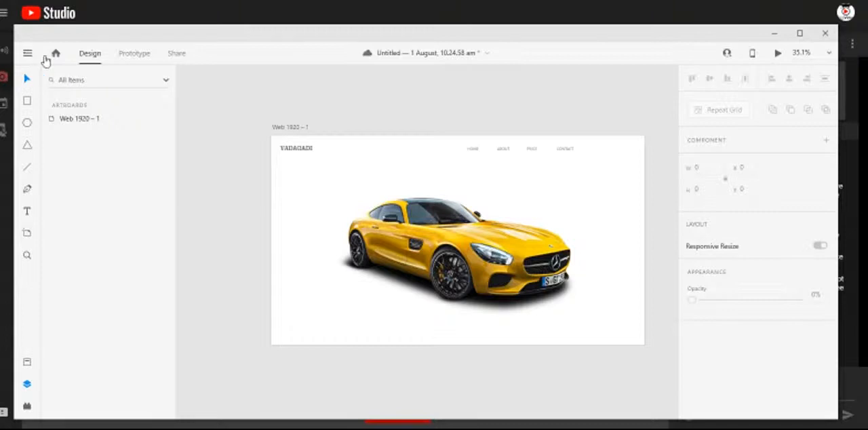
key("ctrl+s")
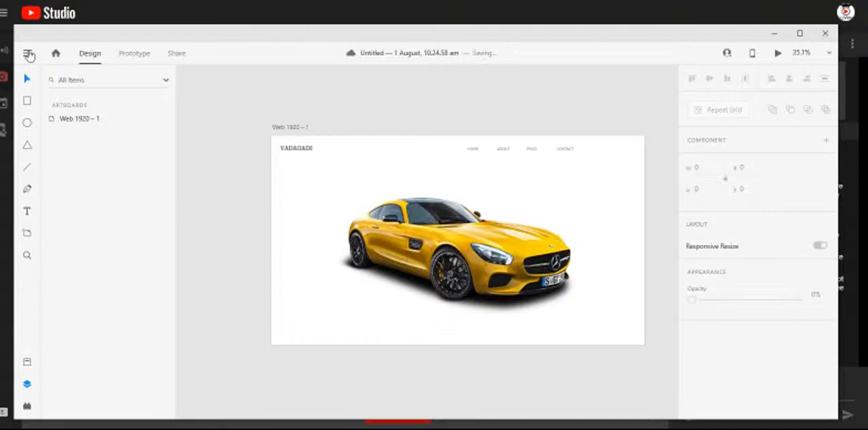
- Start importing files and search for "social" in the personal subfolder of the Data folder on New Volume (D:)
left_click(28, 55)
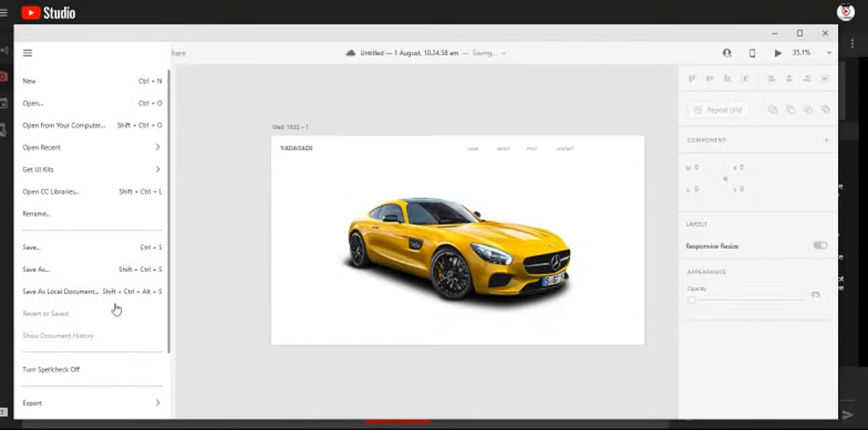
scroll(116, 310, "down", 3)
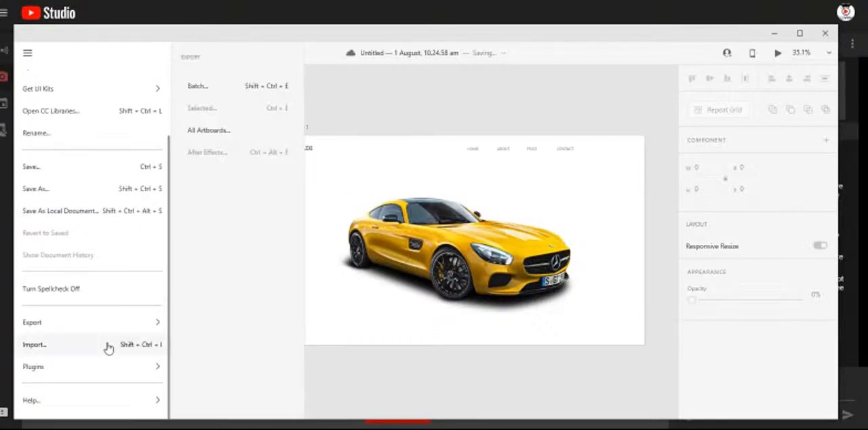
left_click(108, 347)
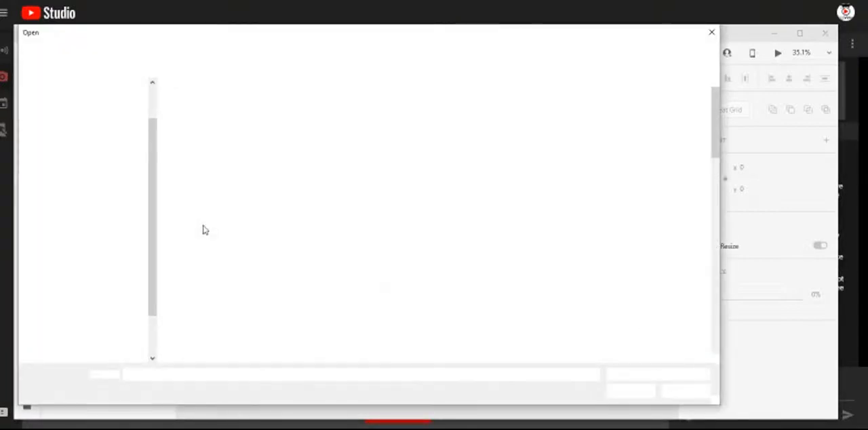
left_click(97, 337)
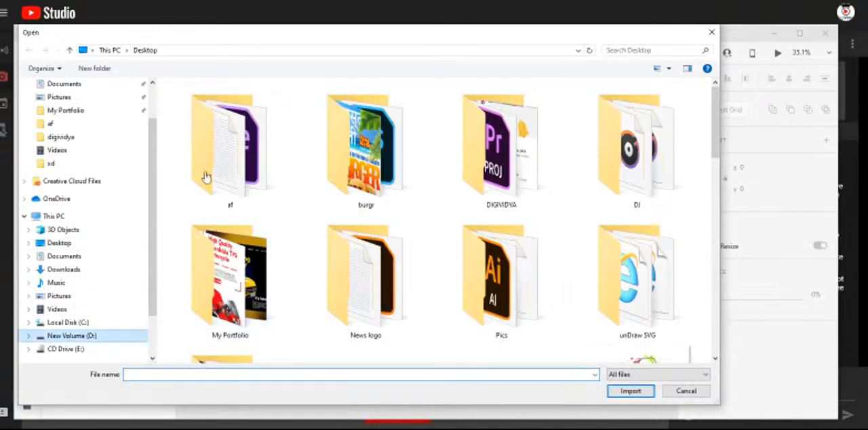
left_click(209, 137)
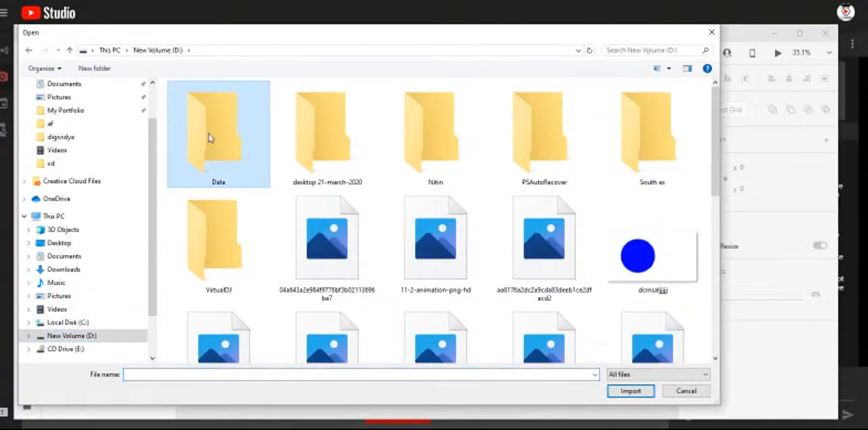
double_click(209, 138)
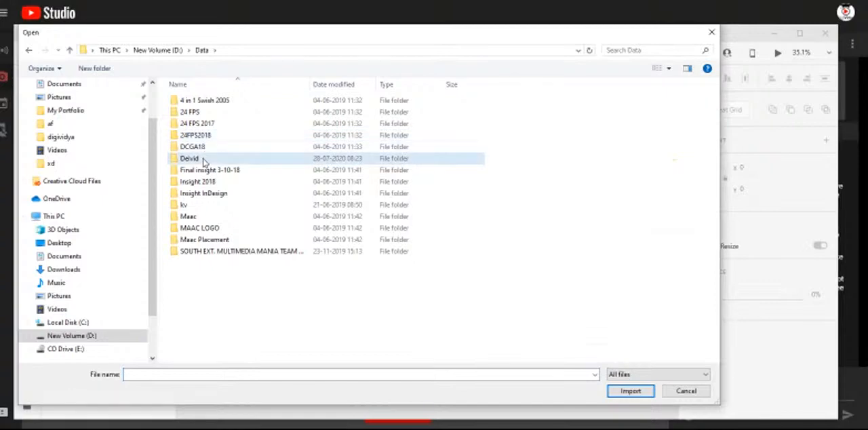
double_click(203, 159)
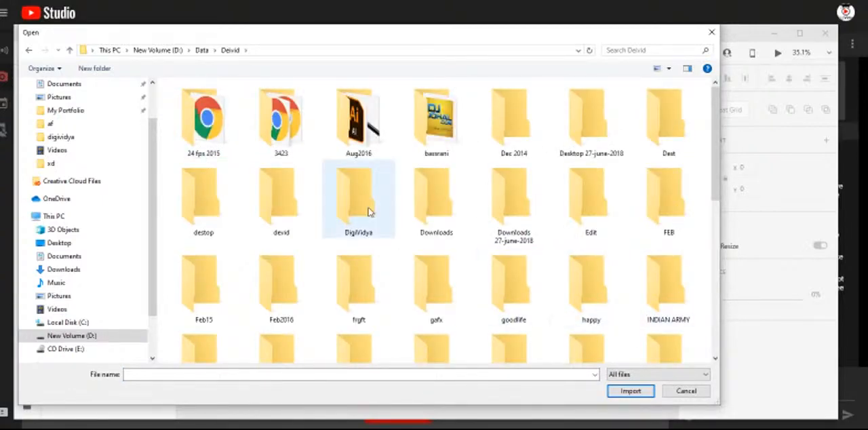
left_click(654, 49)
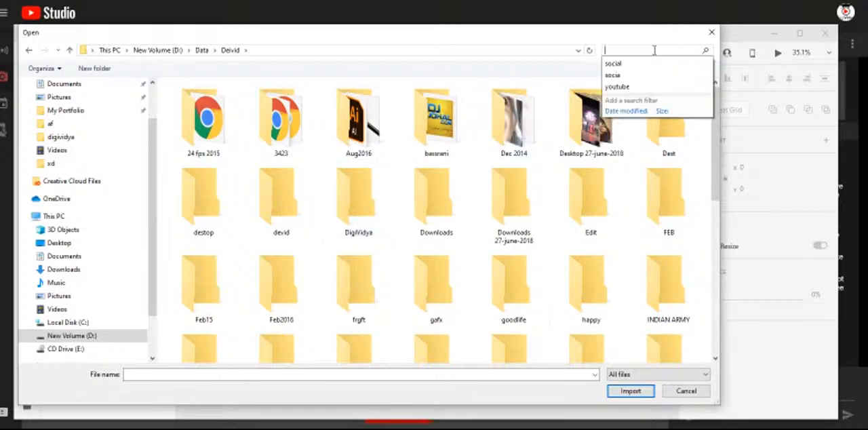
left_click(620, 59)
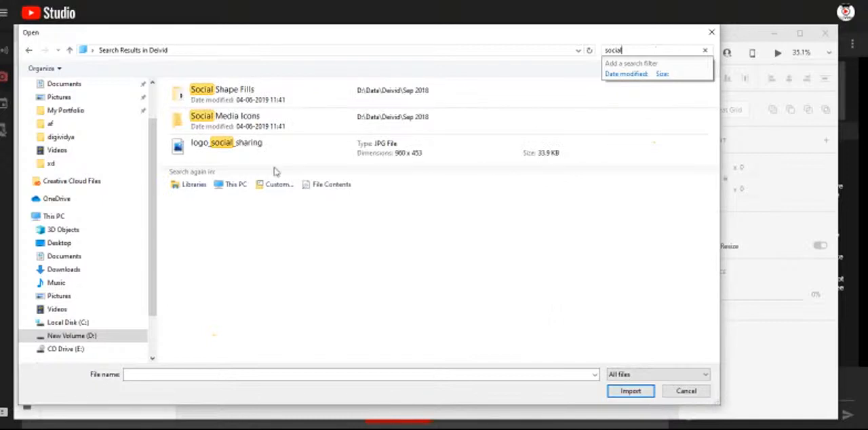
- Examine the icons in the Social Shape Fills folder and return to the search results
left_click(261, 128)
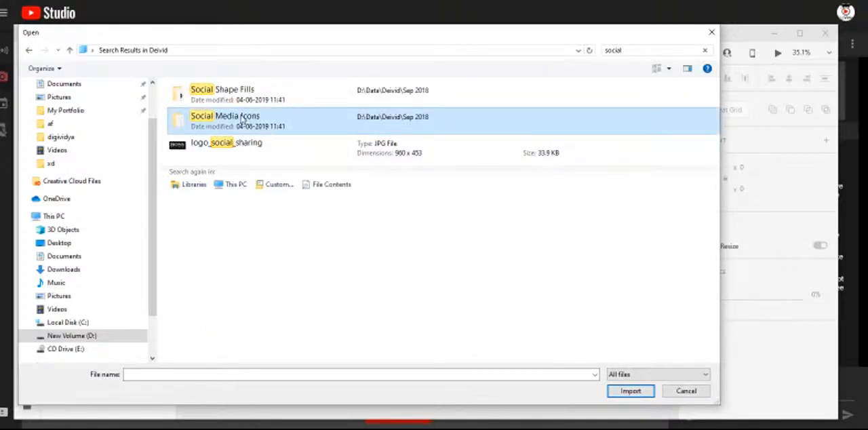
left_click(235, 98)
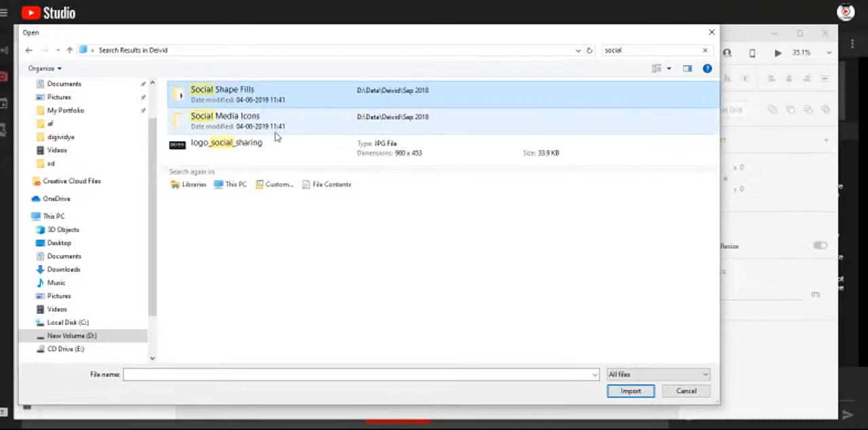
left_click(234, 98)
left_click(299, 103)
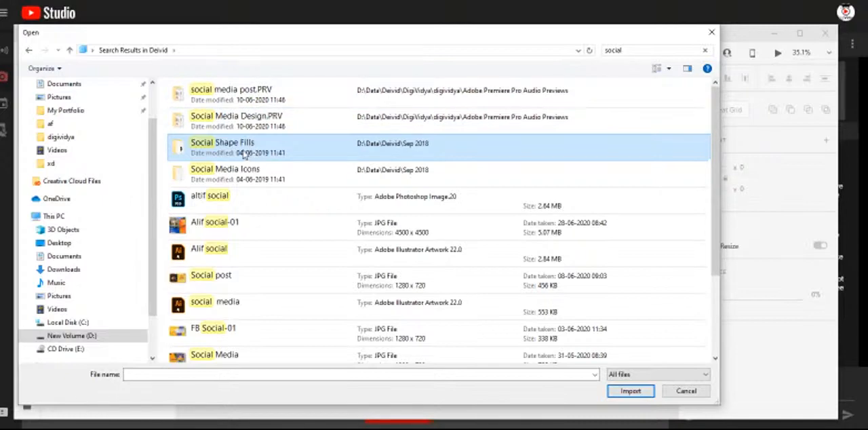
double_click(244, 154)
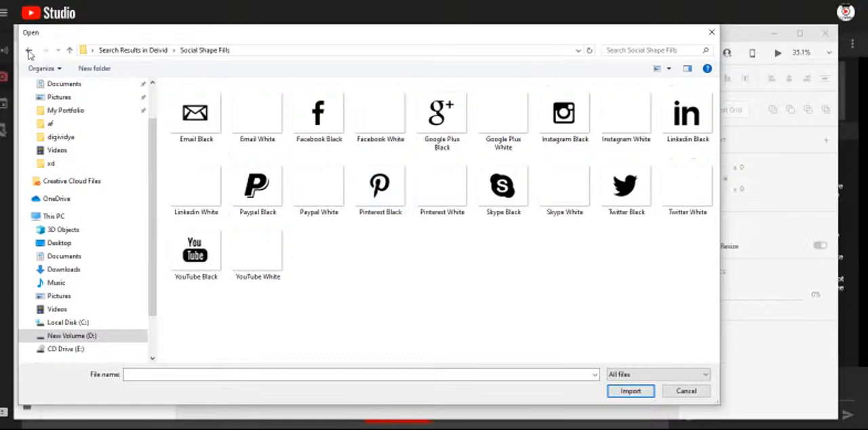
key("alt+Left")
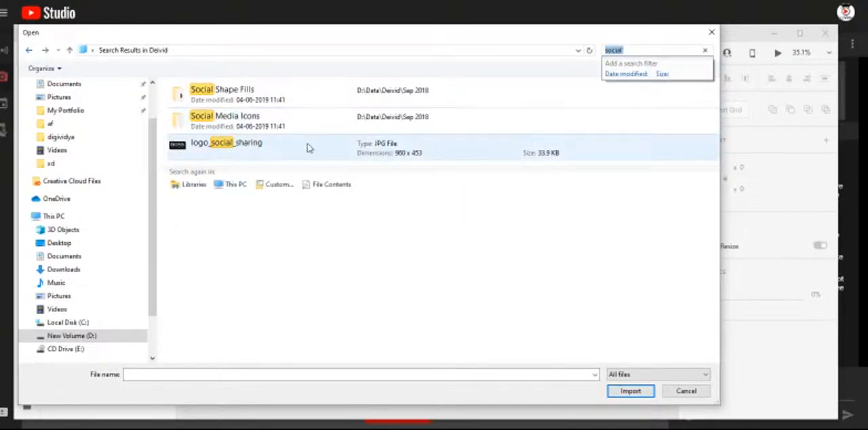
- Import the Facebook, Instagram, Twitter and YouTube SVG icons from Social Media Icons > SVG > Circle Black White
double_click(246, 129)
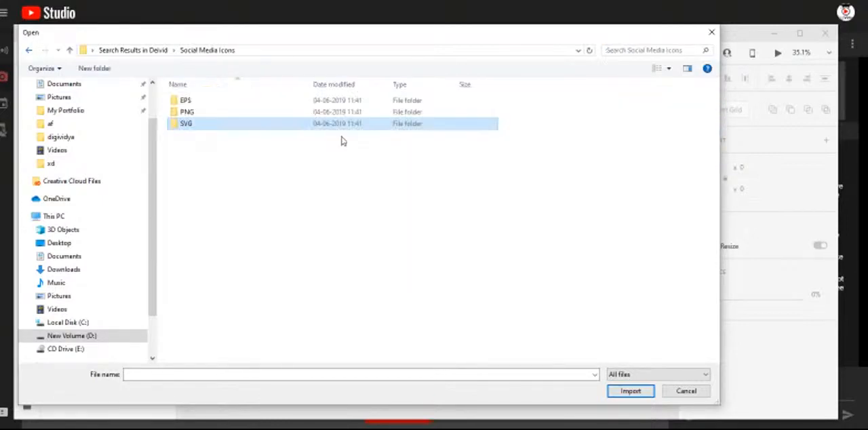
double_click(196, 127)
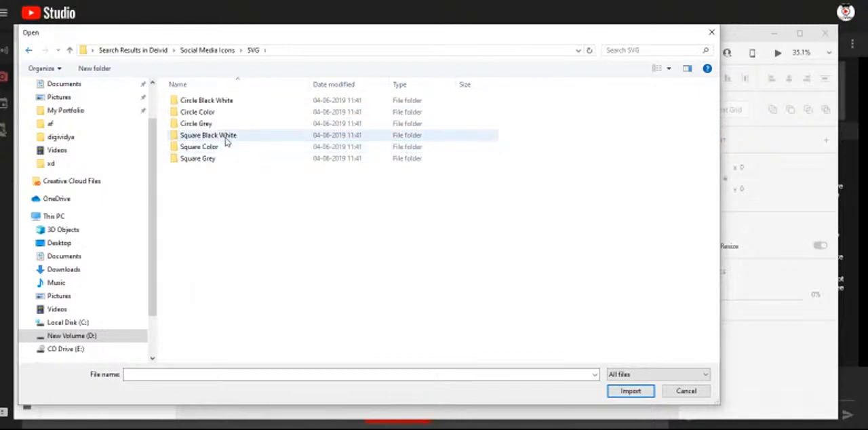
double_click(235, 102)
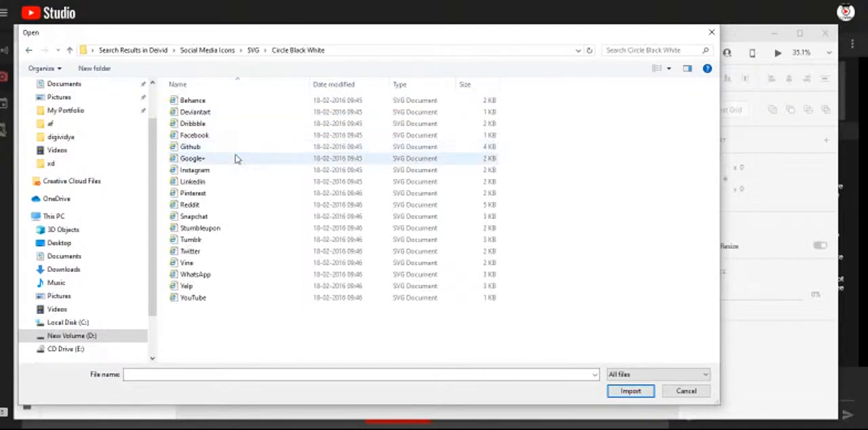
left_click(204, 135)
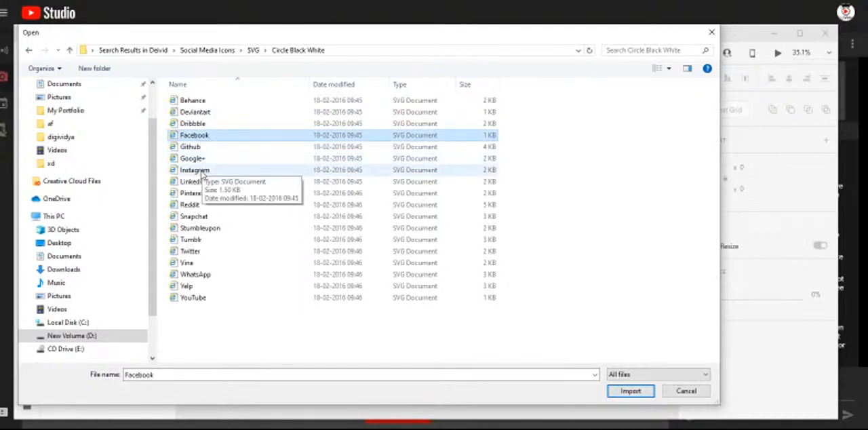
left_click(200, 171, "ctrl")
left_click(217, 297, "ctrl")
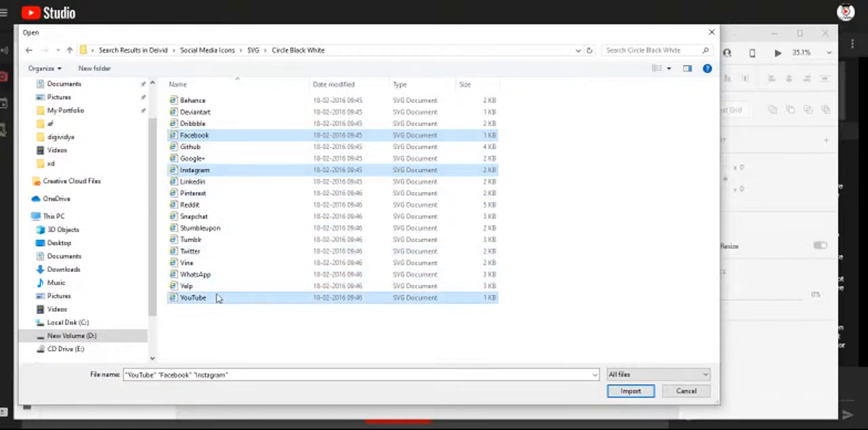
left_click(201, 252, "ctrl")
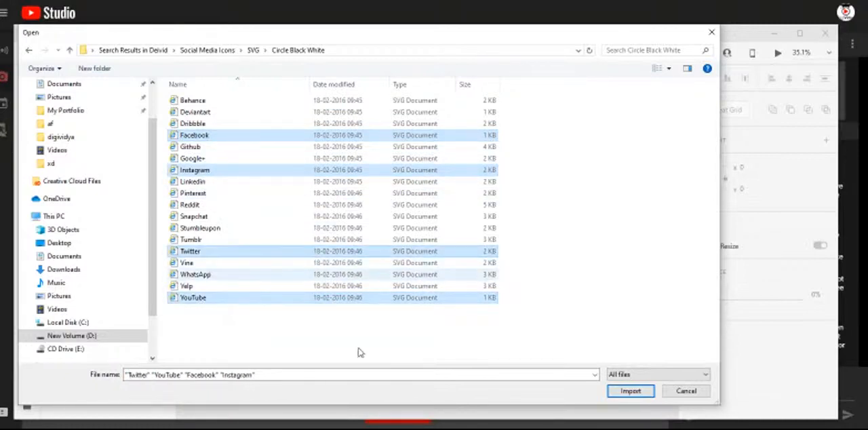
left_click(626, 393)
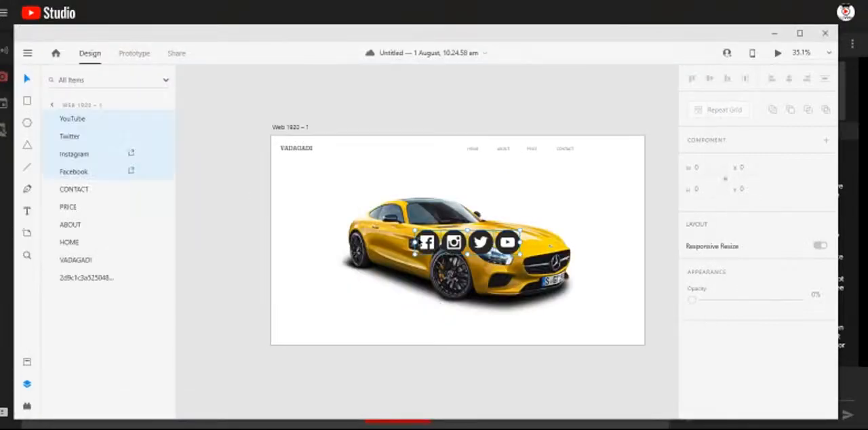
- Move the four imported icons beside the artboard's left edge and scale them down together to 50 px high
left_click_drag(482, 243, 344, 215)
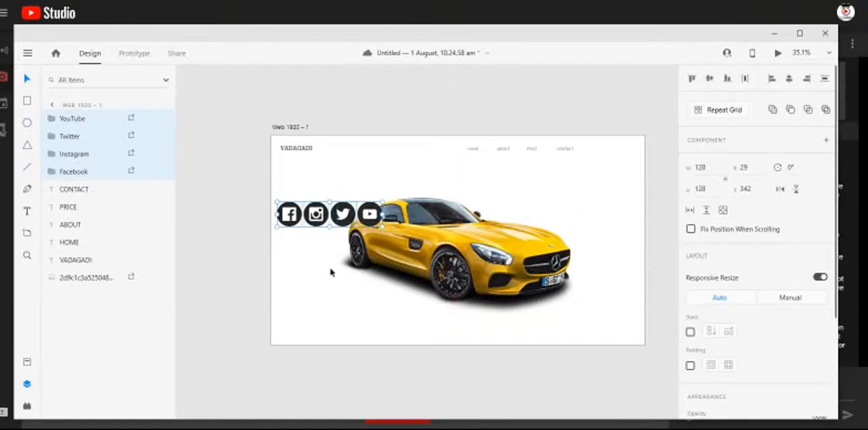
scroll(306, 265, "up", 5)
scroll(360, 210, "down", 3)
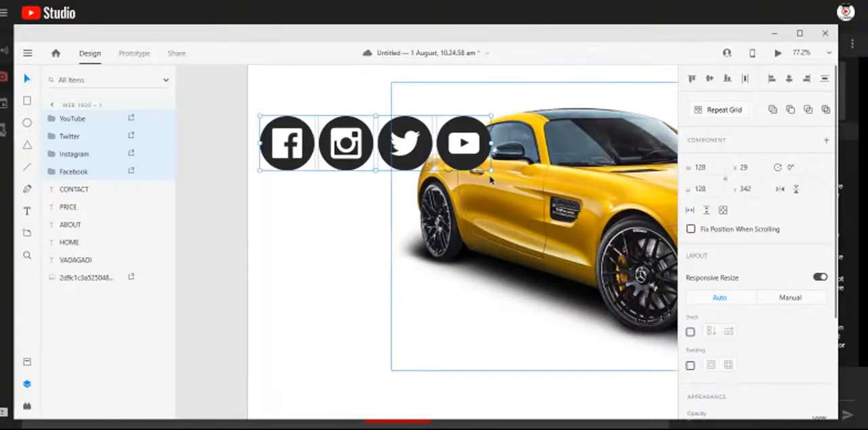
left_click_drag(491, 170, 352, 152)
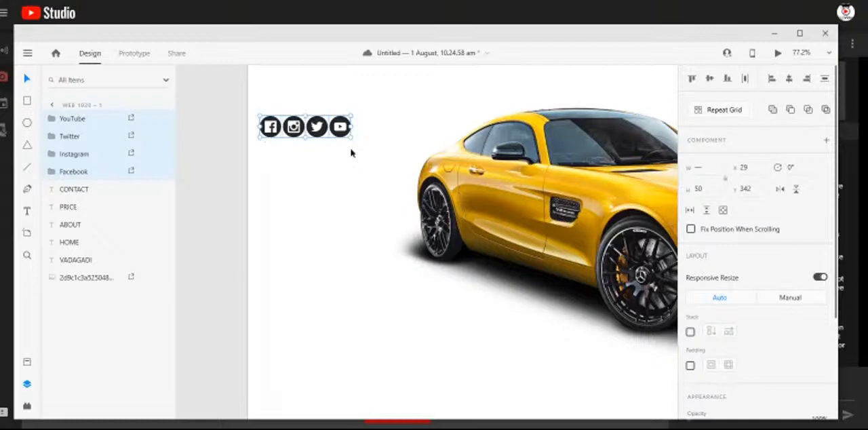
left_click(341, 197)
- Stack the Instagram, Twitter and YouTube icons at even spacing in a vertical column below the Facebook icon
left_click_drag(302, 129, 278, 161)
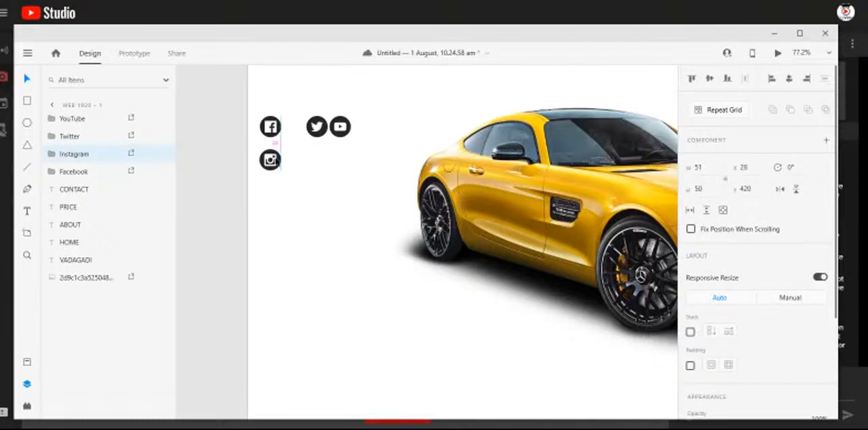
left_click_drag(316, 126, 270, 193)
left_click(340, 126)
left_click_drag(340, 126, 266, 234)
left_click(306, 155)
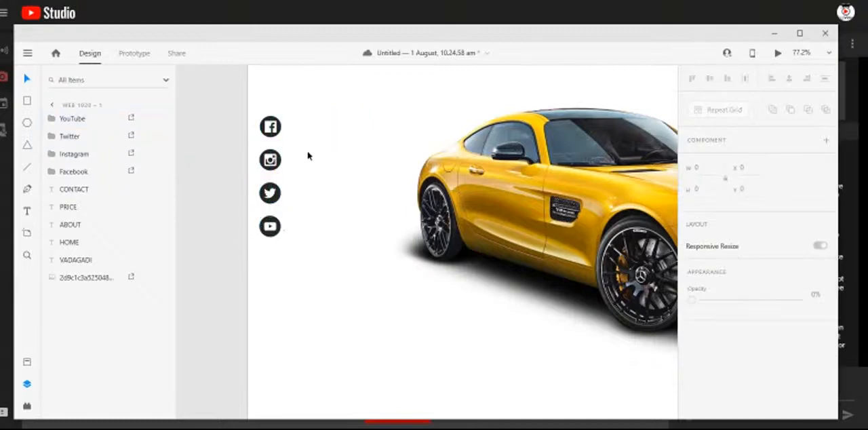
- Select all four stacked icons and move the column to X 48, Y 428, aligned under the VADAGADI logo
scroll(300, 155, "down", 3)
left_click_drag(258, 81, 290, 234)
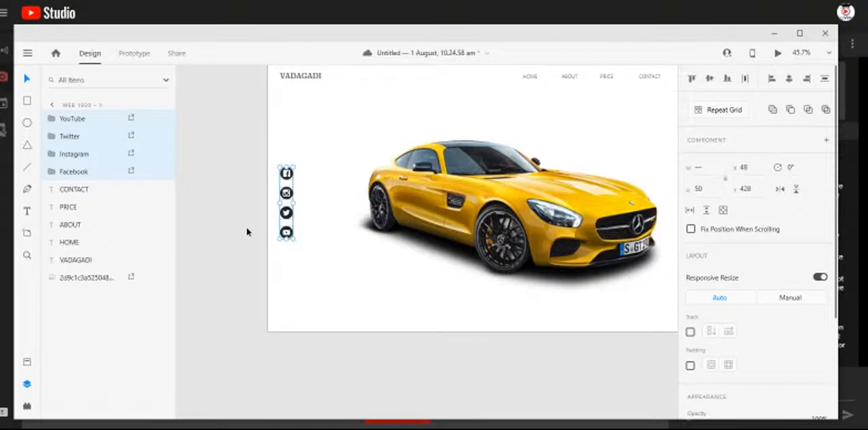
left_click(246, 231)
- Fill the YouTube icon's background circle with yellow sampled from the car body
scroll(301, 222, "up", 5)
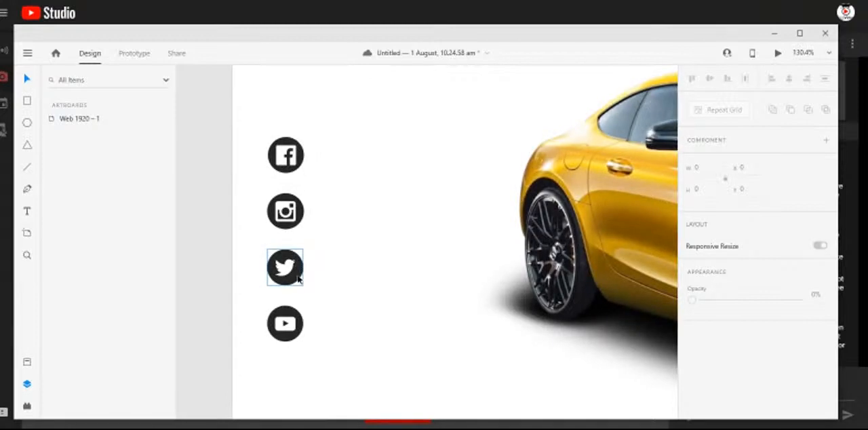
double_click(294, 338)
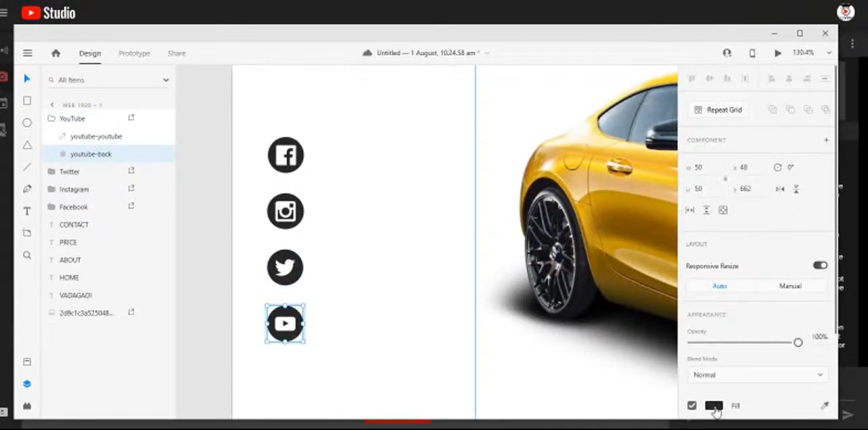
left_click(713, 406)
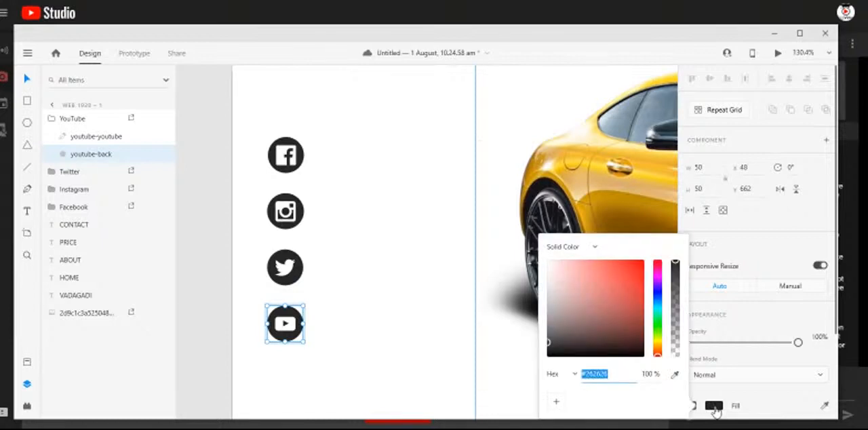
left_click(675, 377)
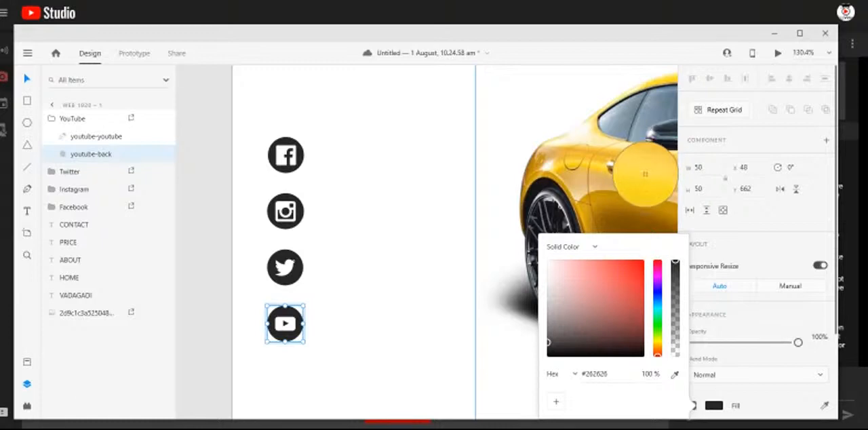
left_click(647, 179)
left_click(209, 254)
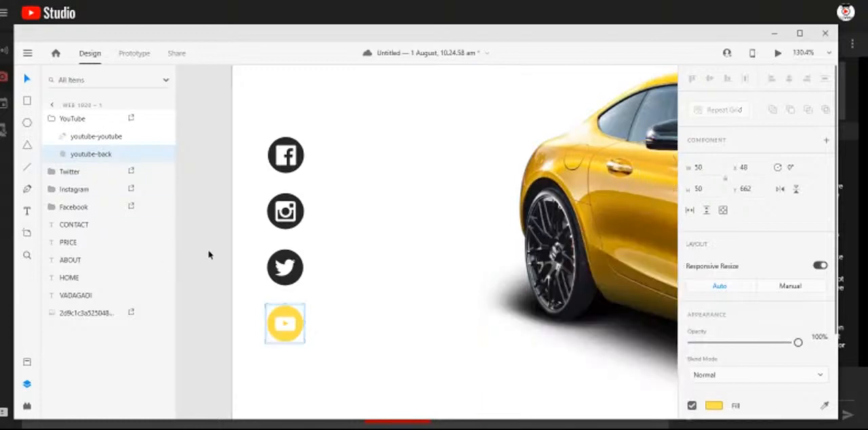
- Change the fill of the play symbol inside the YouTube icon to black and deselect it
double_click(293, 331)
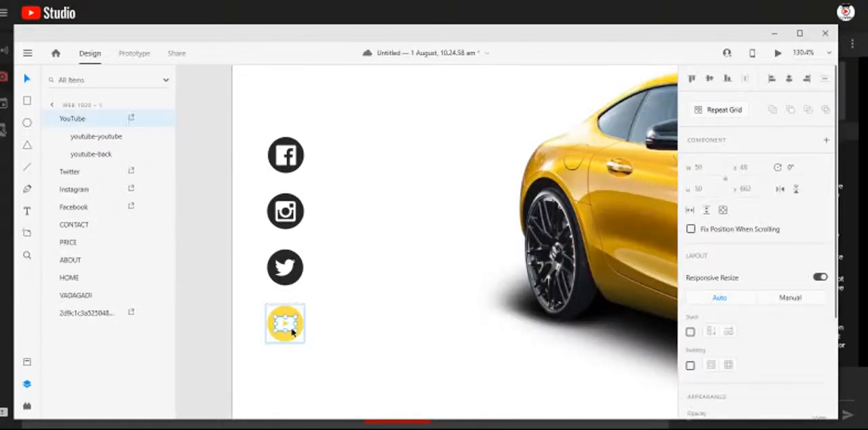
scroll(716, 397, "down", 3)
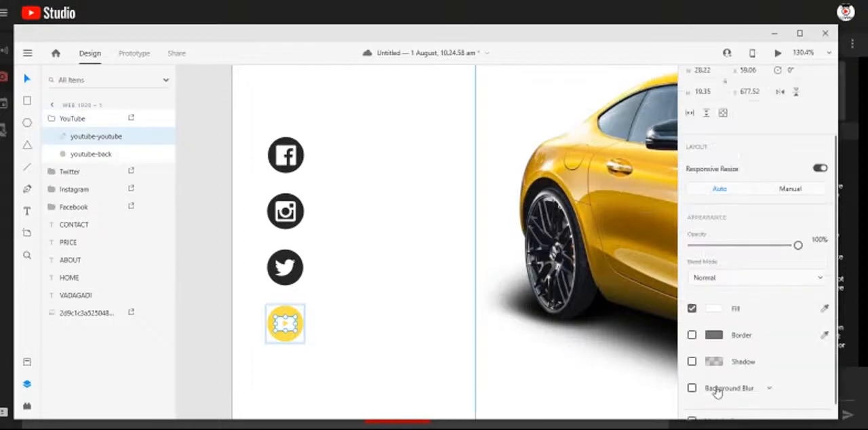
left_click(714, 300)
left_click_drag(620, 306, 651, 340)
left_click(347, 315)
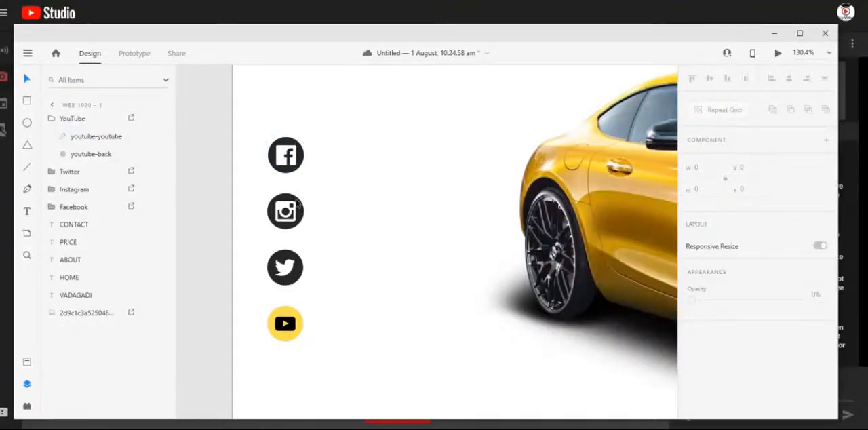
- Fill the Twitter icon's background circle with the yellow #FCE04D sampled from the YouTube circle
left_click(300, 277)
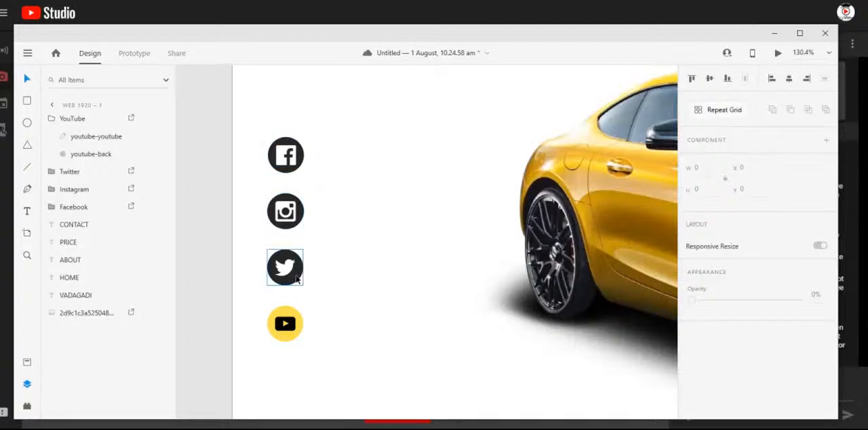
double_click(297, 276)
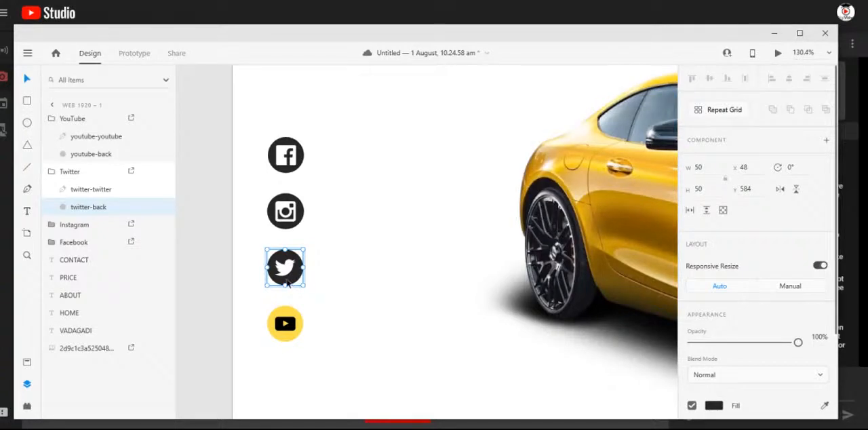
left_click(714, 406)
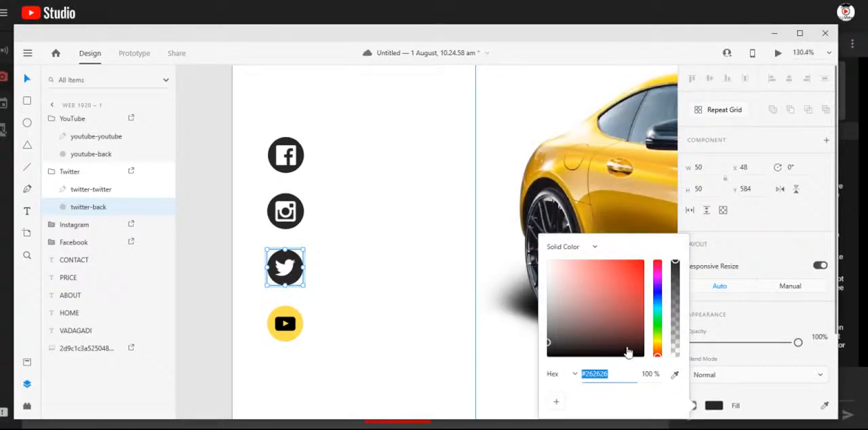
left_click(675, 376)
left_click(303, 325)
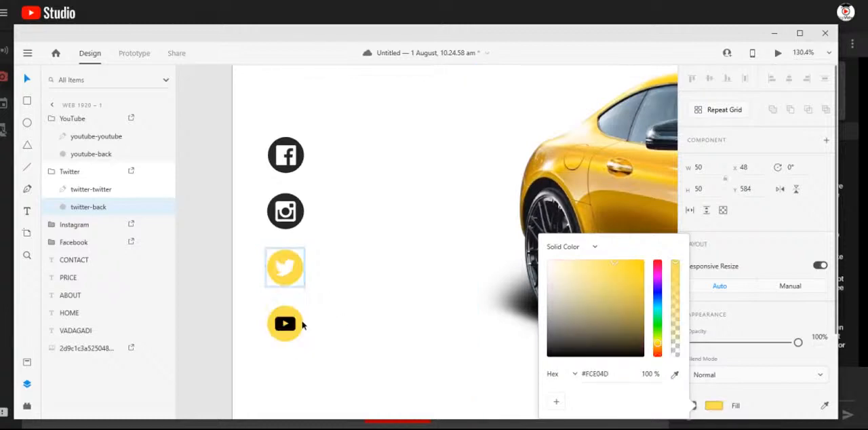
- Fill the bird symbol of the Twitter icon with the black #000000 sampled from the YouTube symbol
left_click(285, 266)
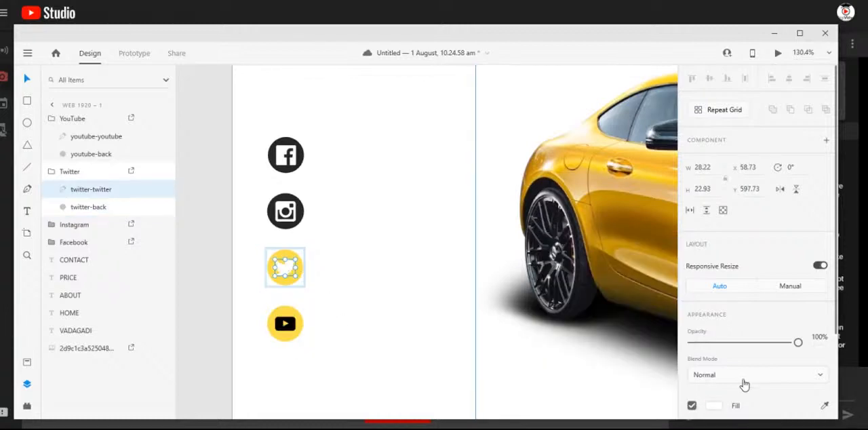
scroll(744, 384, "down", 3)
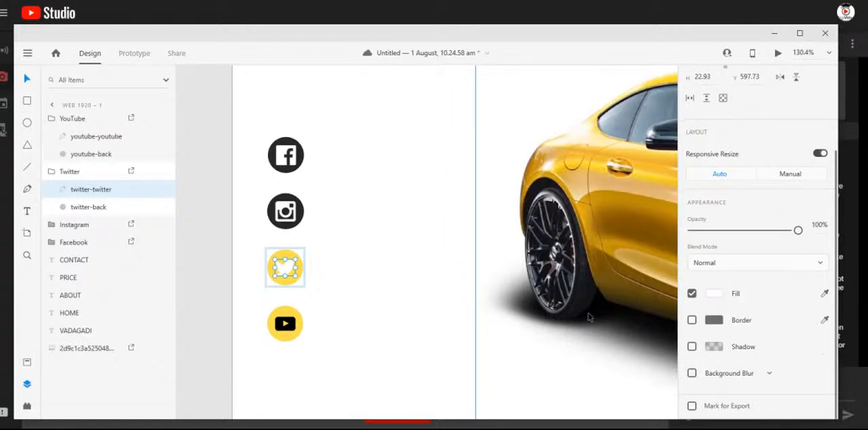
left_click(714, 294)
left_click(675, 341)
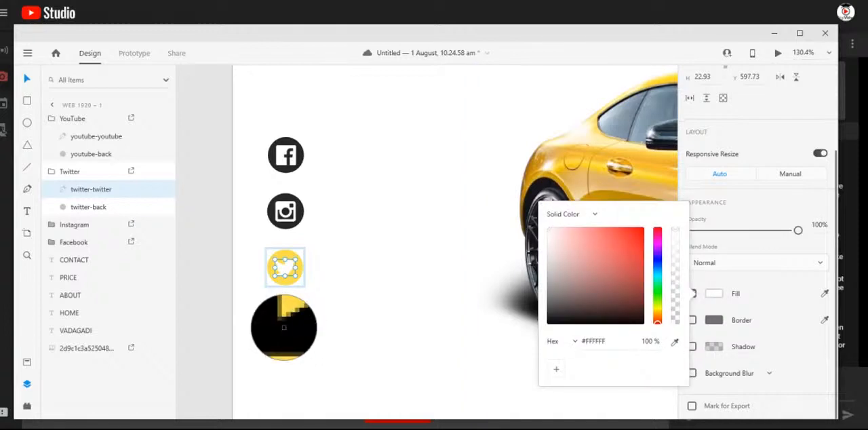
left_click(283, 327)
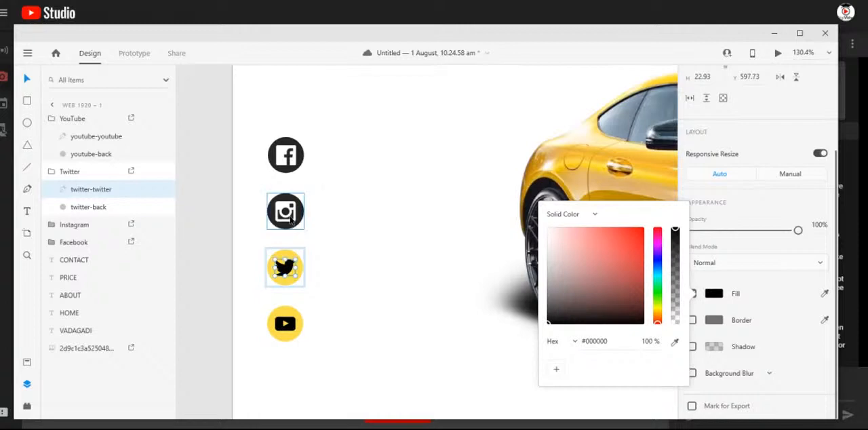
- Fill the Instagram icon's background circle with the yellow #FCE04D sampled from the Twitter circle
left_click(290, 215)
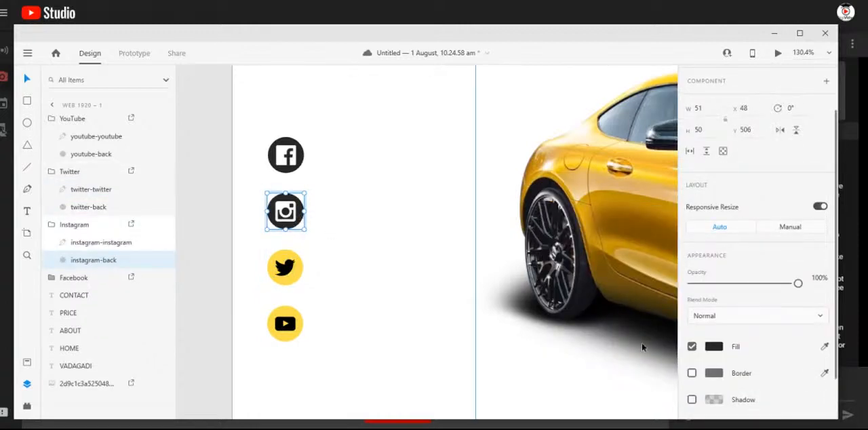
left_click(723, 350)
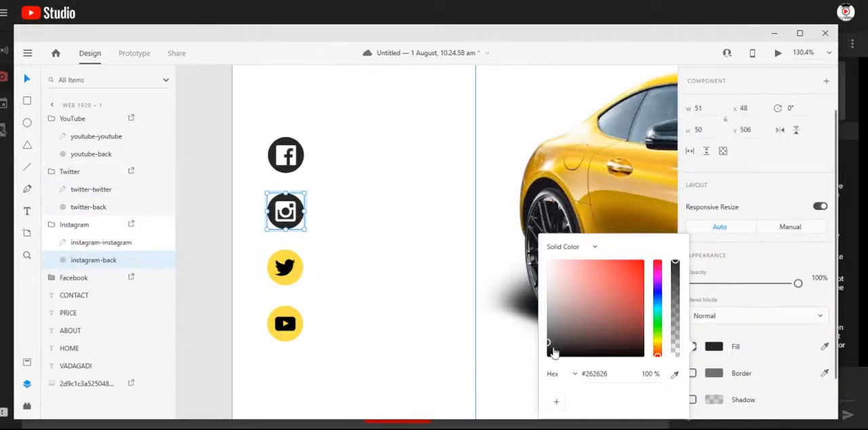
left_click(675, 374)
left_click(293, 275)
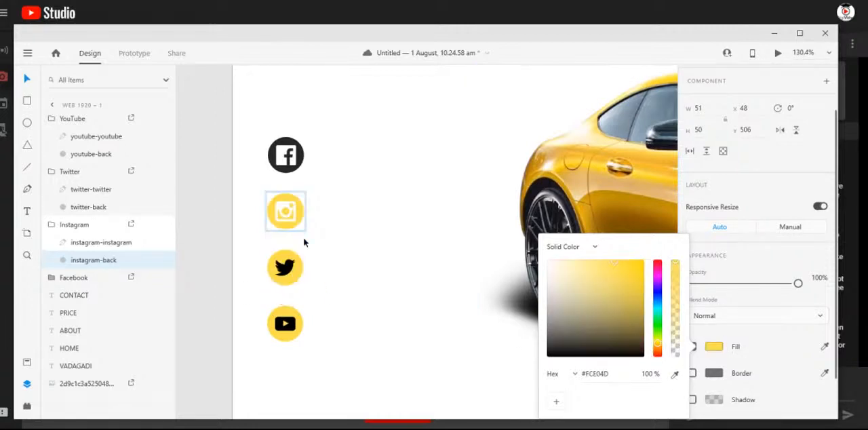
- Fill the camera symbol of the Instagram icon with the black #000000 sampled from the Twitter bird
double_click(294, 216)
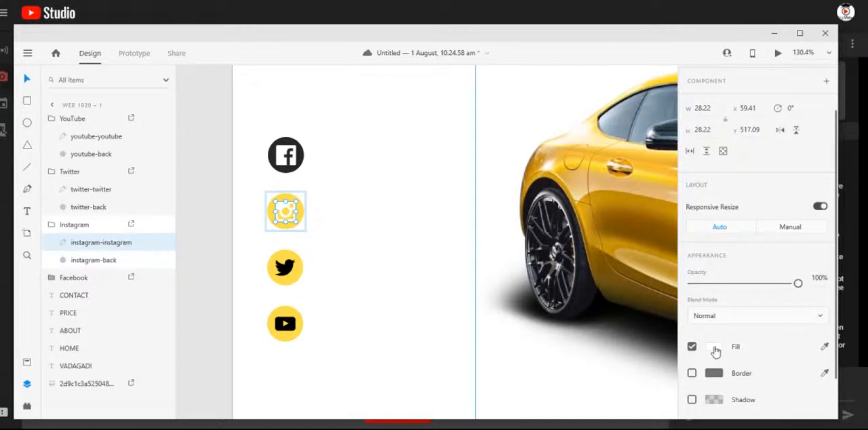
left_click(715, 347)
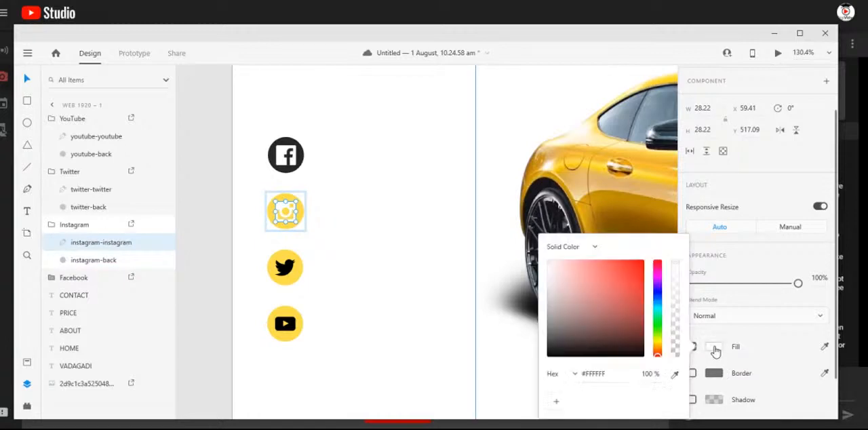
left_click(675, 374)
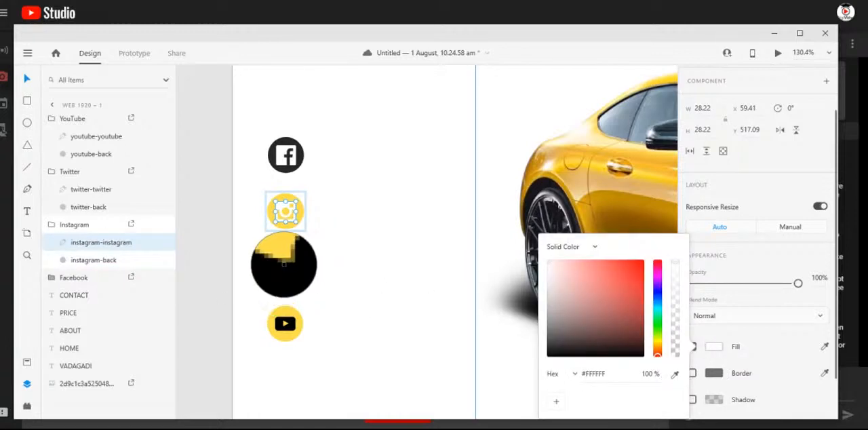
left_click(286, 272)
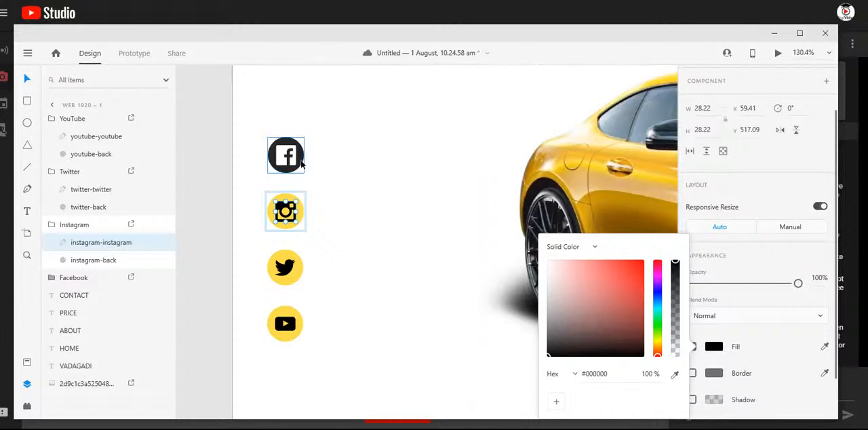
- Fill the Facebook icon's background circle with the yellow sampled from the Twitter circle
left_click(302, 163)
double_click(302, 163)
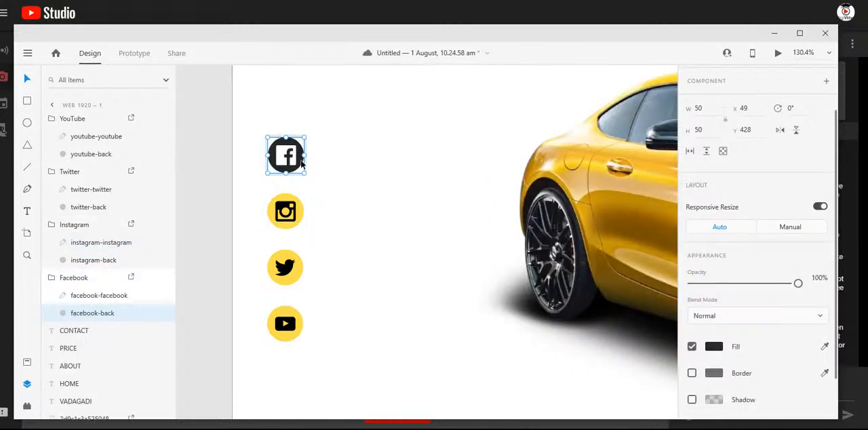
left_click(715, 347)
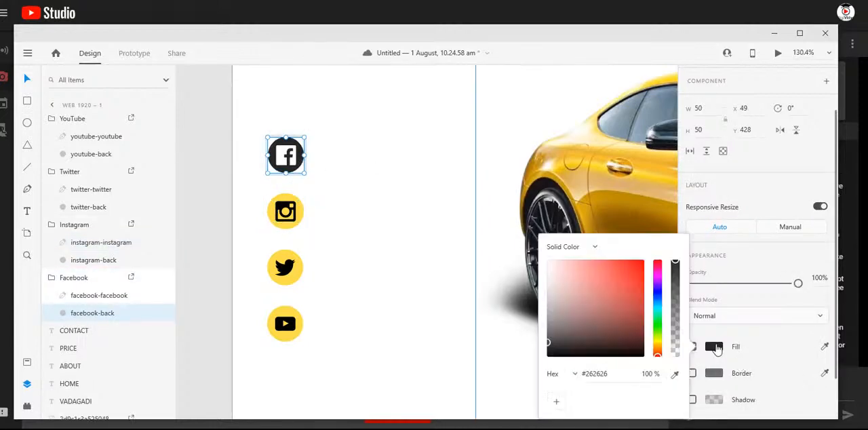
left_click(675, 374)
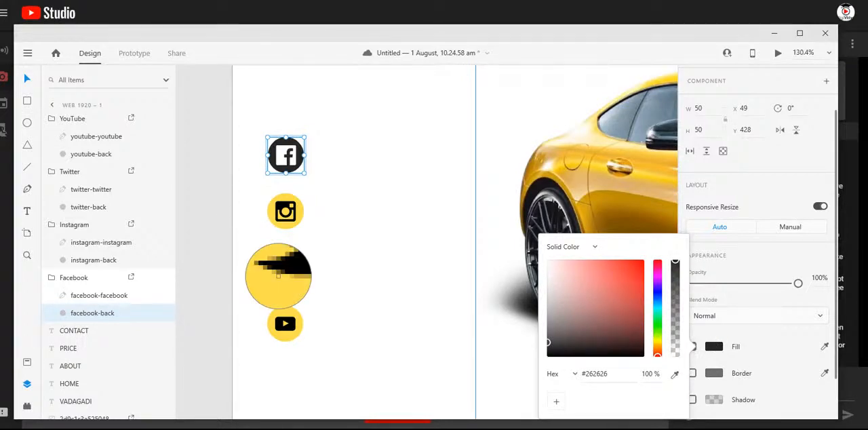
left_click(278, 283)
left_click(286, 167)
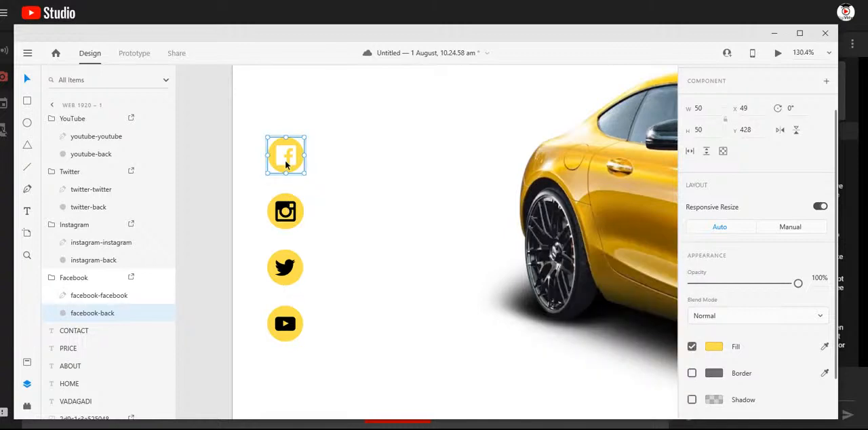
- Fill the Facebook icon's symbol with the black sampled from the Twitter bird and clear the selection
left_click(286, 163)
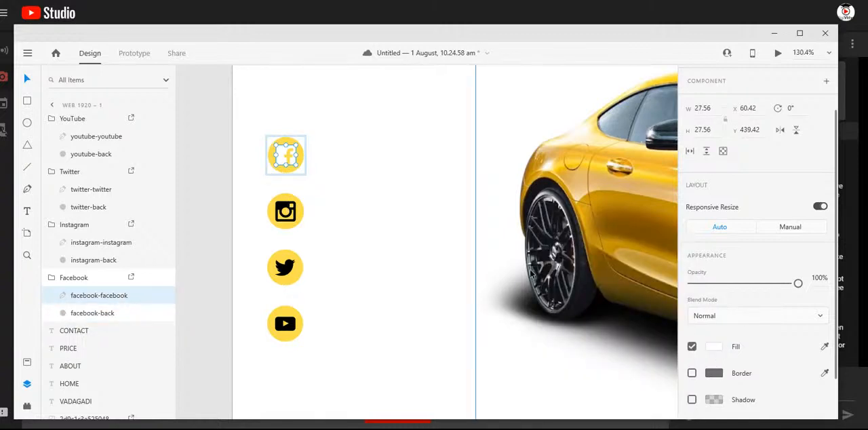
left_click(714, 347)
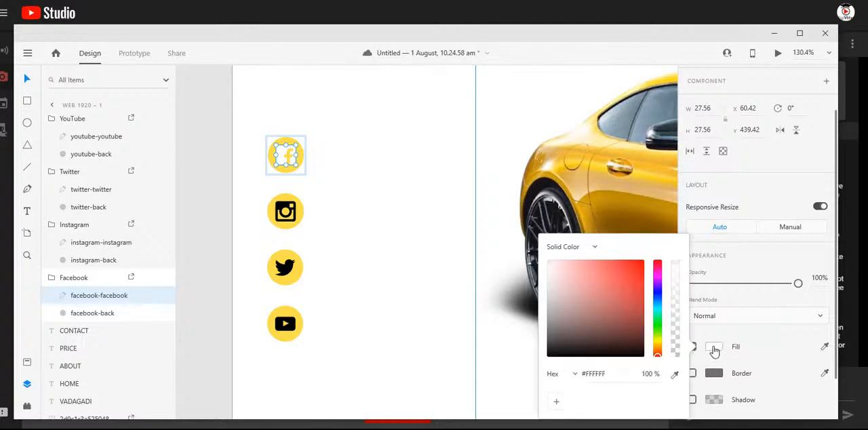
left_click(675, 374)
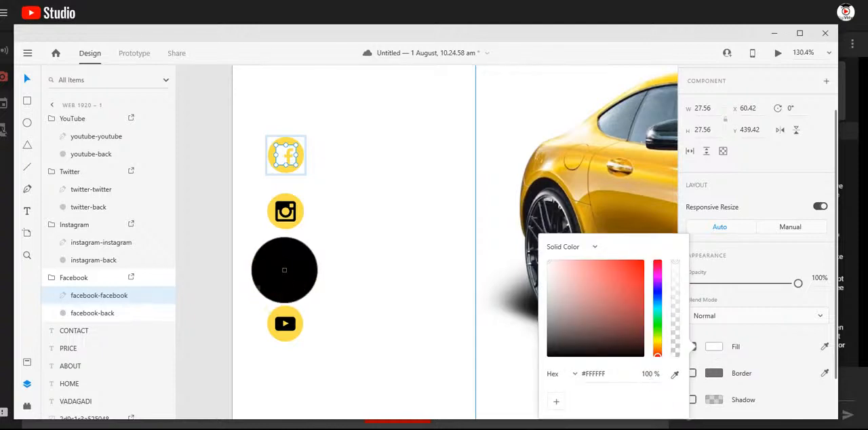
left_click(286, 271)
left_click(226, 198)
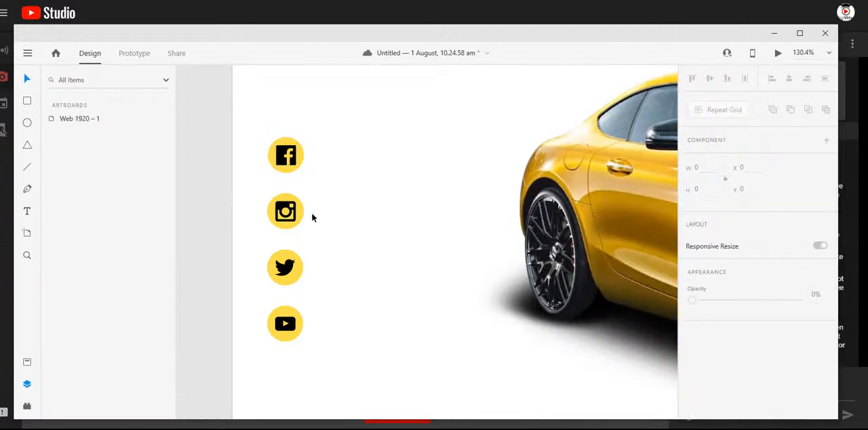
- Move the Instagram, Twitter and YouTube icons up below the Facebook icon with equal 12 px gaps between the icons
scroll(311, 212, "down", 5)
scroll(313, 219, "down", 1)
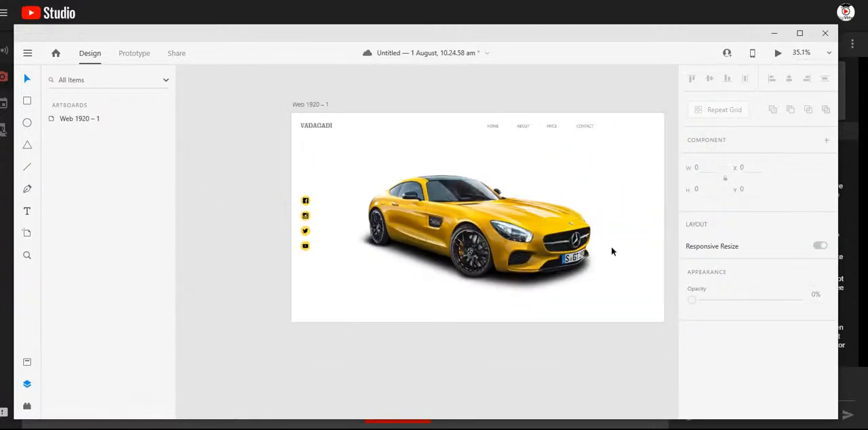
scroll(612, 249, "up", 1)
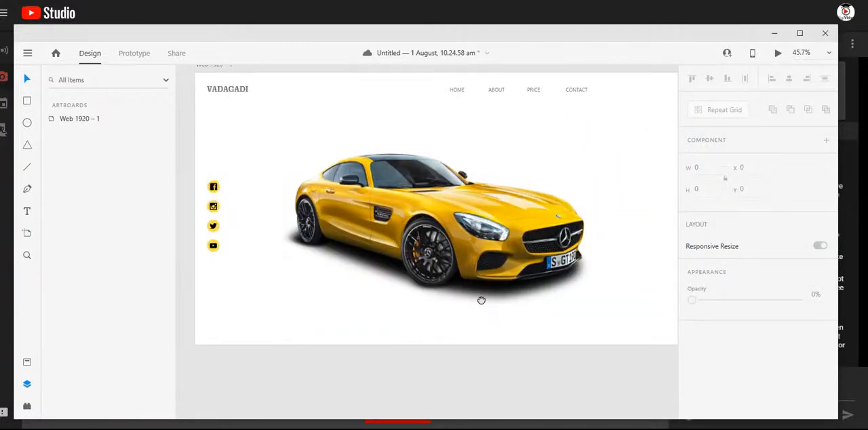
left_click_drag(481, 298, 474, 290)
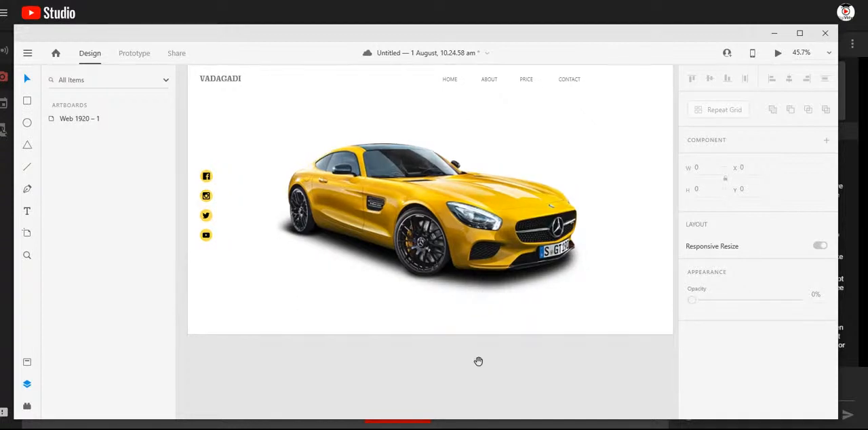
left_click_drag(475, 360, 465, 372)
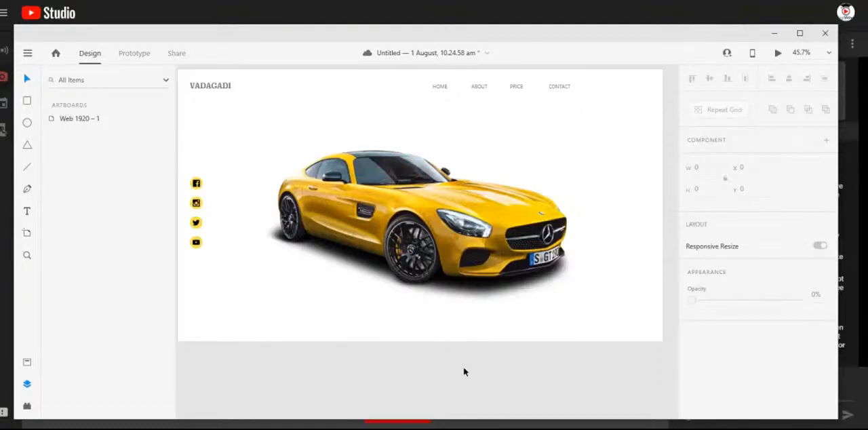
scroll(180, 203, "up", 5)
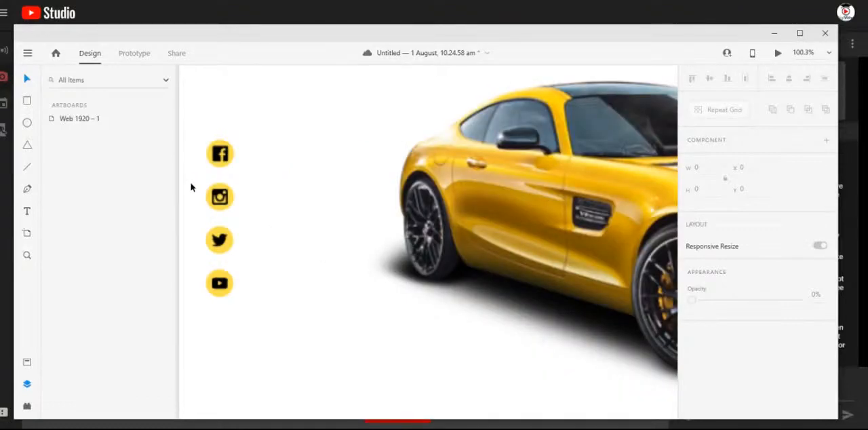
left_click(260, 197)
left_click_drag(262, 196, 261, 177)
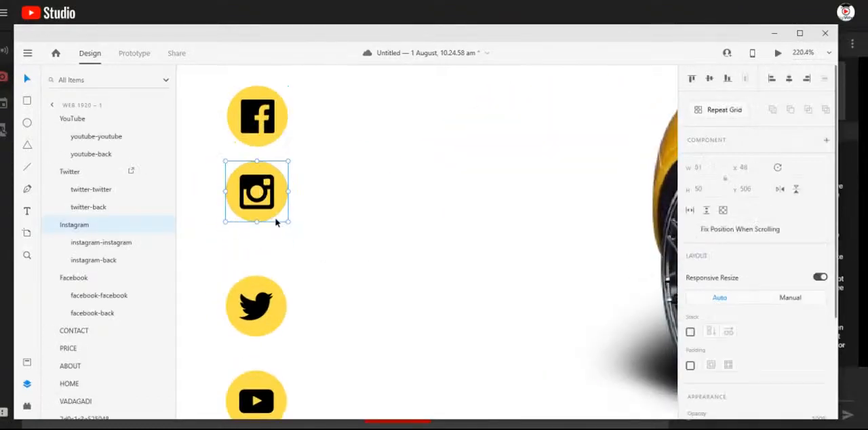
left_click(268, 274)
left_click_drag(268, 274, 267, 235)
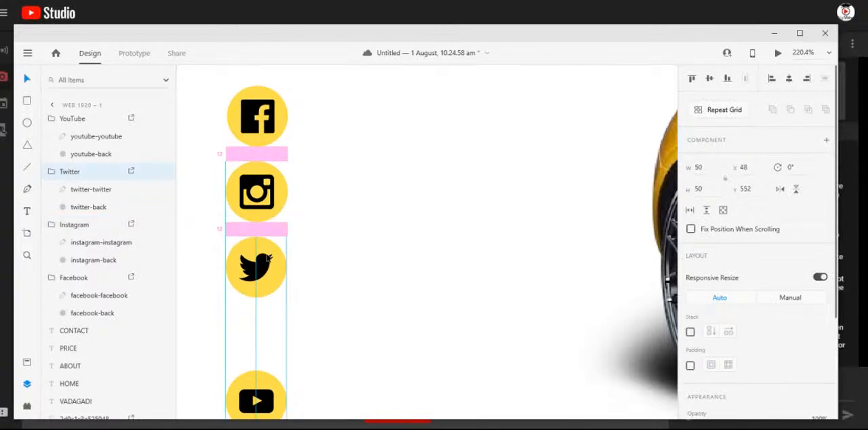
left_click_drag(273, 388, 271, 329)
scroll(319, 310, "down", 5)
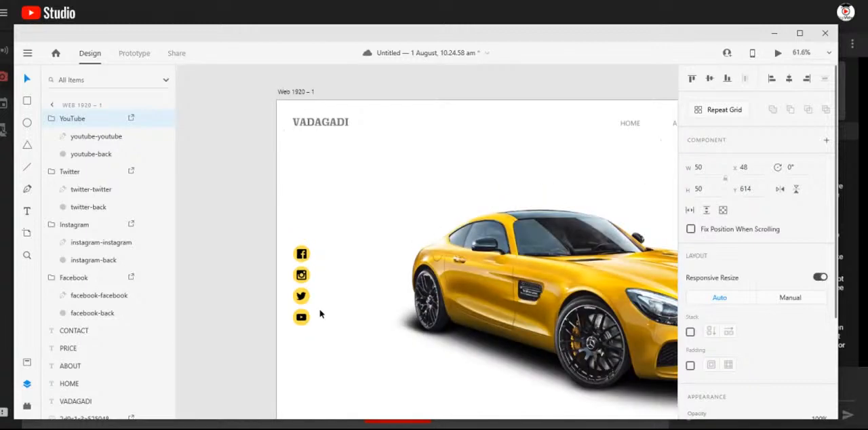
- Move the four social media icons together slightly down along the artboard's left margin and deselect them
left_click_drag(267, 258, 307, 331)
left_click(242, 298)
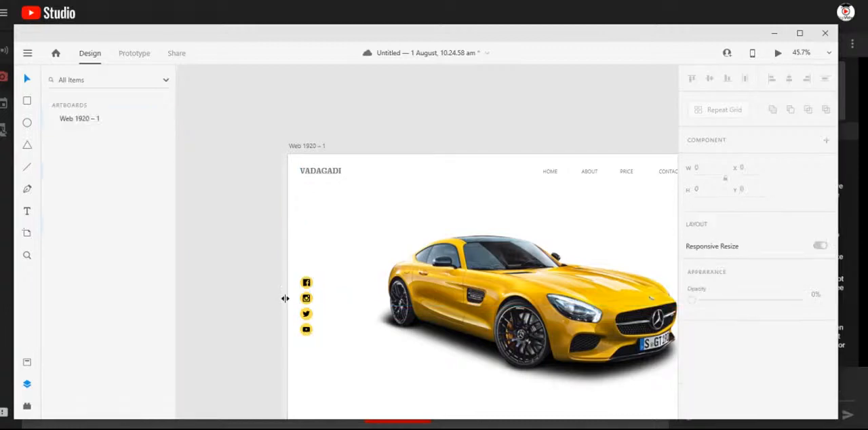
scroll(287, 296, "down", 2)
left_click_drag(384, 323, 327, 281)
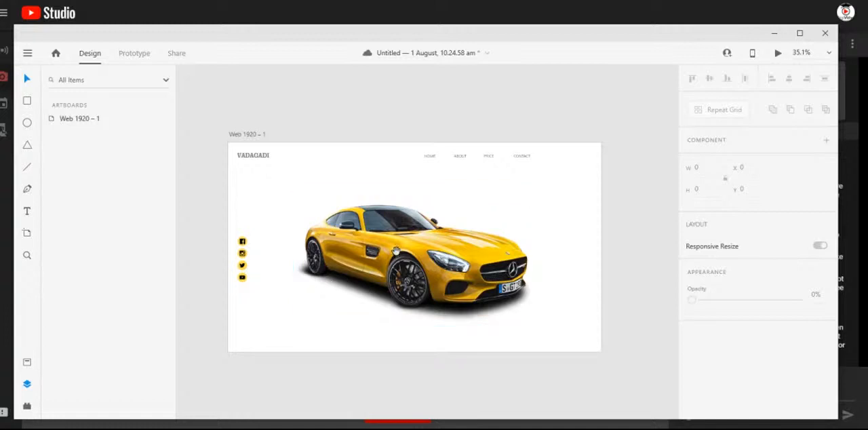
scroll(366, 285, "up", 2)
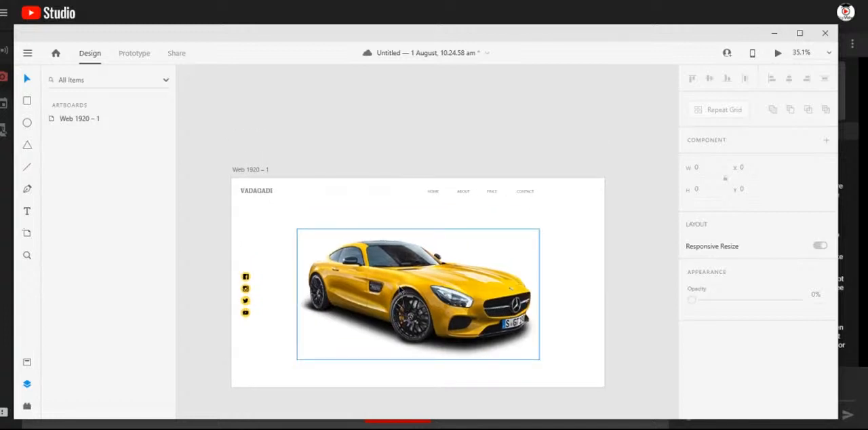
- Check the question about text spacing in the YouTube Studio live chat and examine the spacing of the HOME, ABOUT, PRICE and CONTACT labels in Adobe XD
left_click(378, 227)
left_click(27, 212)
key("alt+Tab")
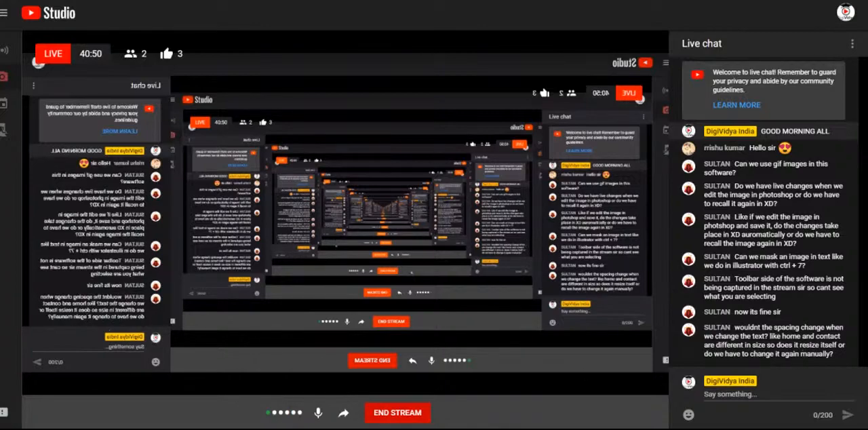
left_click(445, 388)
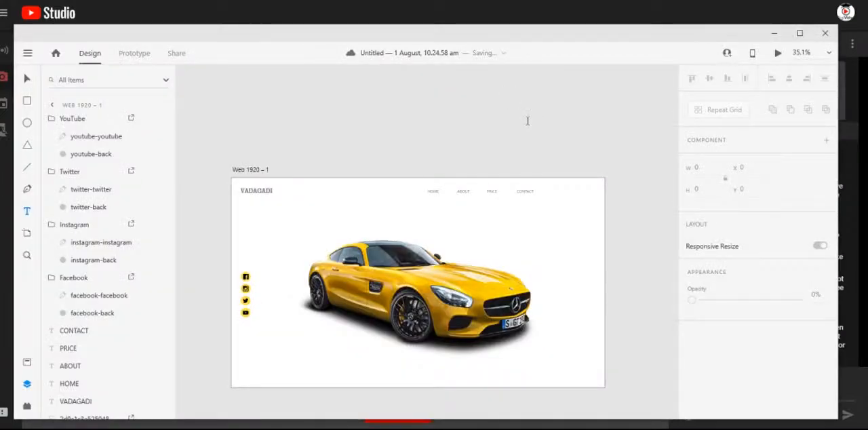
scroll(475, 201, "up", 5)
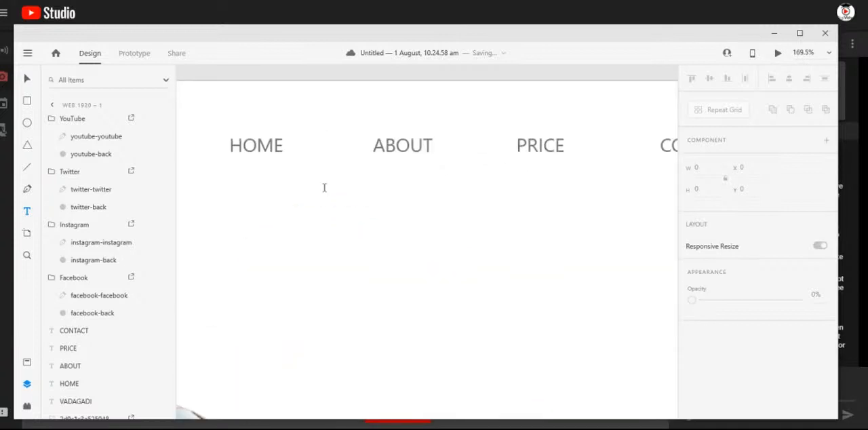
scroll(324, 188, "down", 2)
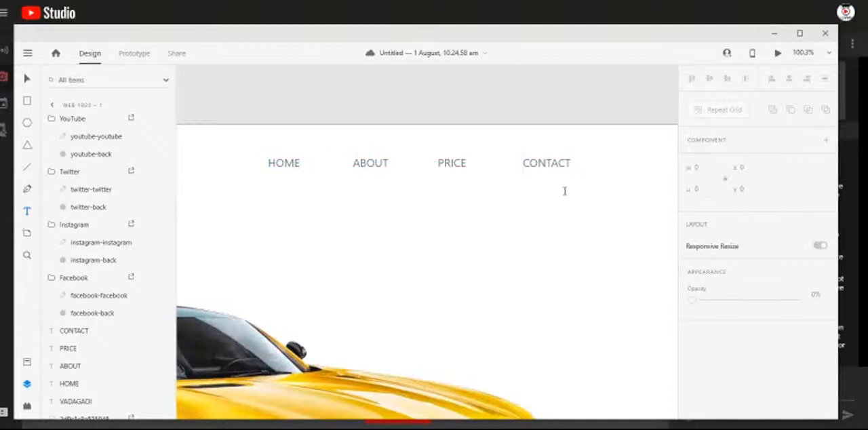
scroll(565, 190, "down", 5)
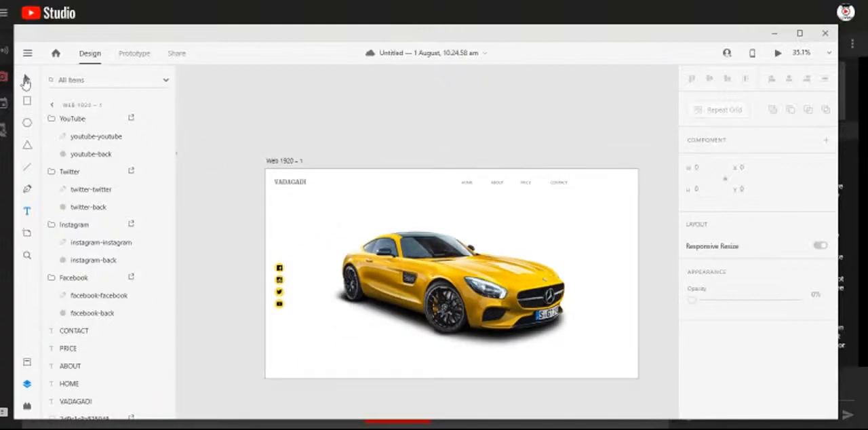
left_click(26, 82)
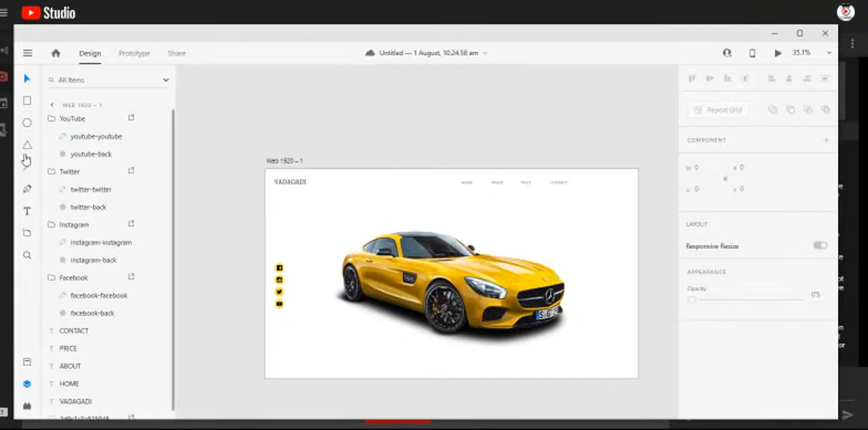
- Add the text "Create something extraordinary" on two lines above the car and leave text editing
left_click(27, 211)
left_click(473, 238)
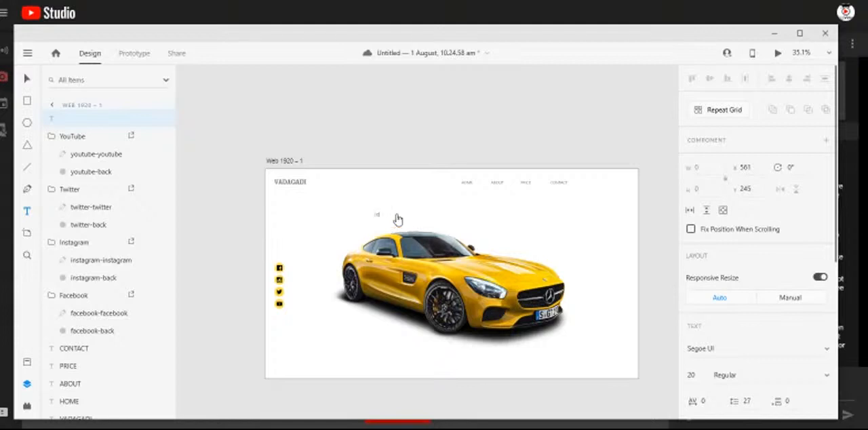
type("CR")
type("eate something extraor")
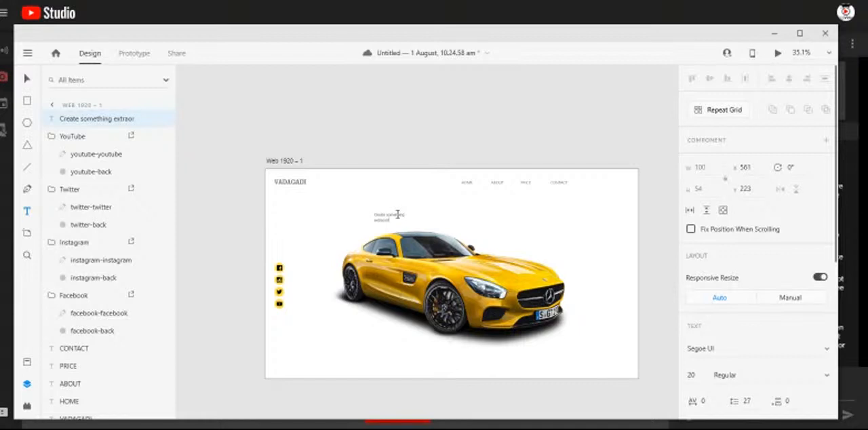
left_click(27, 78)
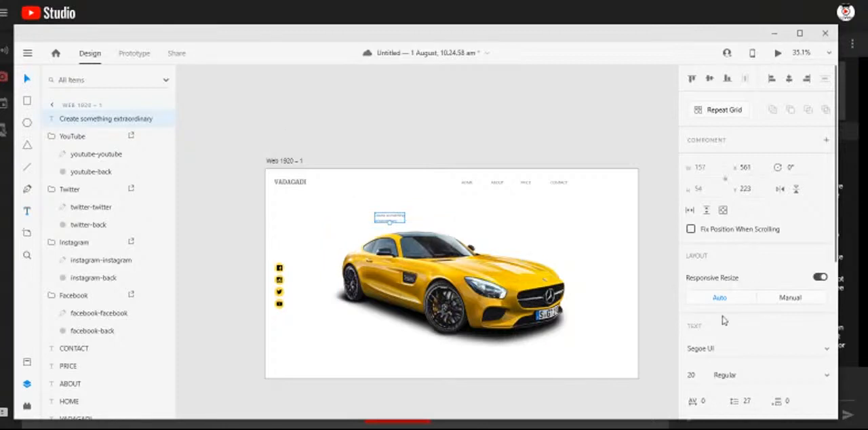
- Set the "Create something extraordinary" text to size 150 in the Gentium Basic font
left_click(698, 375)
key("Return")
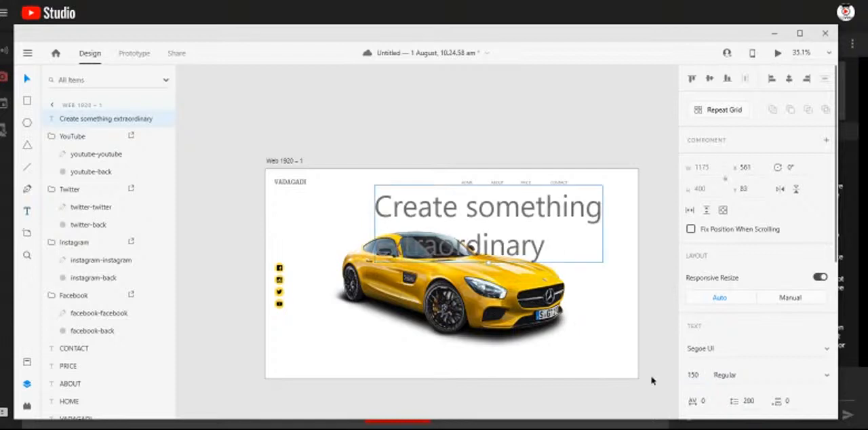
left_click(740, 352)
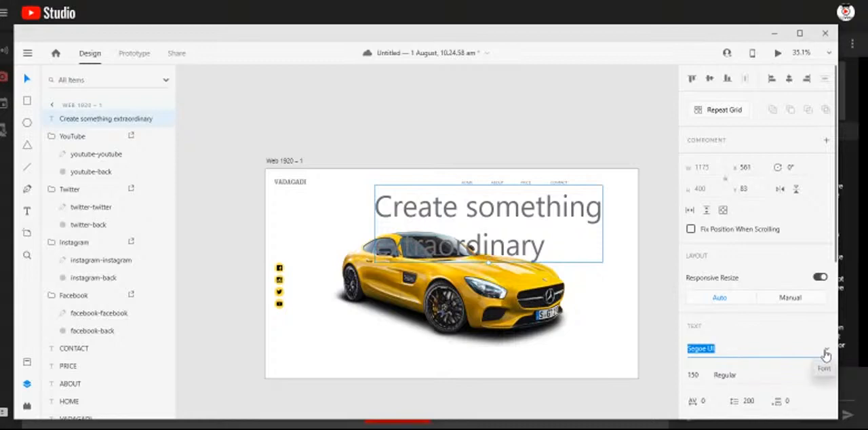
type("Gentium Basic")
key("Return")
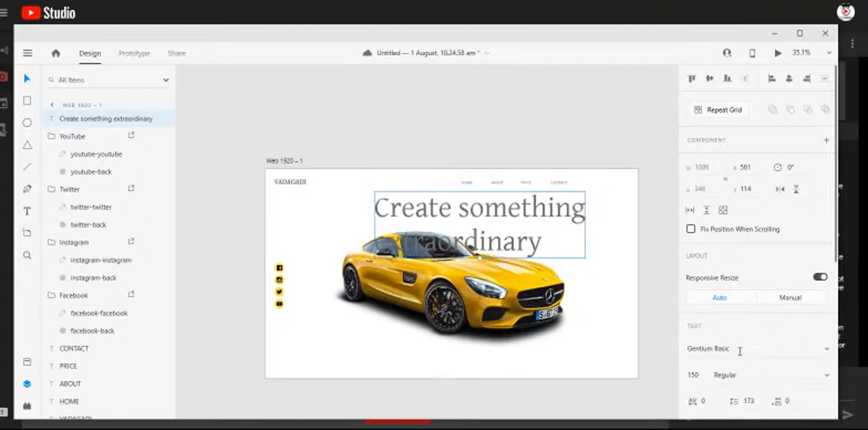
- Change the font of the "Create something extraordinary" headline to Geometr415 Blk BT
key("Up")
key("Down")
key("Down")
key("Down")
key("Down")
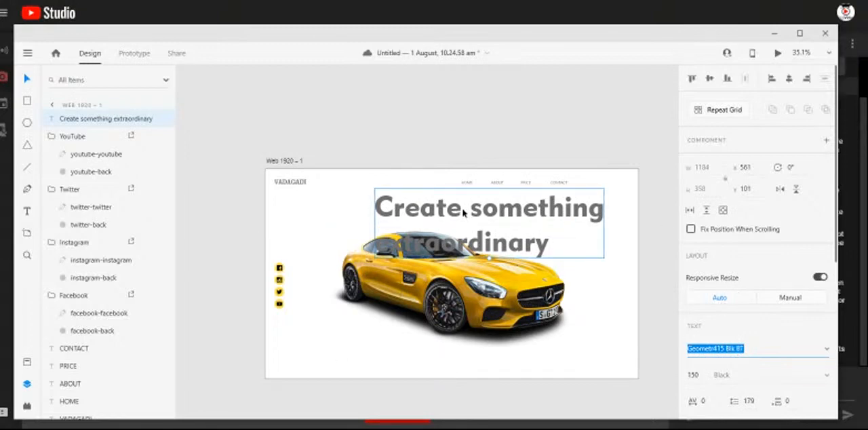
- Shift the headline left so it sits over the car and center-align its two lines
left_click(433, 217)
left_click_drag(433, 217, 411, 218)
scroll(756, 330, "down", 5)
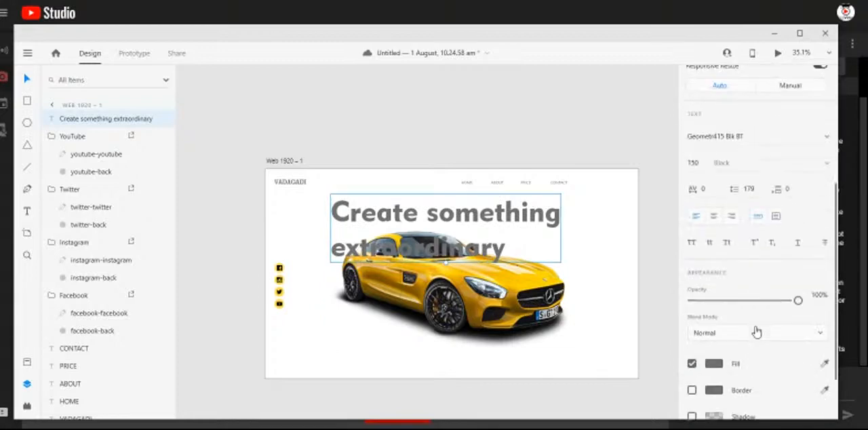
left_click(714, 215)
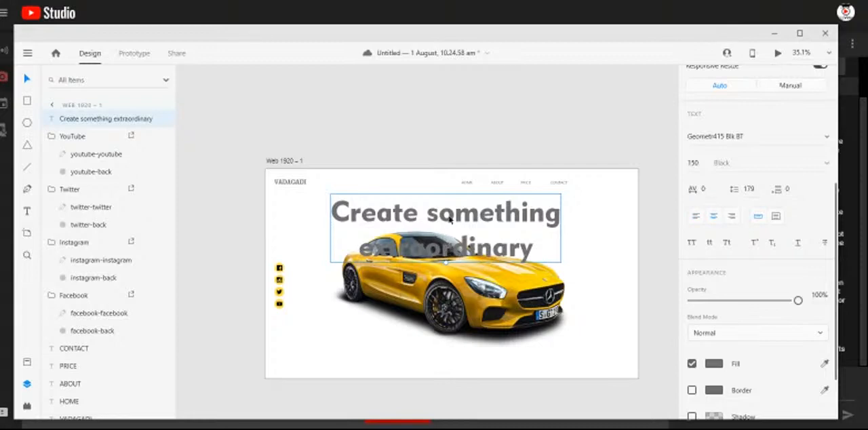
- Reduce the headline's line spacing to 150 and finally 100, and place the headline across the car's roof
left_click_drag(385, 247, 397, 328)
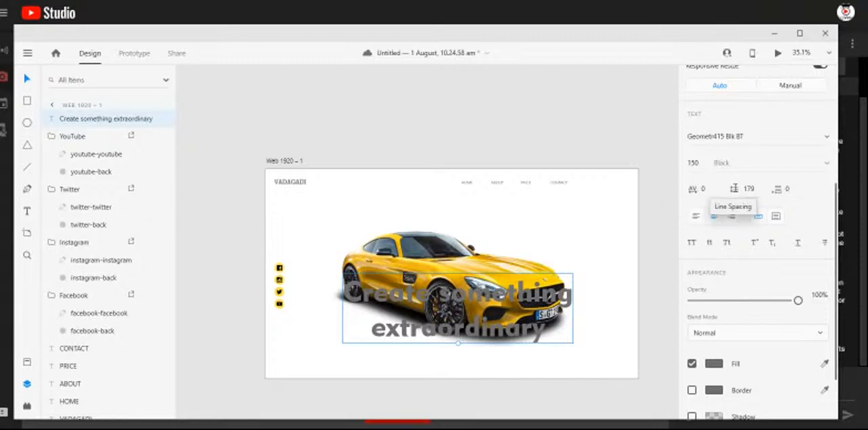
left_click(749, 190)
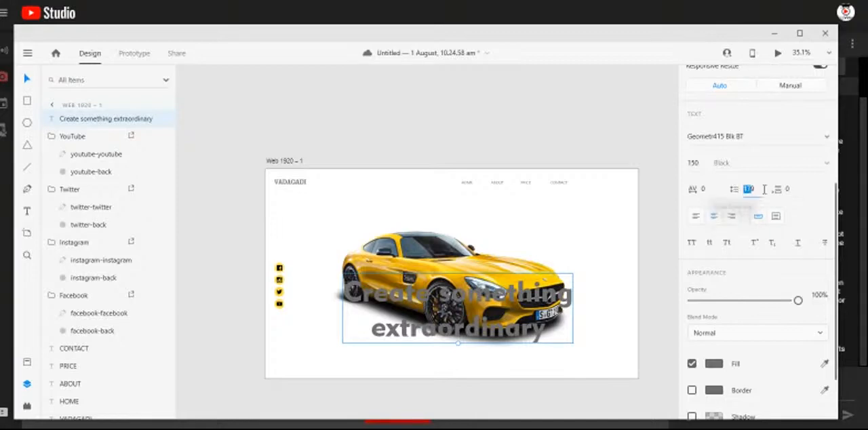
type("150")
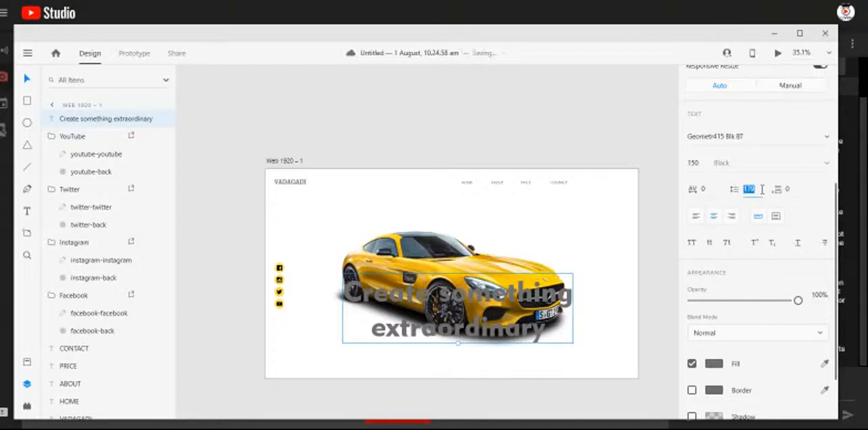
key("Return")
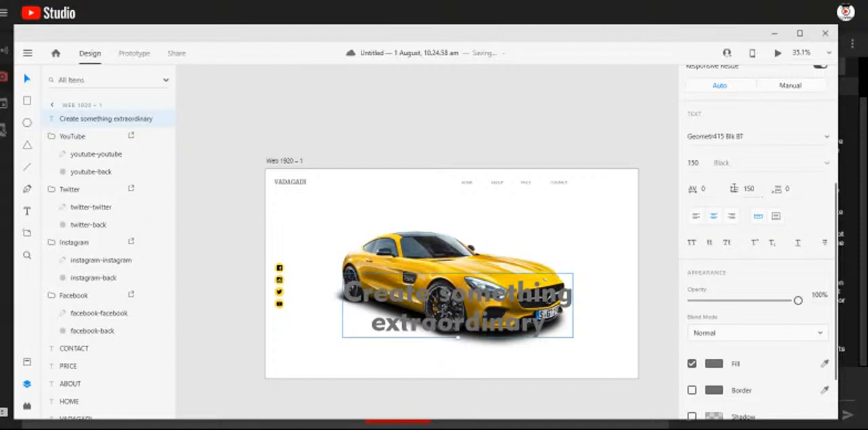
left_click(750, 189)
type("100")
key("Return")
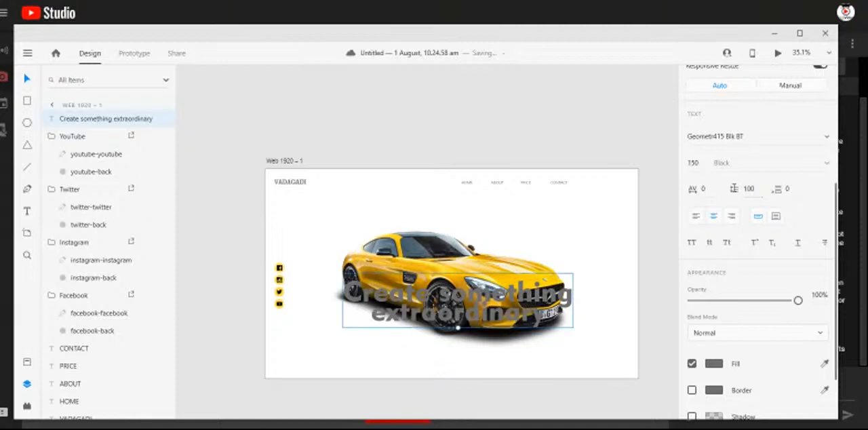
left_click_drag(512, 298, 504, 229)
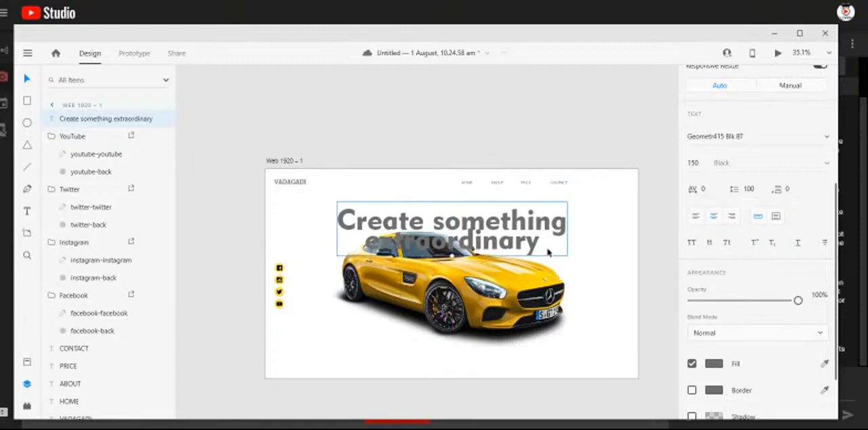
- Fill the headline with the yellow #FCE04D sampled from a social media icon and deselect it
left_click(714, 366)
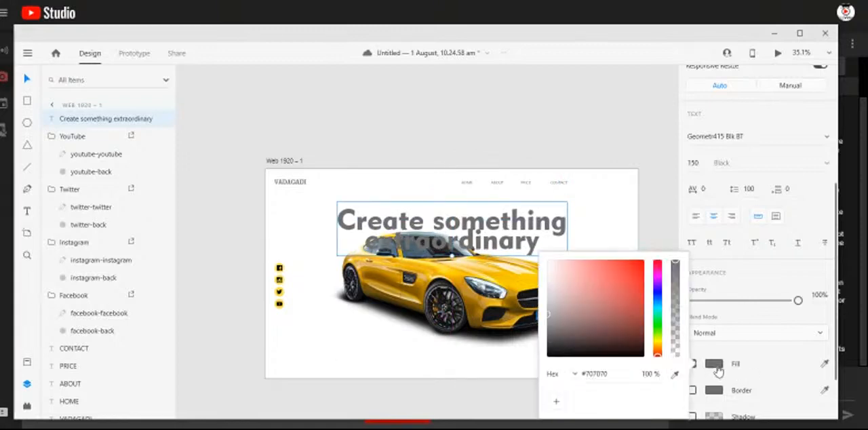
left_click(675, 376)
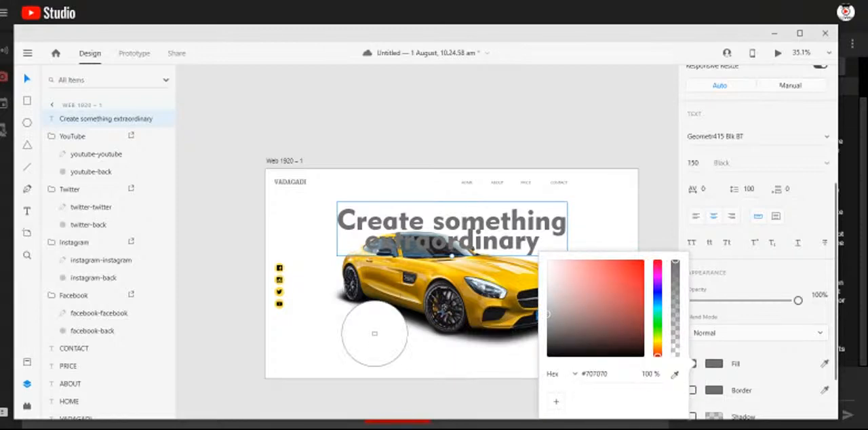
left_click(283, 306)
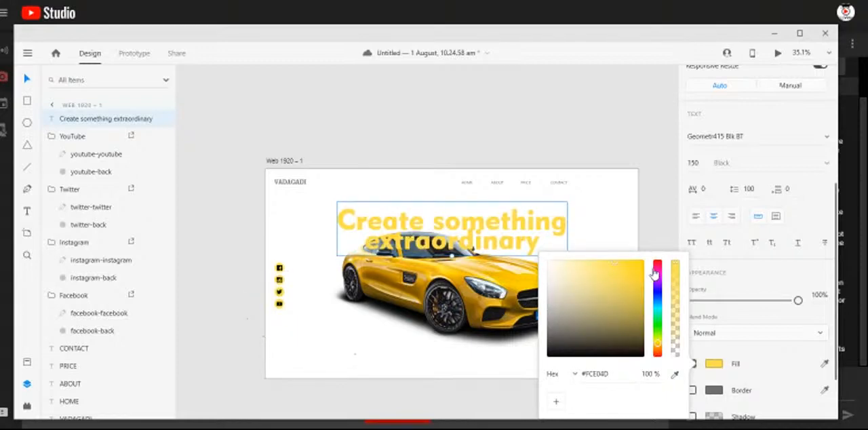
left_click(652, 228)
left_click(652, 229)
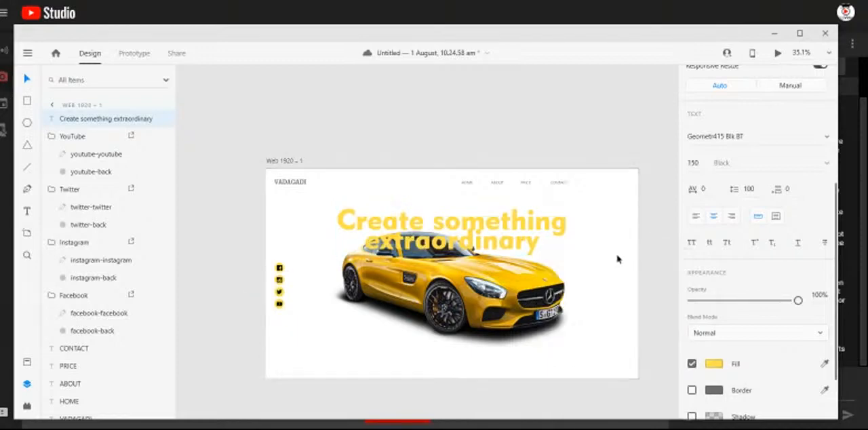
- Sample the car's bodywork until the headline's fill is the golden yellow #F2BF00, and deselect it
scroll(478, 272, "up", 3)
left_click(478, 229)
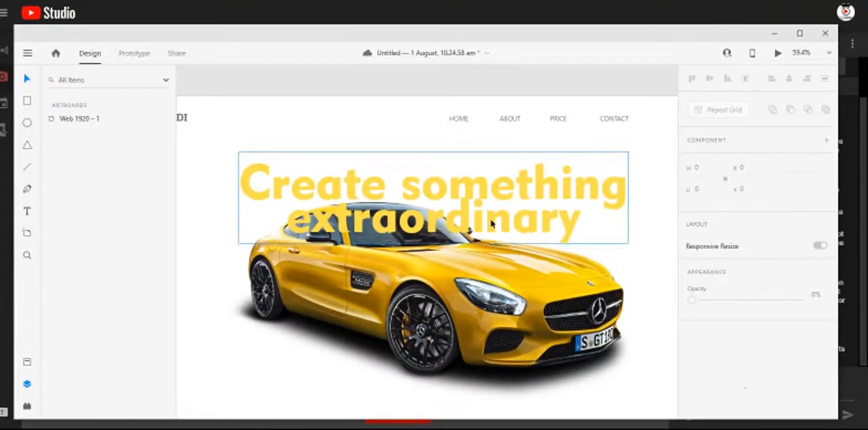
scroll(739, 387, "down", 4)
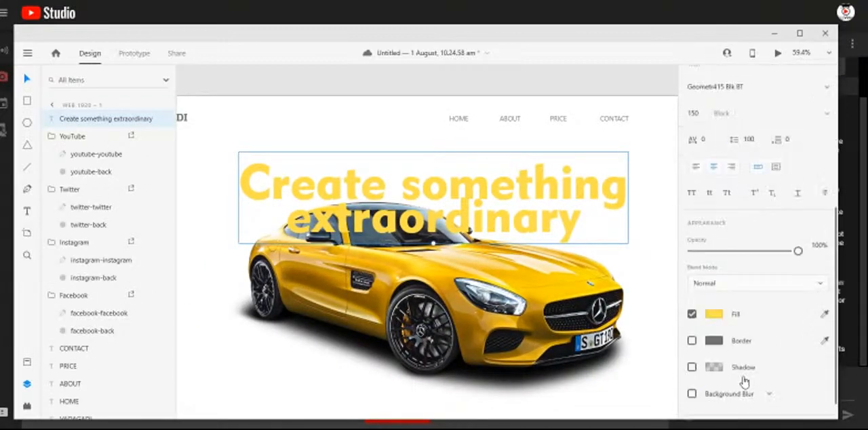
left_click(714, 311)
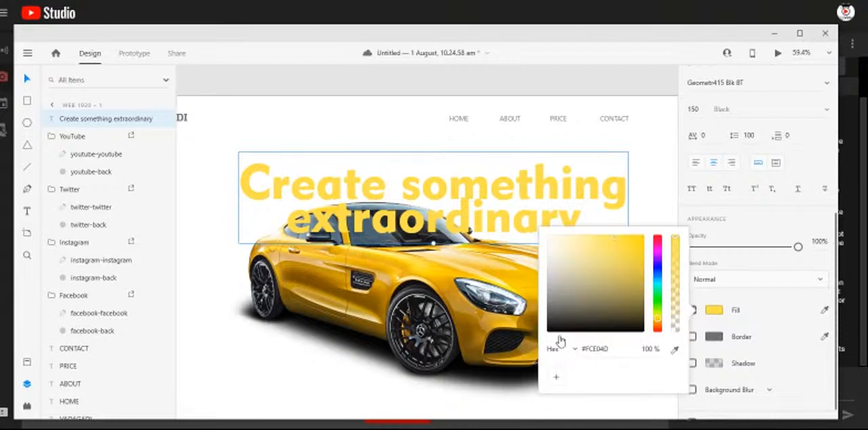
left_click(676, 350)
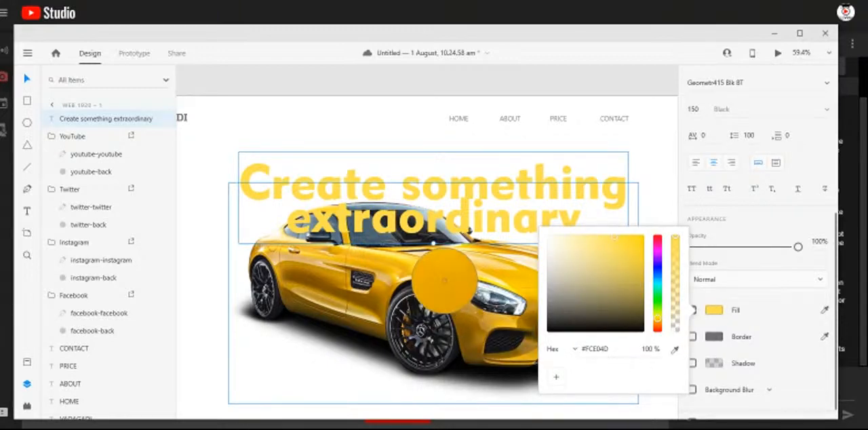
left_click(436, 275)
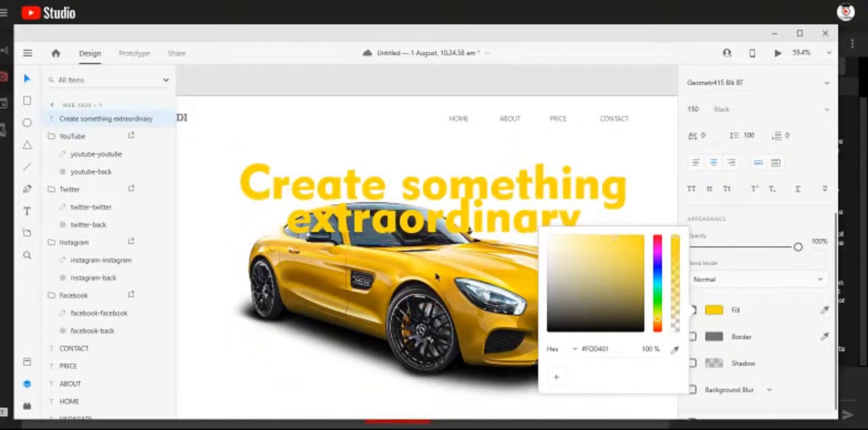
left_click(675, 350)
left_click(451, 286)
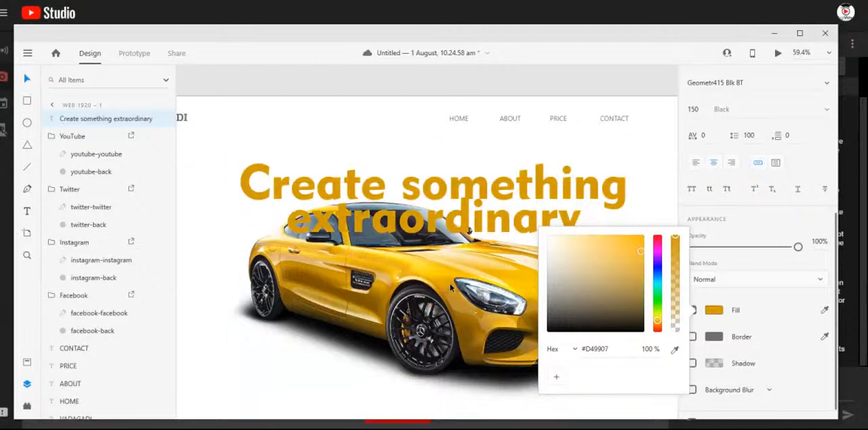
left_click(675, 350)
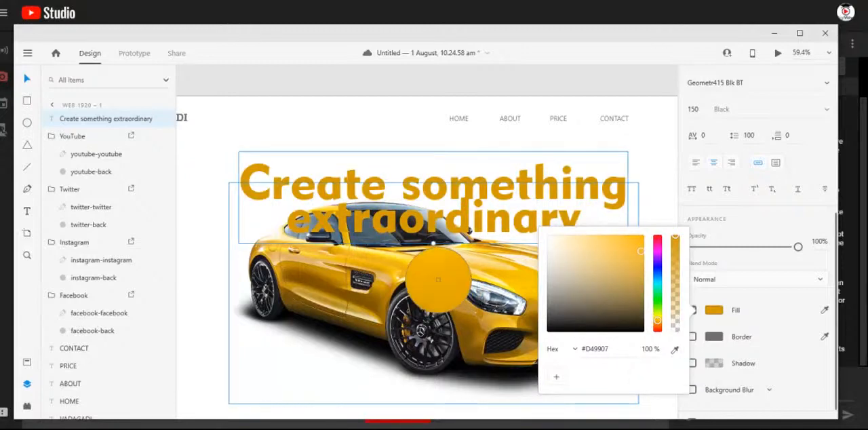
left_click(438, 277)
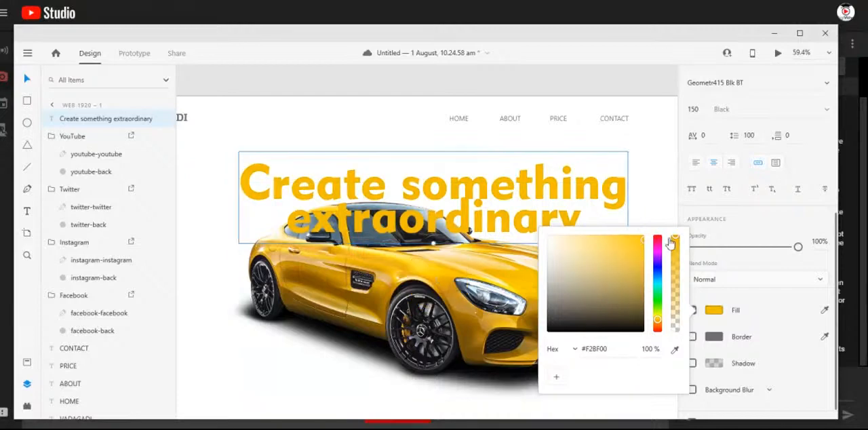
left_click(625, 91)
- Bring the car image to the front so it overlaps the headline, and deselect it
scroll(548, 212, "down", 4)
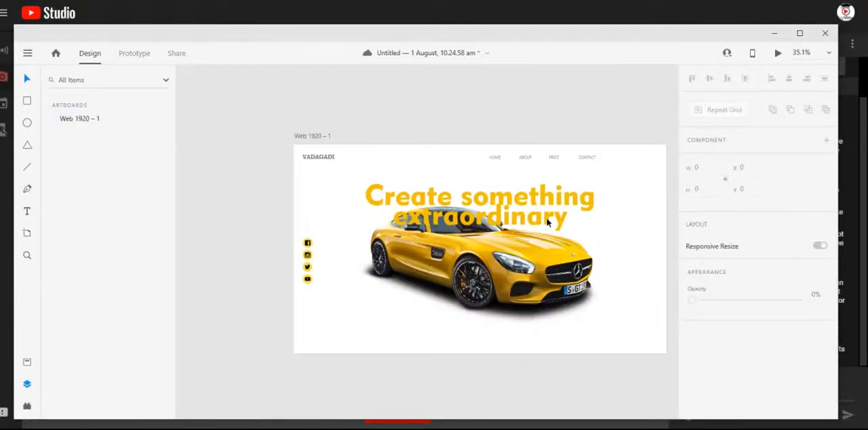
scroll(481, 258, "right", 3)
left_click(425, 264)
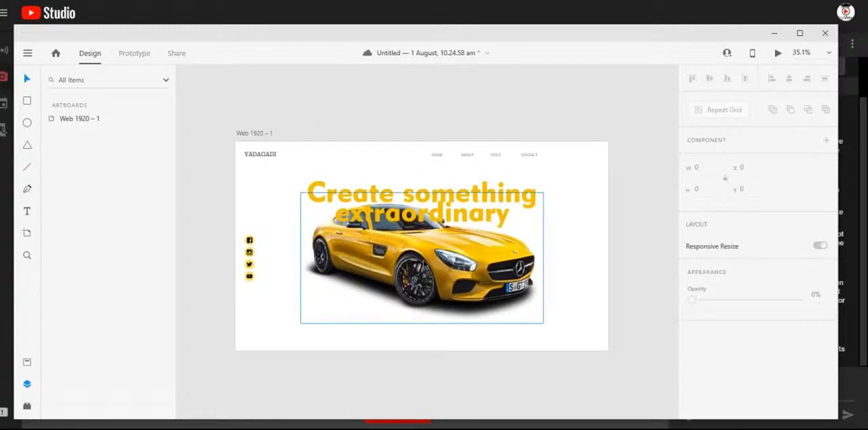
left_click(424, 265)
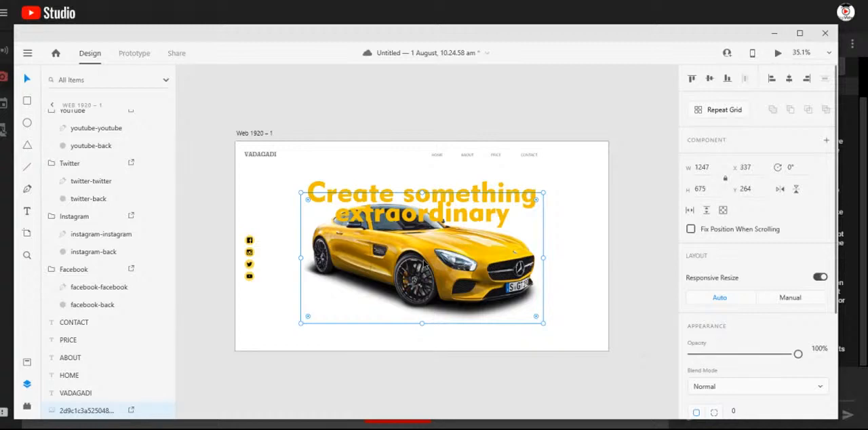
right_click(424, 264)
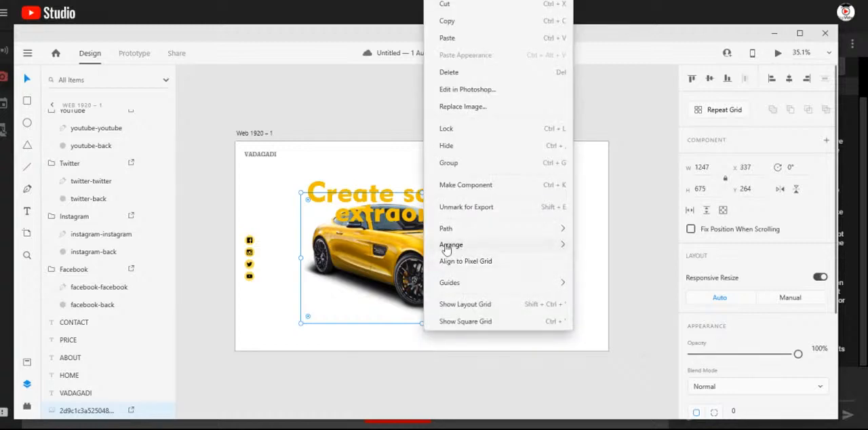
mouse_move(466, 250)
left_click(609, 247)
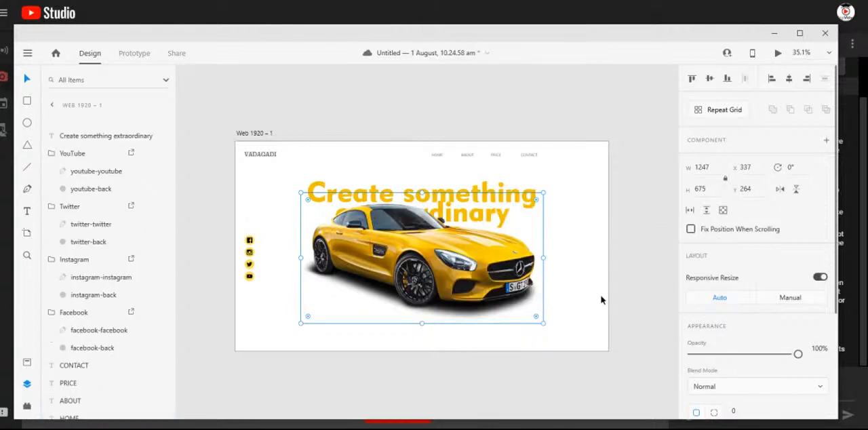
left_click(643, 211)
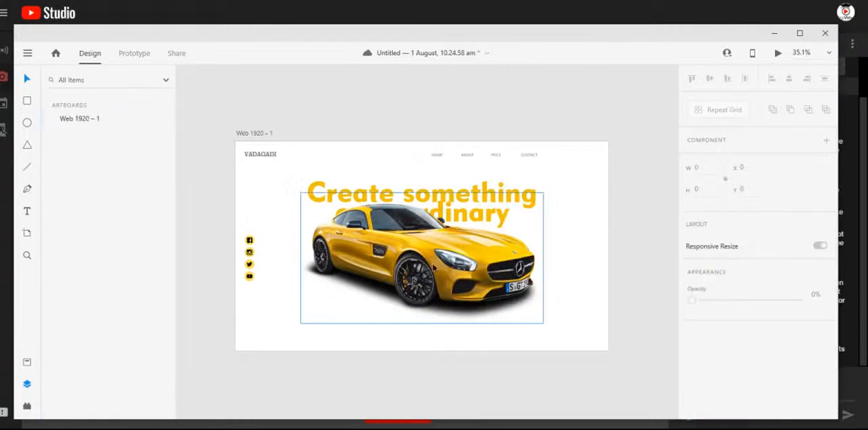
- Move the car image down to Y 296 and the headline up to X 368, Y 124, leaving nothing selected
left_click(435, 269)
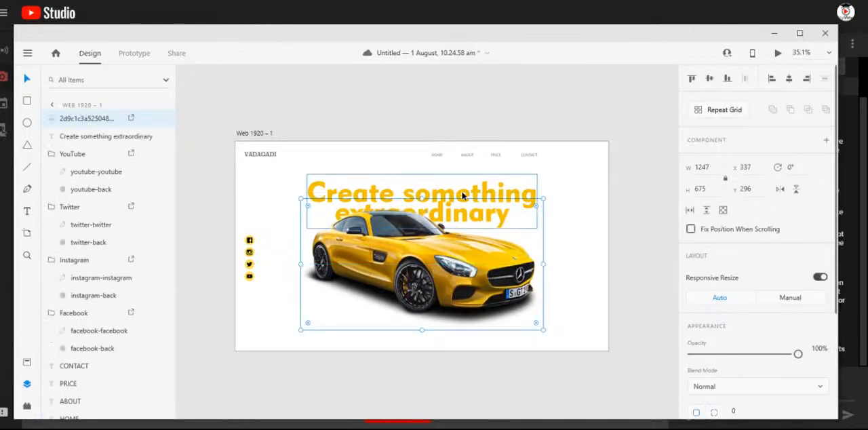
left_click_drag(459, 186, 462, 181)
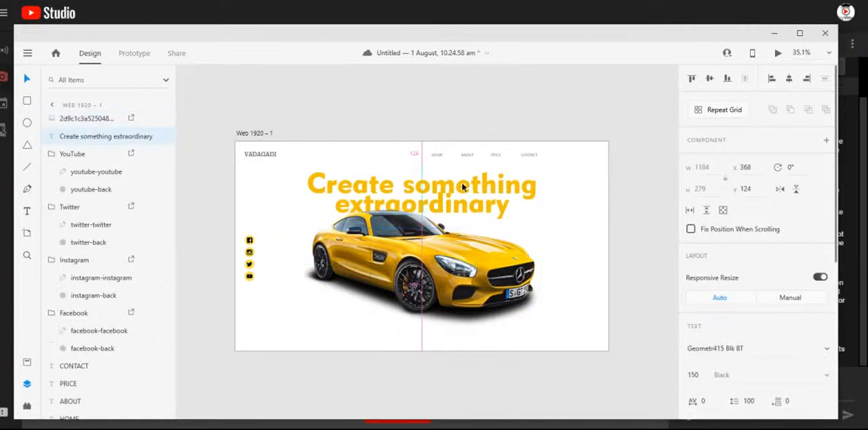
left_click(468, 288)
left_click(631, 244)
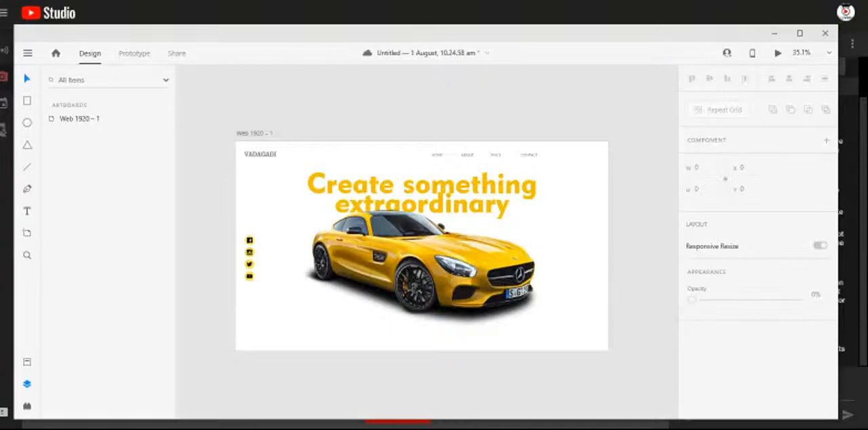
- Check the viewers' questions in the YouTube Studio live chat and return to Adobe XD
key("alt+Tab")
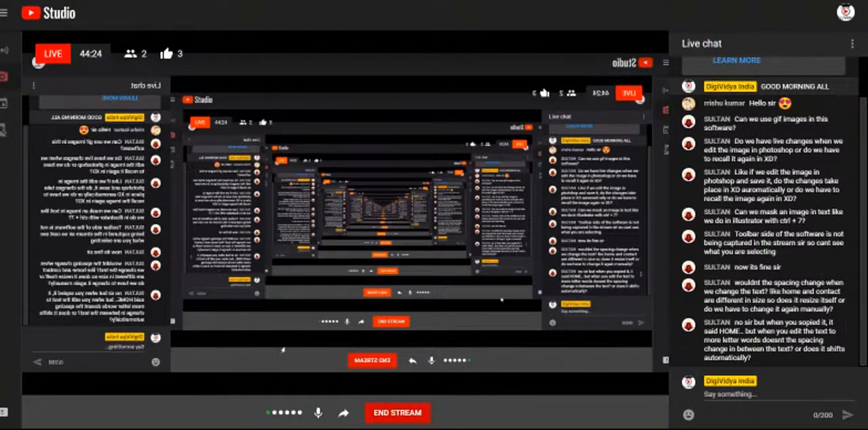
mouse_move(403, 429)
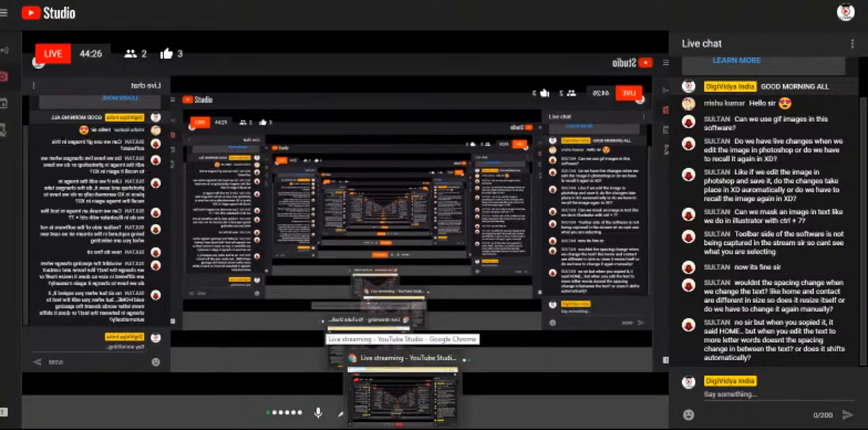
mouse_move(435, 426)
left_click(446, 402)
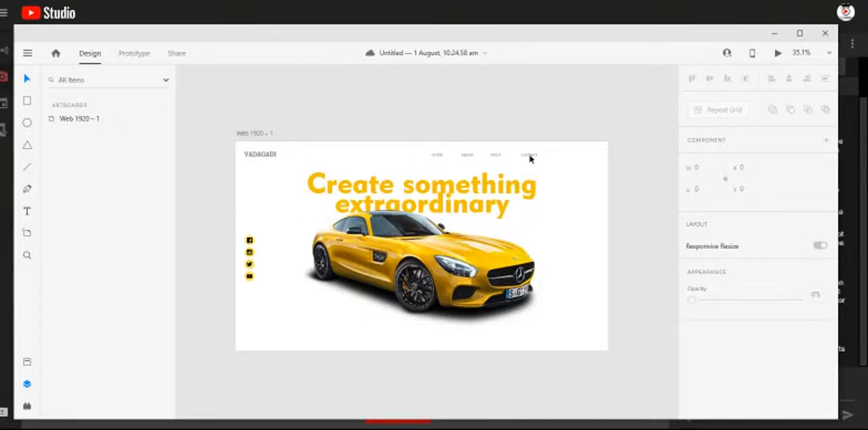
- Move the HOME, ABOUT, PRICE and CONTACT labels together toward the artboard's right margin, to X 1280
left_click_drag(409, 136, 499, 162)
key("ctrl+z")
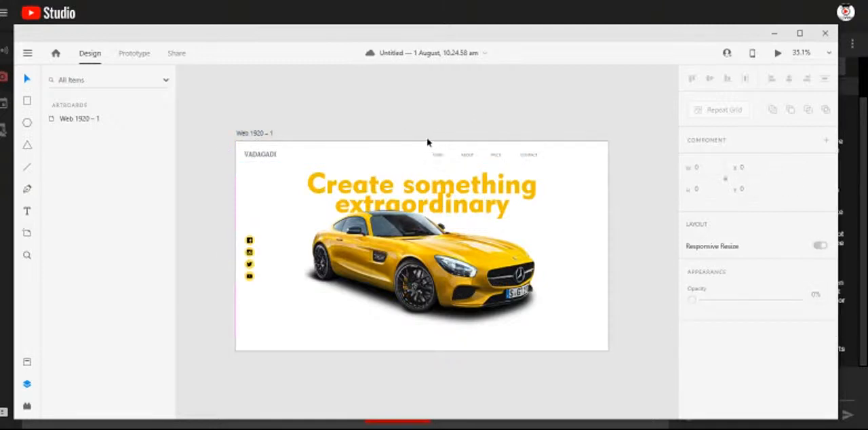
left_click_drag(426, 149, 587, 157)
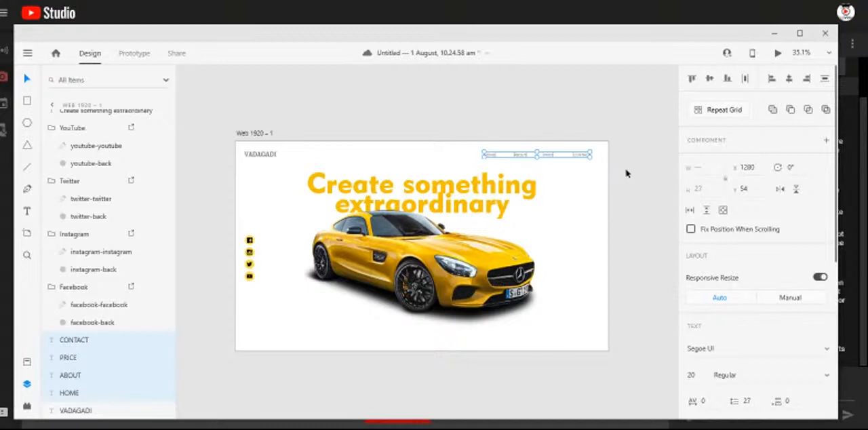
- Deselect the navigation labels and draw a narrow vertical rectangle, about 14 by 105, below the social icons near the artboard's lower-left corner
left_click(630, 190)
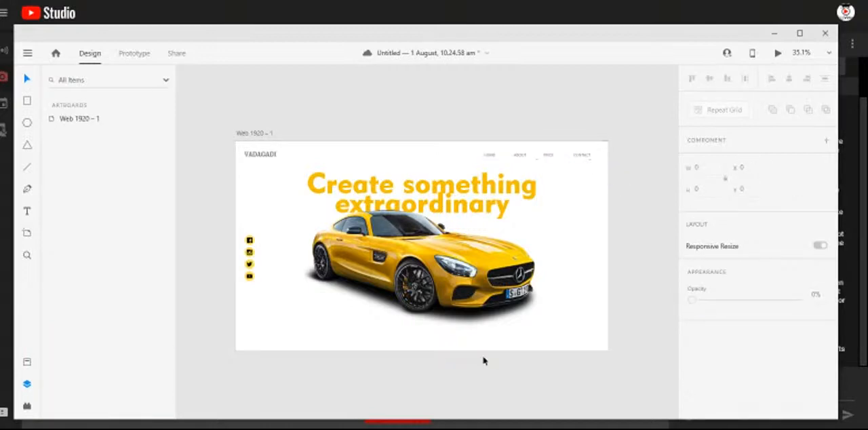
scroll(483, 361, "up", 2)
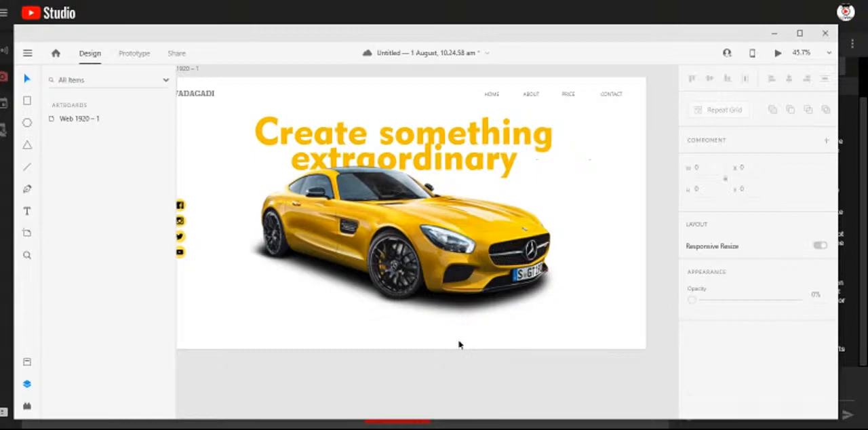
scroll(378, 292, "down", 4)
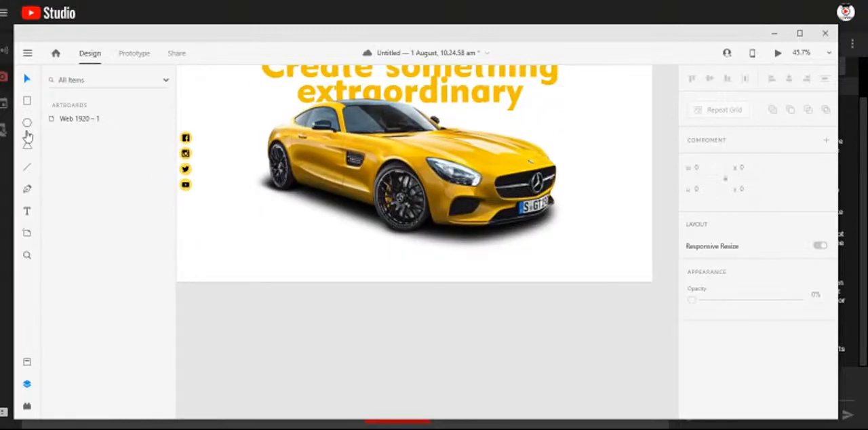
left_click(28, 102)
left_click_drag(186, 243, 189, 269)
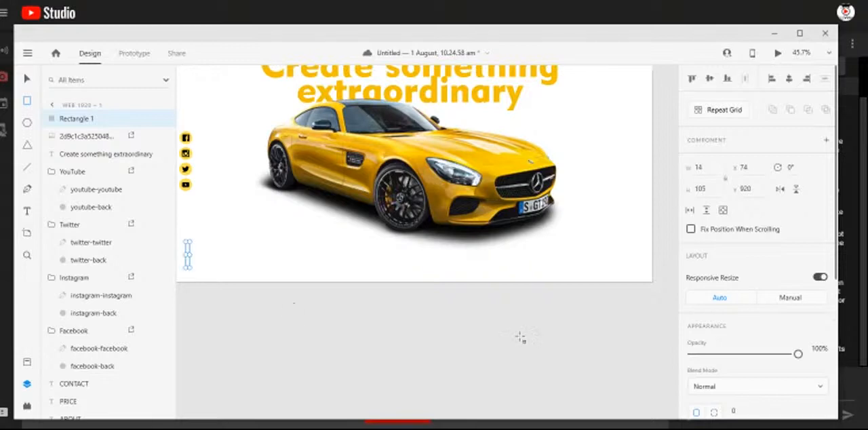
- Remove the rectangle's border and fill it with the golden yellow #F2BF00 sampled from the headline
scroll(757, 366, "down", 3)
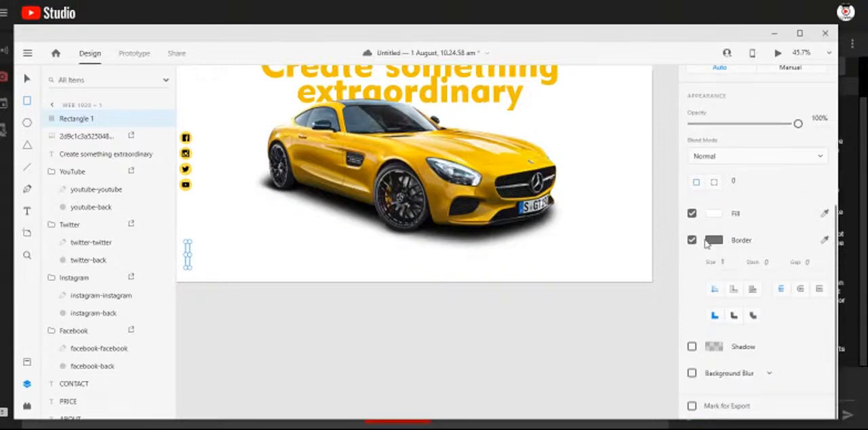
left_click(692, 240)
scroll(698, 241, "up", 2)
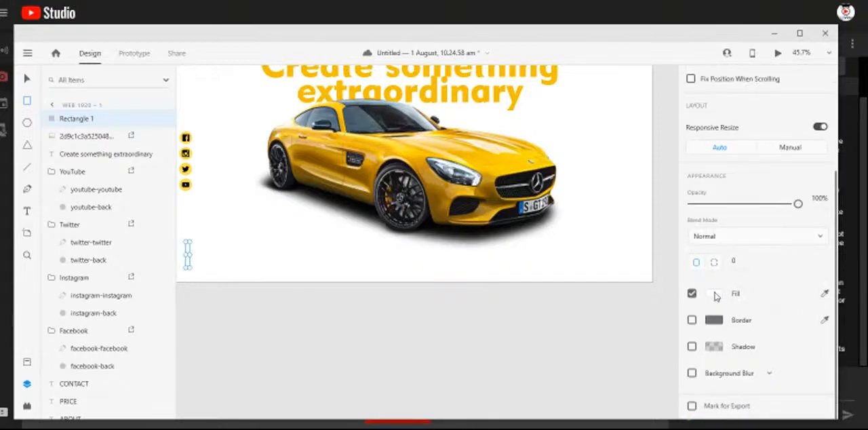
left_click(714, 293)
left_click(676, 343)
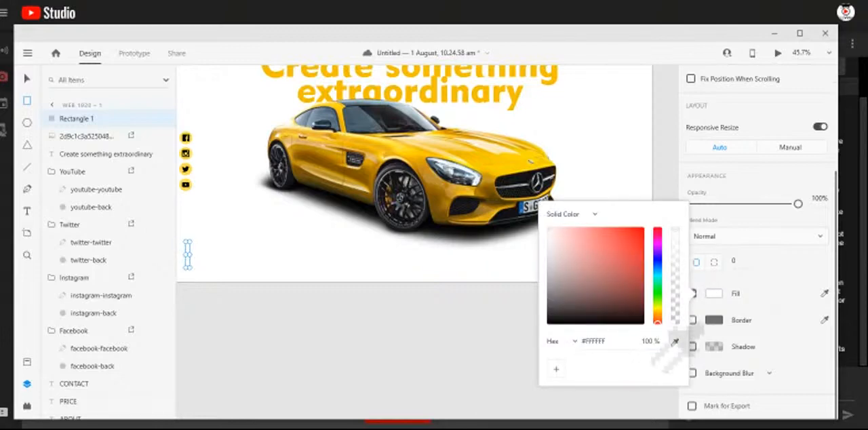
left_click(402, 100)
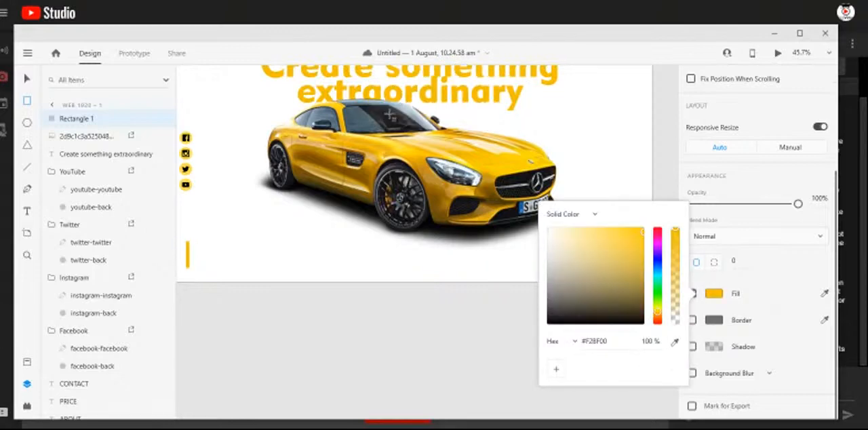
left_click(27, 81)
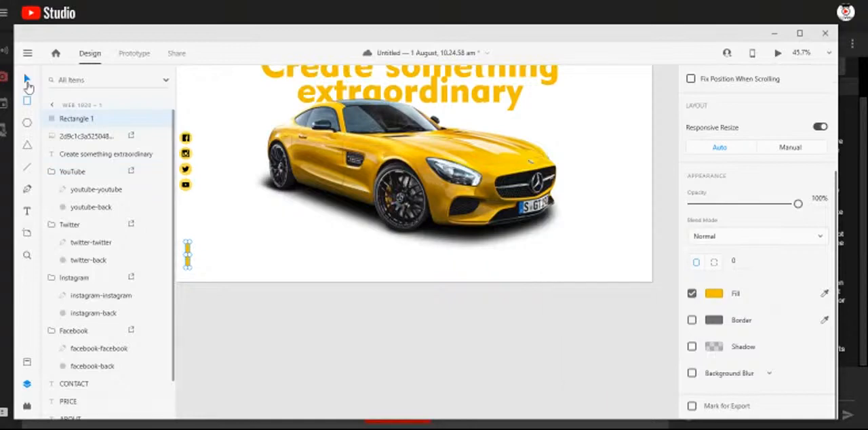
- Add a text label at font size 30 beside the golden bar containing the company's phone number
left_click(28, 212)
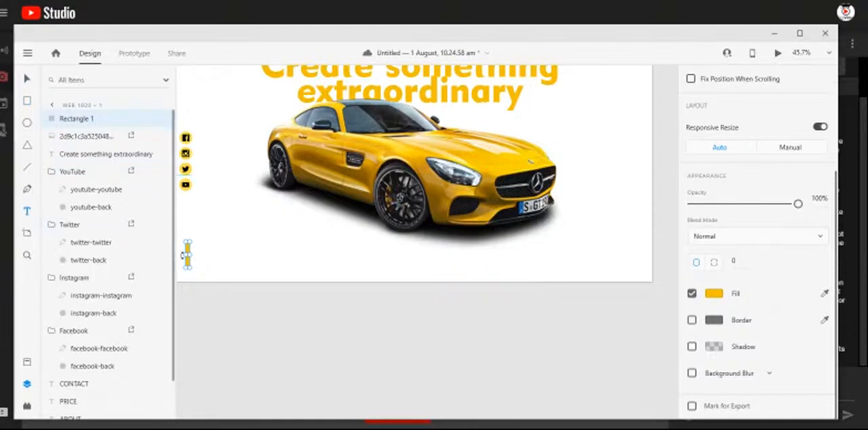
left_click(201, 253)
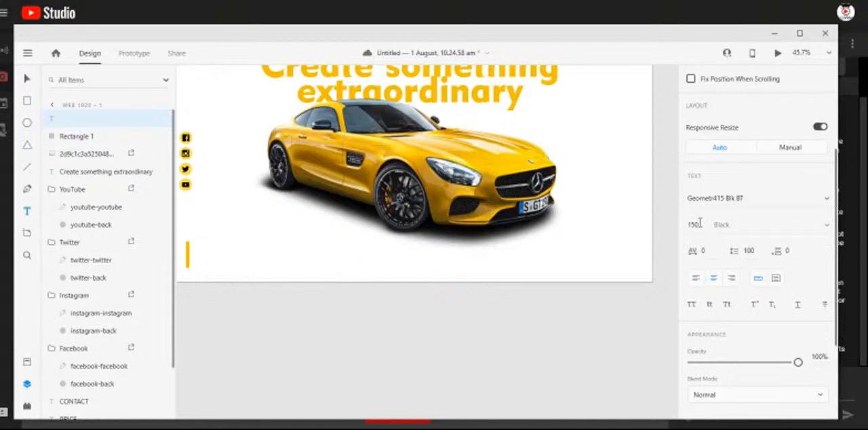
key("Escape")
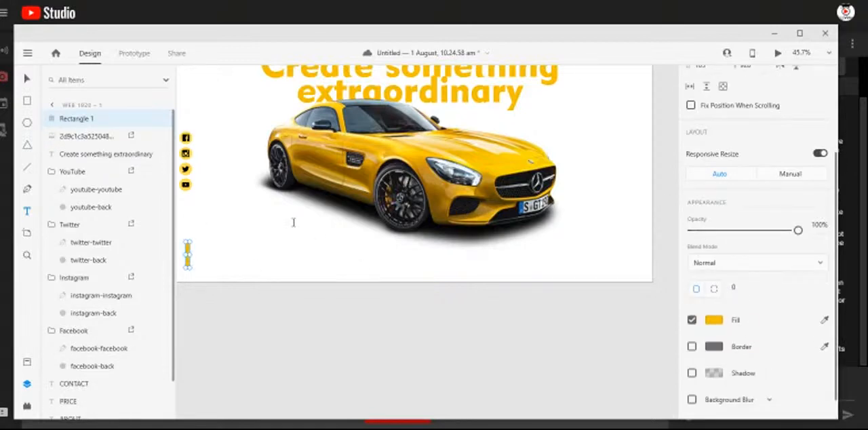
left_click(204, 251)
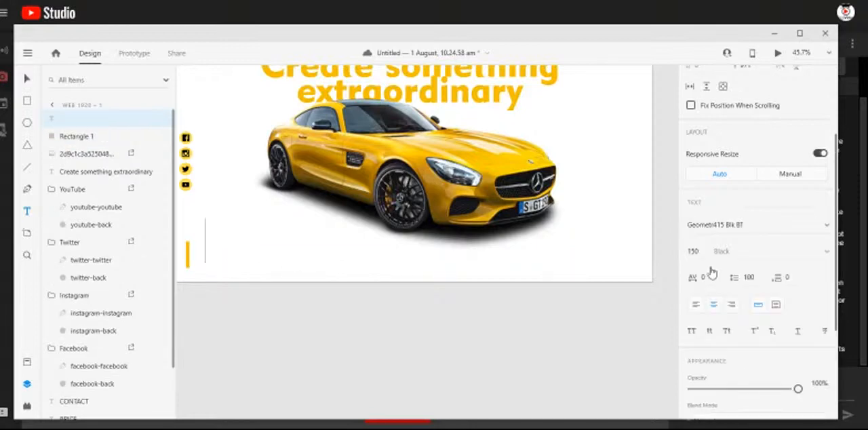
double_click(692, 251)
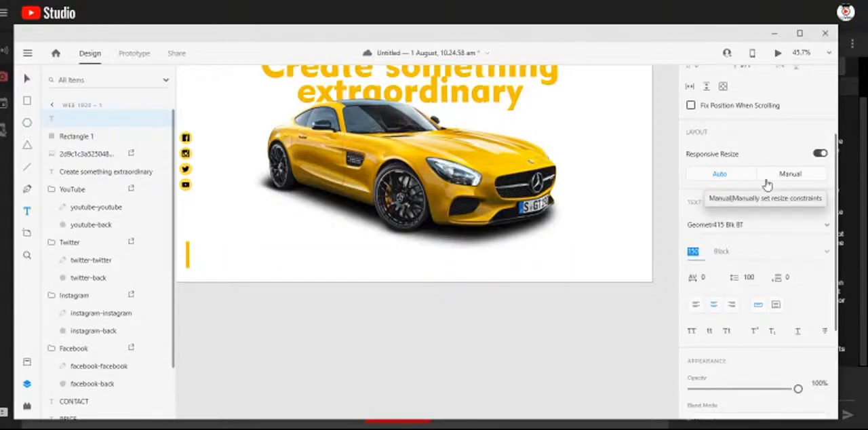
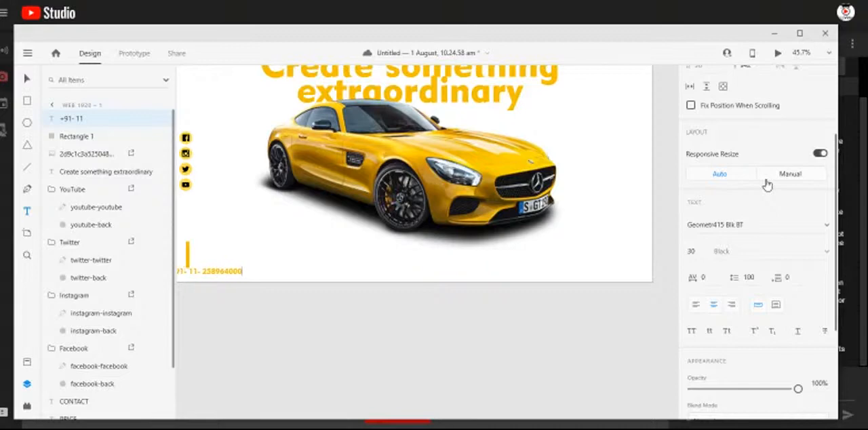
- Left-align the phone number text and move it just right of the golden bar, to X 99, Y 953
left_click(27, 82)
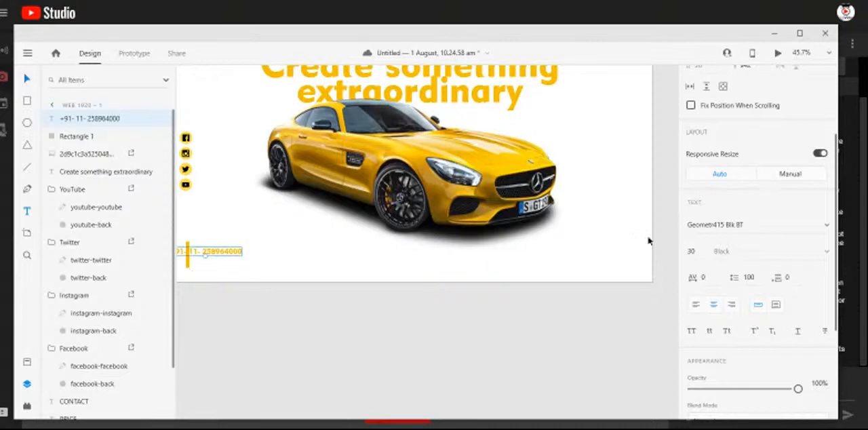
left_click(696, 406)
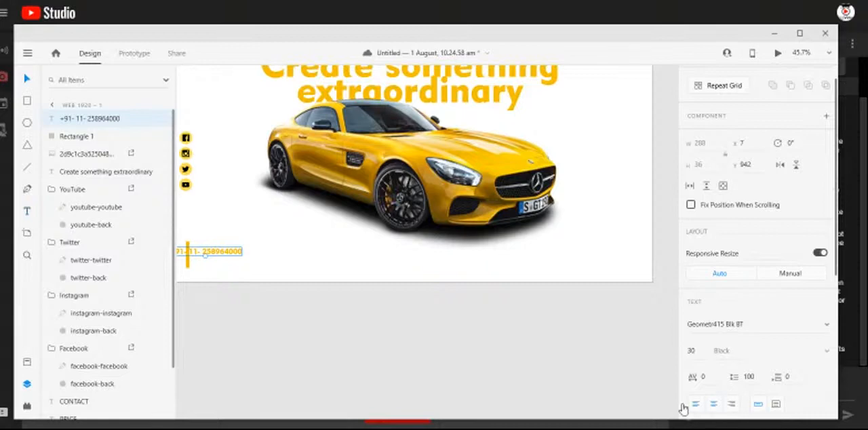
mouse_move(251, 256)
left_mouse_down()
mouse_move(267, 253)
mouse_move(247, 257)
left_mouse_up()
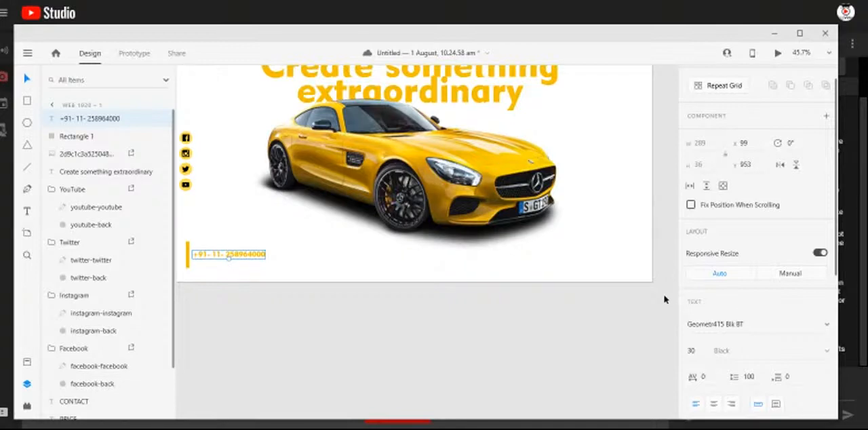
- Set the phone number's fill to black #000000 and place a duplicate of the label to its right
scroll(736, 367, "down", 3)
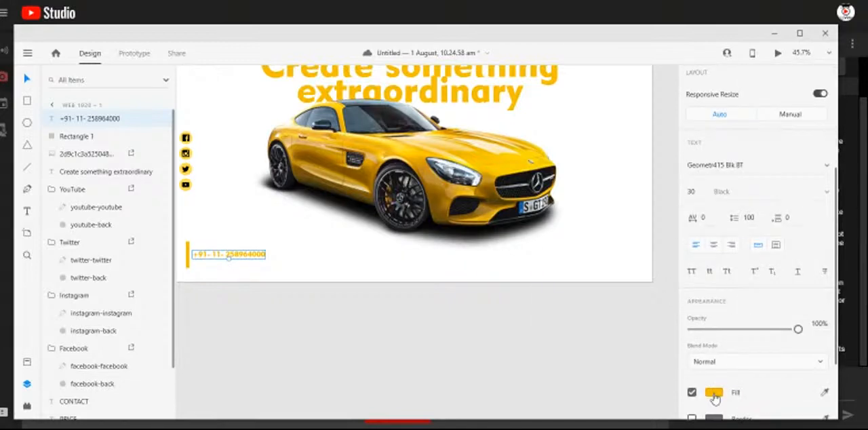
left_click(712, 395)
left_click_drag(604, 322, 649, 363)
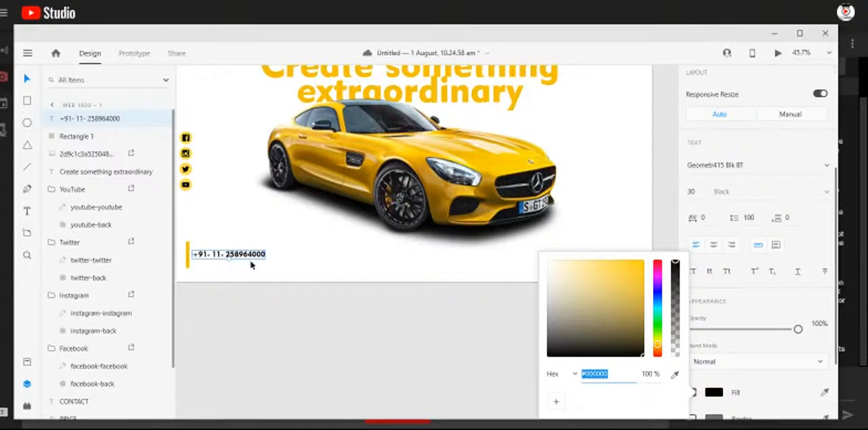
left_click_drag(254, 256, 331, 259)
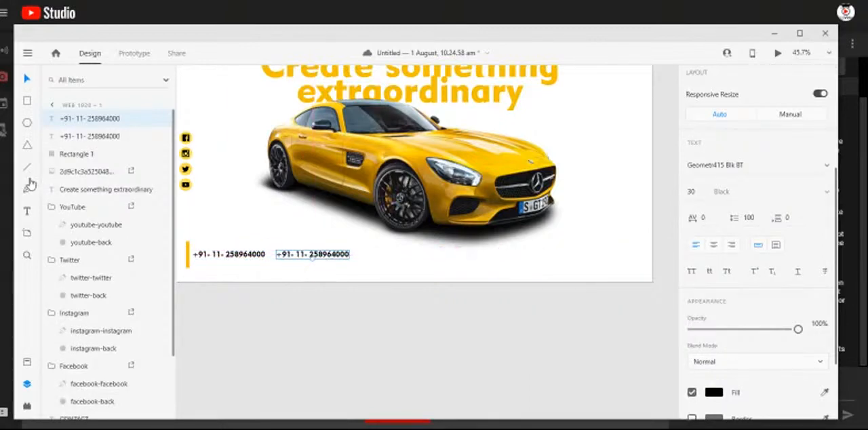
left_click(27, 212)
left_click(351, 260)
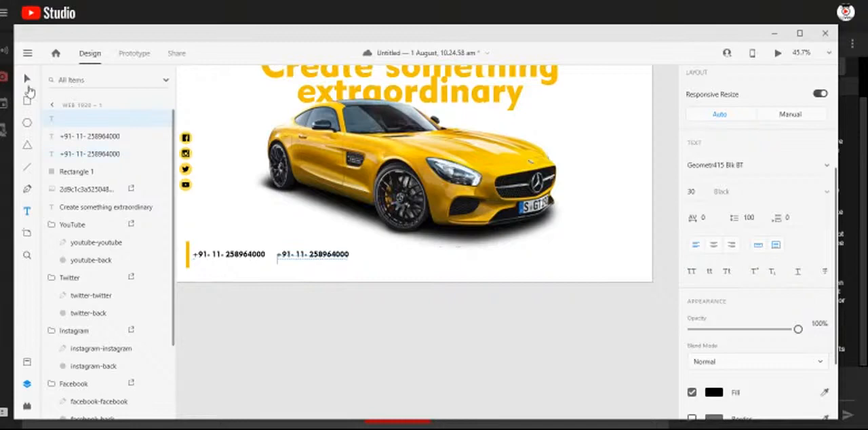
left_click(24, 81)
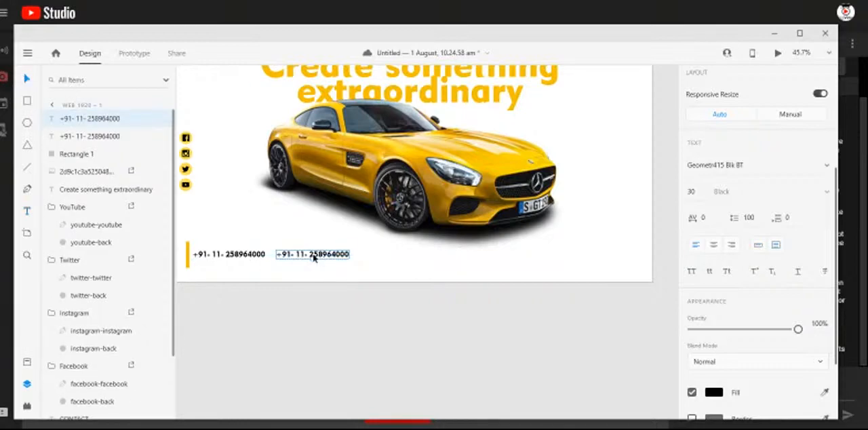
- Replace the text of the duplicated label with the company's postal address
double_click(311, 255)
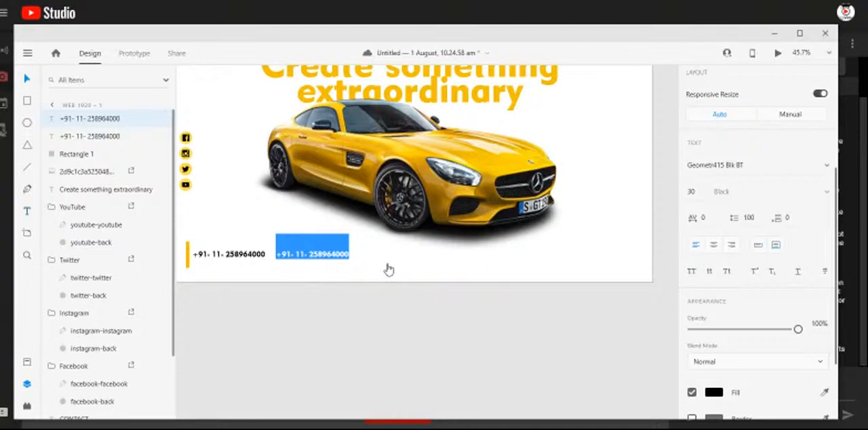
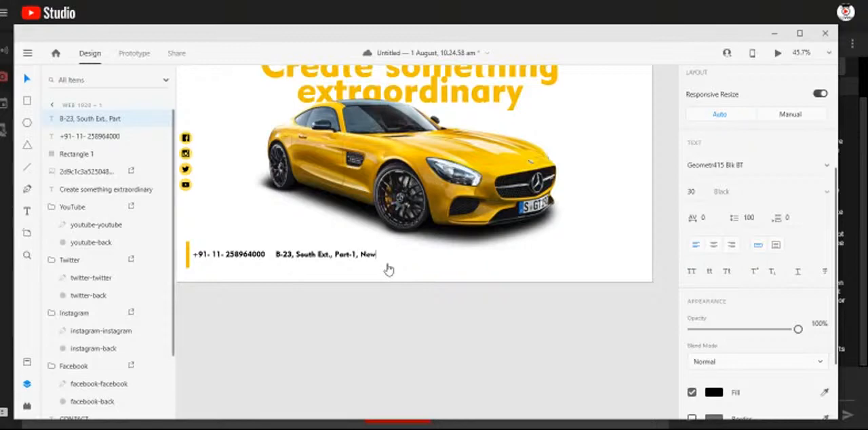
key("Escape")
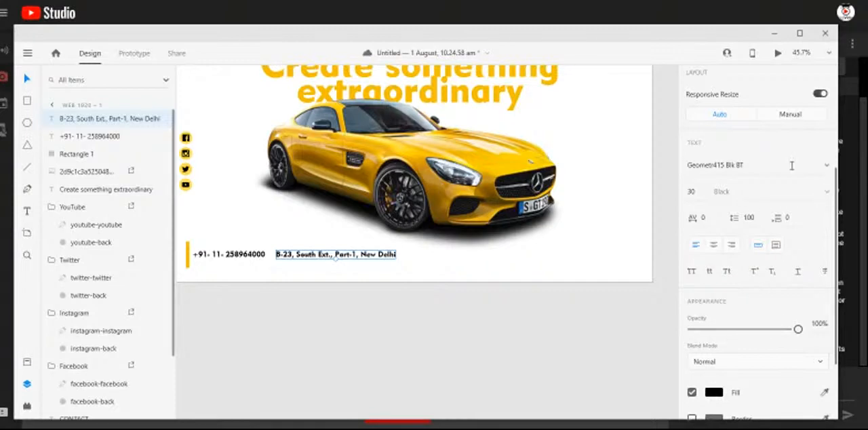
- Set the address label's font to Geometr212 BkCn BT in the Book weight
left_click(766, 166)
key("Down")
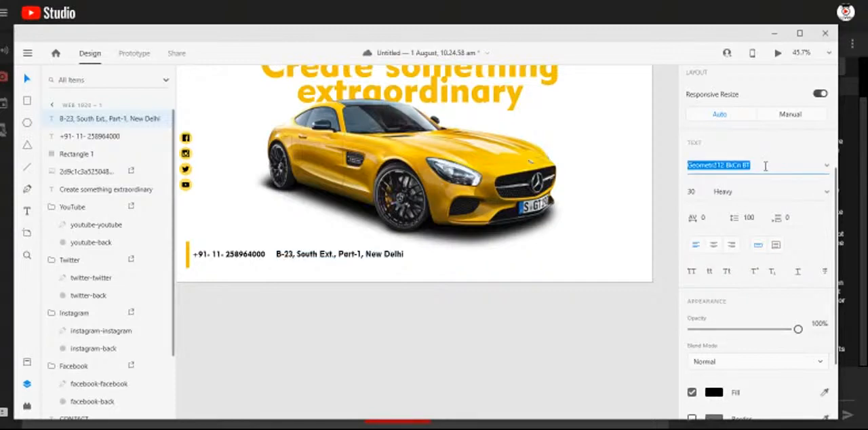
left_click(827, 192)
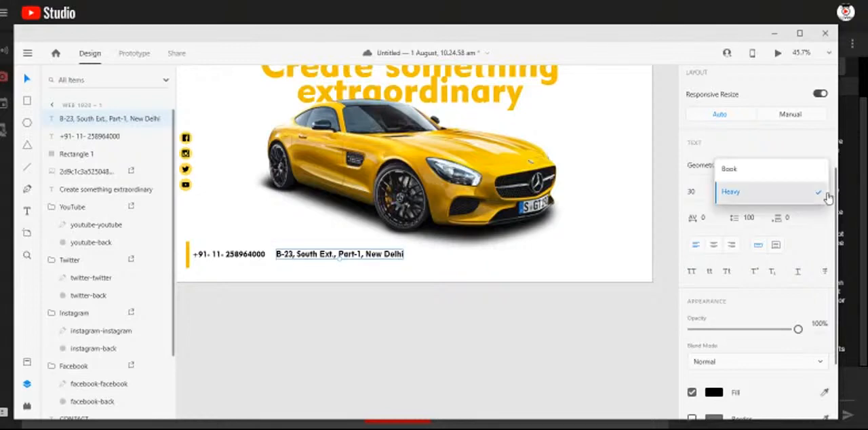
left_click(771, 171)
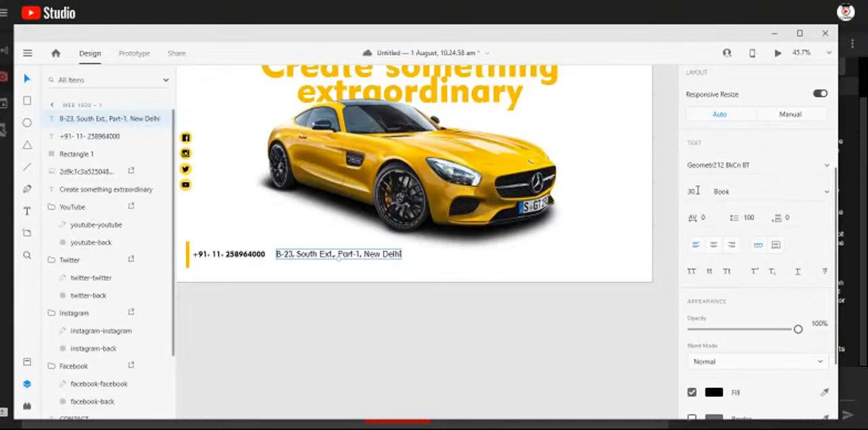
key("2")
key("9")
key("Return")
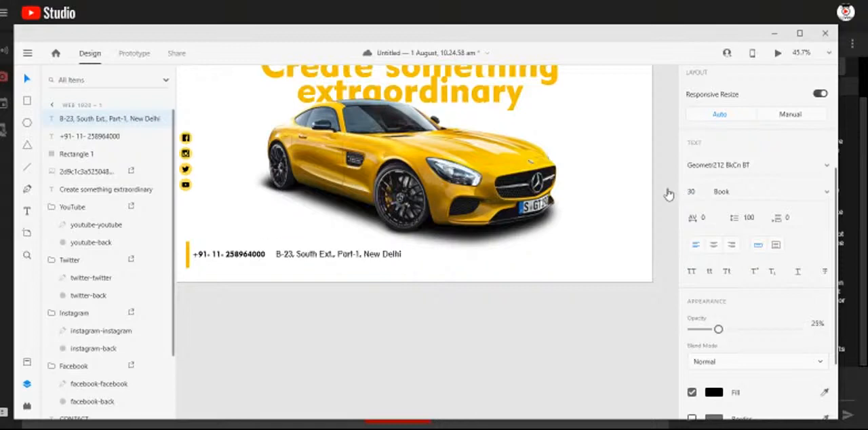
- Set the address label's font size to 25
key("ctrl+a")
left_click(695, 194)
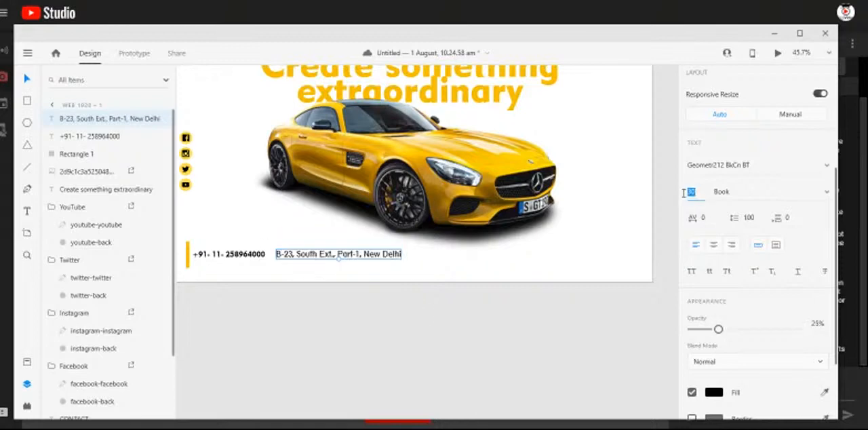
type("25")
key("Return")
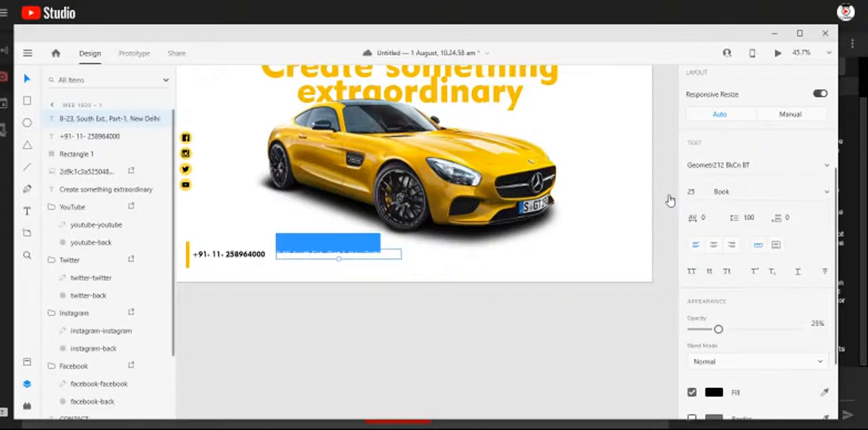
key("Escape")
left_click(336, 298)
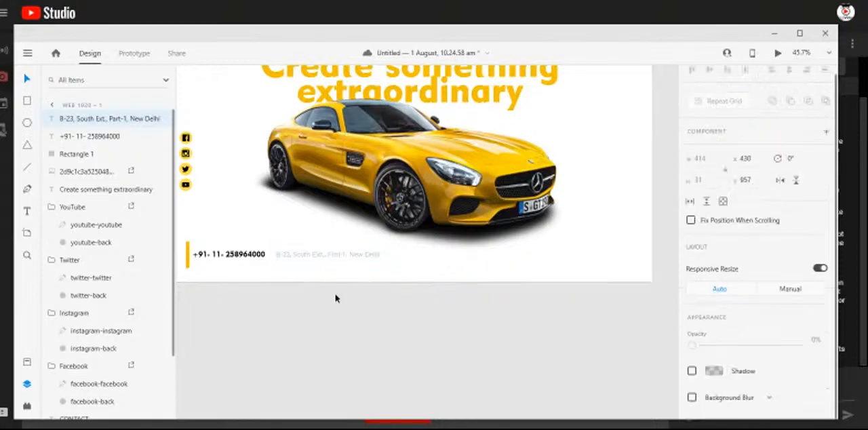
- Move the address label closer to the phone number, to X 419, Y 958, and set its fill to near-black #070707
left_click(325, 259)
left_click_drag(326, 258, 323, 258)
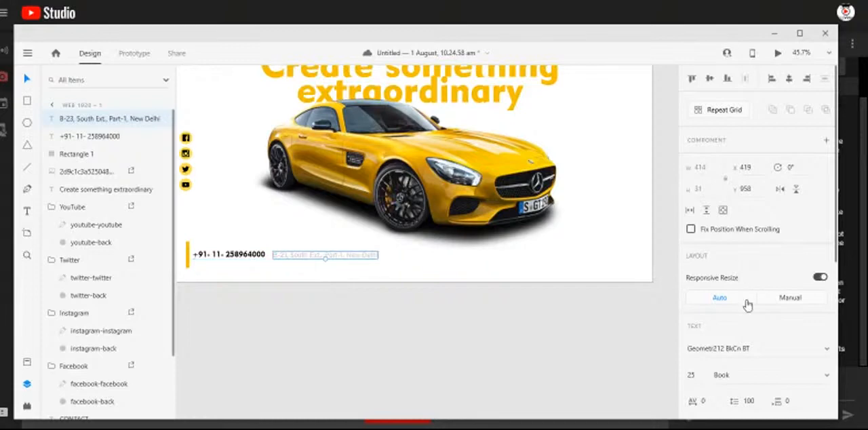
scroll(767, 343, "down", 3)
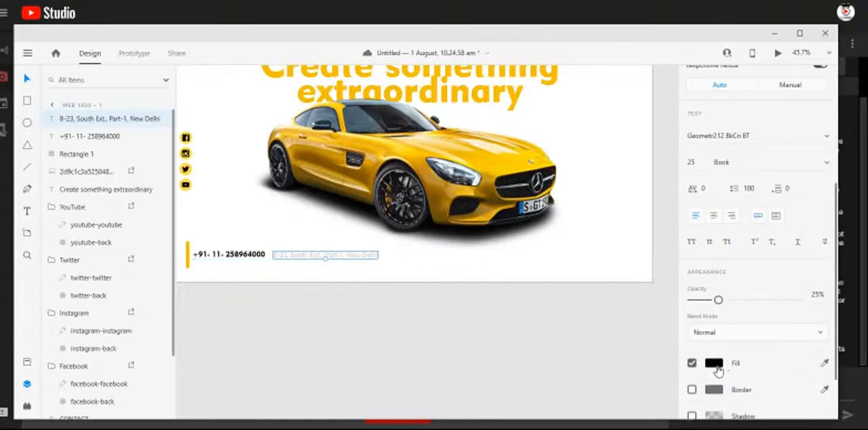
left_click(716, 367)
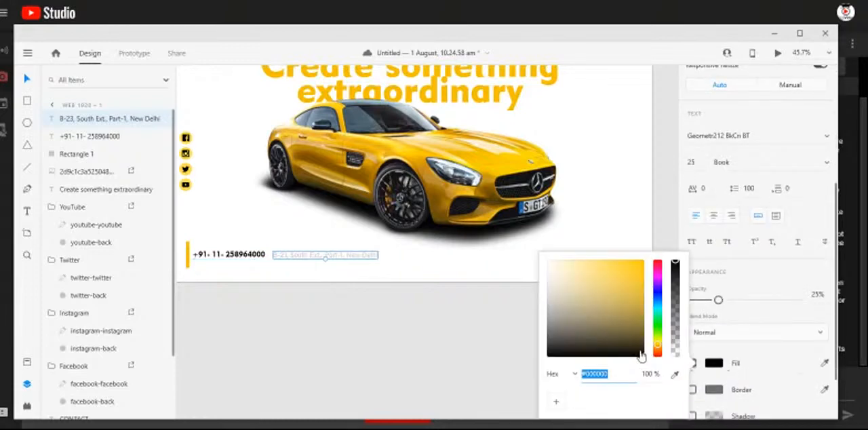
mouse_move(558, 351)
left_mouse_down()
mouse_move(536, 340)
mouse_move(547, 361)
left_mouse_up()
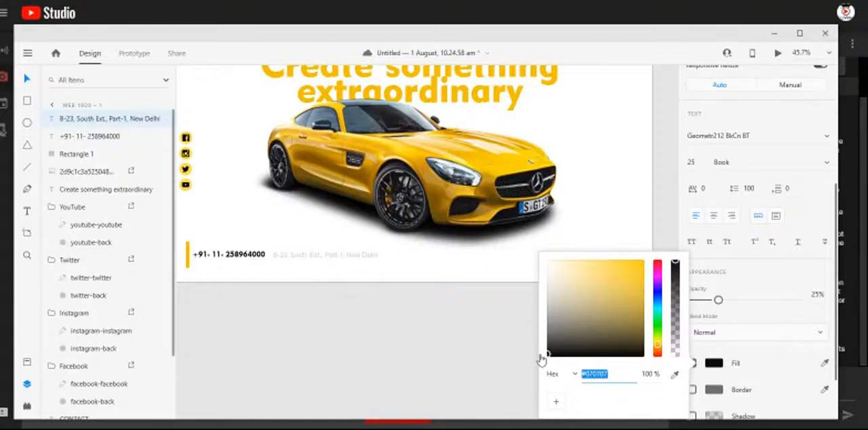
left_click(479, 342)
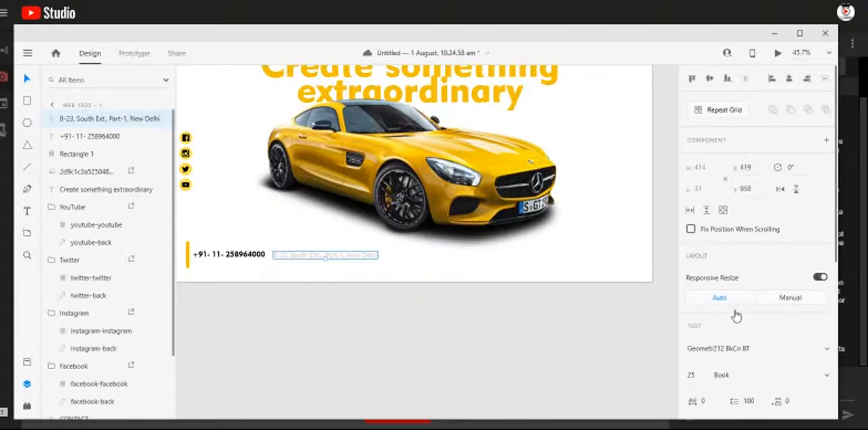
- Set the address label's opacity to 57%
scroll(781, 370, "down", 4)
scroll(781, 373, "down", 2)
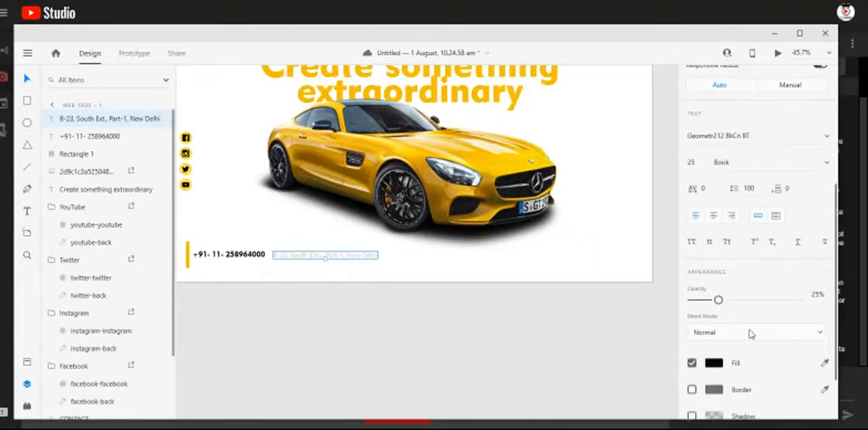
left_click_drag(719, 301, 798, 299)
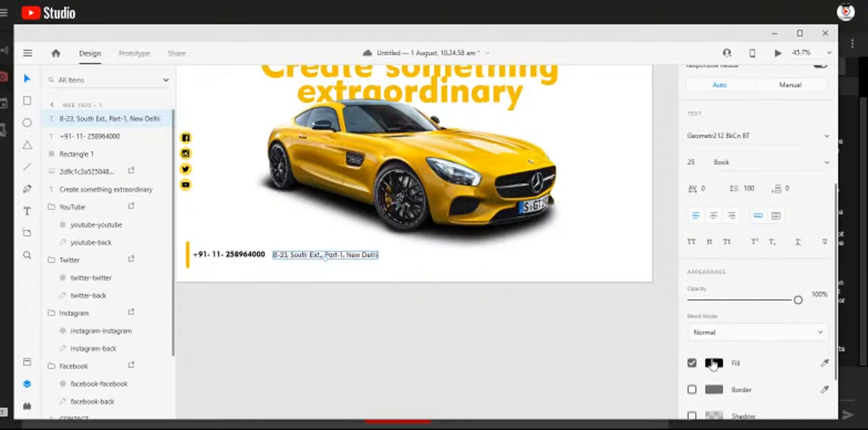
left_click(760, 301)
left_click_drag(758, 304, 752, 303)
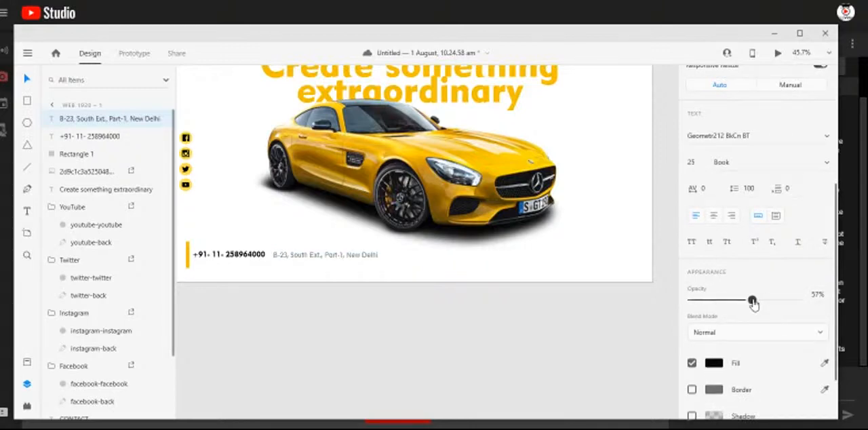
- Align the address label with the phone number's top edge at X 434, Y 953, and check the whole artboard
left_click(299, 262)
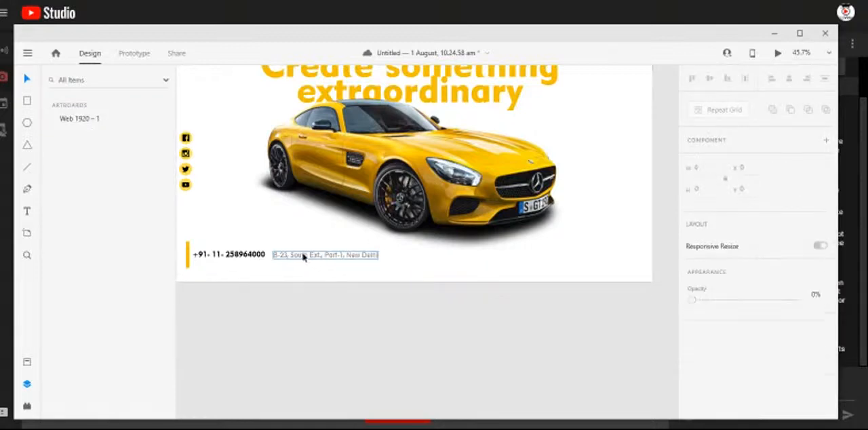
left_click_drag(301, 254, 300, 254)
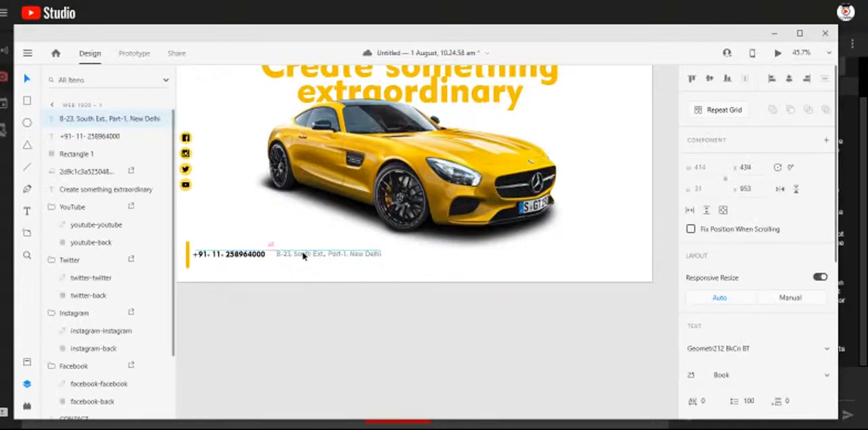
left_click(405, 335)
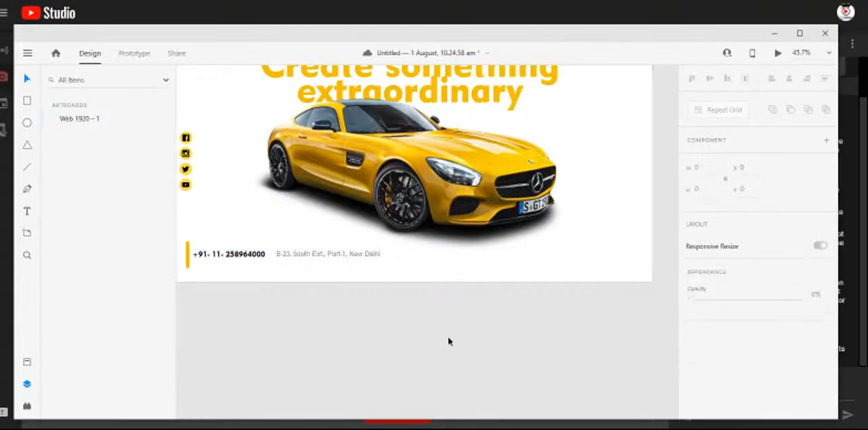
scroll(453, 332, "down", 2)
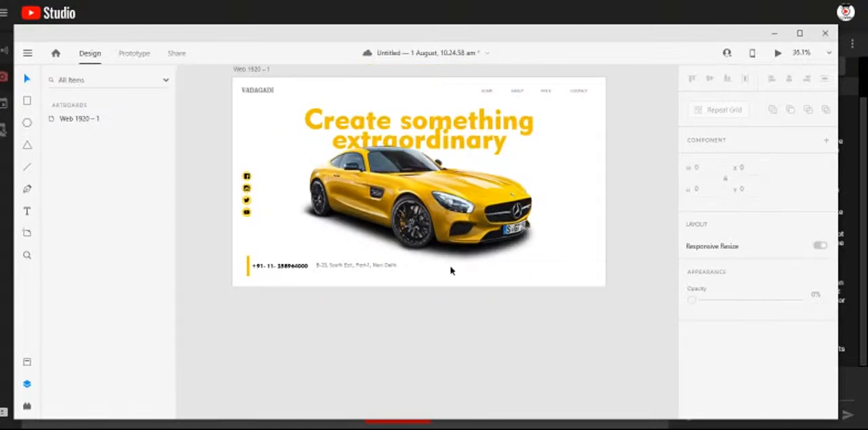
scroll(452, 270, "up", 2)
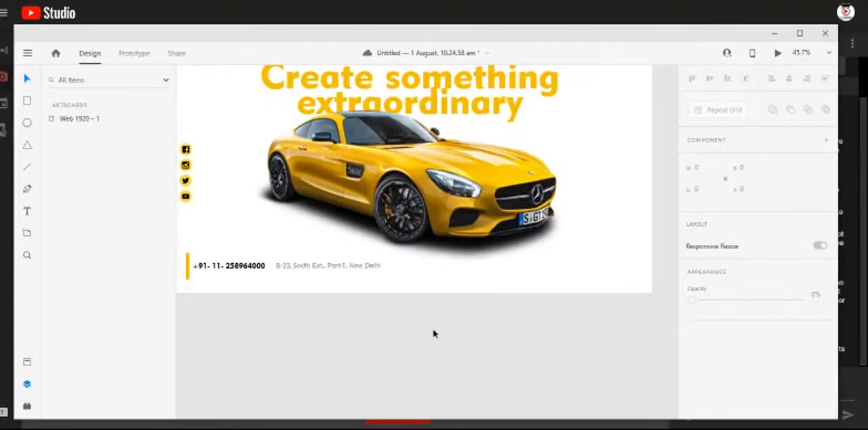
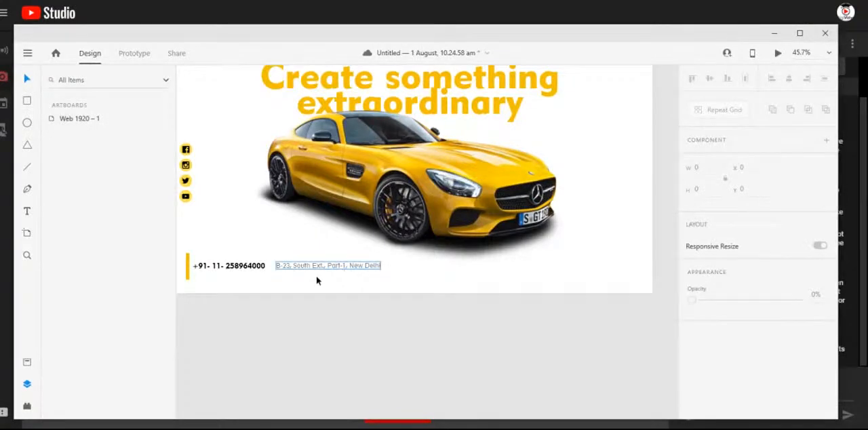
- Break the address label into two lines so the city name starts on its own line
double_click(344, 265)
left_click(351, 264)
left_click(355, 267)
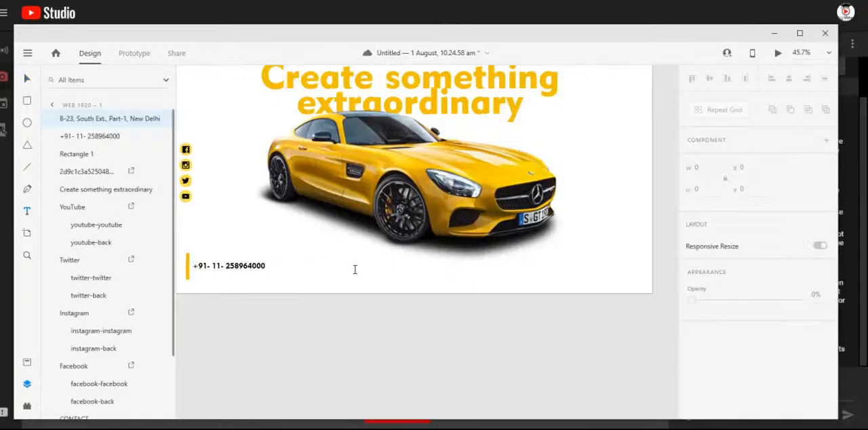
left_click(348, 266)
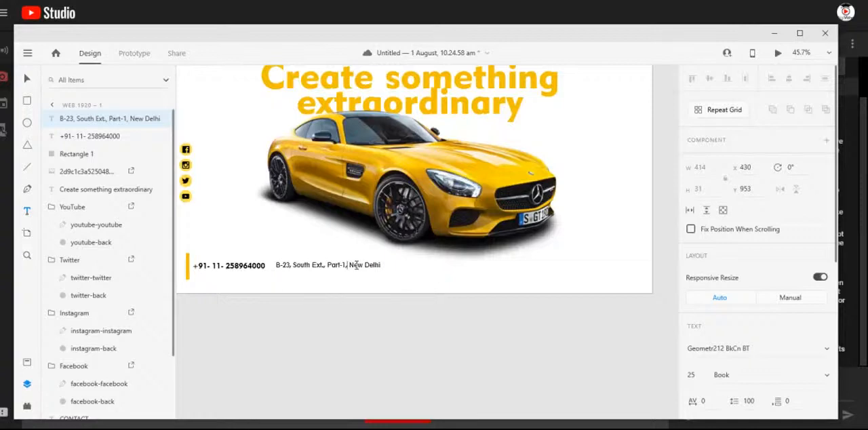
key("Delete")
key("Return")
key("Escape")
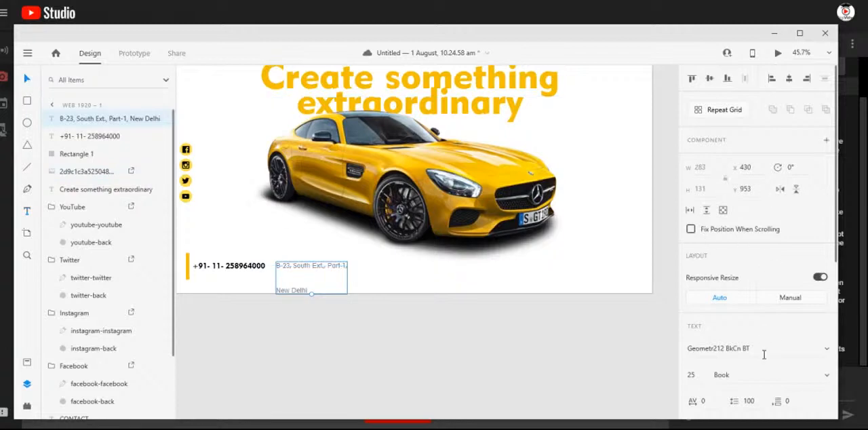
- Tighten the two-line address label by setting its line spacing to 40
scroll(765, 343, "down", 3)
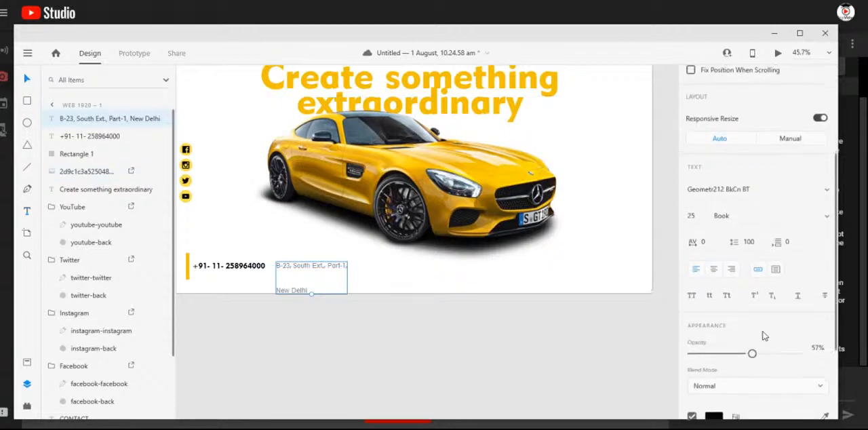
left_click(759, 242)
left_click(749, 242)
double_click(749, 241)
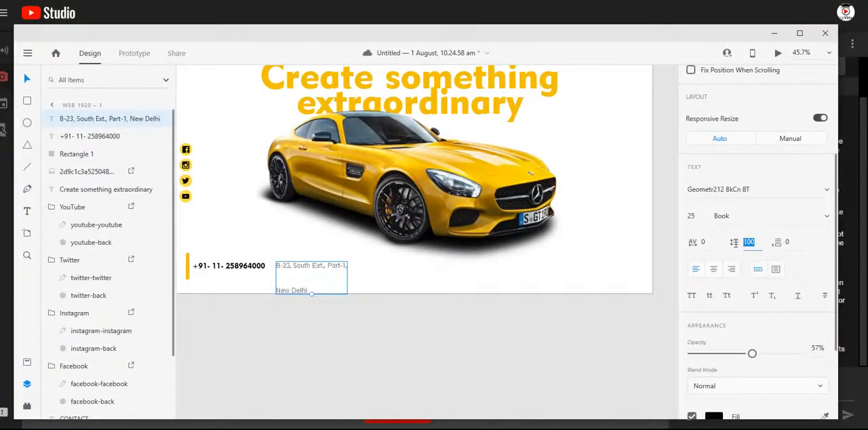
type("80")
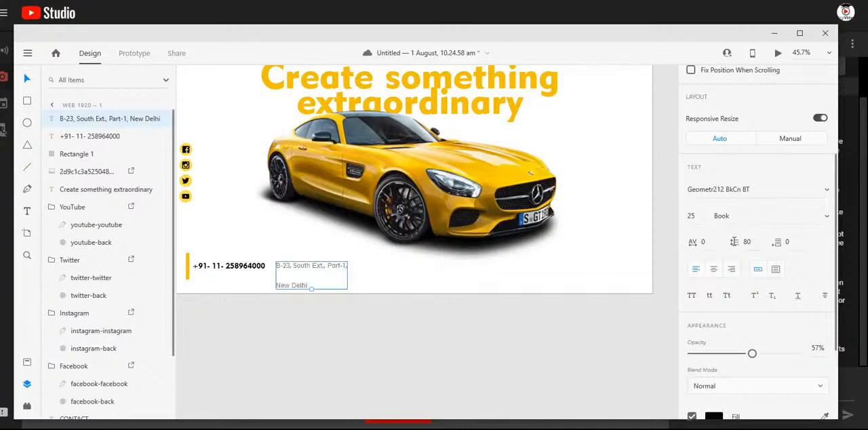
double_click(745, 242)
key("Return")
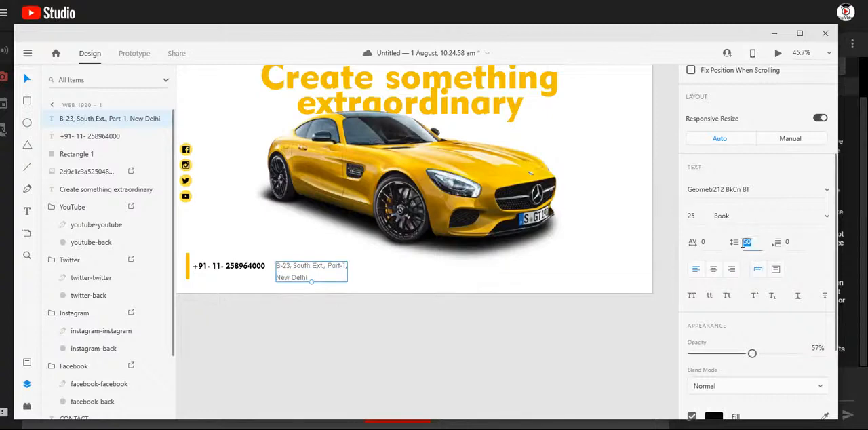
type("40")
key("Return")
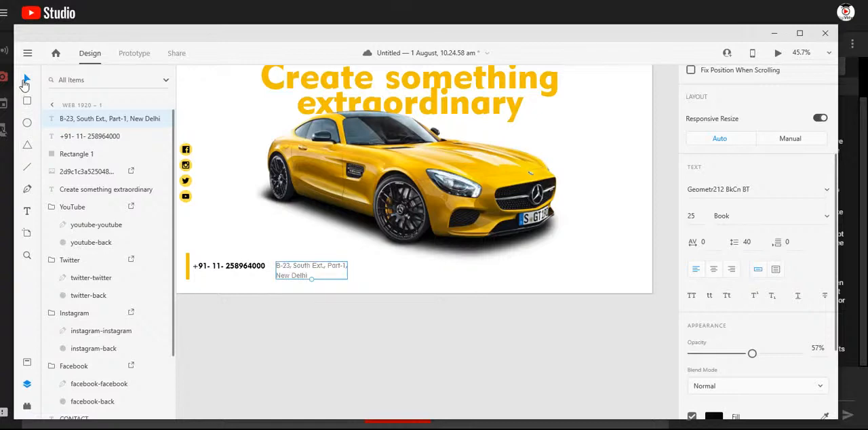
left_click(362, 338)
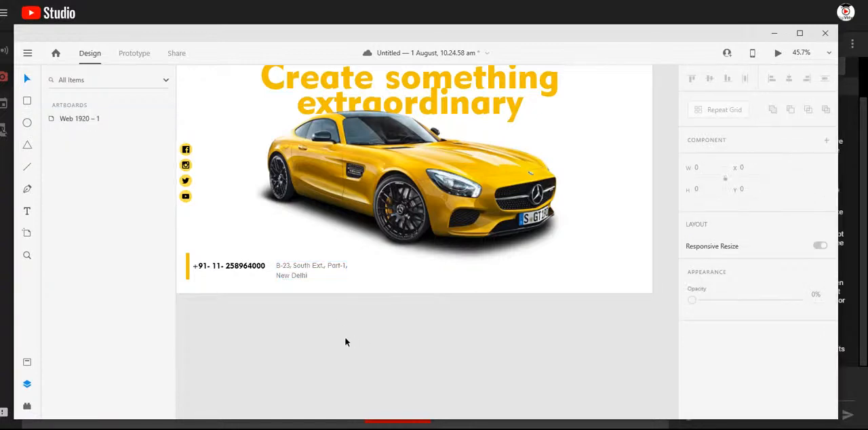
- Stack the address above the phone number beside the golden bar, with the address at X 105, Y 918 and the phone number at X 99, Y 992
left_click_drag(239, 274, 202, 261)
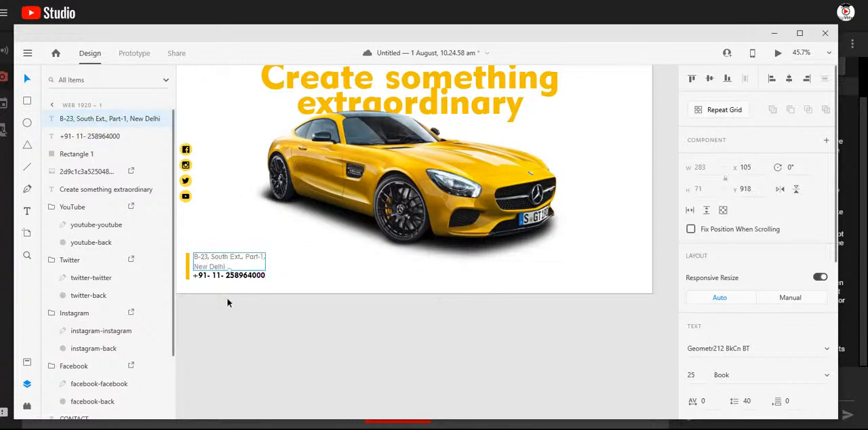
left_click(186, 285)
scroll(185, 282, "up", 6)
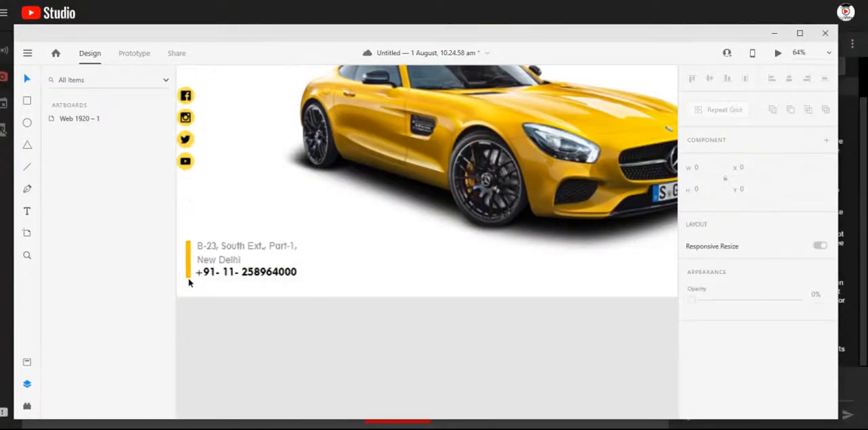
scroll(309, 241, "left", 3)
left_click(283, 244)
left_click(335, 207)
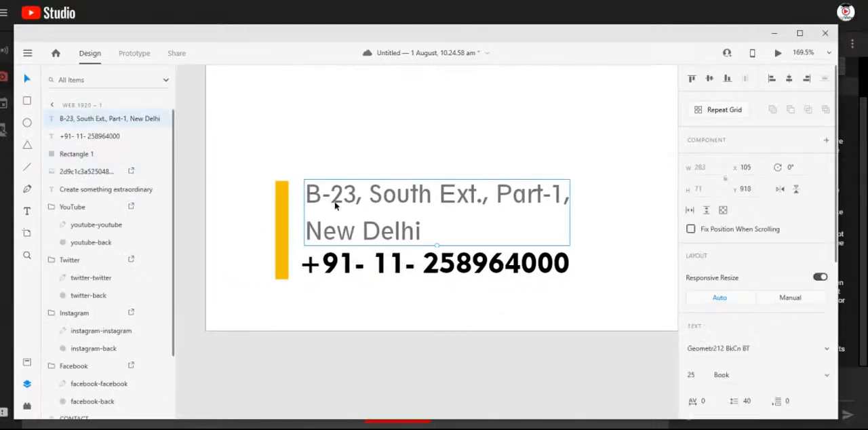
left_click(333, 271)
left_click(305, 291)
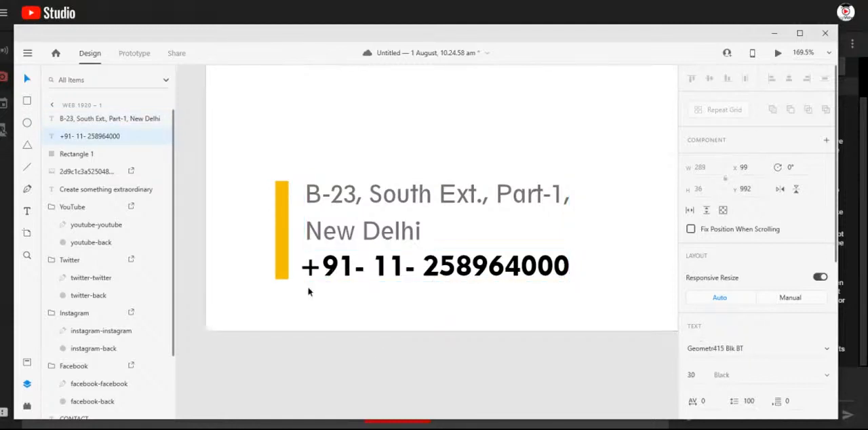
key("ctrl+0")
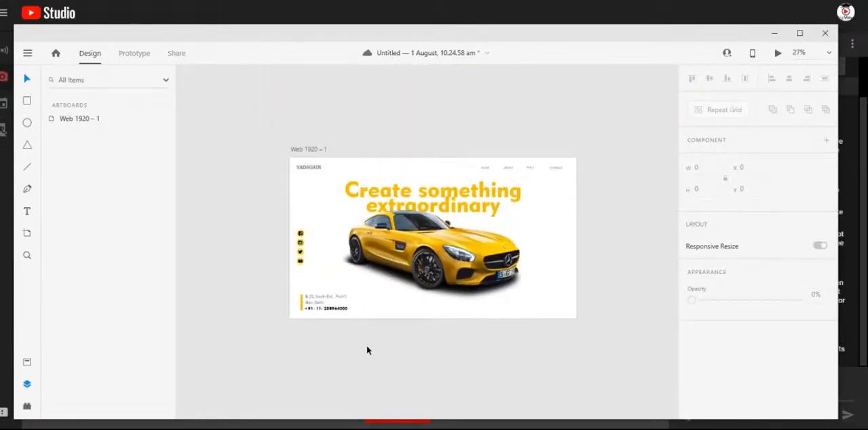
- Draw a rectangle about 343 by 75 below the car and round its corners to a radius of about 47
scroll(468, 325, "up", 3)
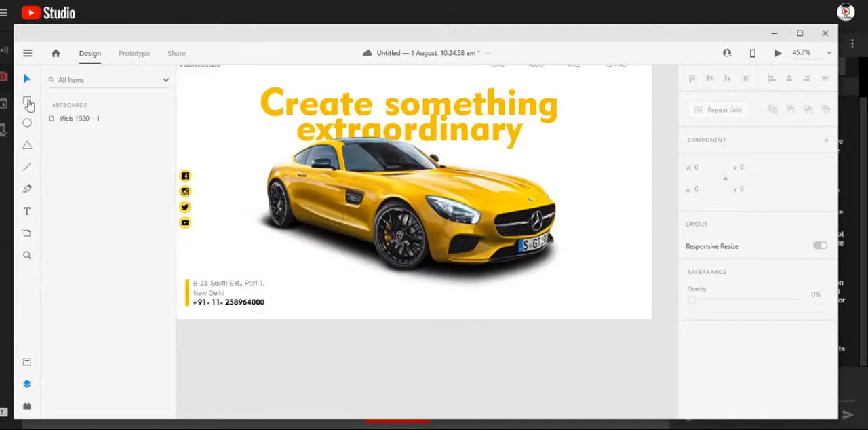
left_click(27, 101)
left_click_drag(375, 289, 460, 312)
left_click_drag(384, 296, 403, 304)
left_click(28, 82)
- Remove the rounded rectangle's border and fill it with the golden colour sampled from the headline
scroll(706, 360, "down", 3)
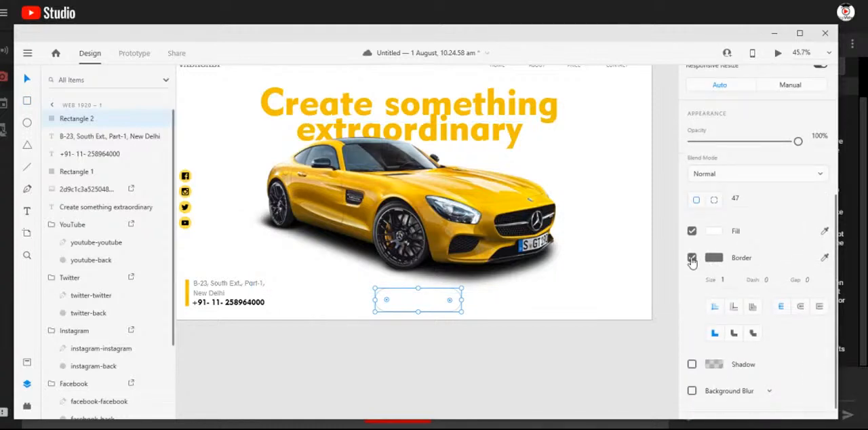
left_click(692, 258)
left_click(715, 296)
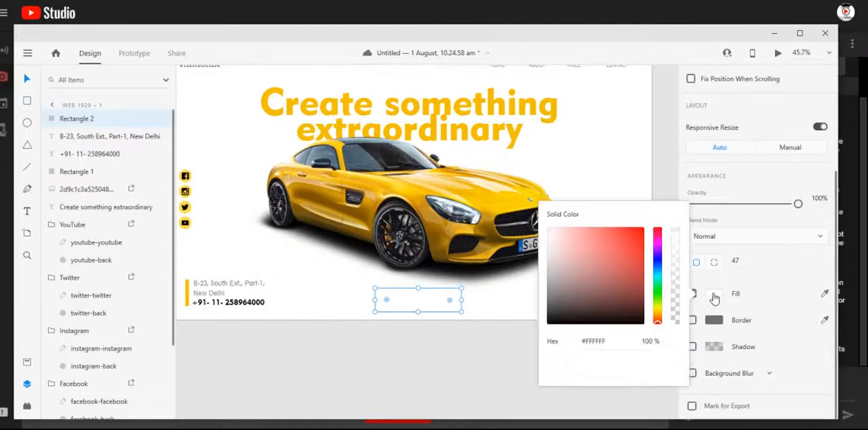
left_click(674, 343)
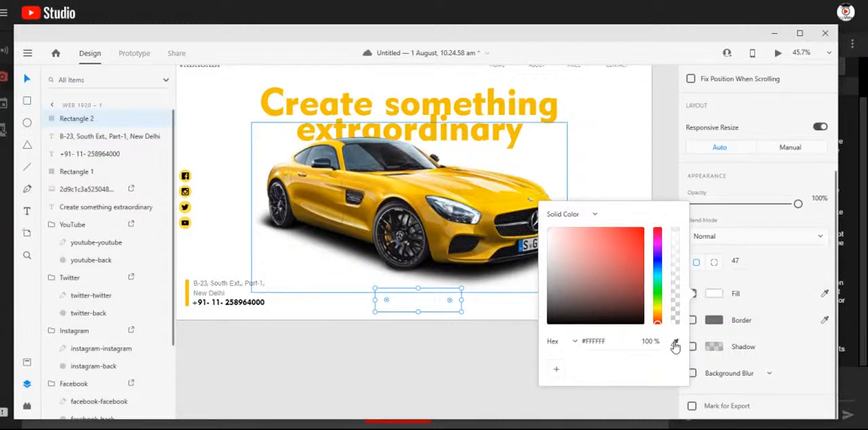
left_click(440, 95)
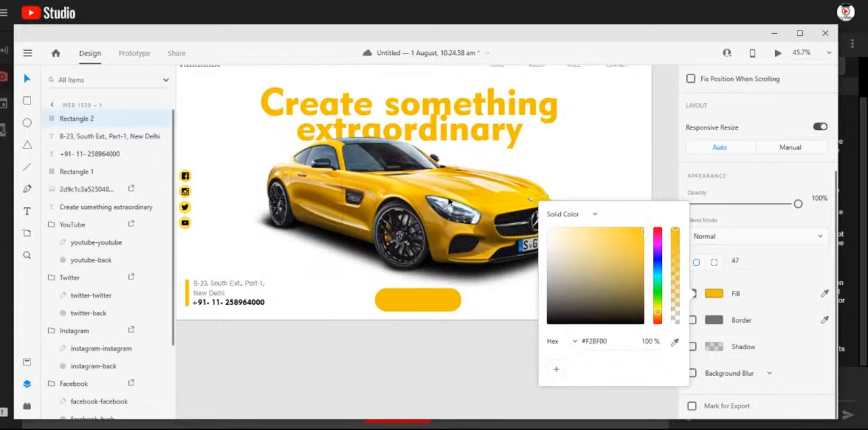
left_click(425, 353)
left_click(428, 357)
- Centre the golden rounded rectangle horizontally on the artboard below the car at X 789, Y 955
scroll(415, 329, "up", 5)
left_click(432, 271)
left_click_drag(421, 276, 420, 265)
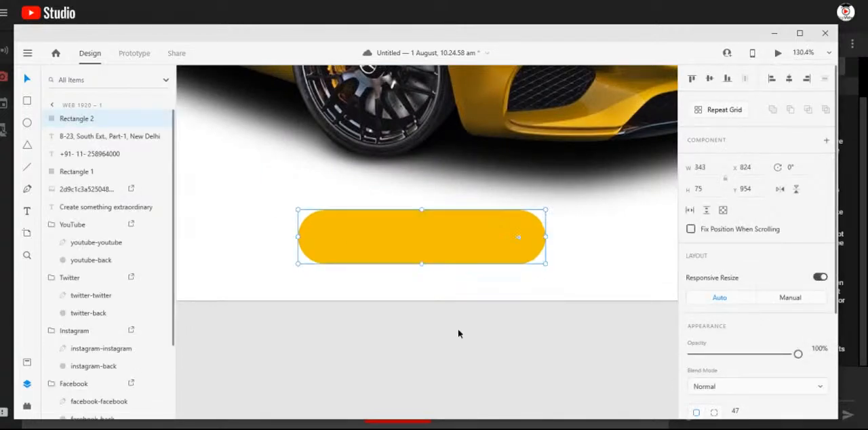
scroll(458, 331, "down", 4)
scroll(458, 339, "down", 3)
mouse_move(452, 307)
left_mouse_down()
mouse_move(453, 297)
mouse_move(466, 308)
mouse_move(441, 305)
mouse_move(447, 311)
left_mouse_up()
left_click(502, 364)
scroll(502, 365, "down", 3)
- Add a text label reading "BOOK NOW" in the empty area beside the car's front wheel
scroll(508, 366, "up", 4)
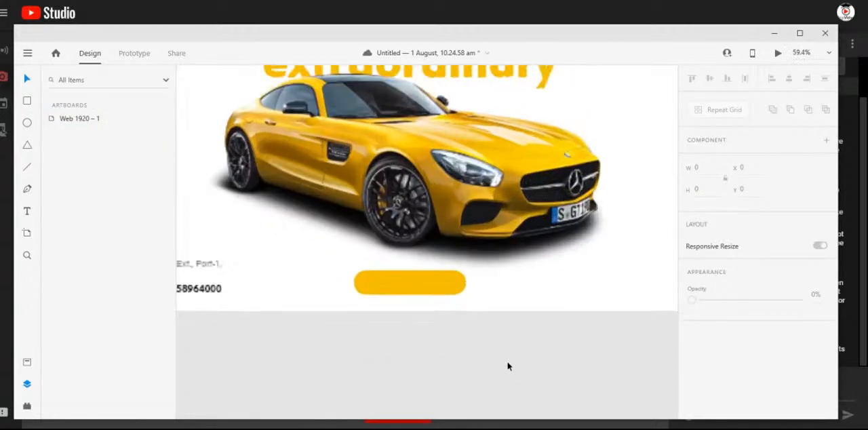
left_click(27, 212)
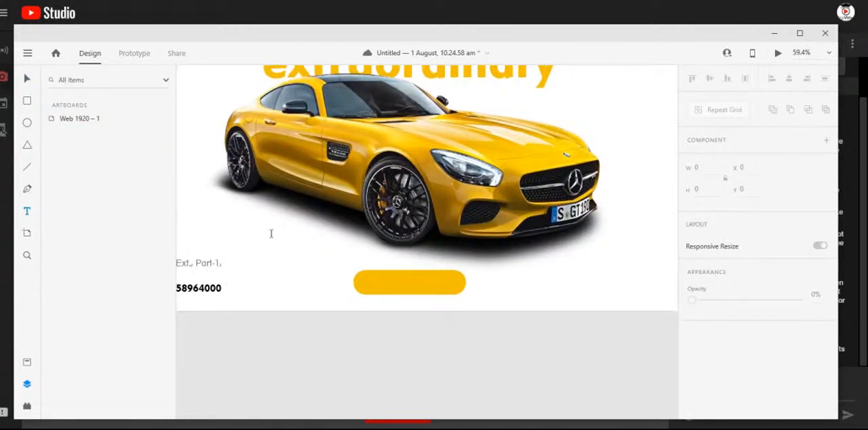
left_click(271, 233)
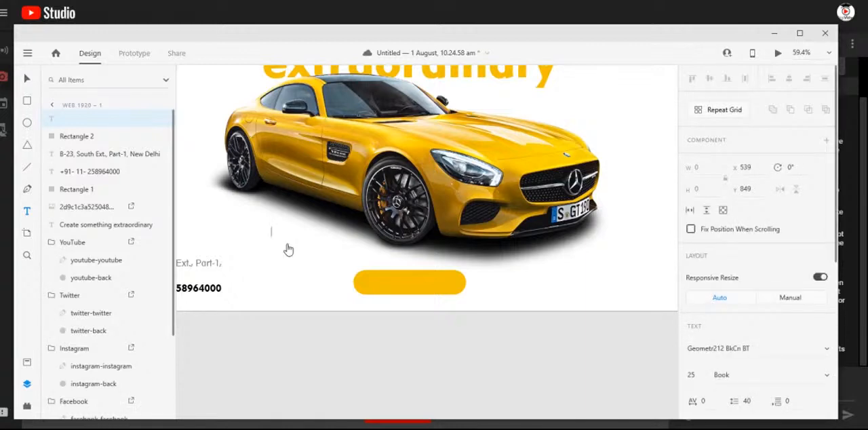
type("BOOK NOW")
key("Escape")
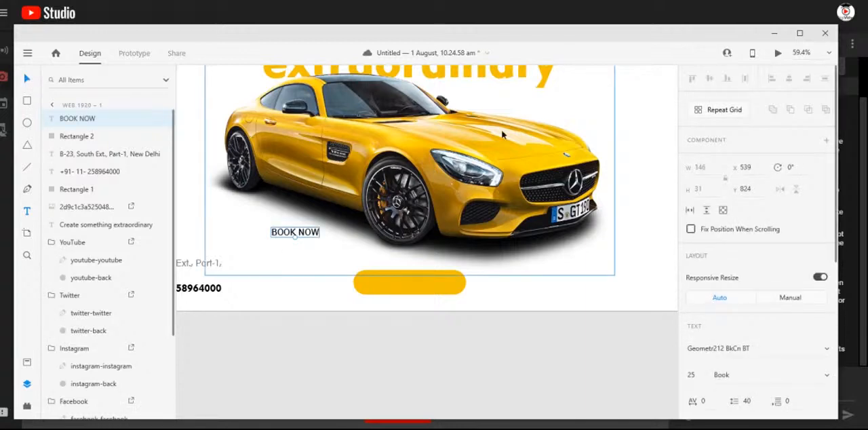
- Set the BOOK NOW label's font weight to Heavy and centre it on the golden rounded rectangle
scroll(767, 329, "down", 5)
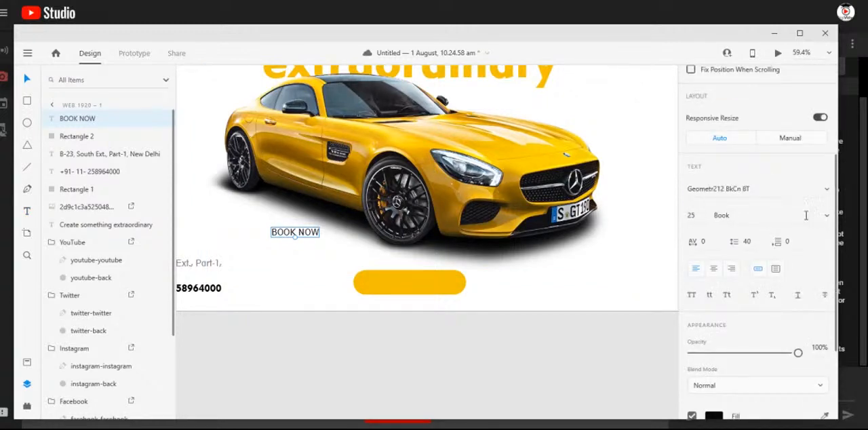
left_click(827, 217)
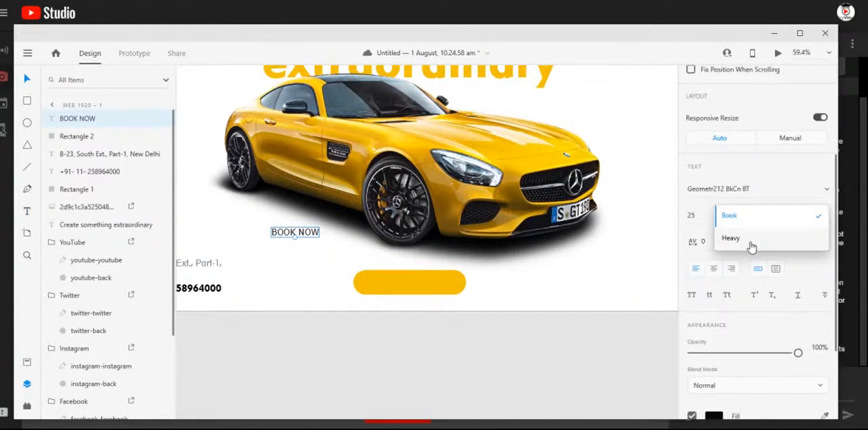
left_click(752, 241)
left_click_drag(310, 238, 431, 277)
left_click(415, 318)
left_click(437, 324)
- Group the BOOK NOW label with its golden rounded rectangle and check the whole artboard
left_click(425, 287)
left_click(448, 286, "shift")
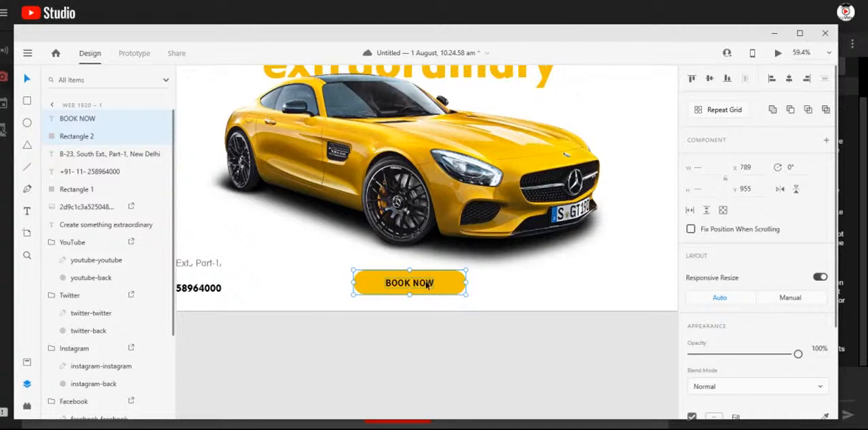
key("ctrl+g")
left_click(367, 333)
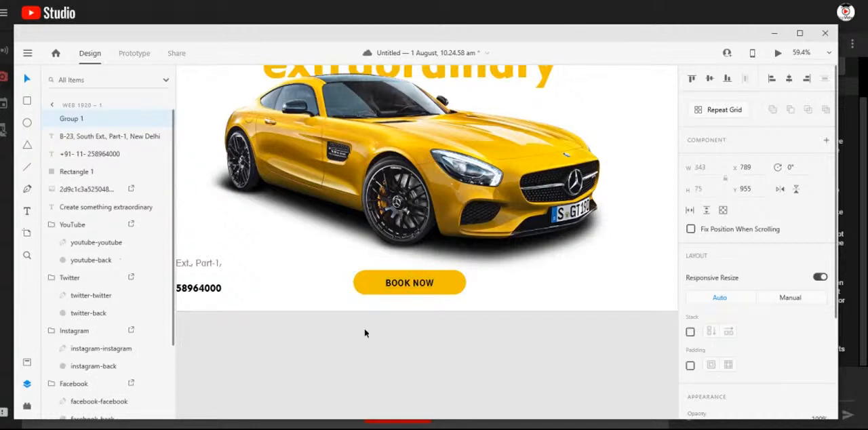
key("ctrl+0")
- Add a text line reading "Rent a Car" below the VADAGADI logo
scroll(389, 348, "up", 3)
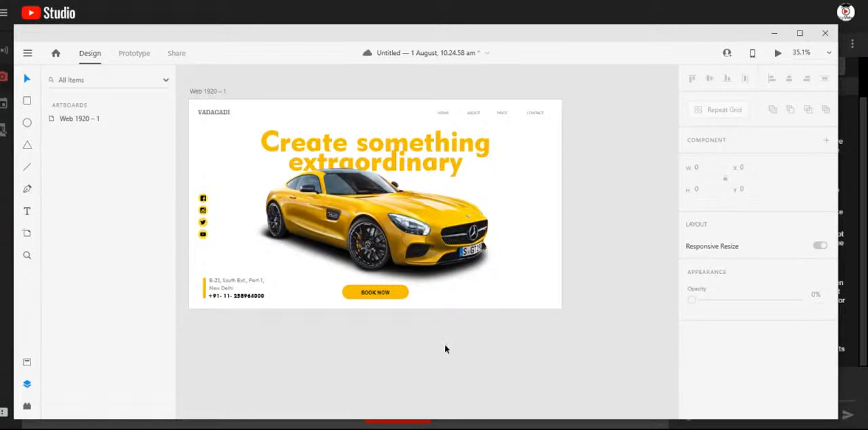
scroll(206, 119, "up", 5)
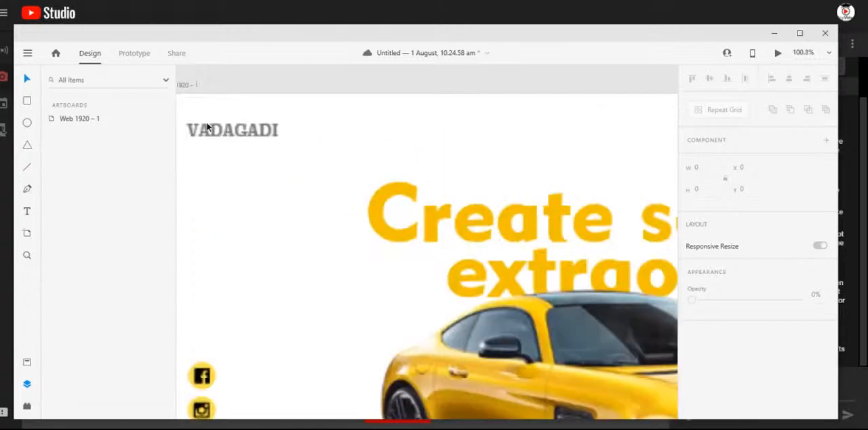
scroll(212, 127, "up", 4)
scroll(298, 171, "down", 2)
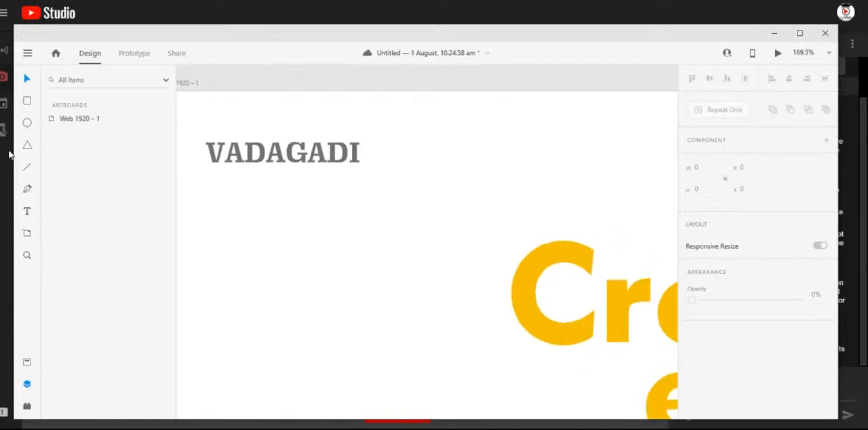
left_click(28, 211)
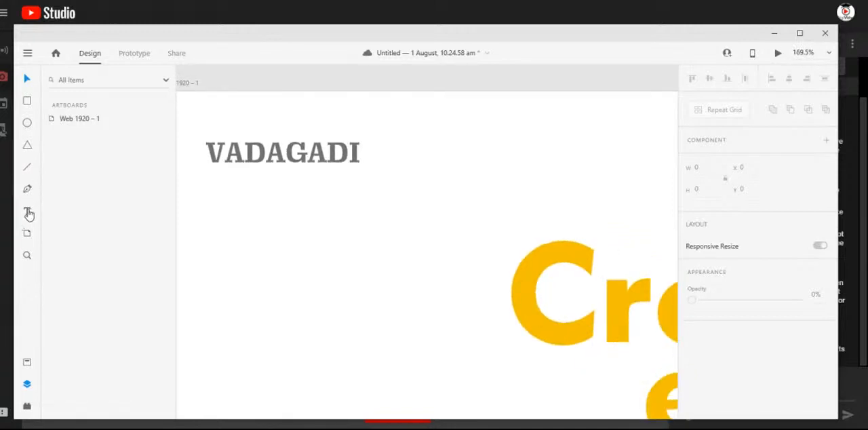
left_click(355, 249)
type("R")
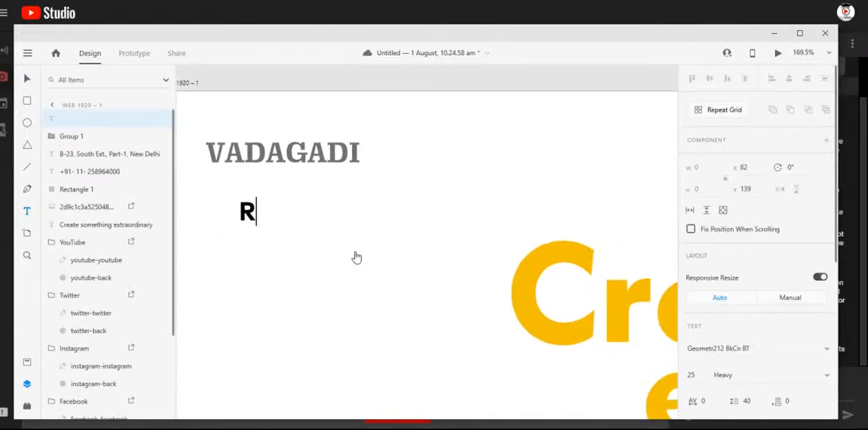
type("ent a ")
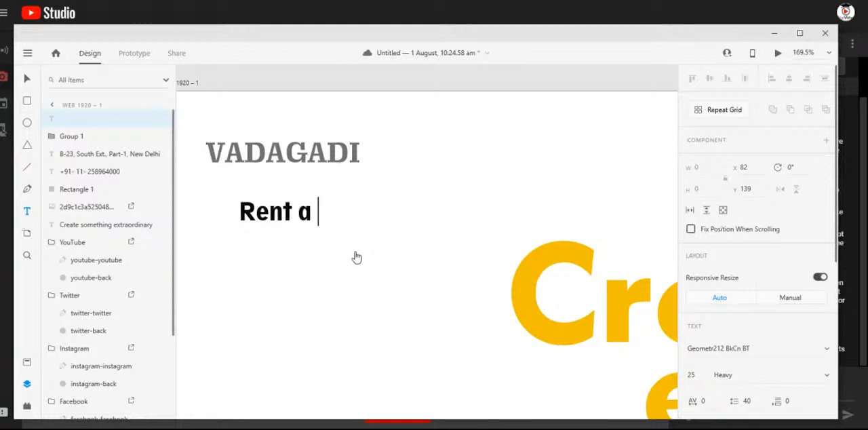
type("Car")
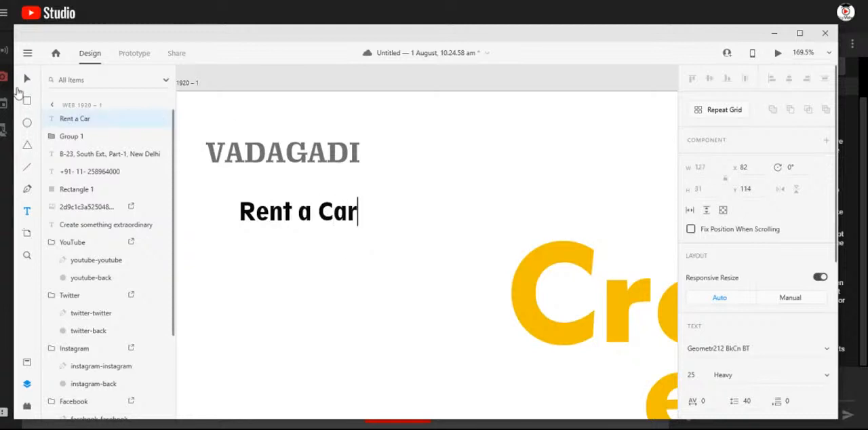
- Set the "Rent a Car" tagline's font to Segoe UI Regular at size 20
left_click(27, 80)
left_click(759, 346)
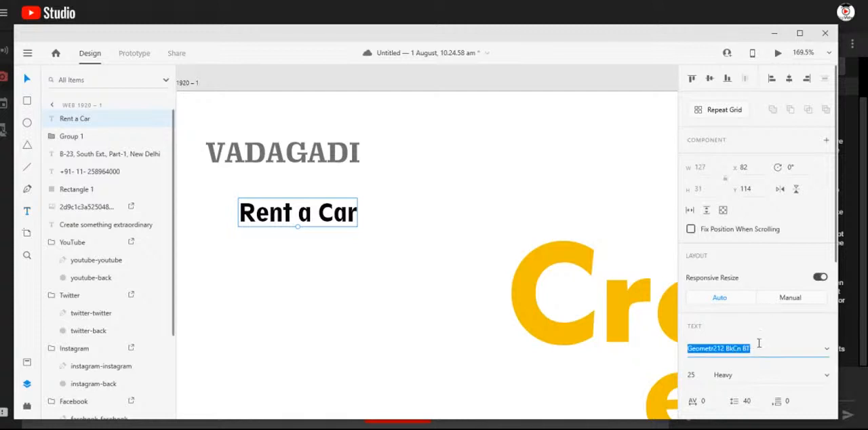
type("S")
key("Return")
left_click(761, 345)
key("Down")
key("Down")
key("Down")
key("Return")
left_click_drag(697, 377, 677, 379)
type("20")
key("Return")
- Move the "Rent a Car" tagline directly under the VADAGADI logo, right-aligned with it at about X 119, Y 73
left_click(321, 224)
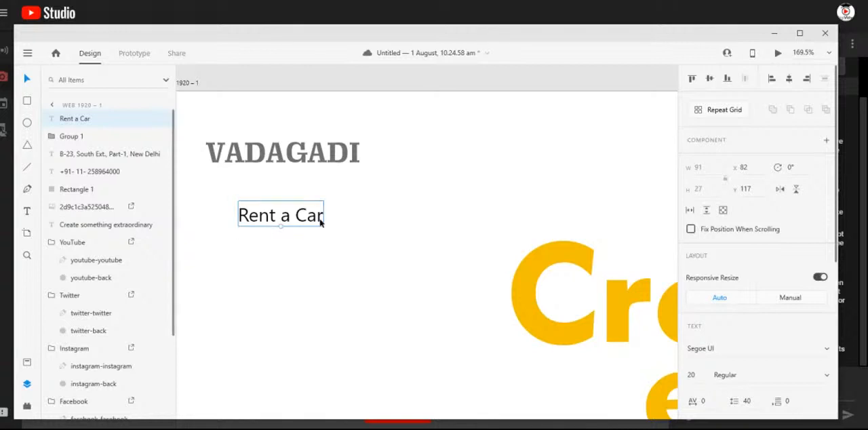
left_click_drag(330, 205, 354, 181)
scroll(333, 208, "down", 10)
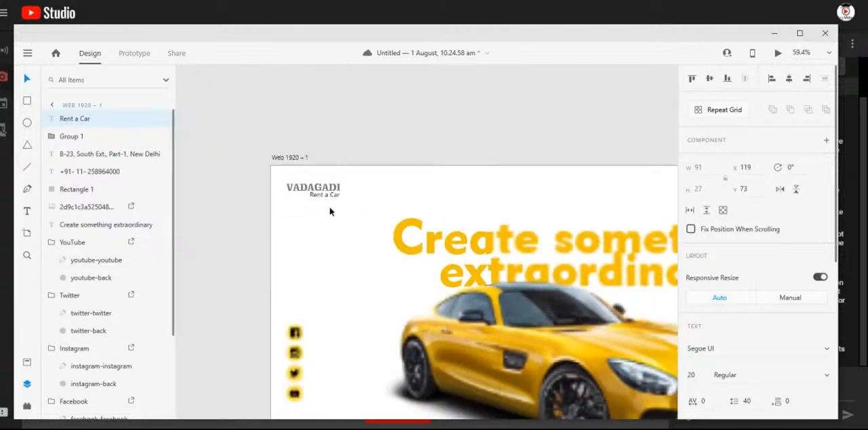
left_click(593, 120)
- Preview the car web page, close the preview and check the whole artboard
left_click_drag(514, 167, 413, 133)
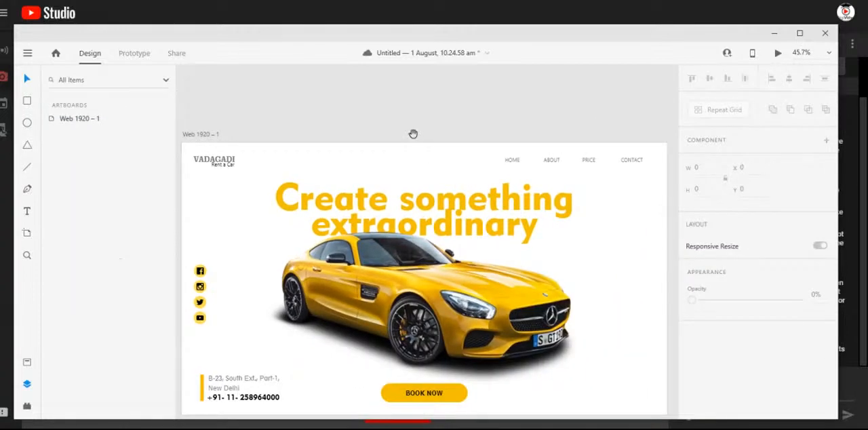
left_click(778, 56)
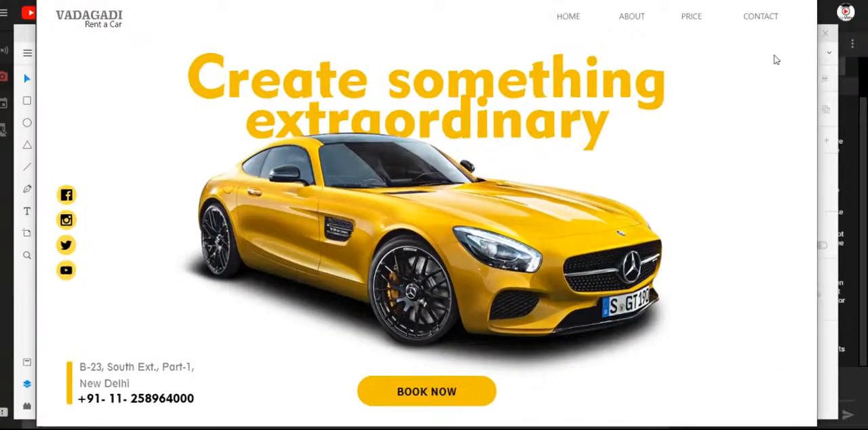
scroll(668, 8, "up", 1)
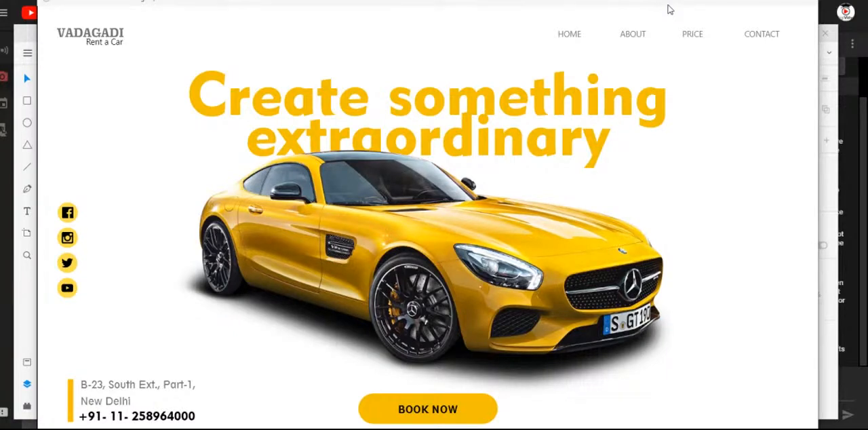
left_click(799, 4)
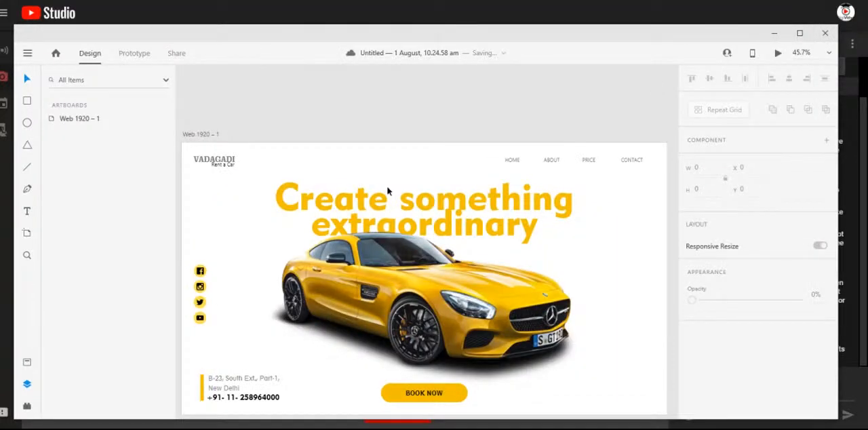
scroll(509, 295, "down", 3)
scroll(539, 324, "up", 2)
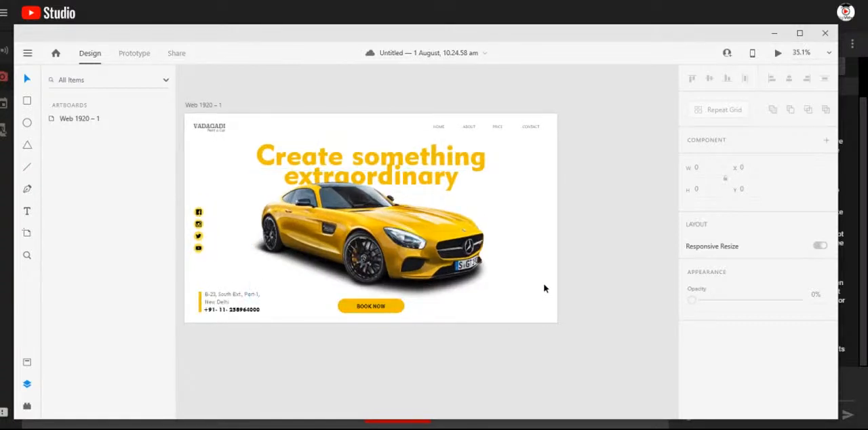
scroll(434, 278, "down", 1)
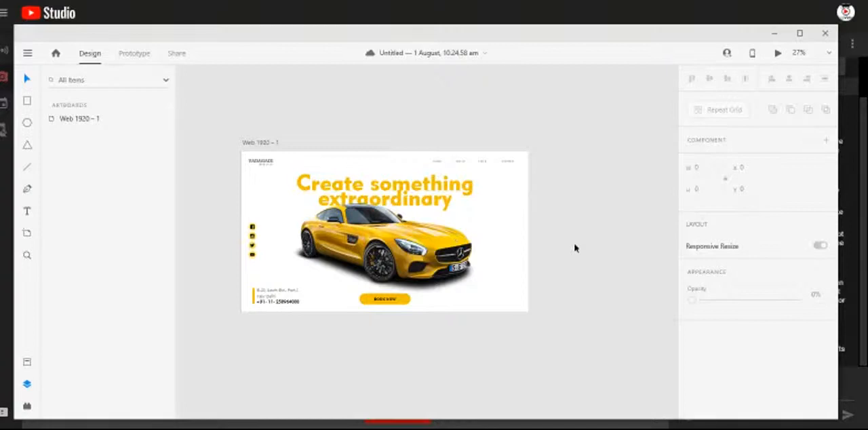
- Add a second 1920 × 1080 web artboard beside the first one
left_click(28, 236)
left_click(582, 215)
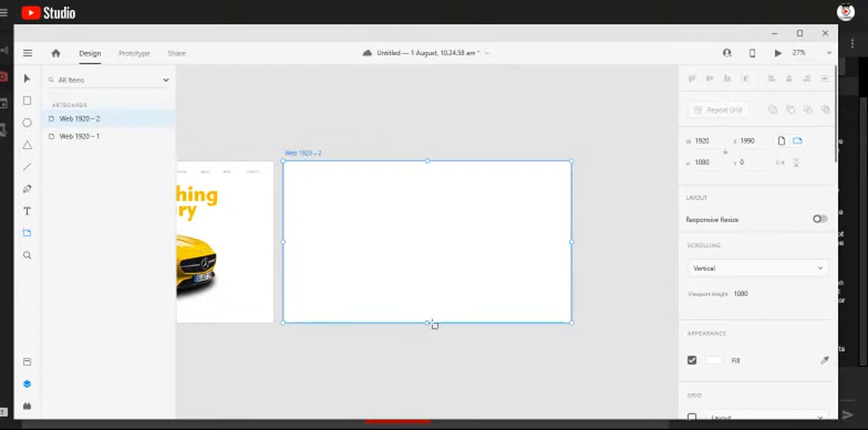
left_click(79, 133)
left_click(78, 120)
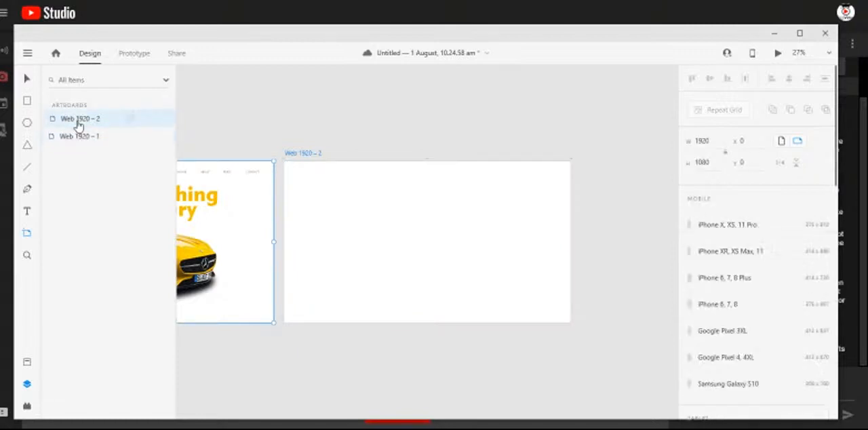
left_click(29, 80)
left_click(327, 120)
left_click_drag(341, 260, 433, 261)
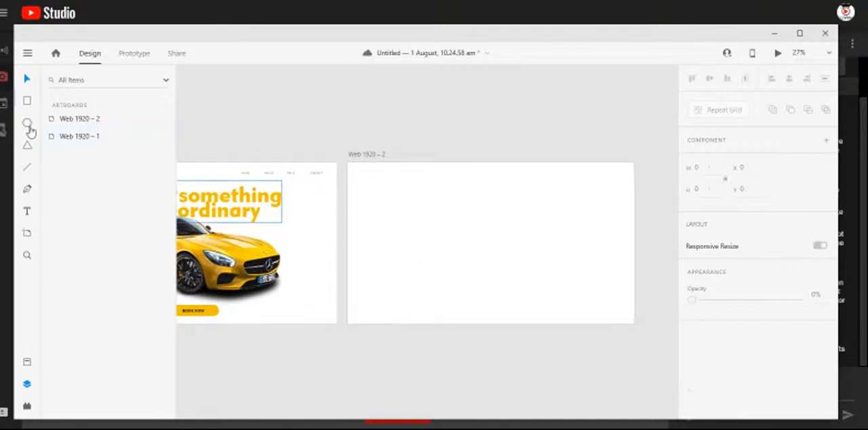
- Draw a full-height rectangle about 742 × 1080 along the left edge of the second artboard
left_click(27, 101)
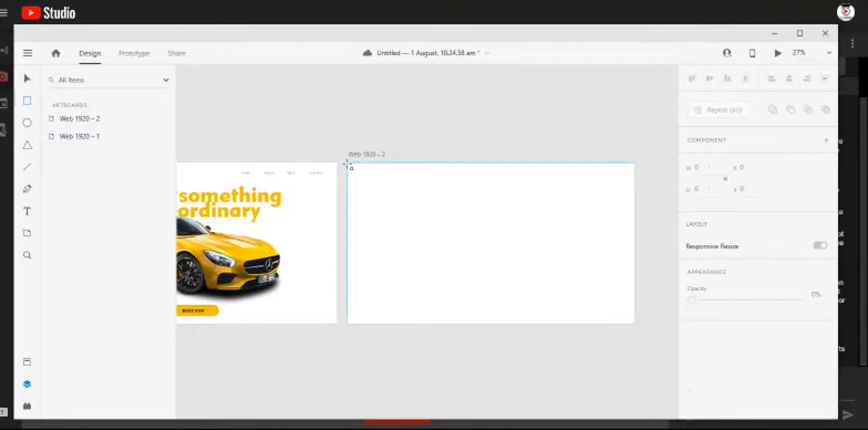
mouse_move(348, 163)
left_mouse_down()
mouse_move(441, 330)
mouse_move(459, 323)
left_mouse_up()
left_click(28, 80)
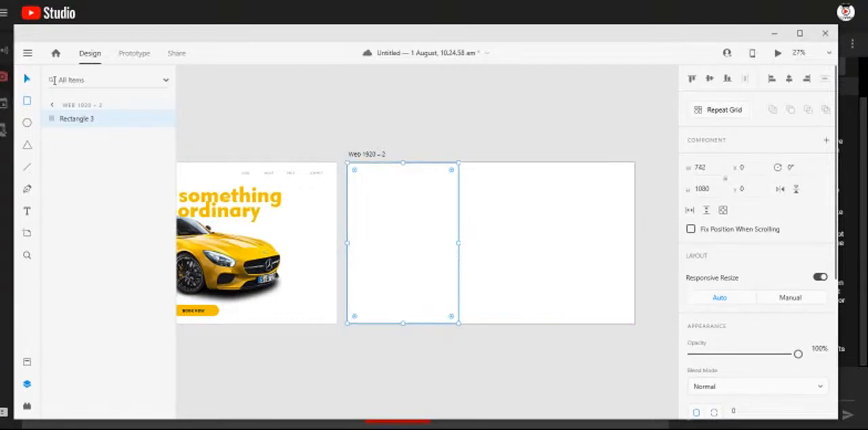
- Remove the border of the rectangle on the second artboard and fill it with black, #000000
scroll(742, 391, "down", 5)
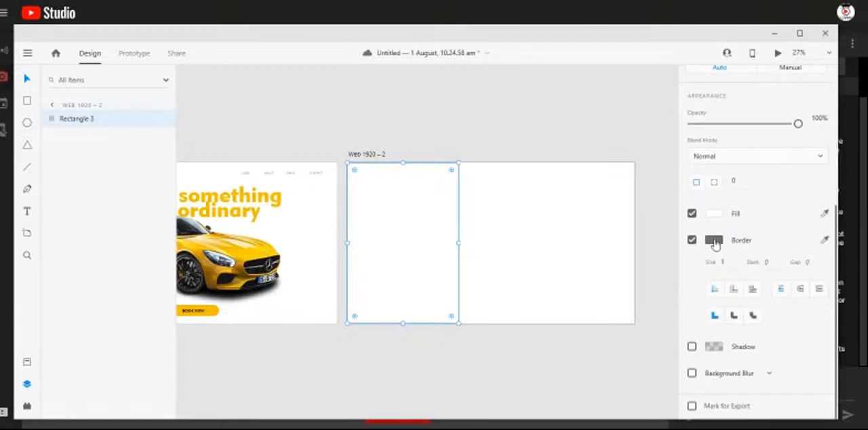
left_click(712, 240)
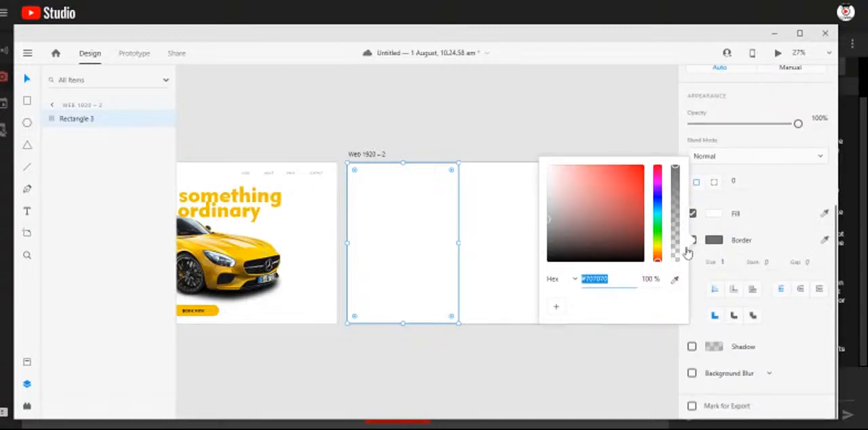
left_click(695, 245)
left_click(695, 244)
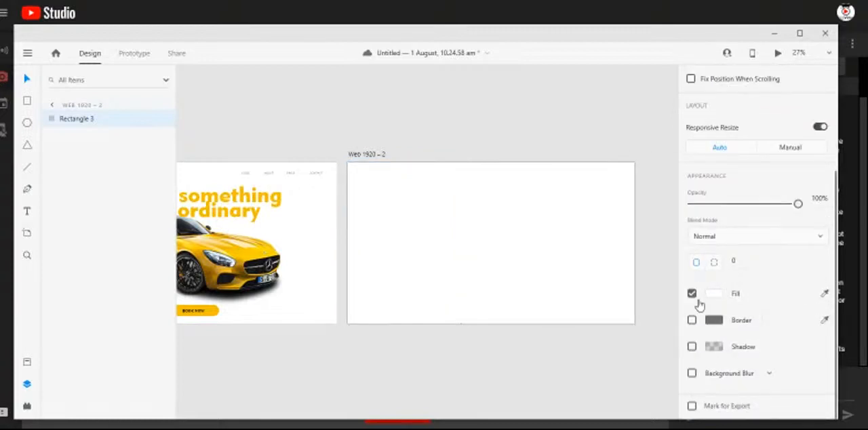
left_click(715, 299)
left_click_drag(568, 319, 652, 333)
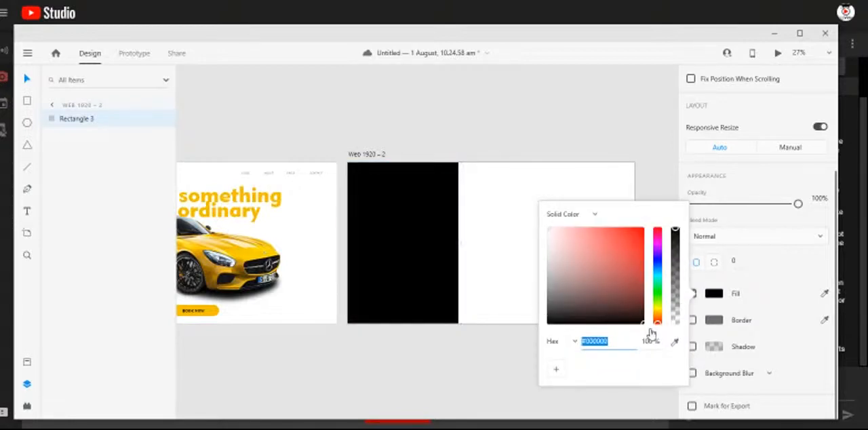
left_click(643, 184)
- Copy the car image from the first artboard onto the second, overlapping the black rectangle at X 0, Y 256
left_click(243, 265)
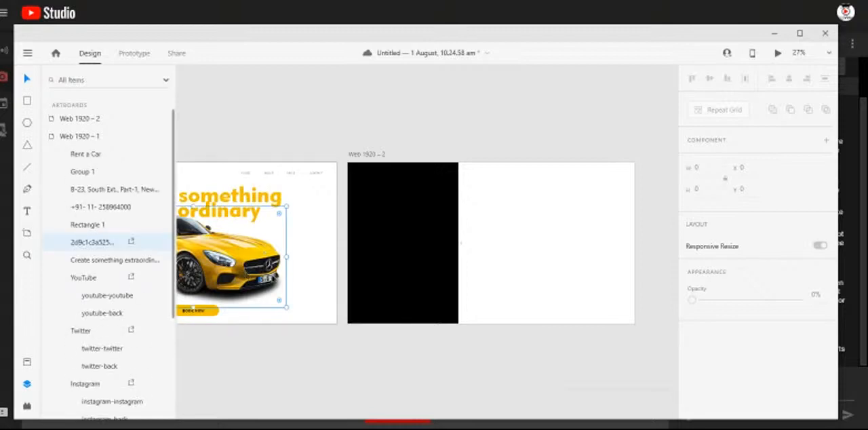
left_click_drag(409, 318, 494, 262)
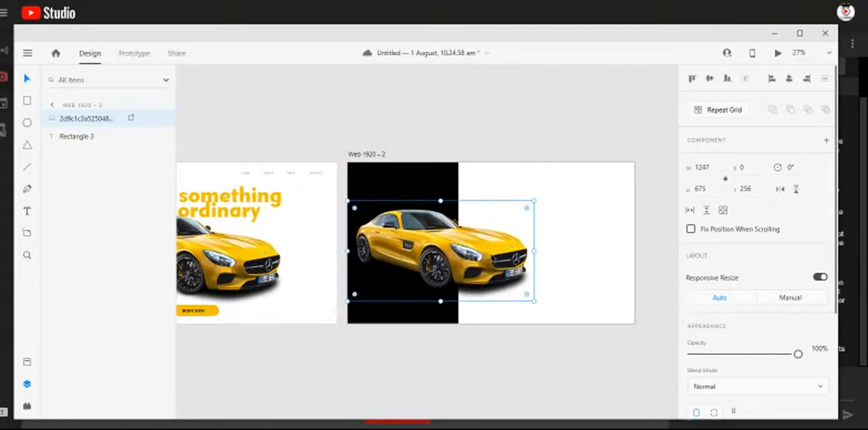
left_click(569, 352)
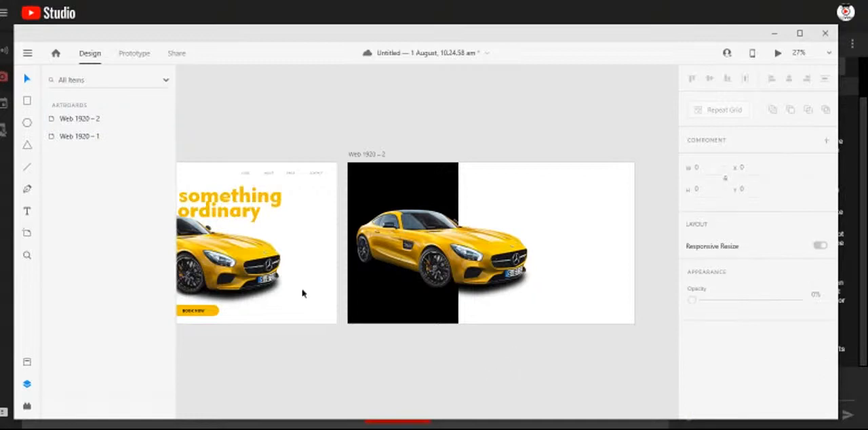
- Copy the VADAGADI logo and "Rent a Car" tagline onto the second artboard's black rectangle at X 53, Y 57
scroll(302, 294, "left", 5)
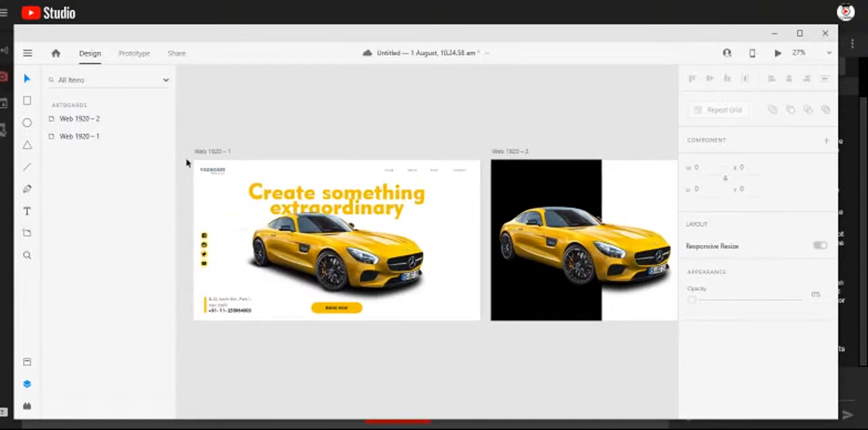
left_click(217, 172)
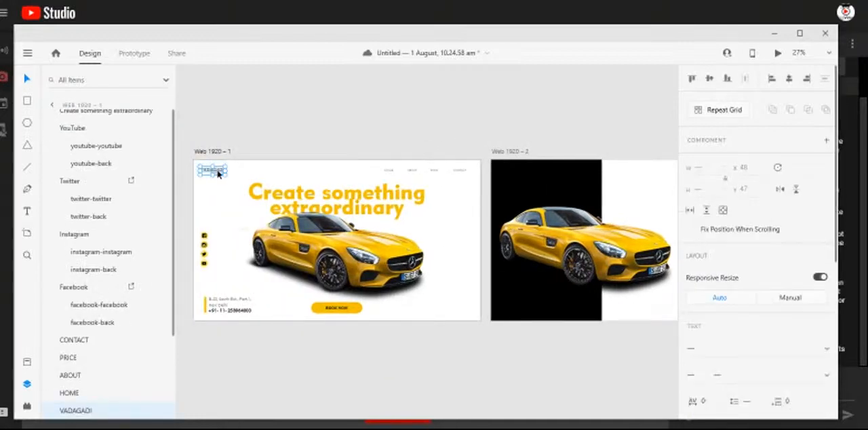
key("alt")
left_click_drag(212, 169, 516, 175)
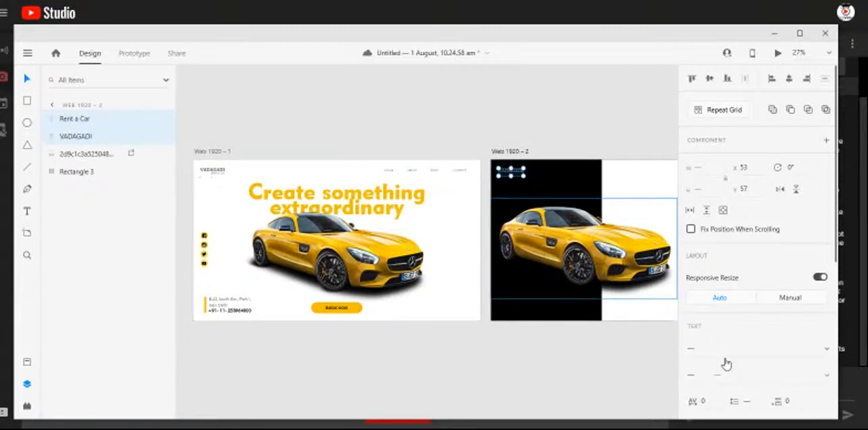
- Fill the copied VADAGADI logo and "Rent a Car" tagline with white, #FFFFFF
scroll(706, 326, "down", 1)
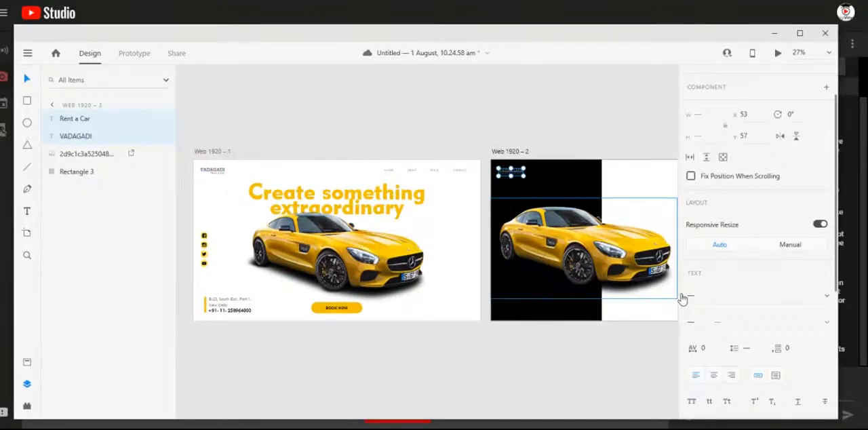
scroll(743, 368, "down", 4)
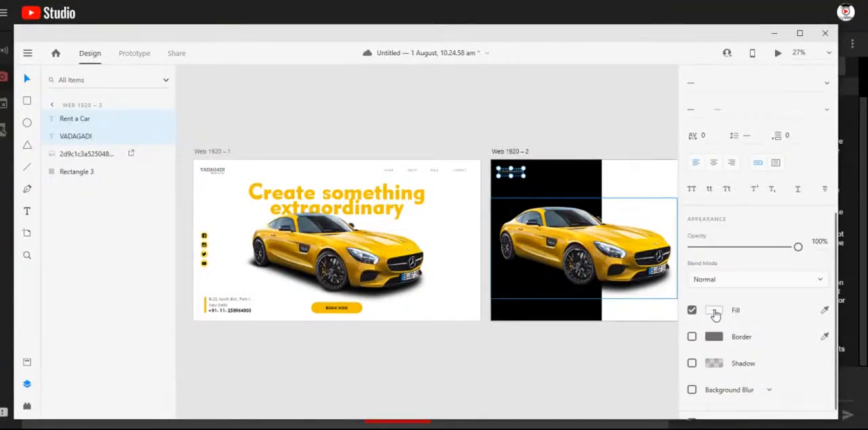
left_click(714, 310)
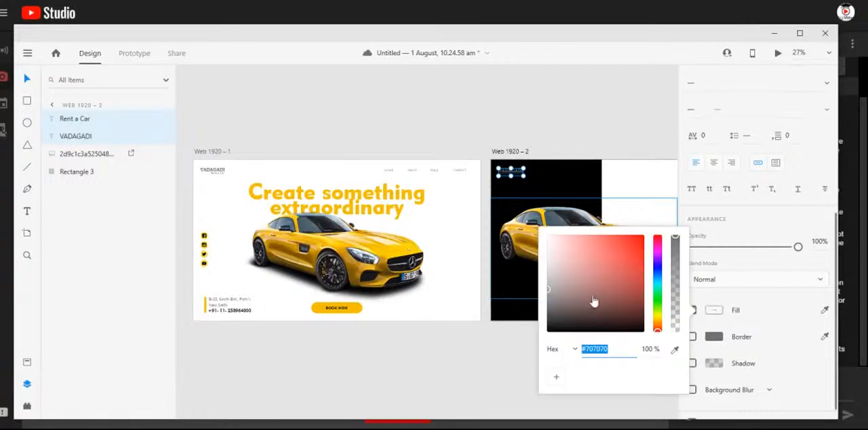
left_click(532, 137)
left_click(547, 133)
left_click_drag(565, 271, 395, 270)
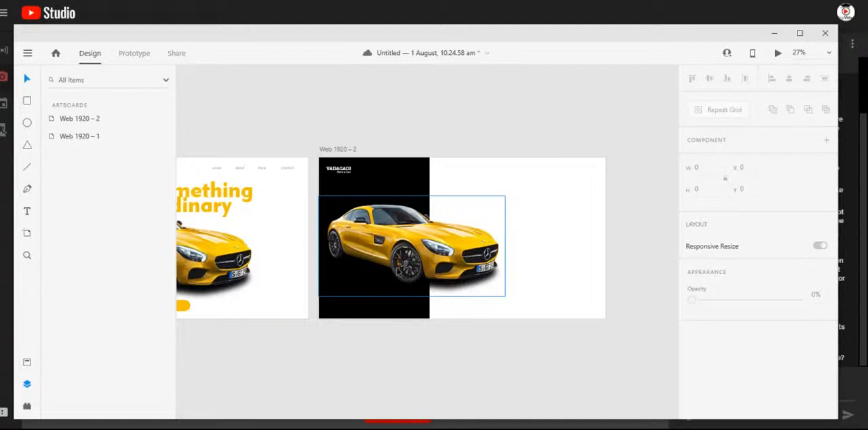
left_click_drag(309, 239, 384, 224)
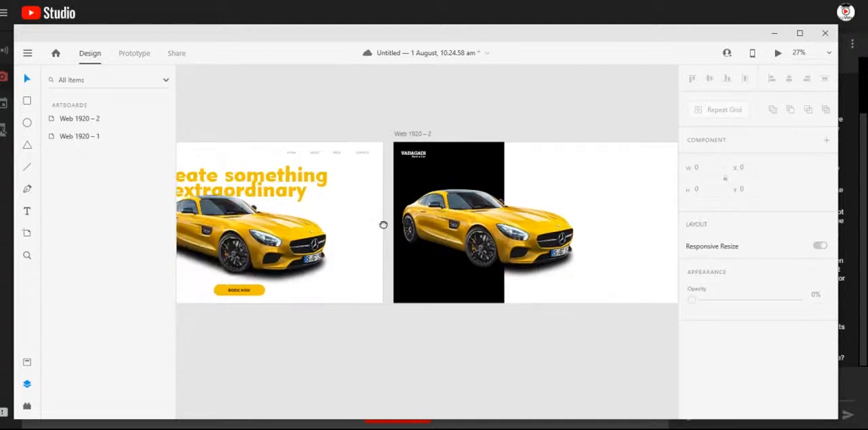
left_click_drag(473, 331, 376, 278)
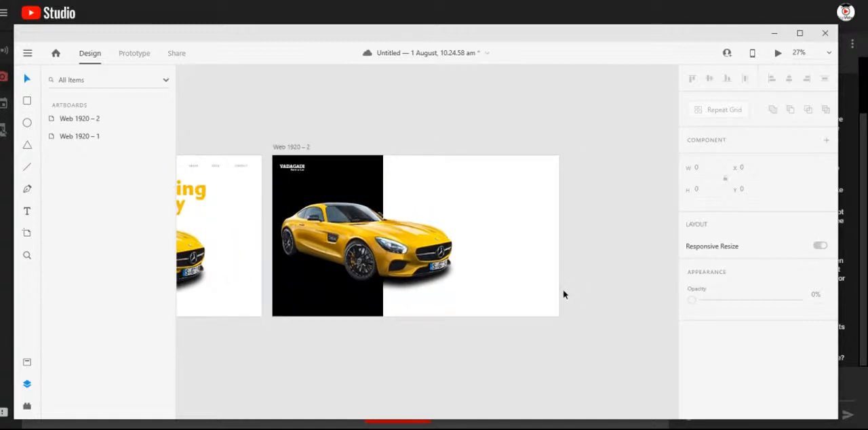
left_click(425, 247)
left_click_drag(420, 247, 424, 246)
left_click(573, 100)
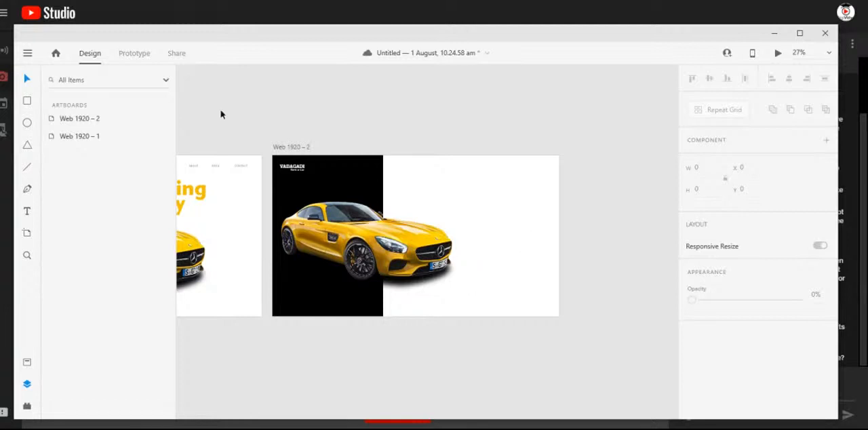
- Try to open the recent cloud document "Untitled — 1 August, 10.24.58 am.xd"
left_click(27, 53)
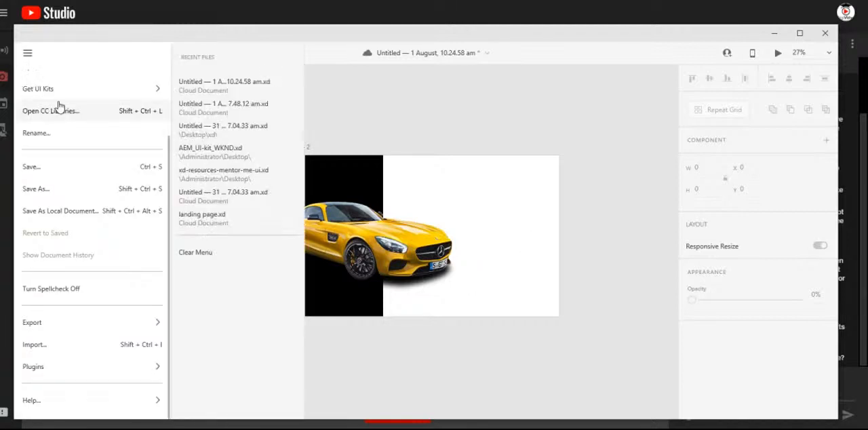
mouse_move(62, 98)
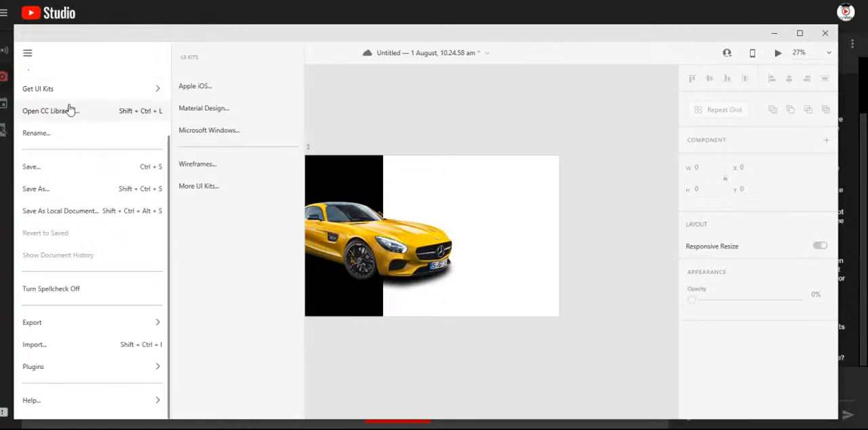
mouse_move(75, 373)
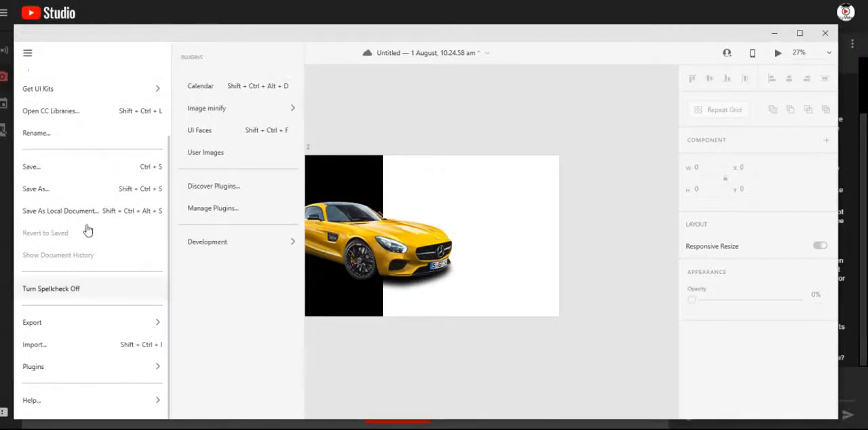
scroll(94, 233, "up", 3)
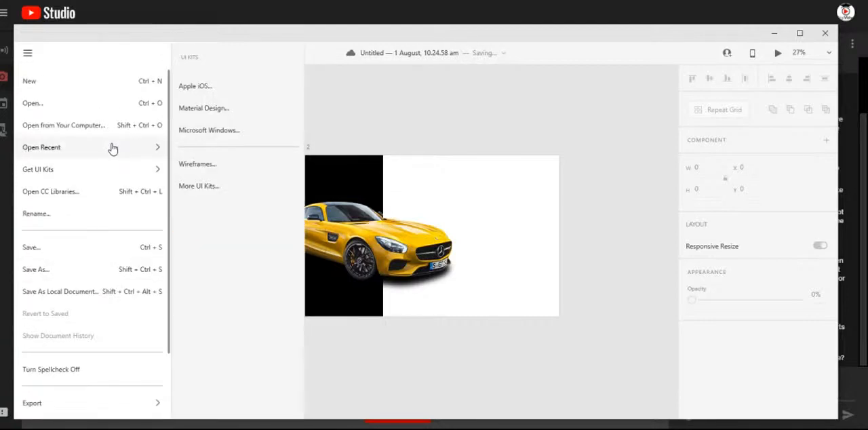
mouse_move(134, 152)
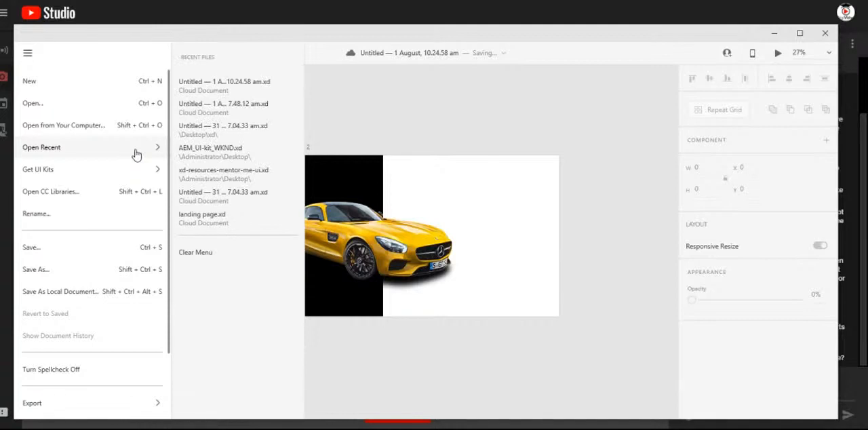
left_click(244, 88)
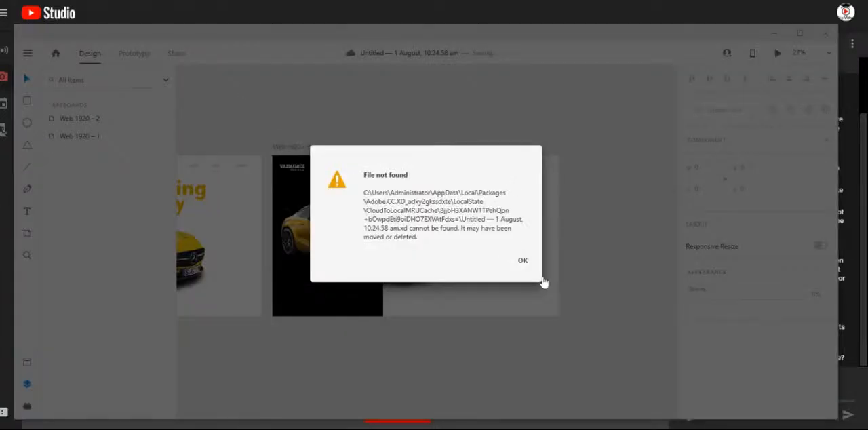
left_click(522, 260)
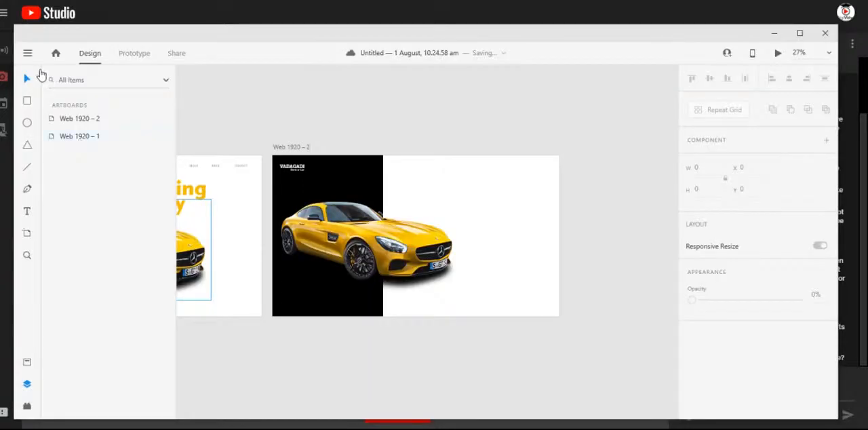
- Open the recent desktop file "Untitled — 31 July, 7.04.33 am.xd" and return to the 1 August, 10.24.58 am document
left_click(29, 55)
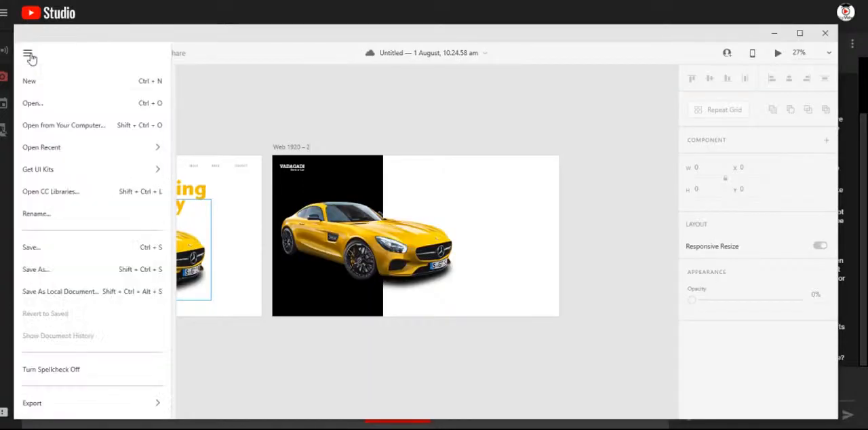
mouse_move(82, 151)
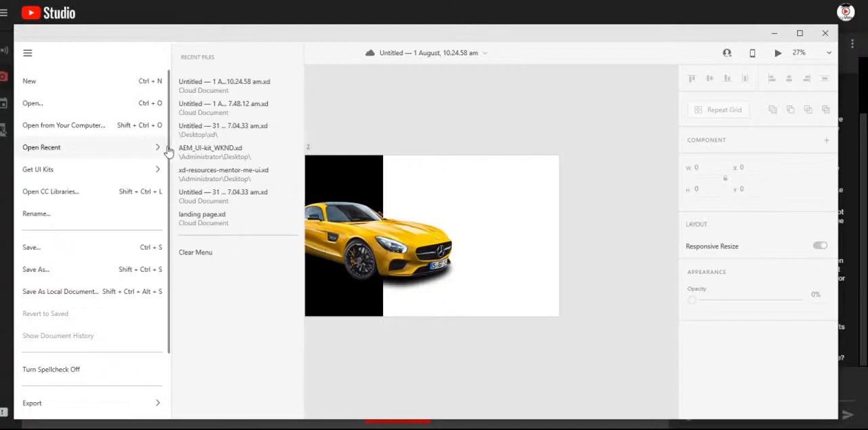
left_click(203, 133)
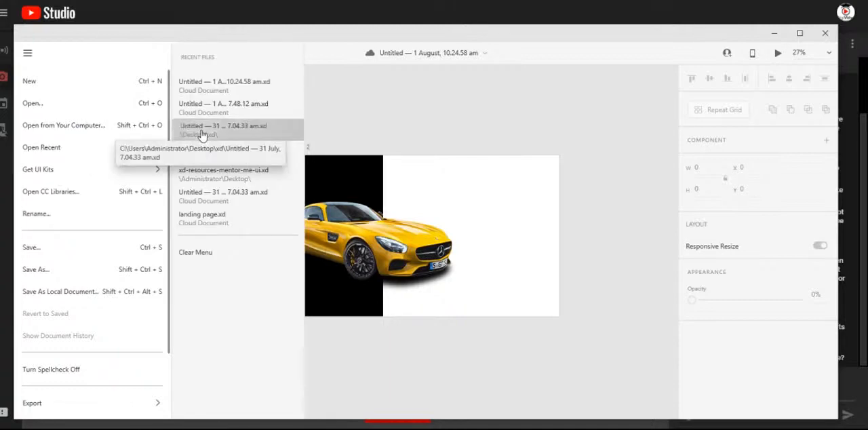
left_click(775, 33)
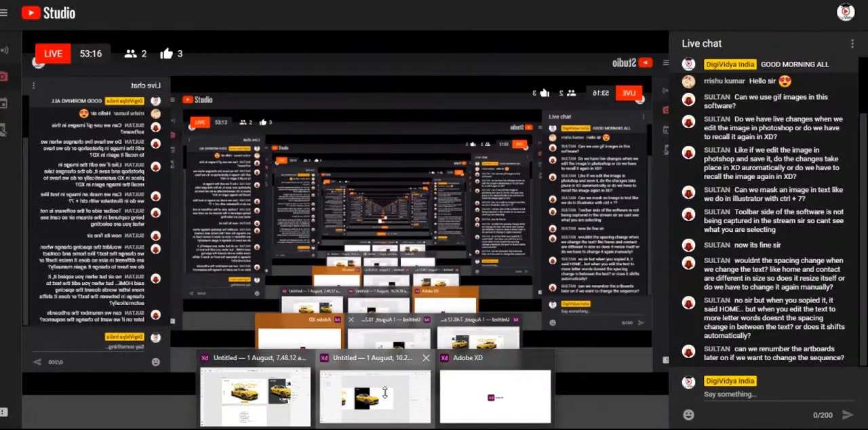
left_click(385, 393)
- Rename the artboard Web 1920 – 1 as "Landing Page"
double_click(79, 118)
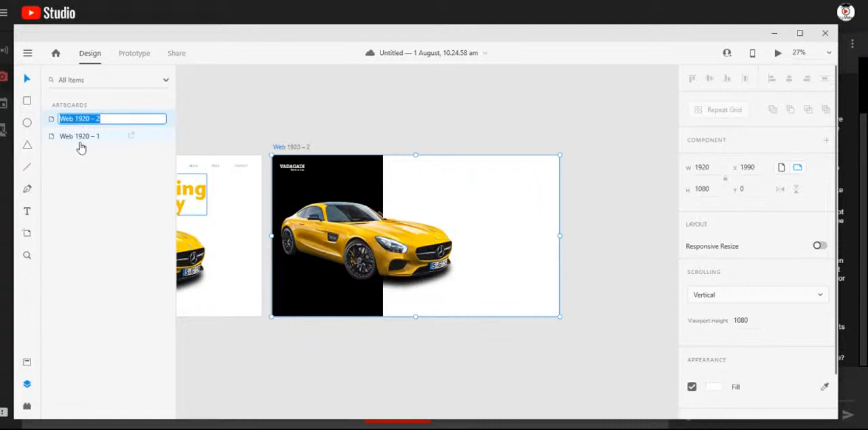
double_click(79, 137)
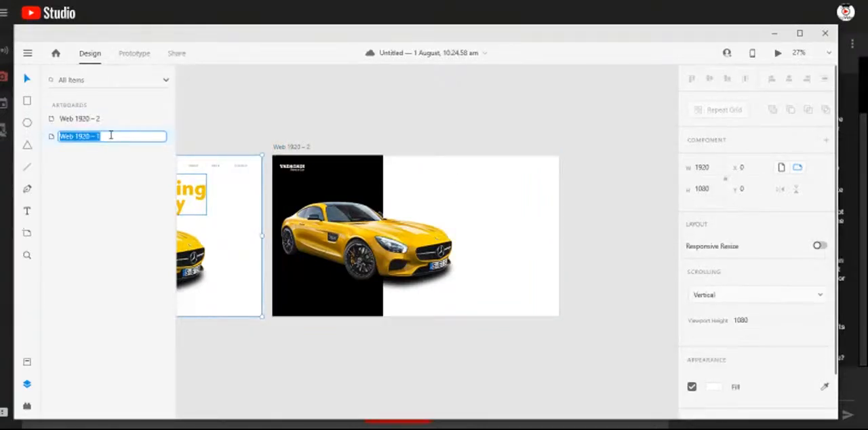
type("Landing Page")
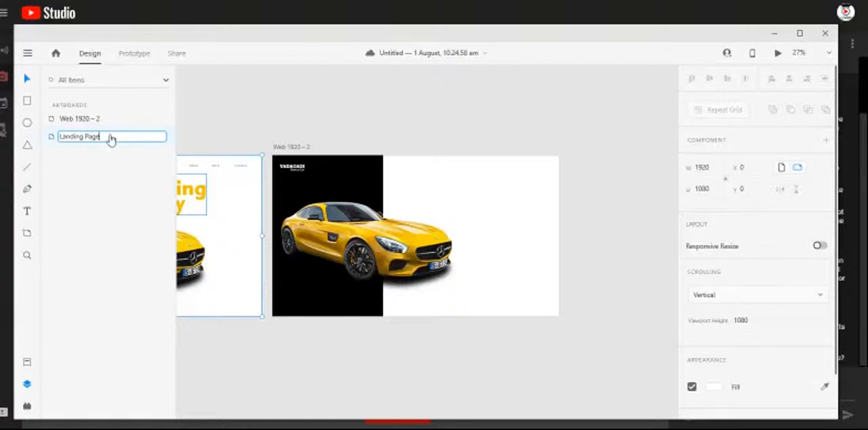
key("Return")
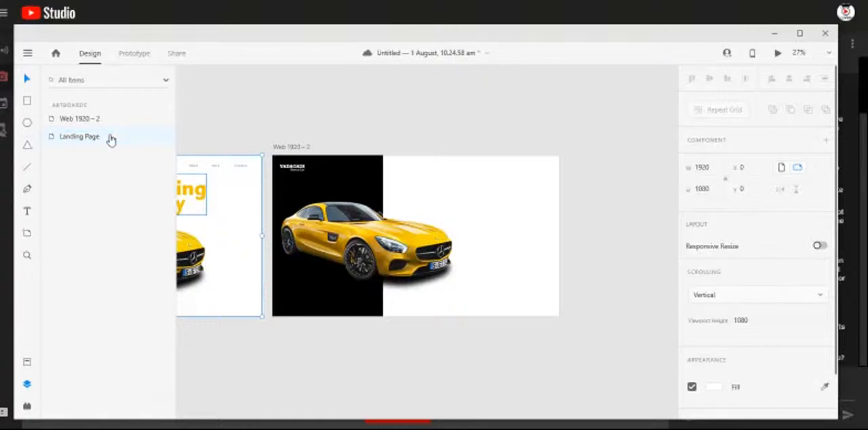
- Rename the artboard Web 1920 – 2 as "Formfill"
double_click(74, 119)
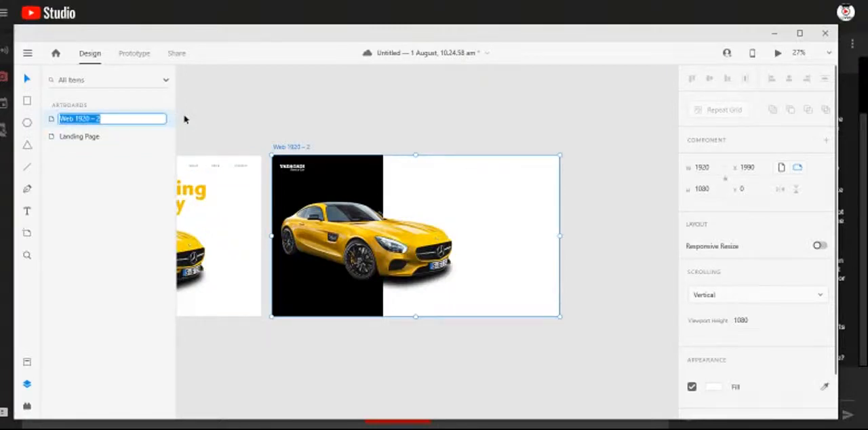
type("Formfill")
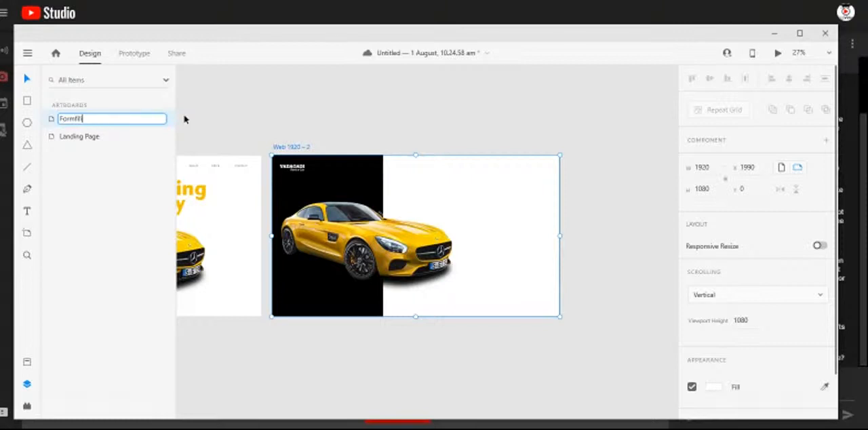
key("Return")
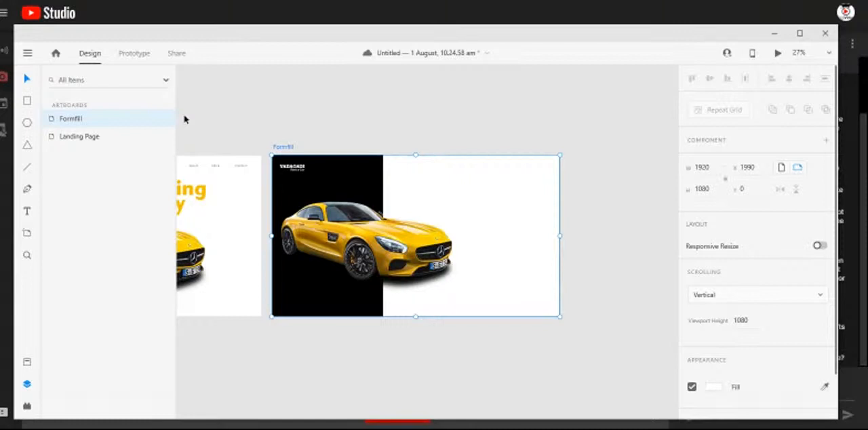
left_click(377, 124)
- Switch to the open document "Untitled — 31 July, 7.04.33 am"
left_click_drag(303, 132, 526, 128)
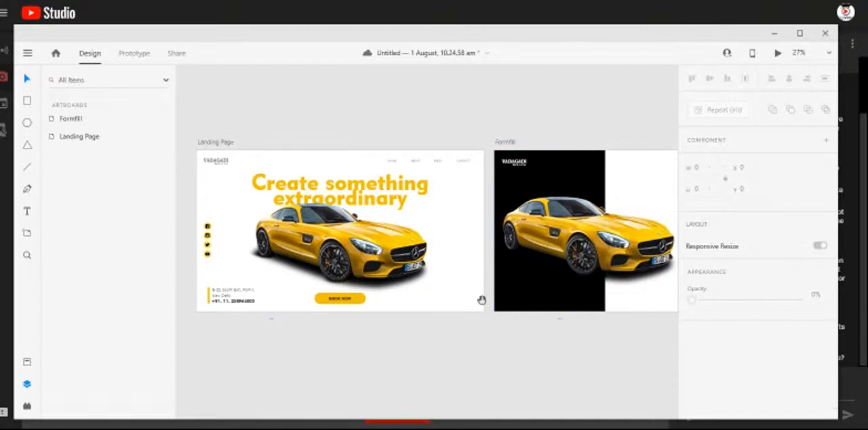
left_click_drag(531, 330, 332, 330)
left_click_drag(424, 346, 388, 337)
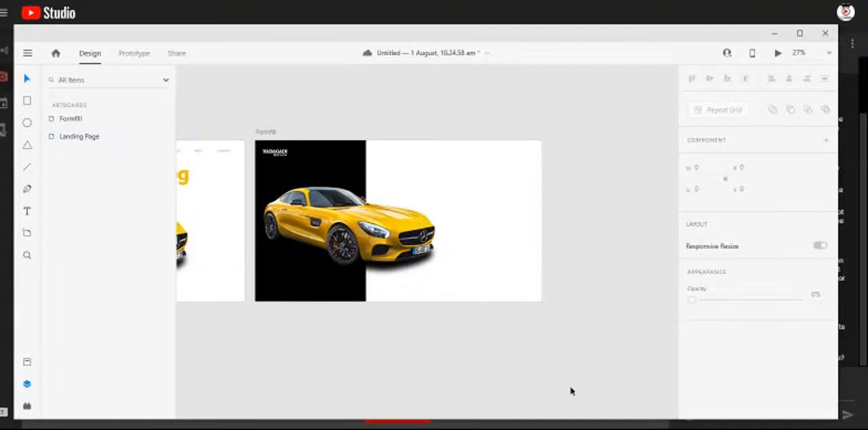
left_click(376, 429)
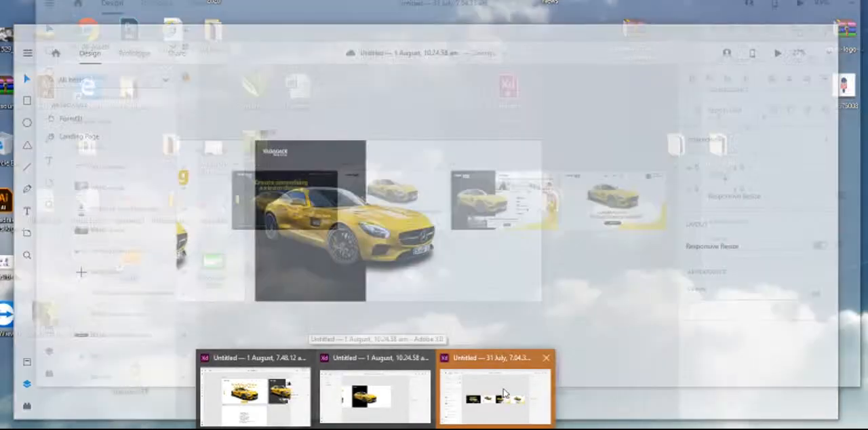
left_click(506, 392)
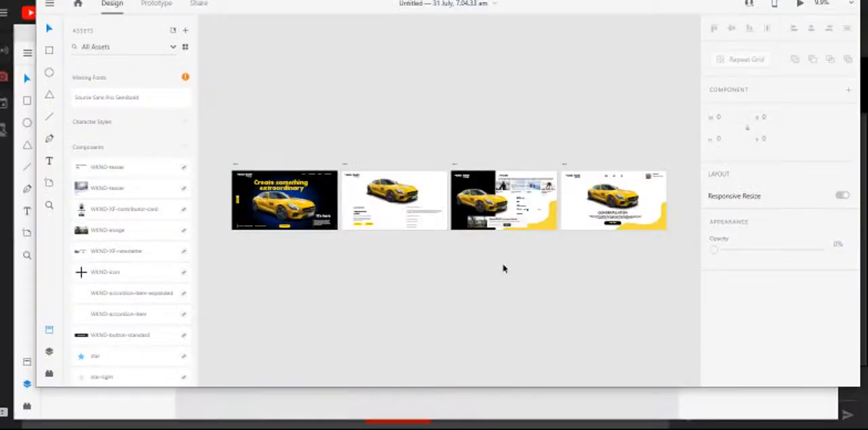
- Copy the stream form fields and the "Want WKND in your inbox?" newsletter block from the artboard Web 1920 – 3
left_click(501, 227)
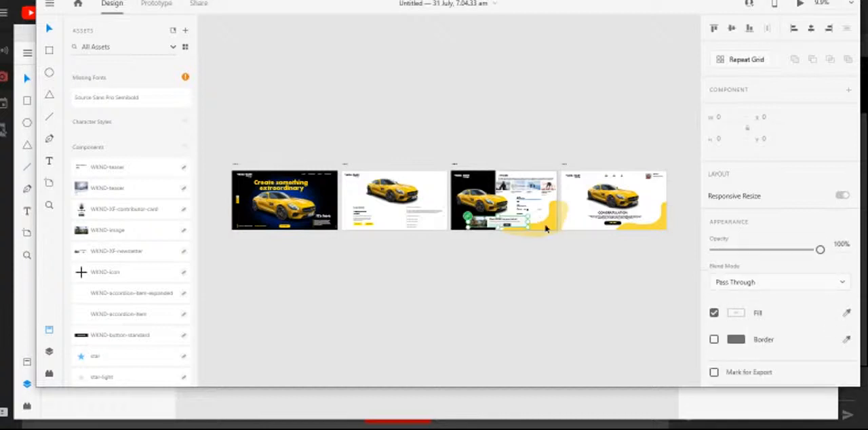
scroll(546, 229, "up", 5)
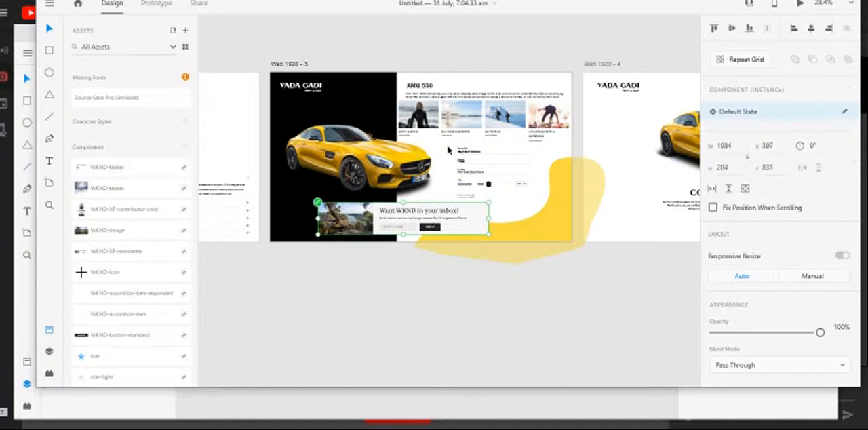
left_click(490, 173)
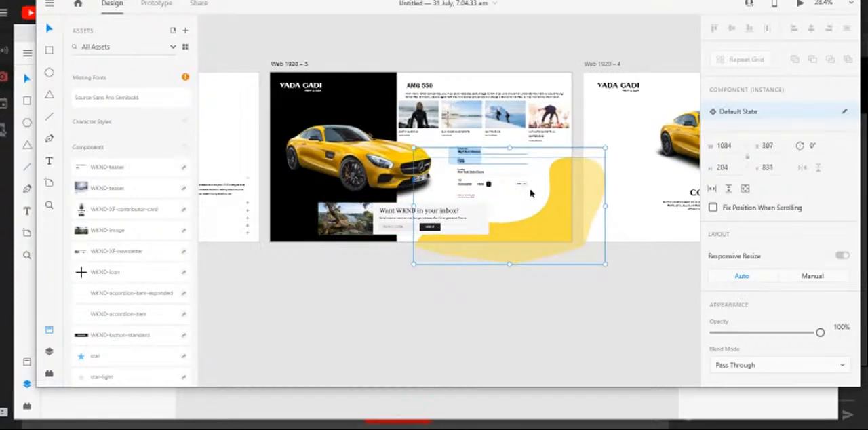
left_click_drag(534, 208, 542, 220)
left_click(553, 230, "shift")
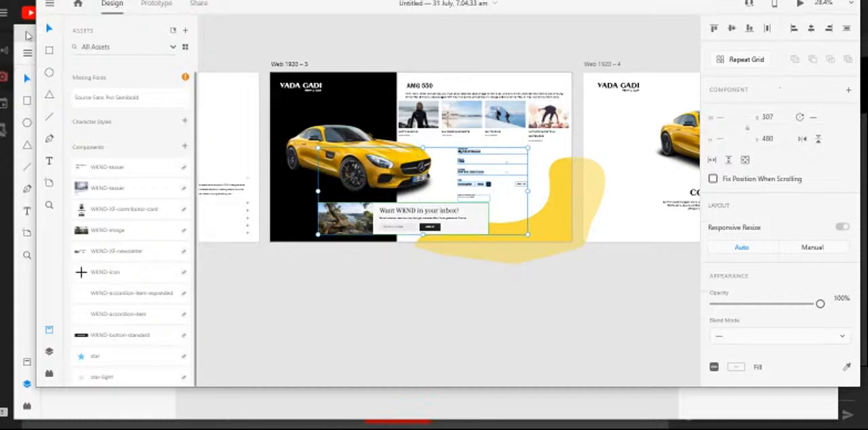
- Paste the form fields and newsletter block onto the Formfill artboard of the 1 August document, placing them at X 433, Y 499
left_click(541, 407)
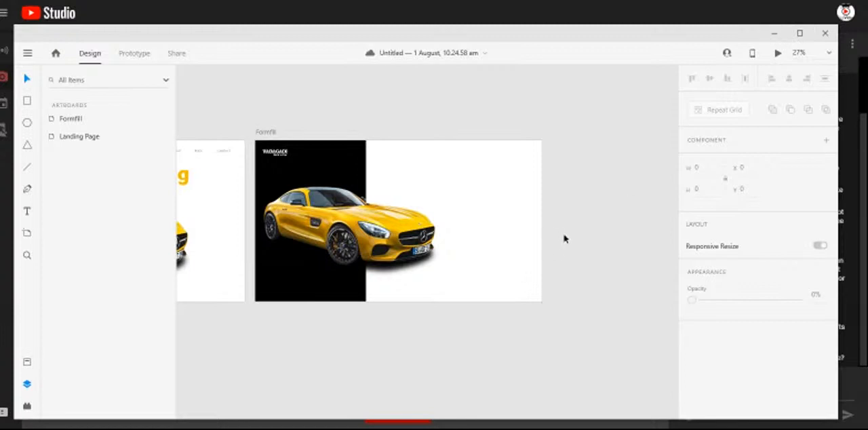
key("ctrl+v")
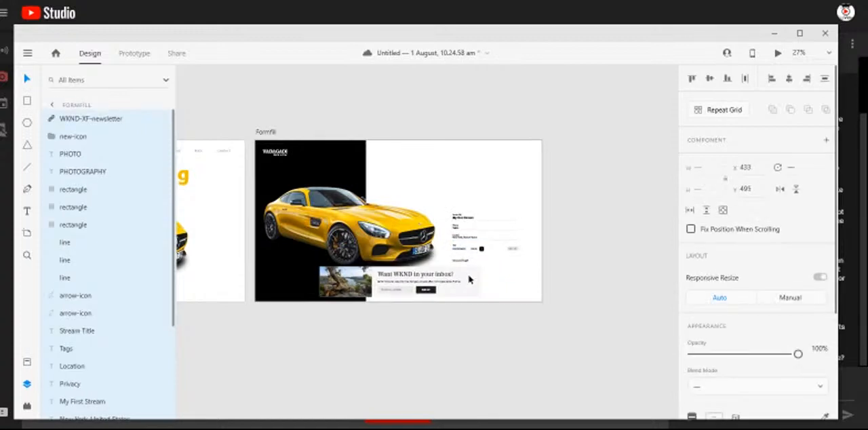
left_click_drag(469, 279, 470, 280)
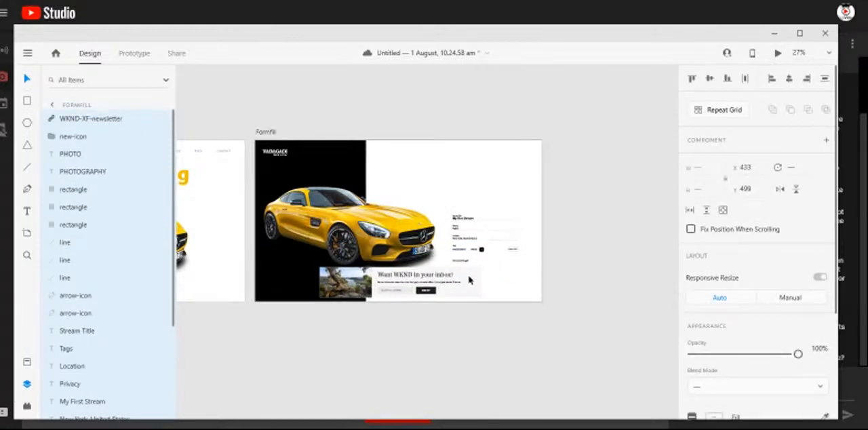
left_click(469, 279)
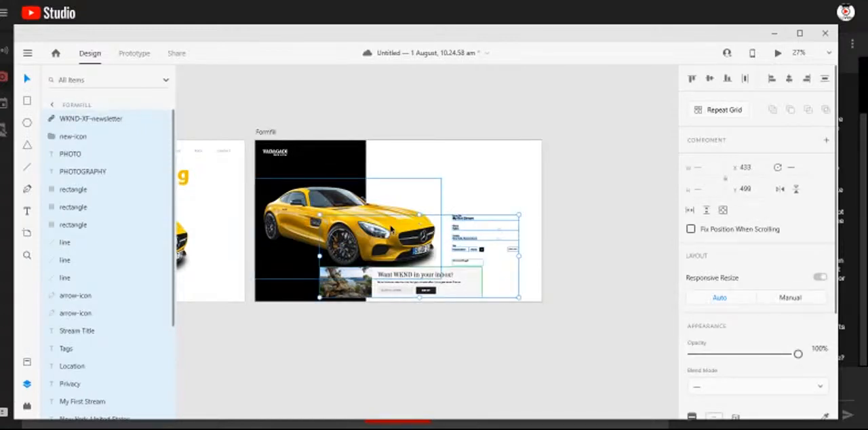
- Move the car image on the Formfill artboard slightly to X 37, Y 231, clear of the pasted content's selection
left_click(440, 129)
left_click(377, 229)
left_click_drag(380, 227, 386, 223)
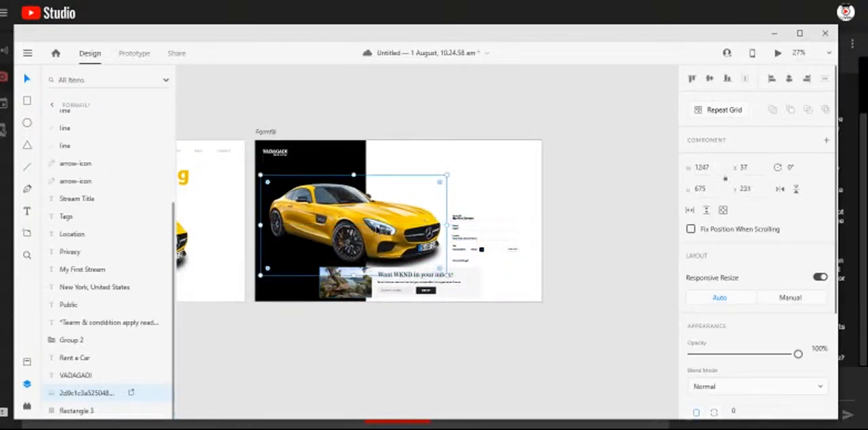
left_click(396, 130)
scroll(428, 299, "up", 5)
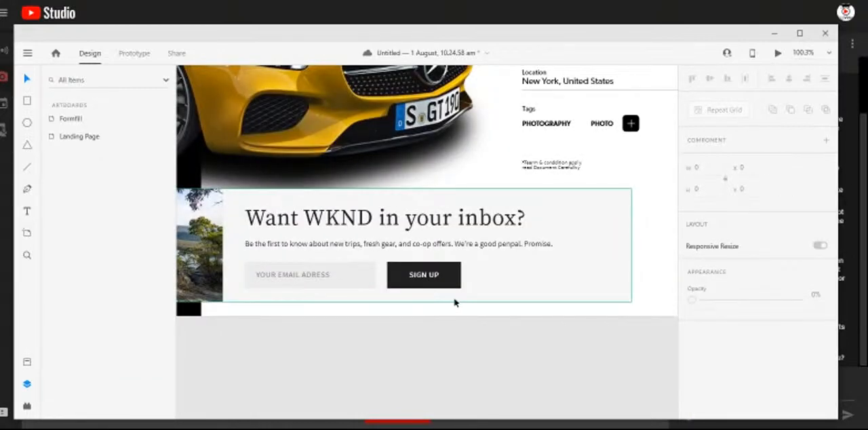
- Change the newsletter block's heading on the Formfill artboard to "Want THIS car in your inbox?"
key("t")
left_click(314, 217)
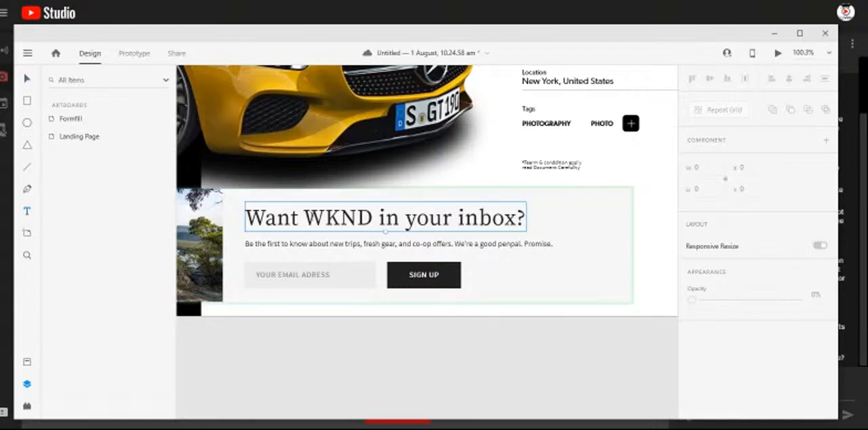
double_click(315, 217)
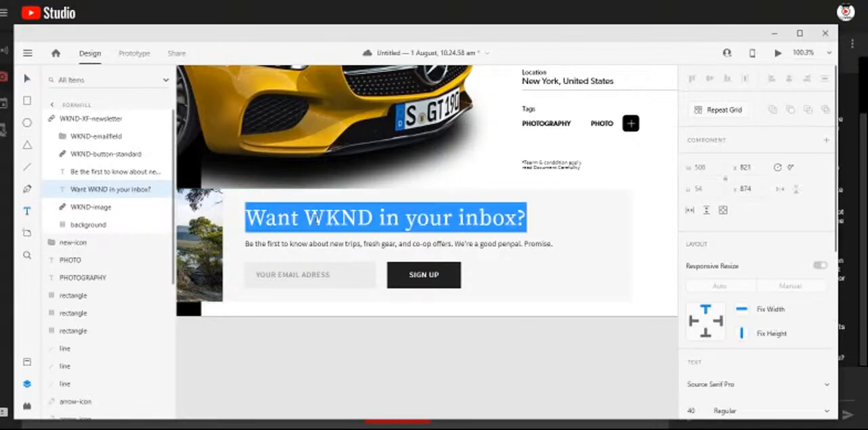
left_click(306, 218)
left_click_drag(305, 219, 370, 220)
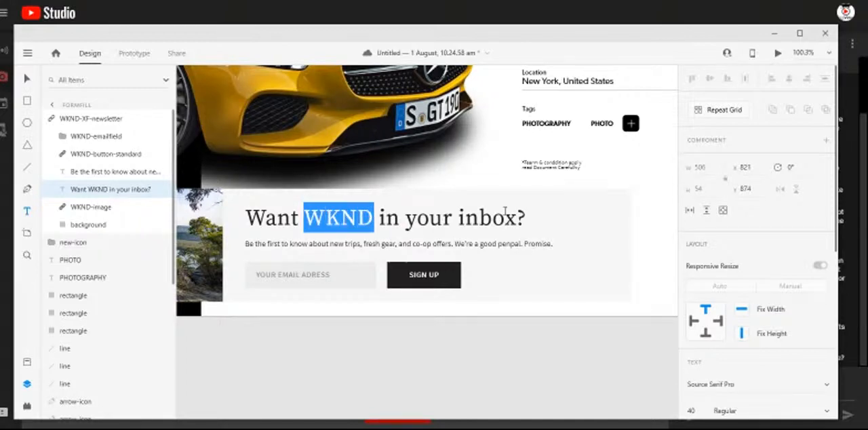
type("THIS")
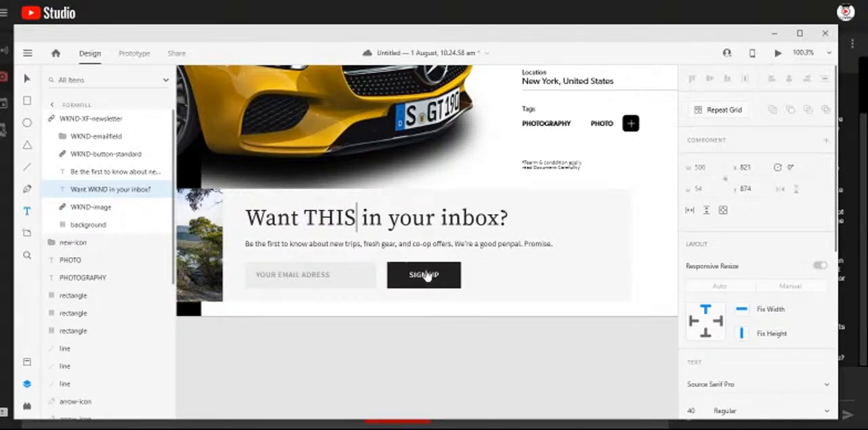
key("Escape")
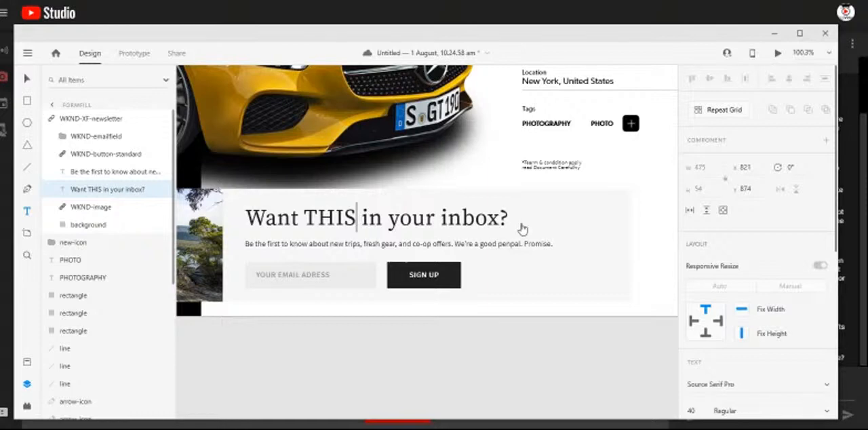
type("car")
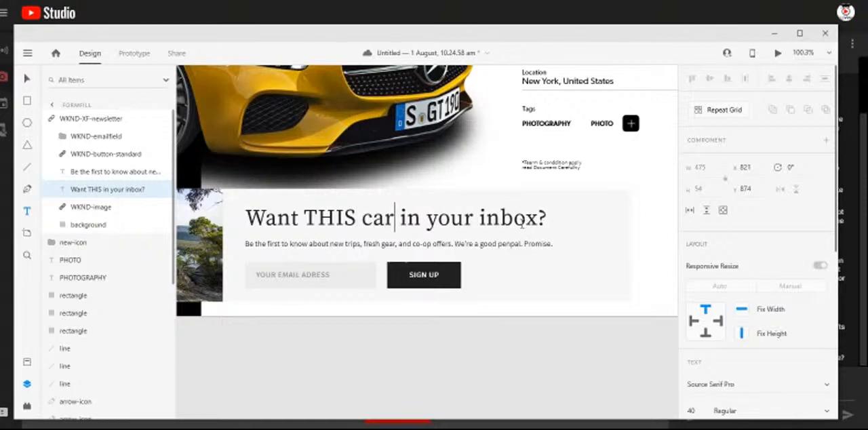
left_click(27, 79)
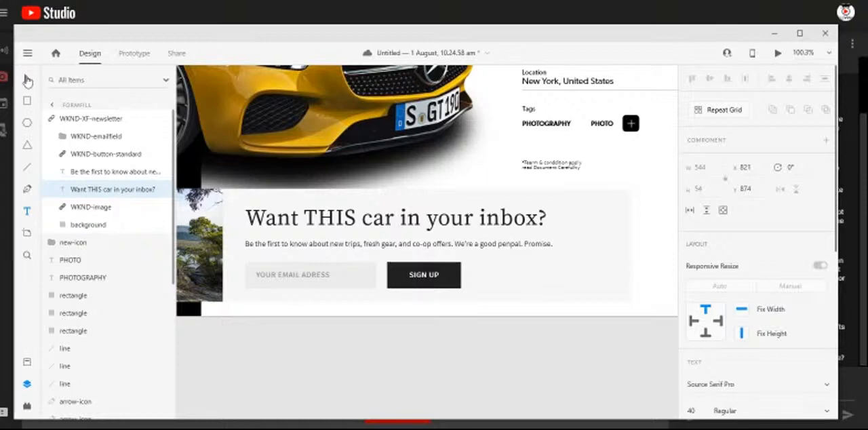
left_click(491, 363)
- Examine the stream form fields and the newsletter block on the Formfill artboard
scroll(420, 325, "down", 5)
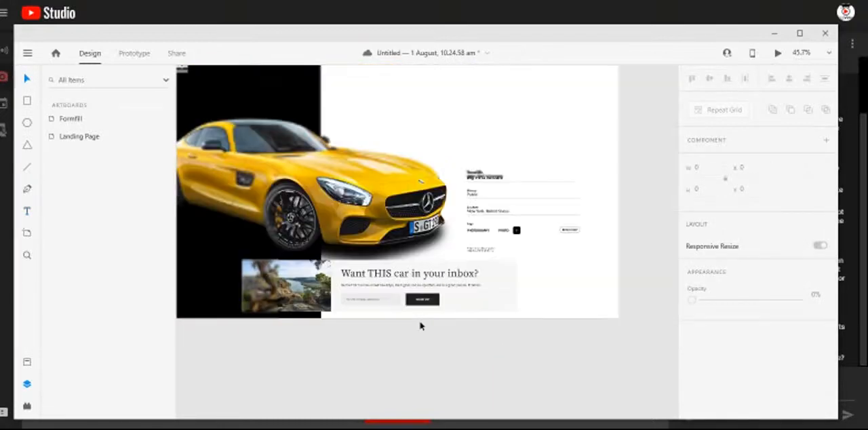
scroll(540, 215, "up", 5)
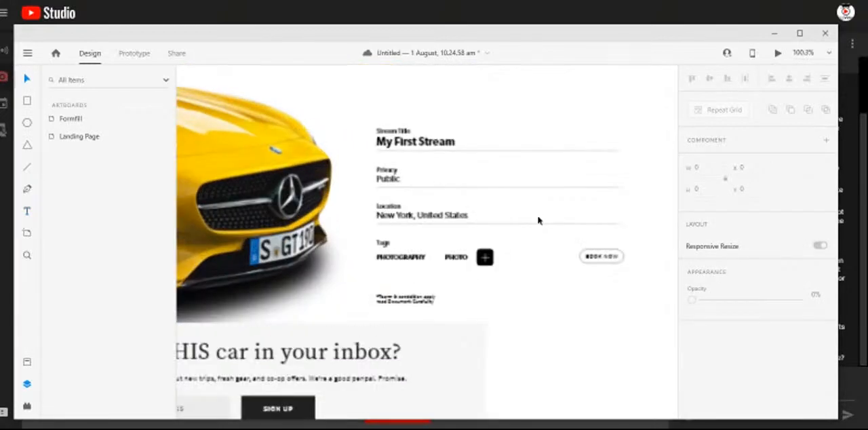
scroll(538, 220, "up", 2)
left_click(375, 120)
left_click(361, 109)
scroll(417, 224, "down", 2)
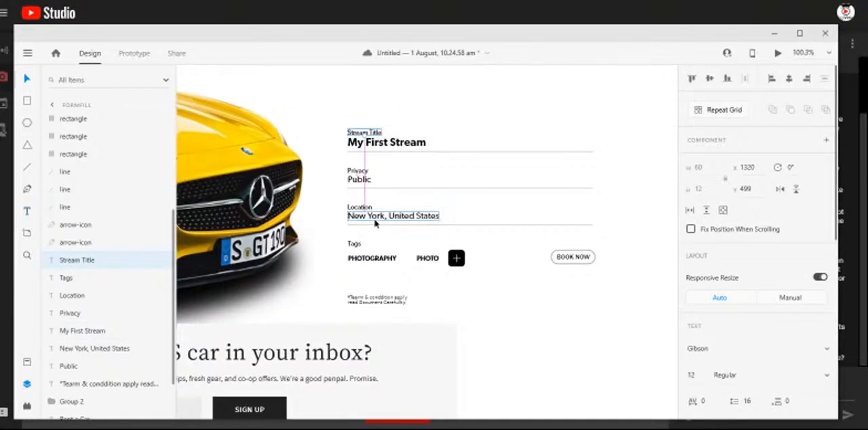
scroll(375, 224, "down", 2)
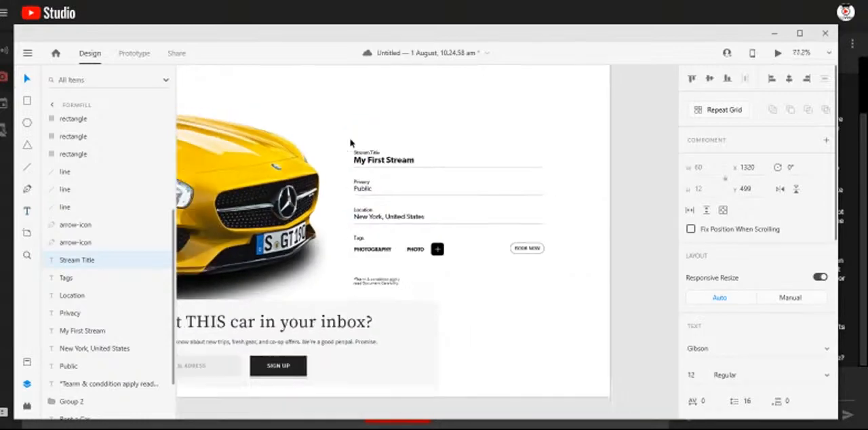
left_click_drag(343, 136, 554, 292)
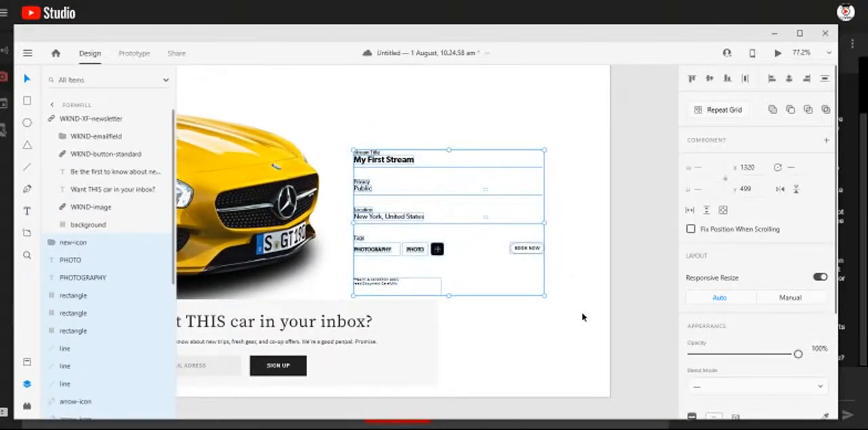
left_click(581, 322)
scroll(580, 328, "down", 2)
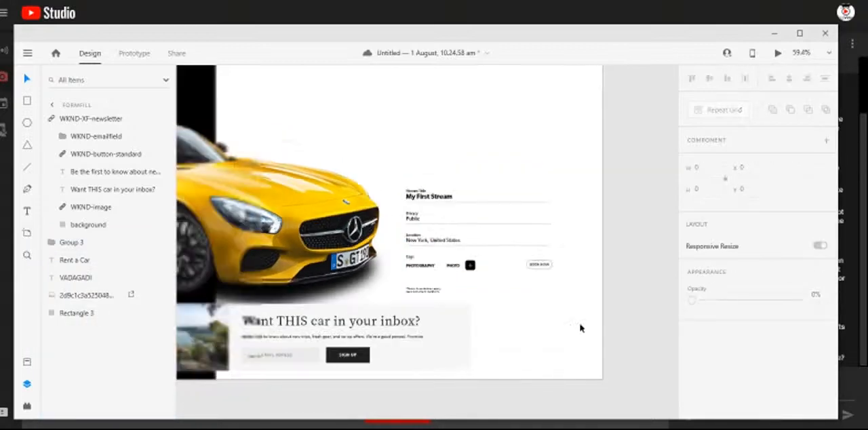
scroll(580, 328, "down", 2)
left_click(532, 306)
left_click_drag(427, 195, 469, 196)
- Switch to the 31 July, 7.04.33 am document and copy the AMG 550 heading, paragraph and picture row from Web 1920 – 3
key("alt+Tab")
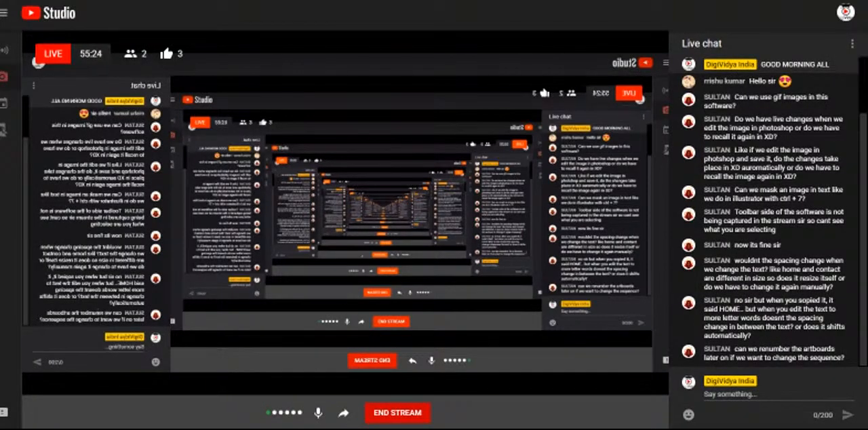
mouse_move(384, 422)
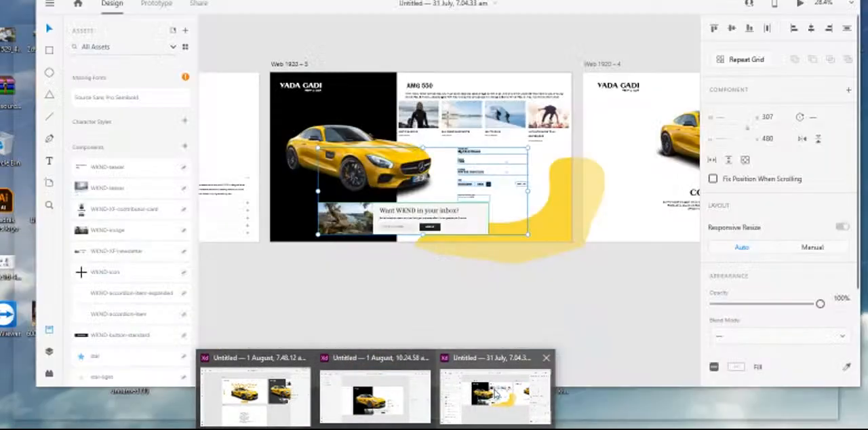
left_click(496, 396)
left_click_drag(404, 57, 562, 129)
left_click(367, 170, "shift")
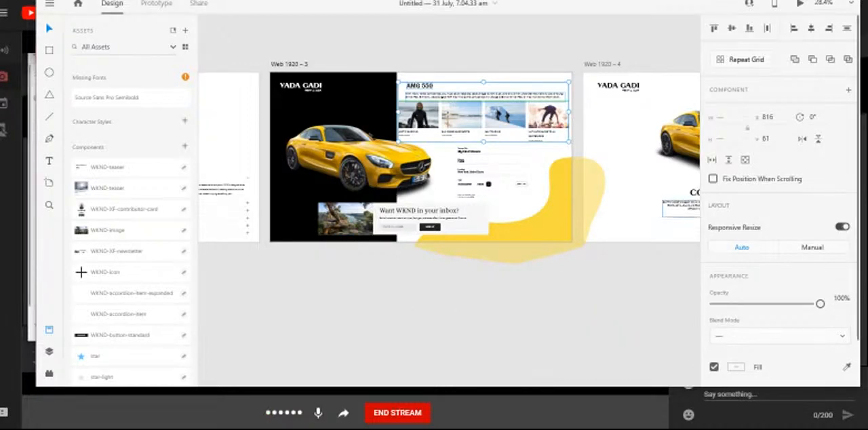
key("alt+Tab")
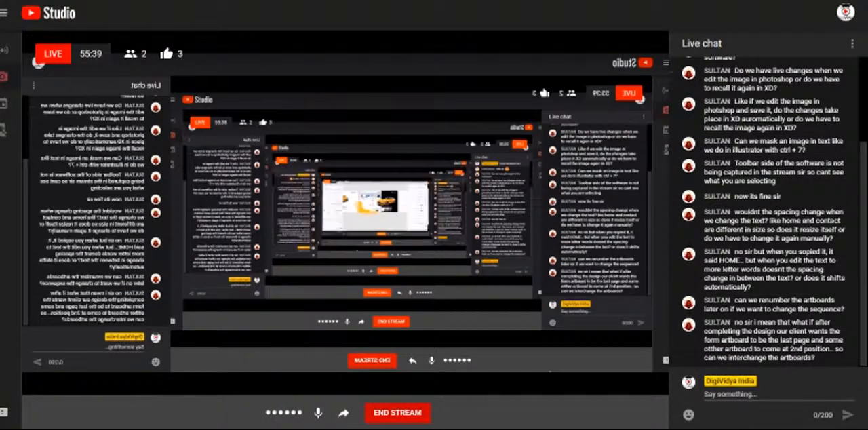
- Paste the AMG 550 content onto the Formfill artboard of the 1 August, 10.24.58 am document, placing it at X 790, Y 21
mouse_move(376, 429)
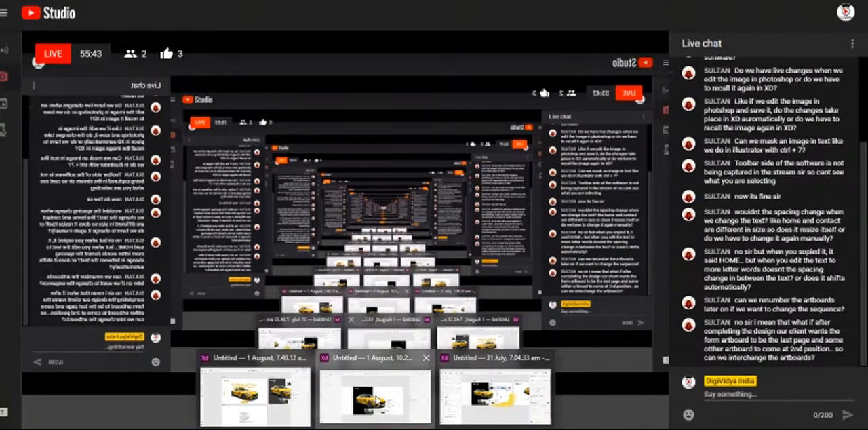
left_click(375, 394)
left_click(515, 184)
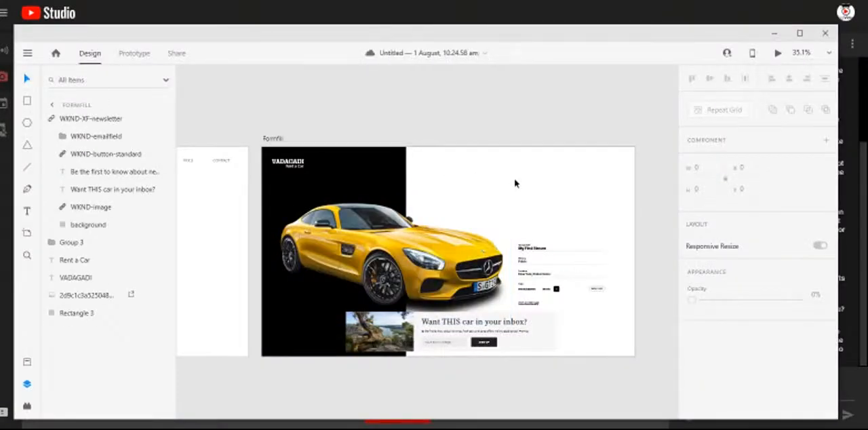
key("ctrl+v")
left_click_drag(525, 168, 521, 170)
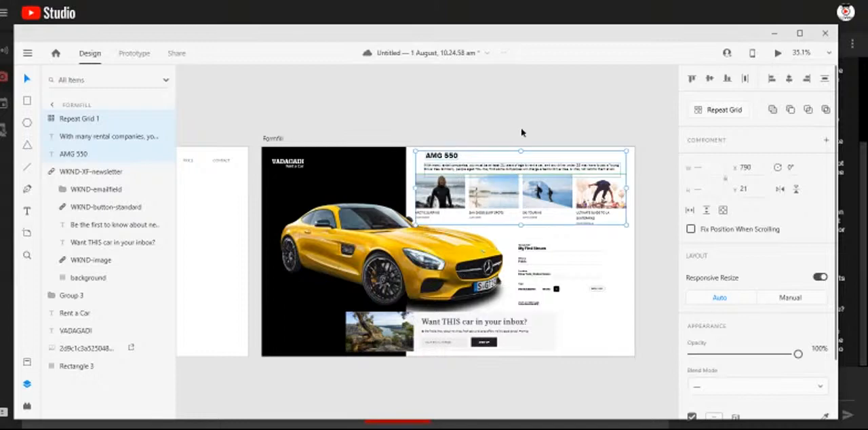
left_click(520, 132)
- Add a 1920 × 1080 artboard beside the Formfill artboard
scroll(392, 228, "down", 2)
scroll(391, 229, "down", 2)
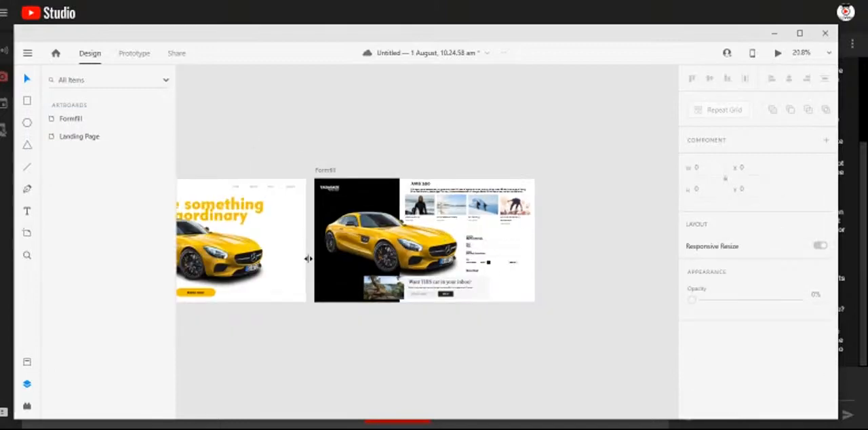
scroll(461, 167, "right", 2)
mouse_move(418, 129)
left_mouse_down()
mouse_move(389, 129)
mouse_move(403, 127)
left_mouse_up()
scroll(485, 265, "down", 2)
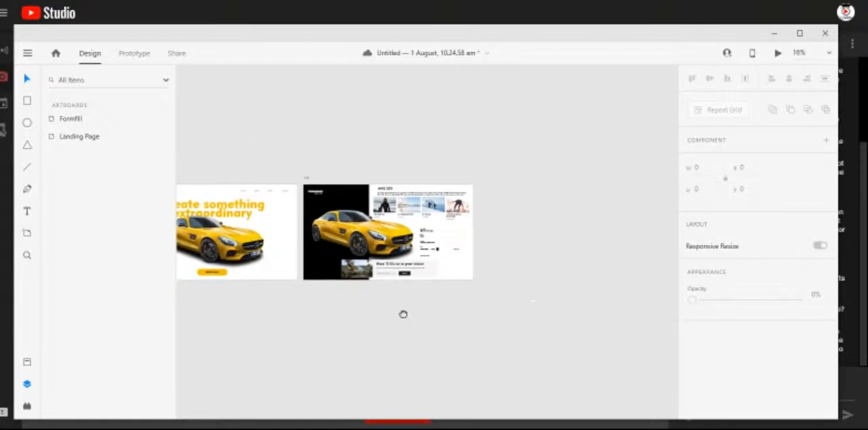
left_click_drag(363, 325, 403, 315)
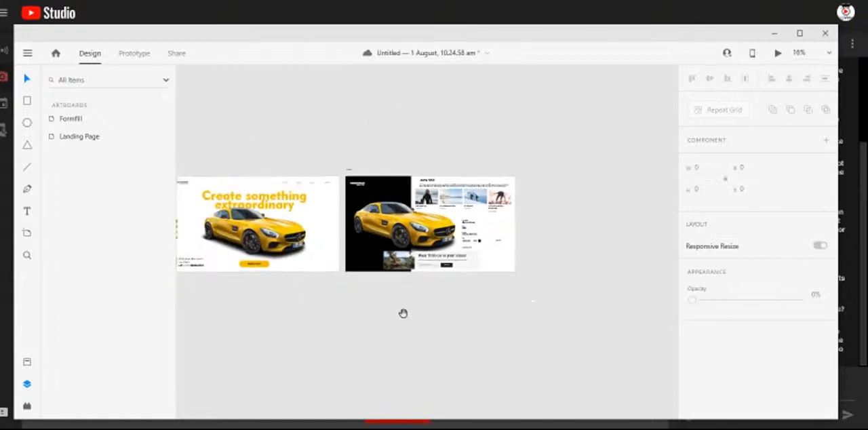
left_click(27, 234)
left_click(537, 221)
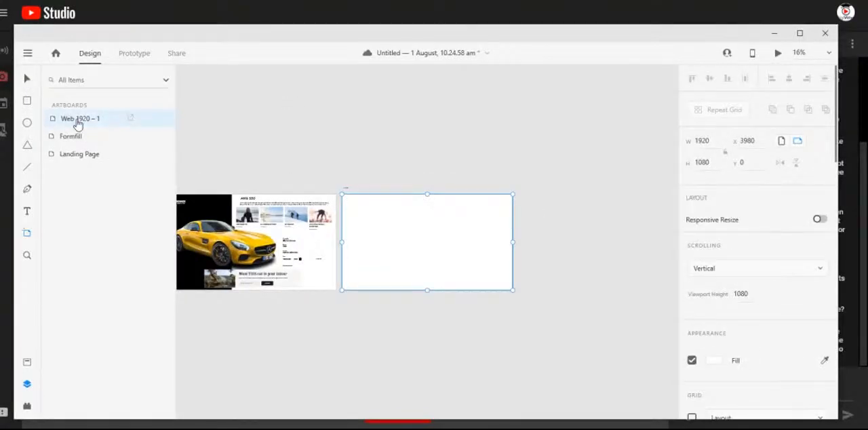
double_click(78, 122)
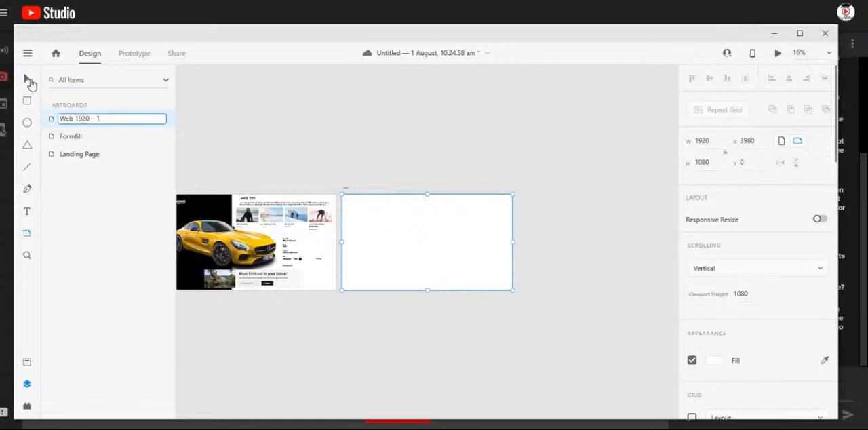
left_click(28, 80)
left_click(398, 157)
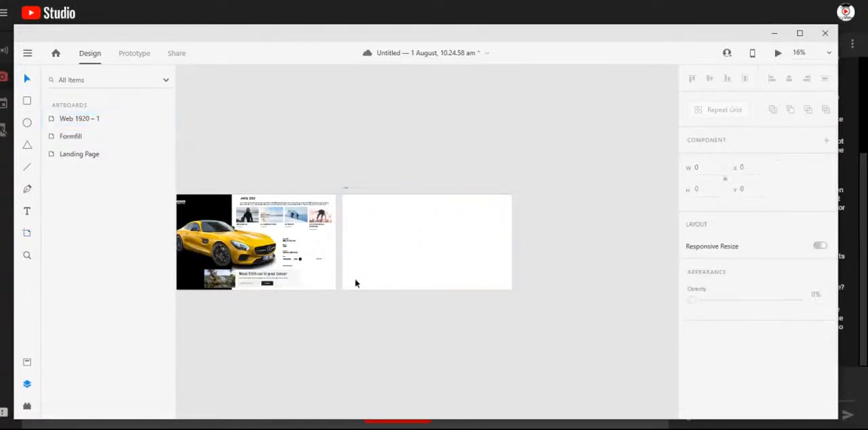
- Copy the car image from Formfill to the Web 1920 – 1 artboard and scale it to 1059 × 573 at X 471, Y 254
scroll(355, 279, "up", 1)
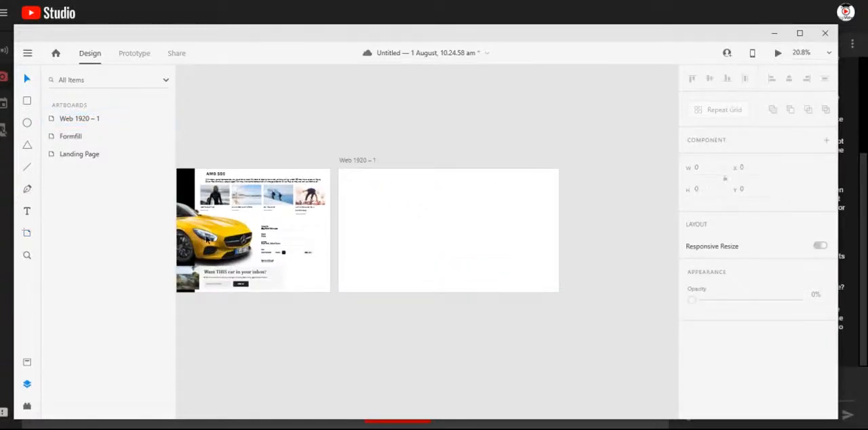
left_click_drag(207, 238, 476, 240)
left_click(391, 272)
left_click_drag(382, 268, 463, 279)
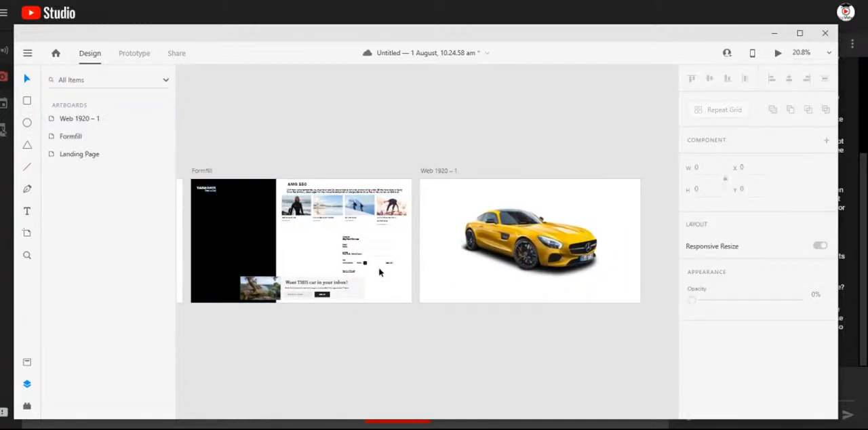
left_click(538, 250)
left_click_drag(539, 250, 562, 251)
left_click_drag(607, 281, 596, 275)
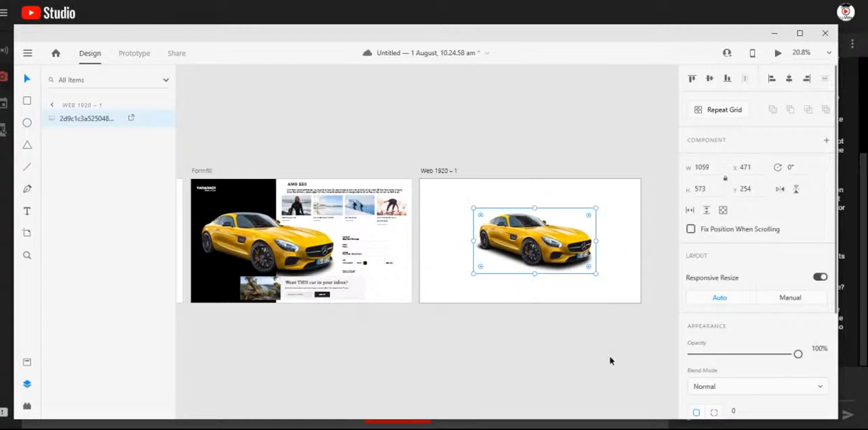
left_click(610, 360)
- Duplicate the VADAGADI and "Rent a Car" texts from the Formfill artboard onto the pasteboard beside Web 1920 – 1
mouse_move(545, 321)
left_mouse_down()
mouse_move(492, 321)
mouse_move(544, 318)
left_mouse_up()
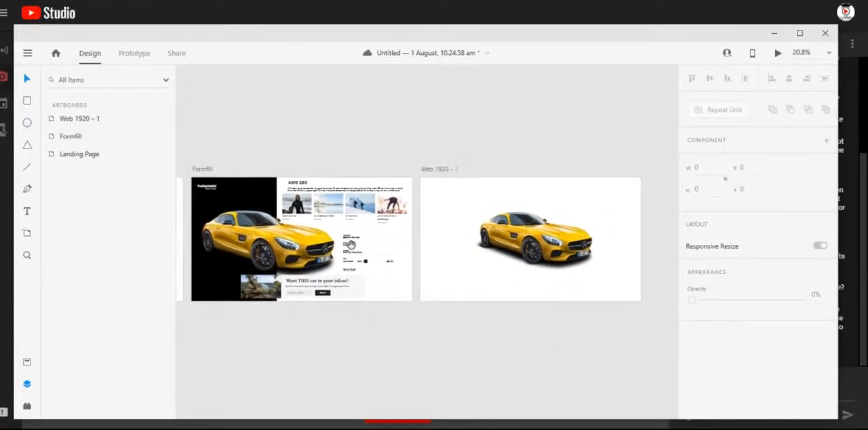
left_click(205, 189)
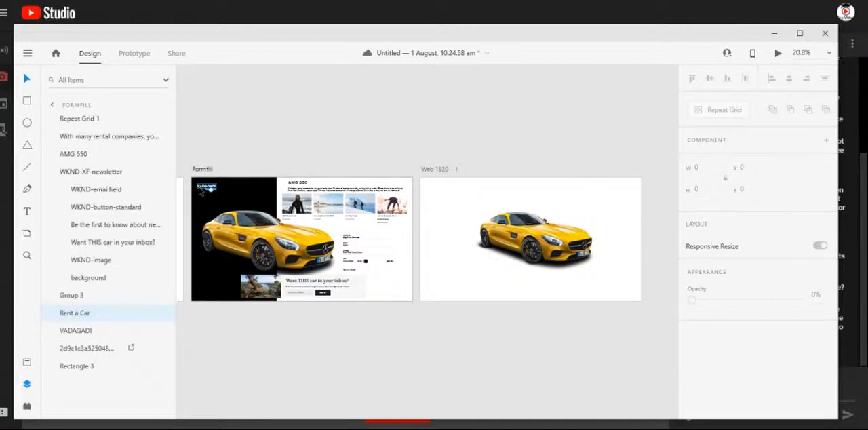
left_click(201, 188, "shift")
left_click_drag(262, 192, 436, 196)
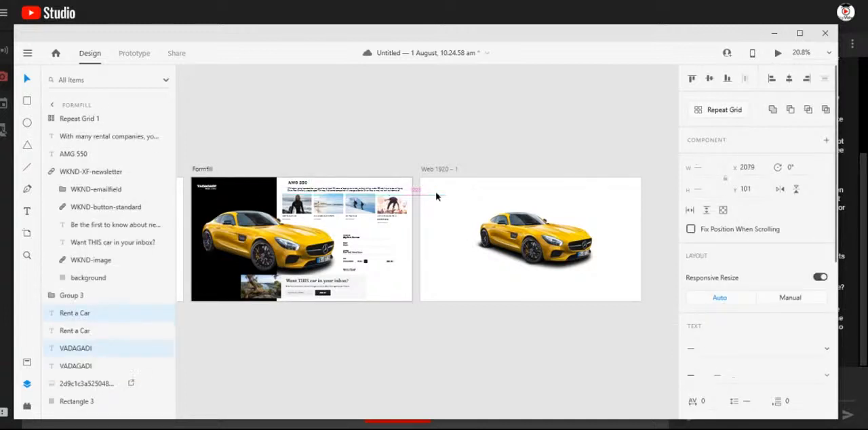
key("alt+shift")
left_click_drag(699, 265, 540, 324)
left_click(372, 328)
- Change the duplicated logo texts' fill to black and place them on Web 1920 – 1 at X 70, Y 62
left_click_drag(602, 293, 644, 331)
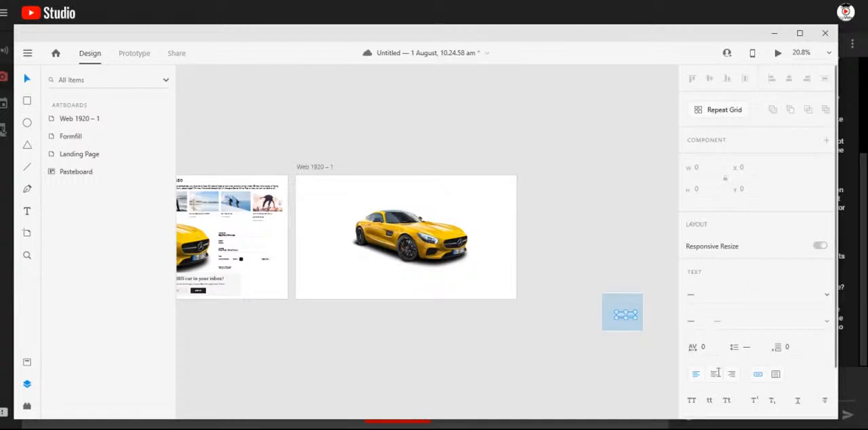
scroll(767, 374, "down", 2)
left_click(714, 386)
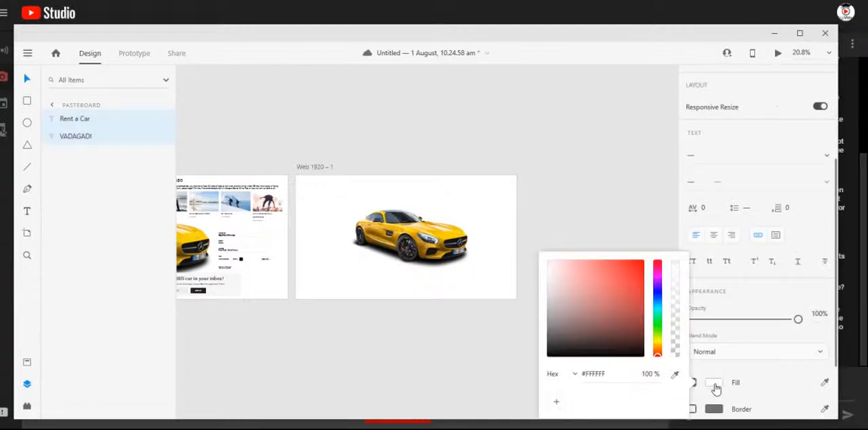
left_click_drag(620, 342, 654, 372)
left_click(443, 334)
left_click_drag(595, 294, 318, 189)
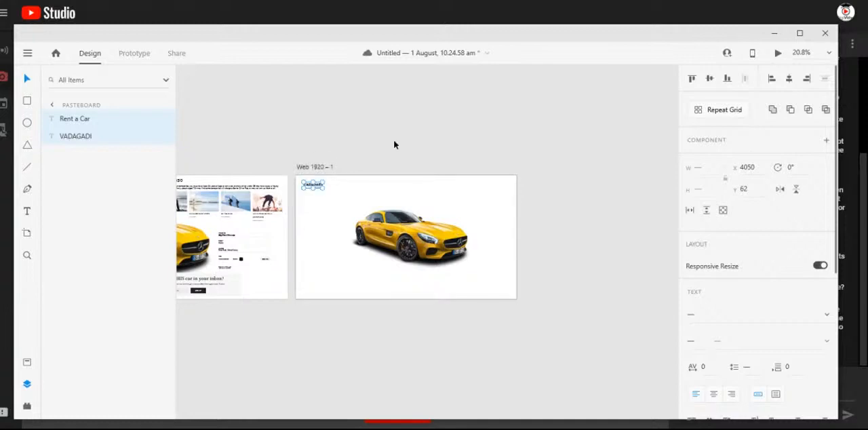
- Review the Landing Page, the Formfill form area and the logo and car layout on the Web 1920 – 1 artboard
left_click(537, 263)
scroll(309, 175, "up", 5)
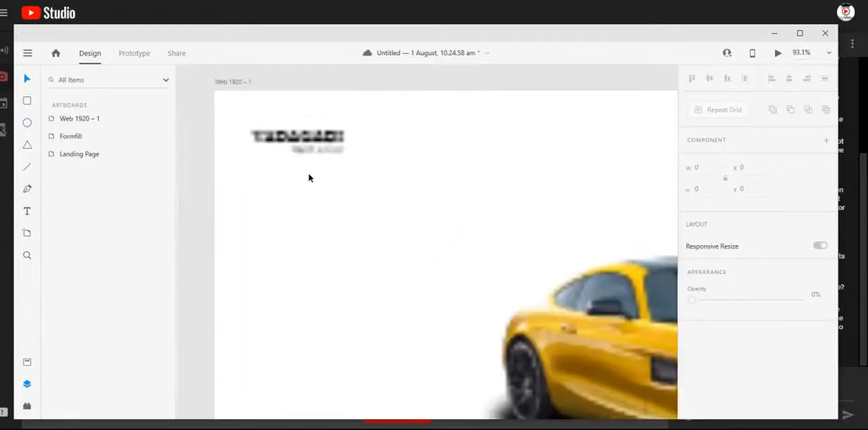
scroll(308, 176, "down", 4)
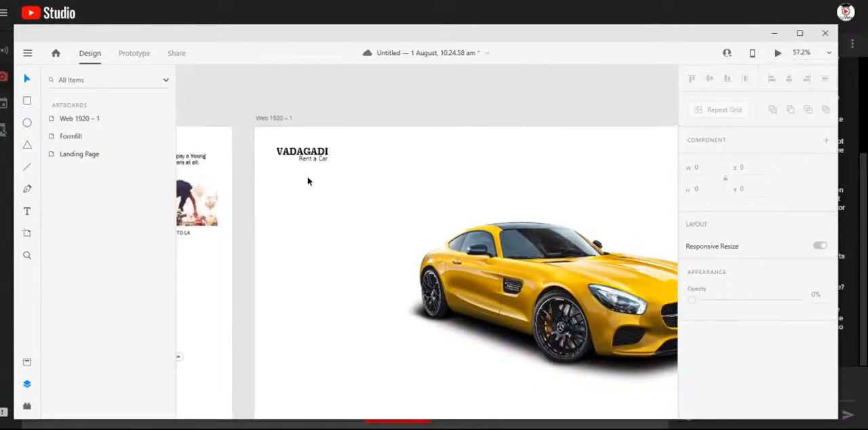
left_click_drag(504, 229, 597, 222)
left_click_drag(183, 232, 434, 231)
left_click_drag(241, 232, 347, 234)
left_click_drag(401, 226, 442, 217)
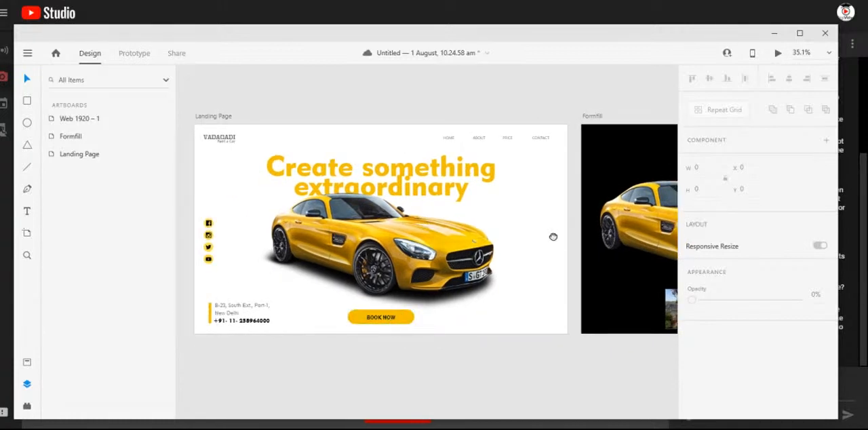
left_click_drag(554, 238, 238, 229)
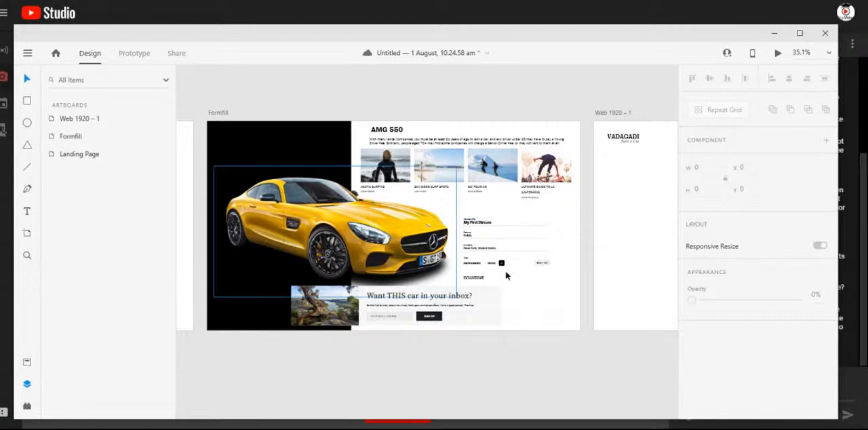
scroll(548, 270, "up", 5)
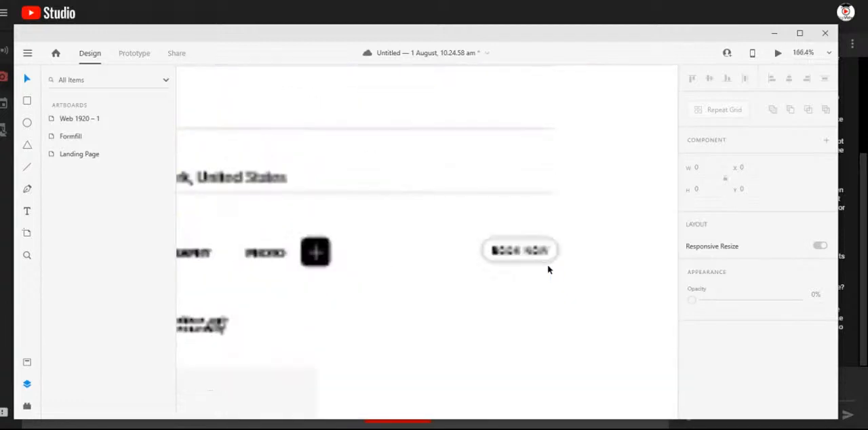
scroll(502, 266, "down", 1)
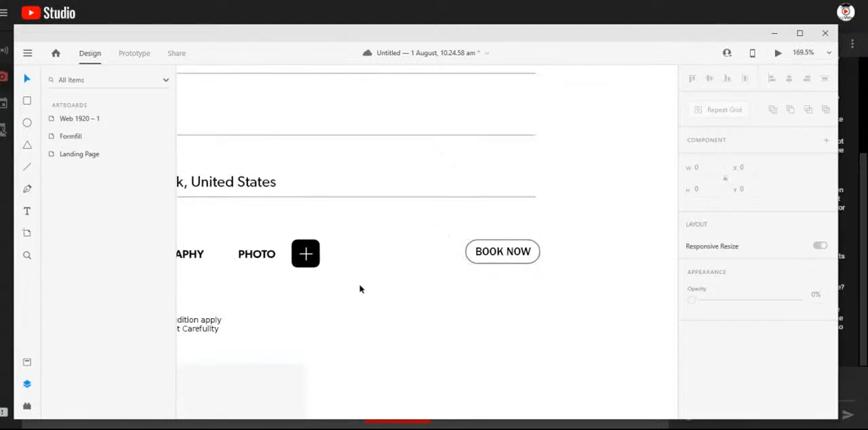
left_click_drag(292, 299, 518, 294)
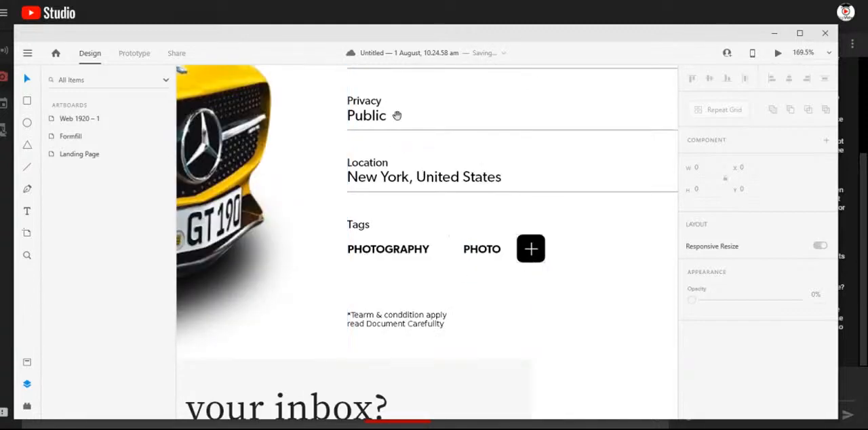
left_click_drag(396, 113, 355, 297)
scroll(367, 233, "down", 10)
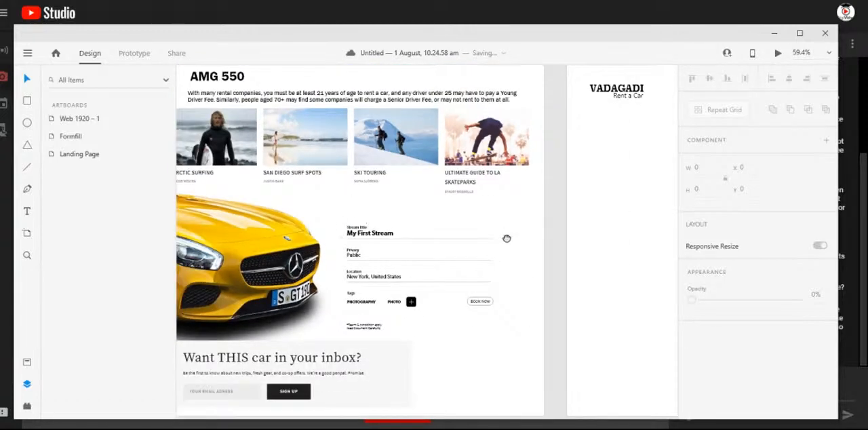
left_click_drag(508, 237, 255, 212)
left_click_drag(438, 249, 328, 267)
scroll(434, 302, "down", 3)
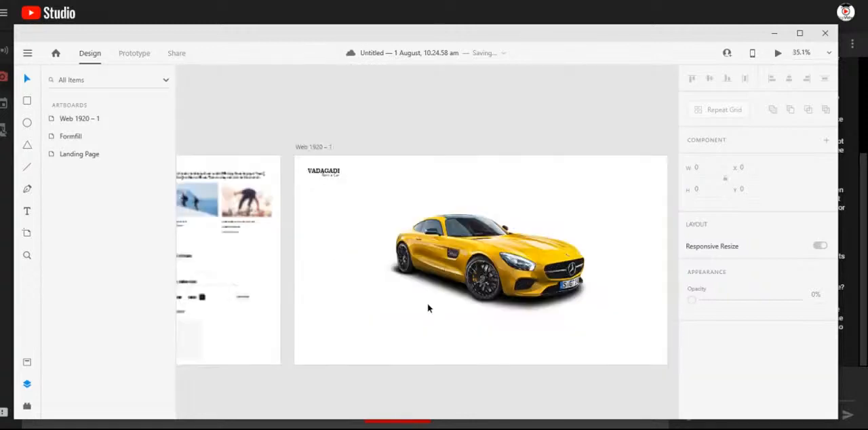
left_click_drag(436, 238, 465, 234)
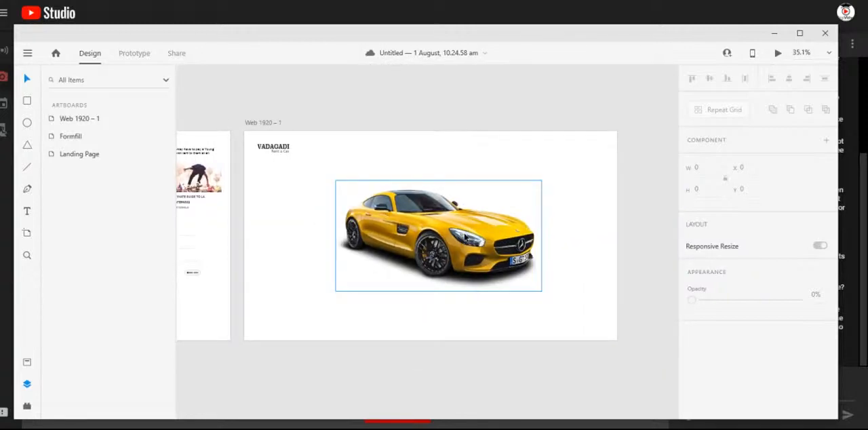
- Switch to the 31 July document and copy the CONGRATULATION heading, paragraph and NEXT RIDE button from its Web 1920 – 4 artboard
left_click(376, 428)
left_click(494, 400)
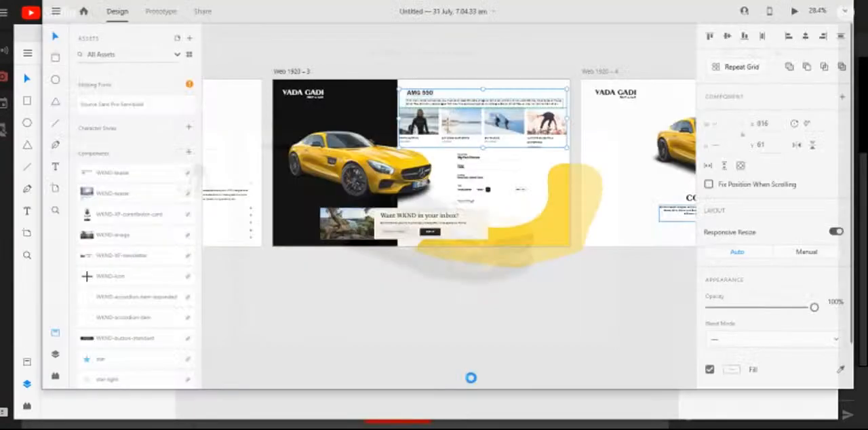
left_click_drag(621, 164, 341, 175)
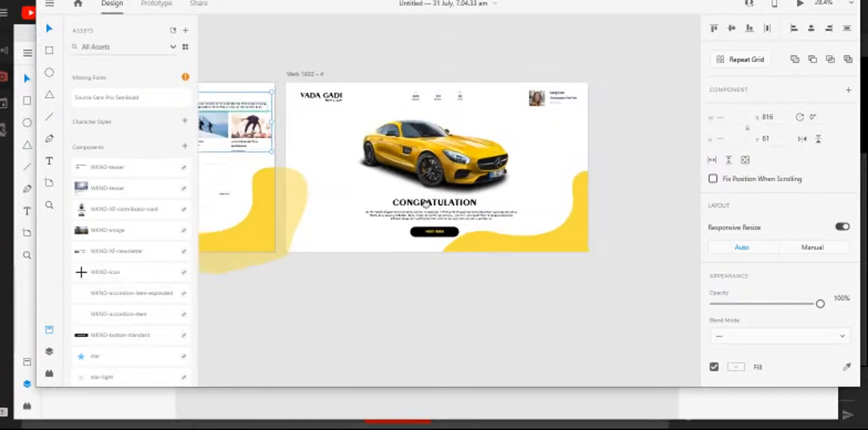
left_click_drag(439, 204, 442, 217)
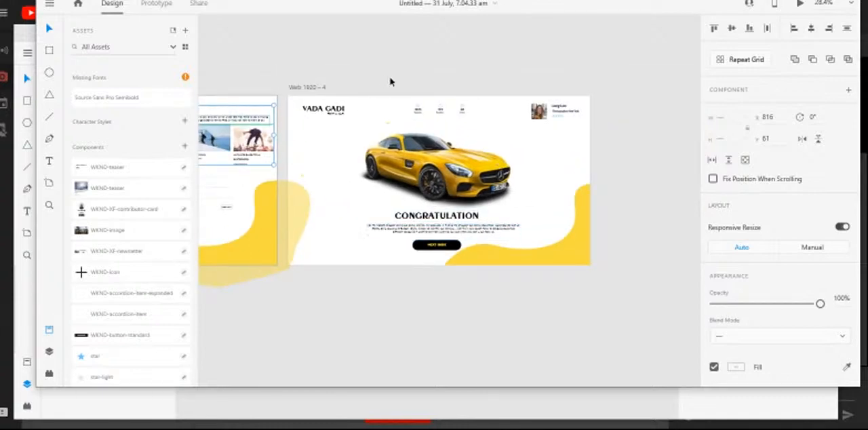
left_click_drag(382, 279, 439, 222)
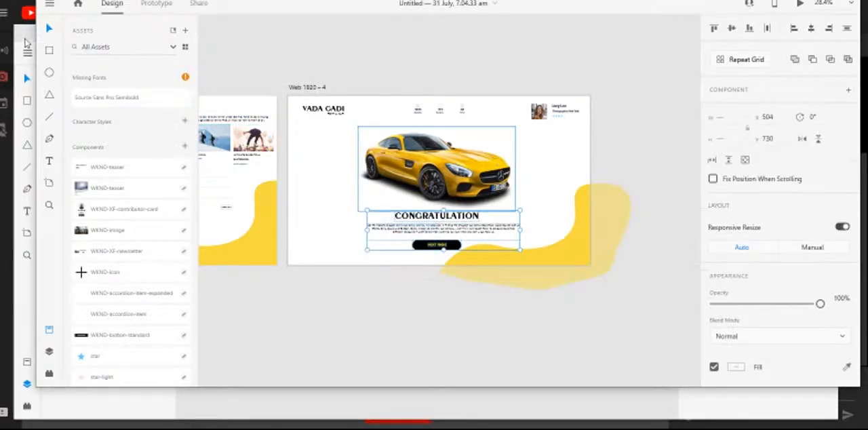
- Paste the CONGRATULATION heading, paragraph and NEXT RIDE button onto the 1 August document's Web 1920 – 1 artboard, centred below the car at X 559
left_click(26, 42)
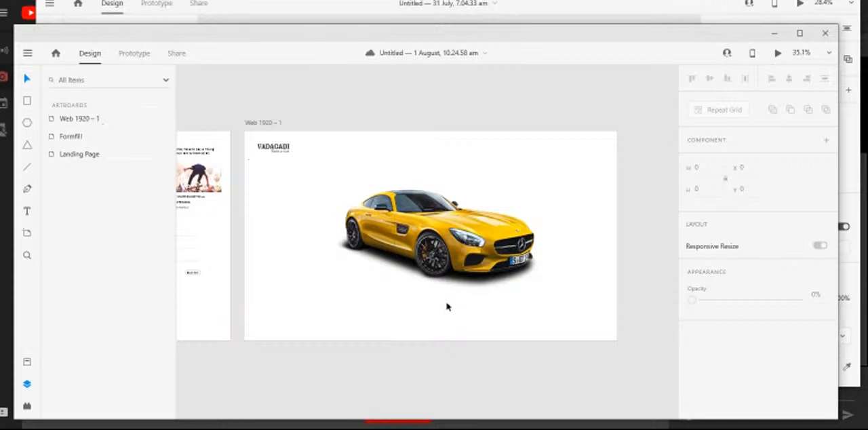
key("ctrl+v")
left_click_drag(412, 263, 436, 328)
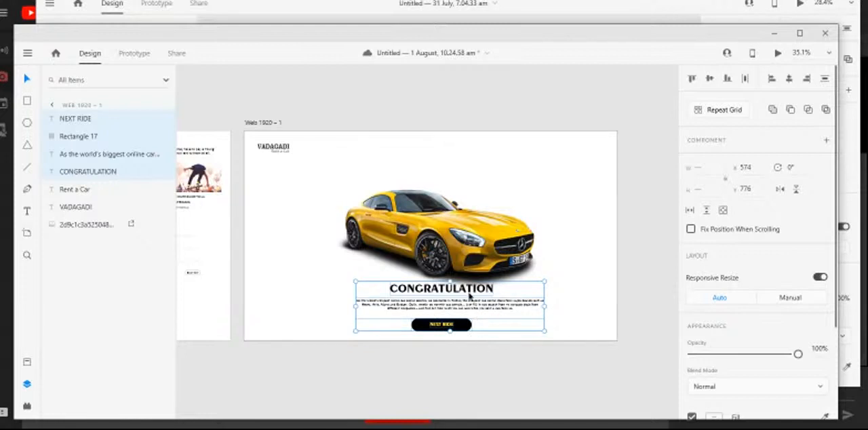
left_click_drag(471, 290, 468, 289)
left_click(547, 352)
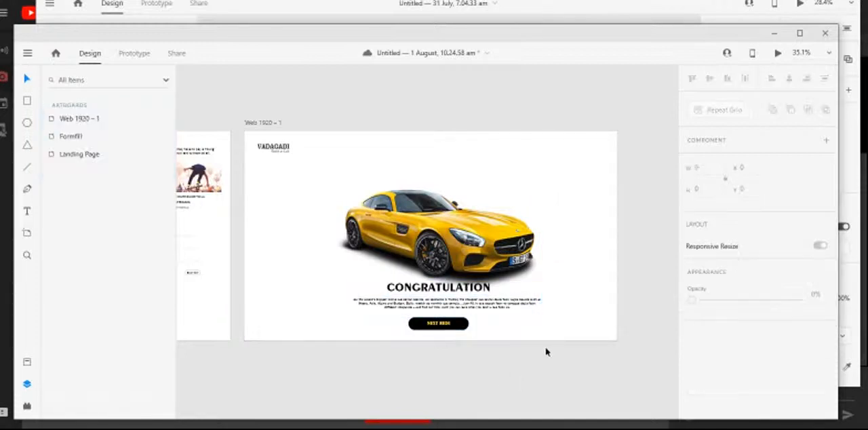
- Nudge the CONGRATULATION heading, paragraph and NEXT RIDE button down together to Y 783, leaving the car in place
left_click(441, 329)
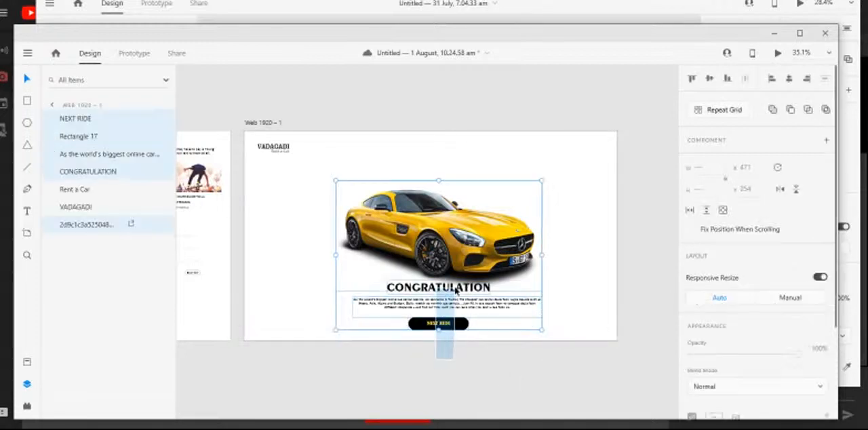
key("Down")
key("Down")
key("Down")
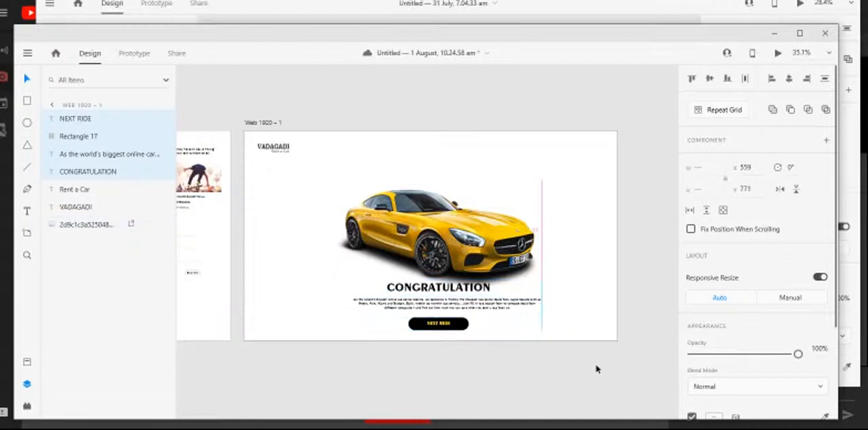
key("shift+Down")
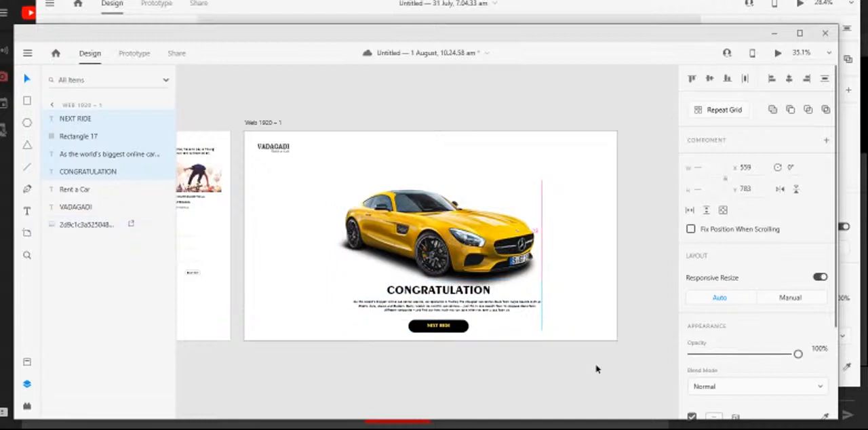
left_click(553, 384)
- Copy the statistics row and profile block from the 31 July document's Web 1920 – 4 to the header of Web 1920 – 1 at X 811, Y 62
left_click(376, 428)
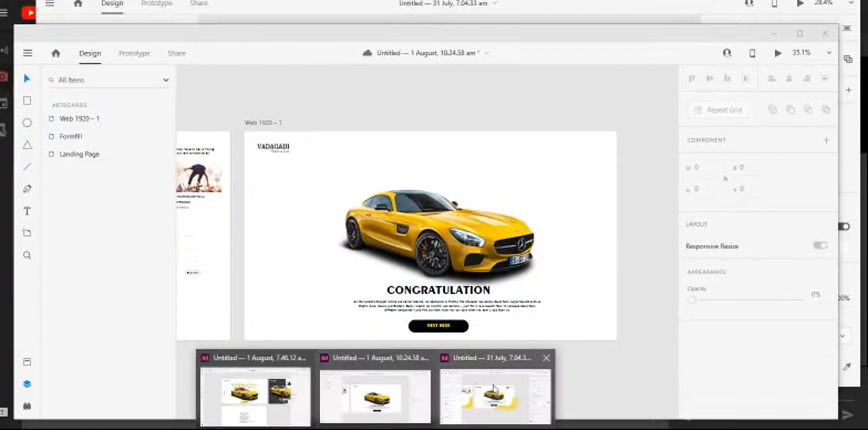
left_click(495, 389)
left_click_drag(403, 84, 570, 117)
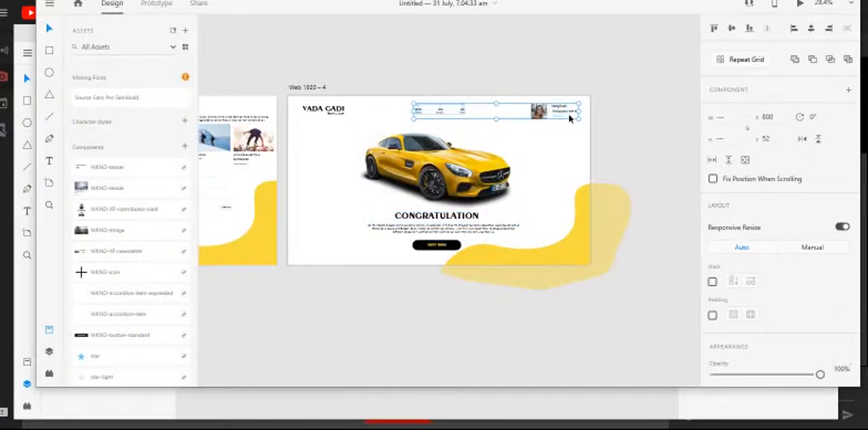
left_click(346, 407)
key("ctrl+v")
left_click_drag(329, 245, 407, 155)
left_click(450, 102)
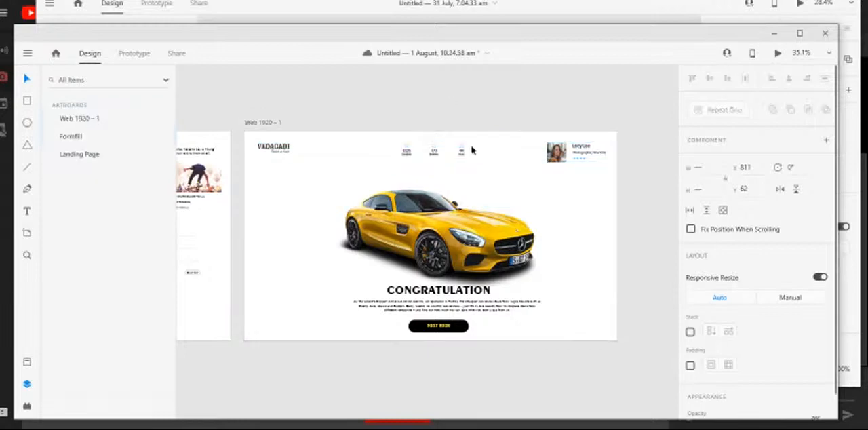
- Examine the statistics and profile block in the Web 1920 – 1 header, and compare all three artboards side by side
scroll(471, 152, "up", 5)
scroll(446, 183, "down", 4)
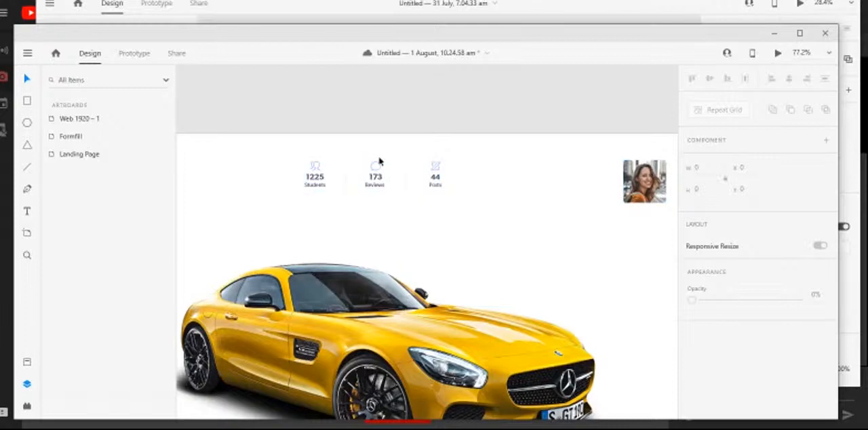
scroll(416, 178, "down", 3)
scroll(560, 188, "up", 3)
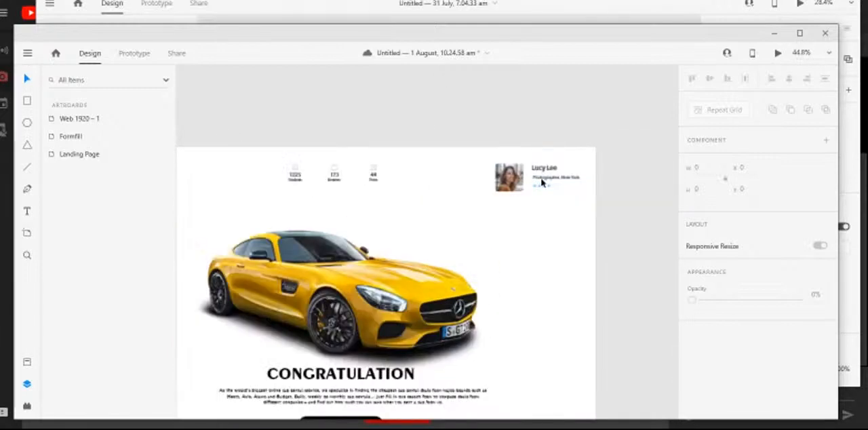
scroll(595, 189, "down", 3)
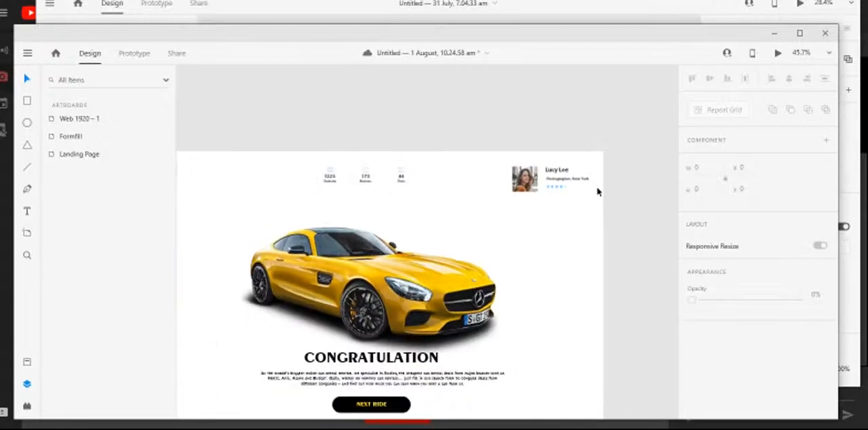
left_click_drag(352, 214, 478, 190)
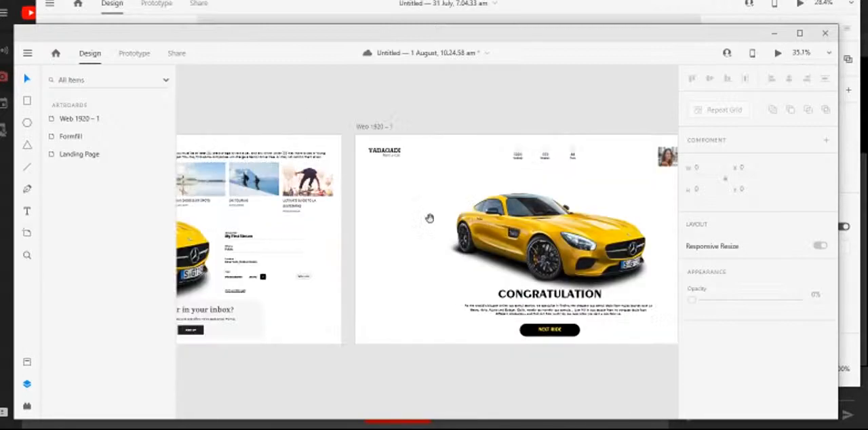
scroll(333, 252, "down", 2)
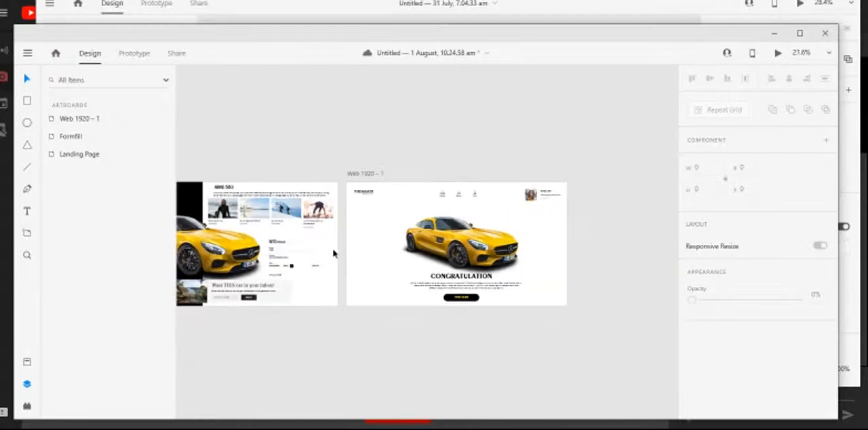
left_click_drag(386, 330, 473, 304)
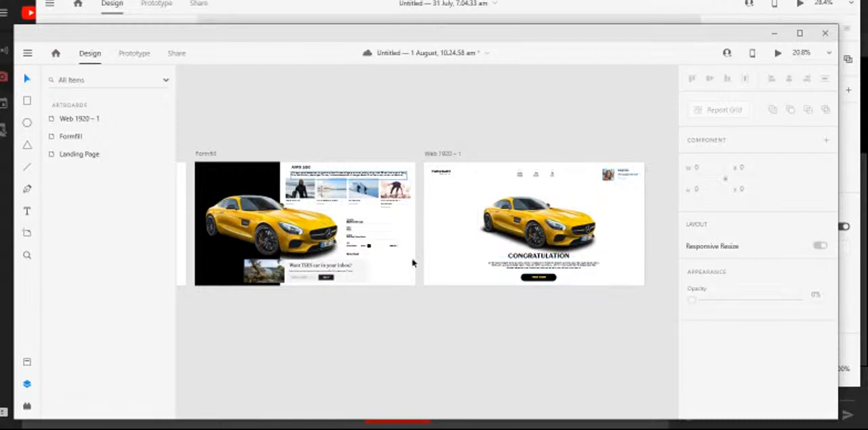
scroll(461, 287, "down", 3, "ctrl")
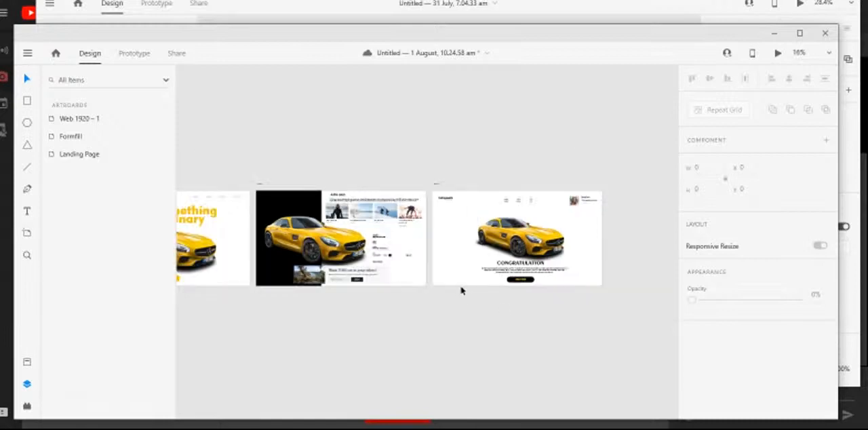
left_click_drag(388, 310, 428, 247)
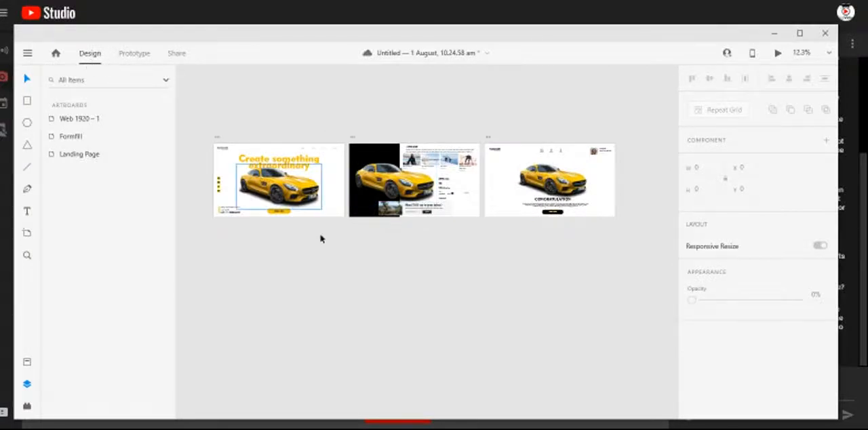
scroll(259, 183, "up", 9)
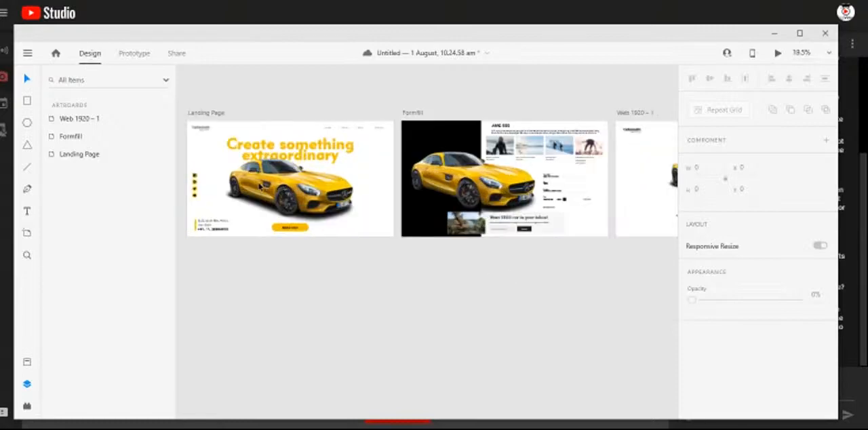
scroll(378, 210, "down", 2)
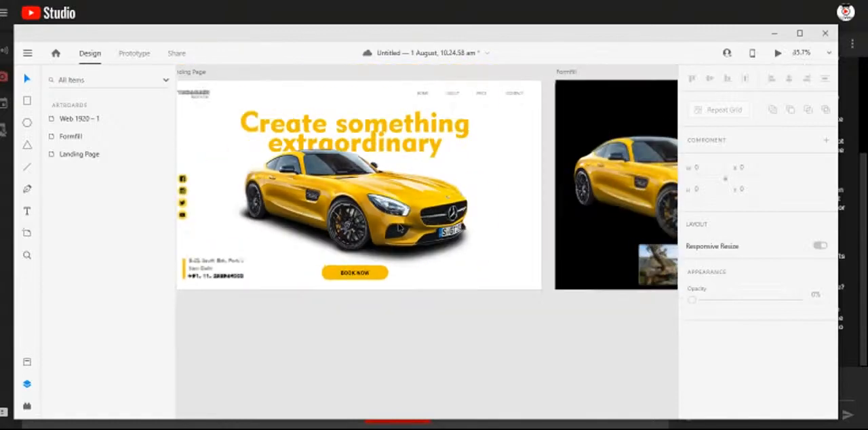
- Rename the Web 1920 – 1 artboard as Conratulation
mouse_move(342, 179)
left_mouse_down()
mouse_move(405, 276)
mouse_move(521, 259)
mouse_move(163, 260)
left_mouse_up()
left_click_drag(611, 292, 293, 251)
left_click_drag(491, 253, 434, 251)
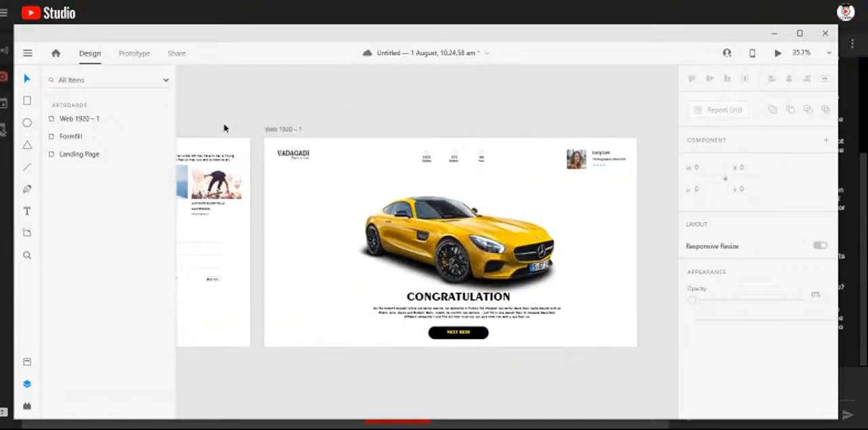
double_click(90, 119)
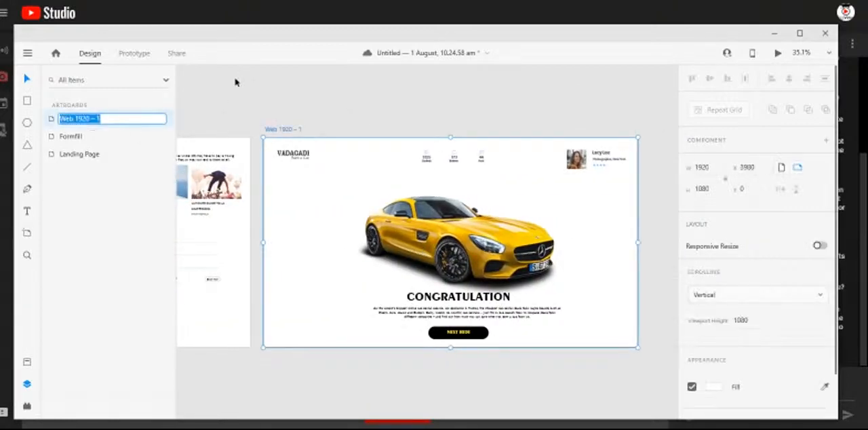
type("Conratulation")
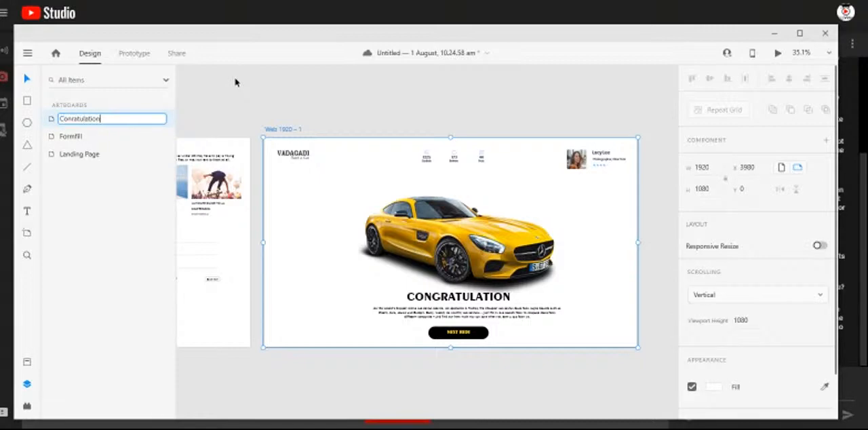
key("Return")
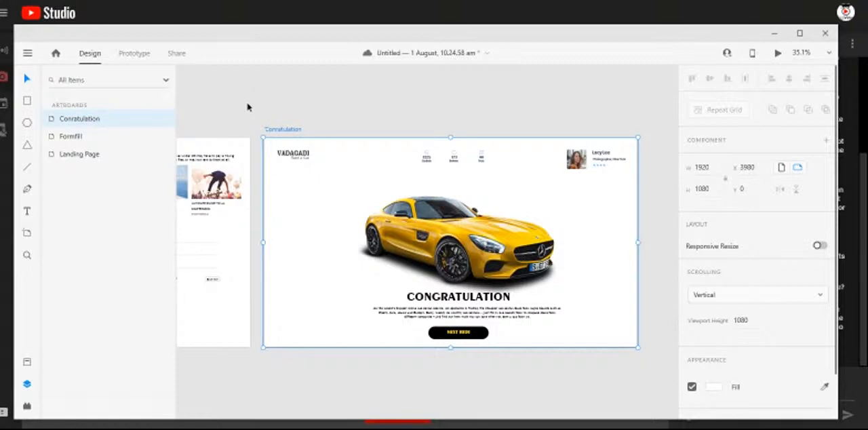
- Go through the three artboards one by one and bring the Landing Page into view
left_click(81, 154)
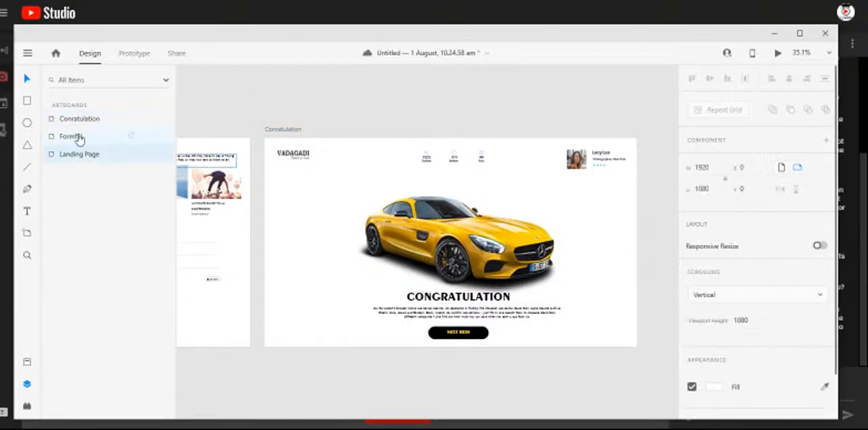
left_click(129, 136)
left_click(128, 120)
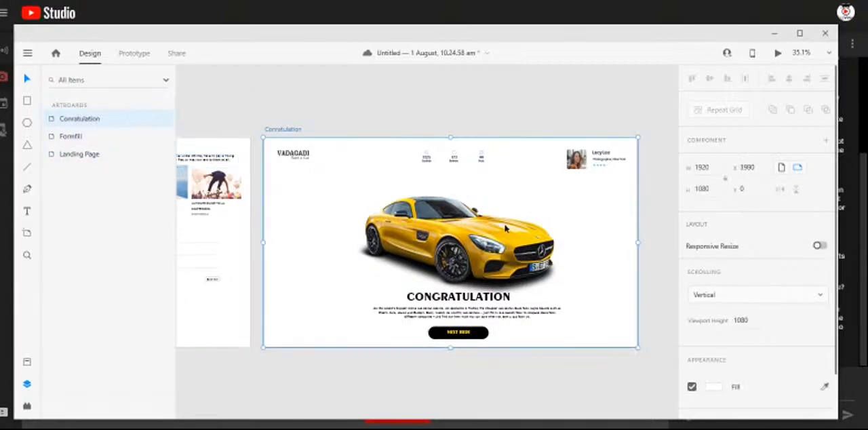
double_click(87, 155)
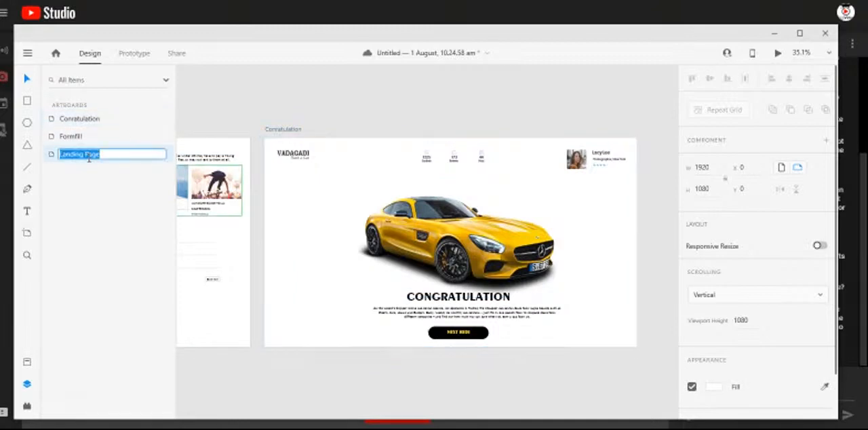
left_click(132, 140)
left_click(79, 156)
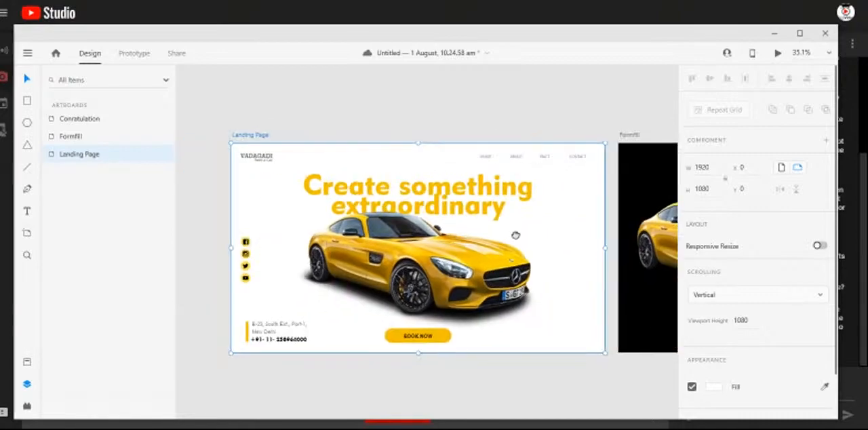
left_click(199, 186)
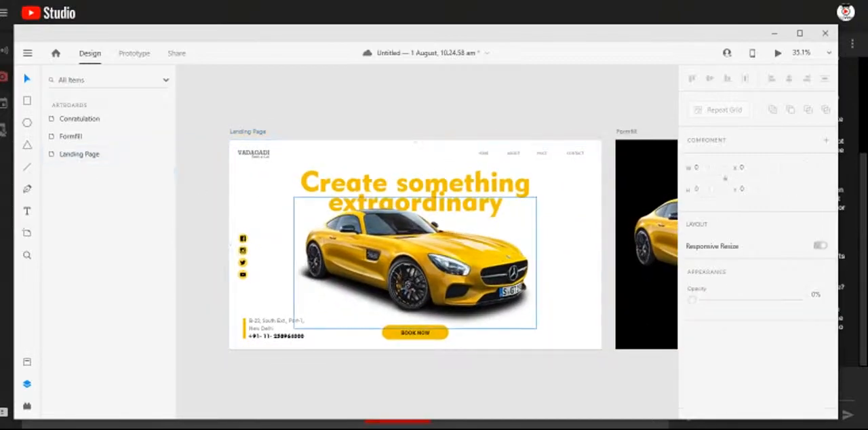
left_click(476, 427)
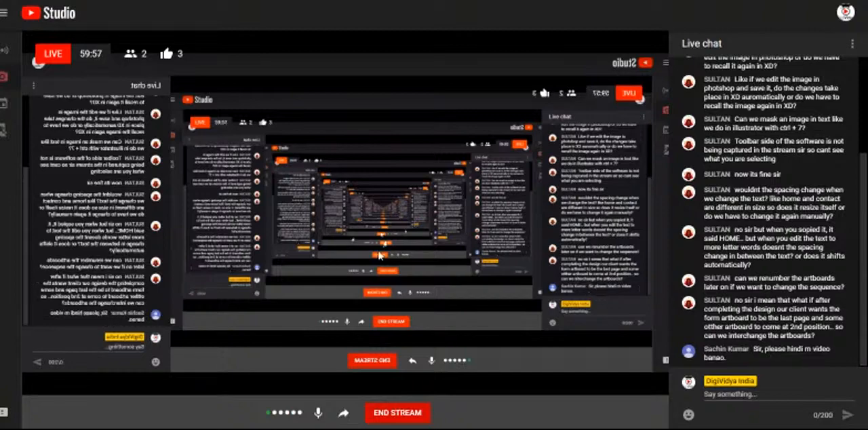
mouse_move(377, 429)
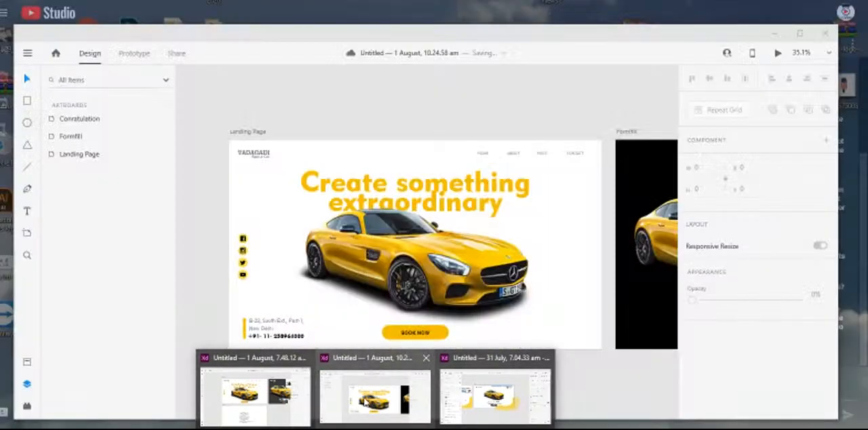
left_click(367, 402)
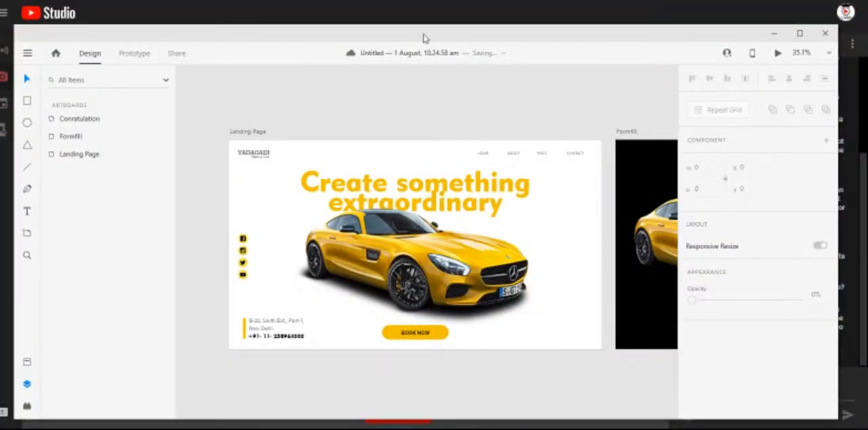
left_click_drag(424, 37, 418, 28)
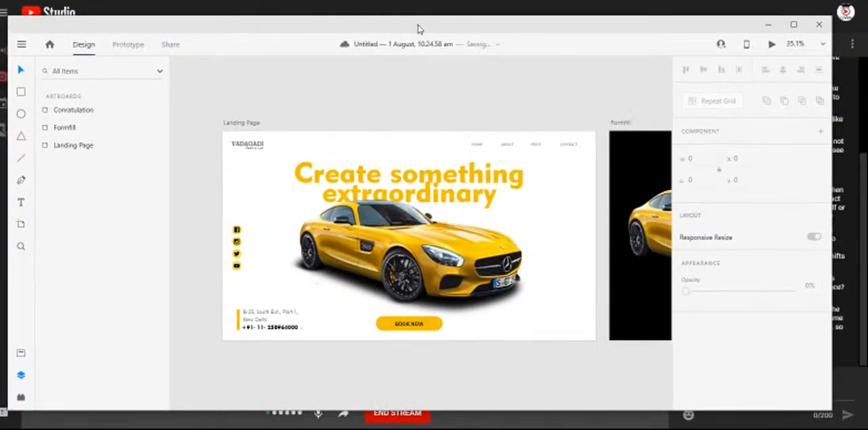
- Examine the layout and headers of the Landing Page, Formfill and Conratulation artboards, going back and forth between them
left_click_drag(594, 295, 301, 293)
mouse_move(533, 291)
left_mouse_down()
mouse_move(262, 291)
mouse_move(258, 271)
mouse_move(625, 261)
left_mouse_up()
left_click_drag(362, 259, 650, 258)
mouse_move(317, 247)
left_mouse_down()
mouse_move(544, 271)
mouse_move(513, 271)
left_mouse_up()
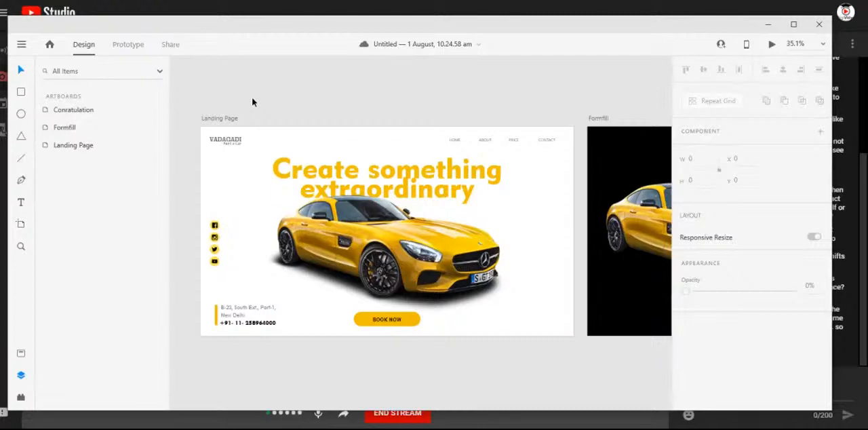
left_click_drag(580, 205, 235, 210)
left_click_drag(540, 243, 275, 230)
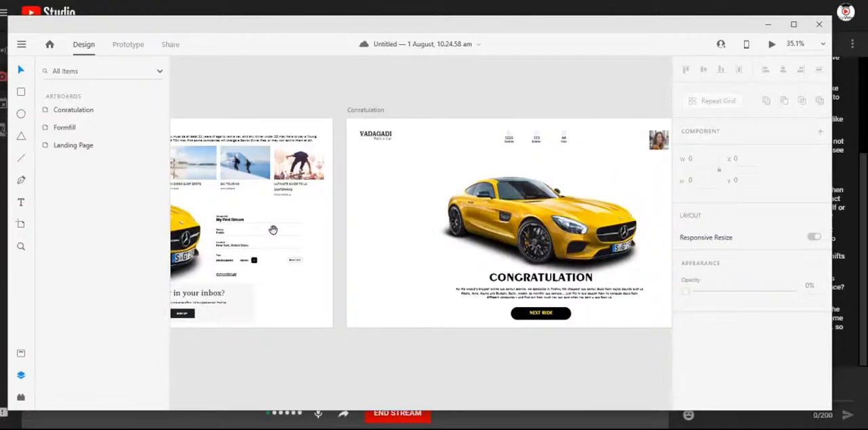
left_click_drag(402, 228, 576, 290)
left_click_drag(279, 289, 596, 276)
left_click_drag(356, 292, 232, 221)
left_click_drag(619, 260, 385, 282)
left_click_drag(536, 273, 568, 306)
left_click_drag(261, 296, 609, 295)
scroll(432, 287, "down", 1)
scroll(432, 287, "right", 1)
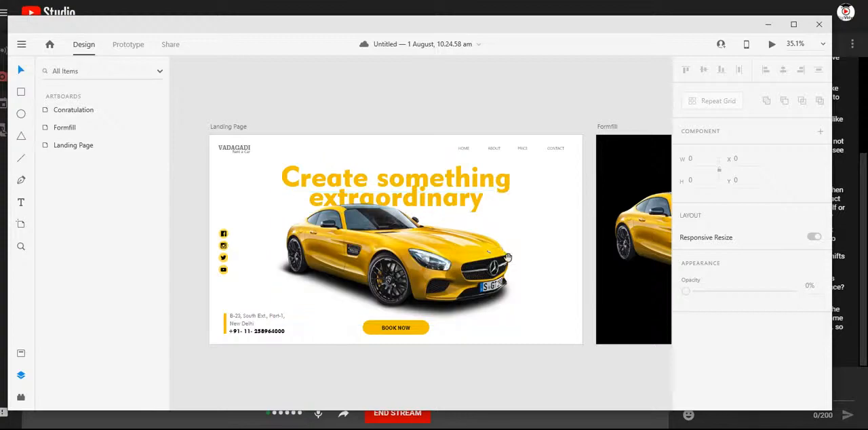
scroll(553, 264, "right", 5)
scroll(482, 256, "right", 8)
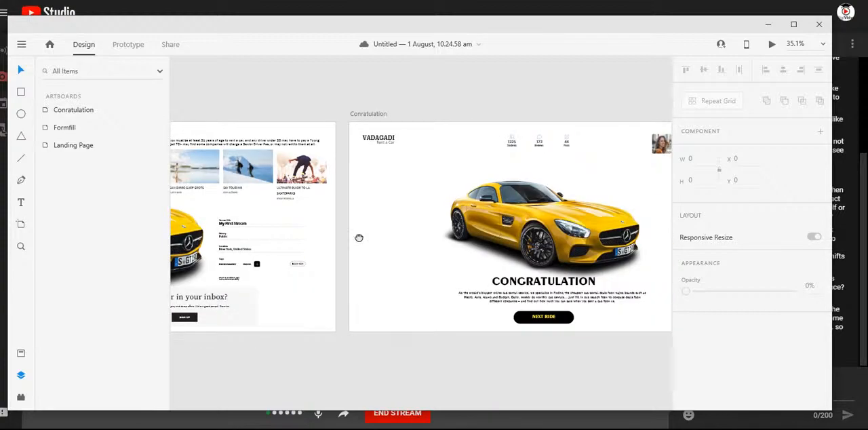
scroll(436, 223, "left", 5)
scroll(436, 223, "left", 6)
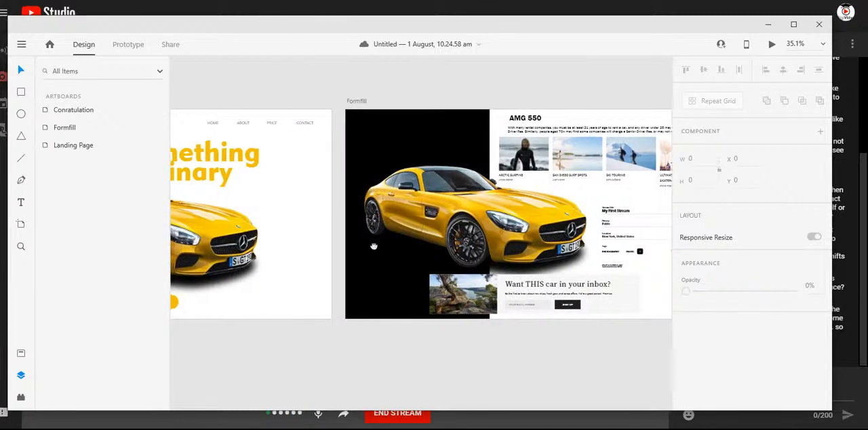
scroll(352, 190, "up", 2)
left_click_drag(288, 213, 545, 215)
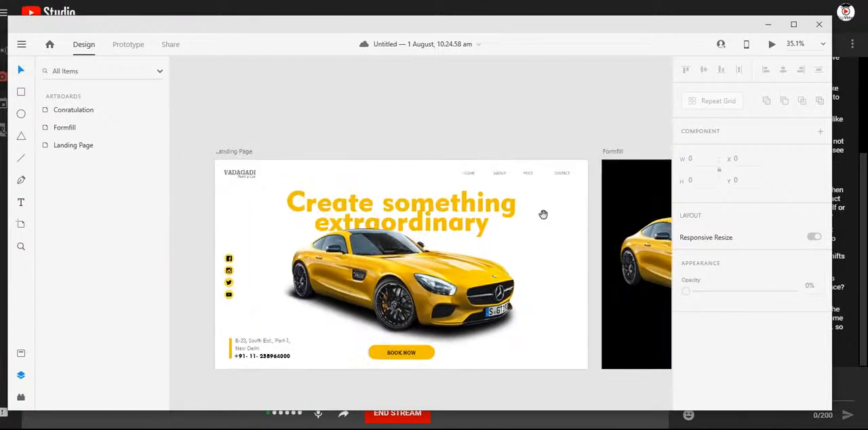
- Copy the VADAGADI Rent a Car logo from the Landing Page to Formfill at X 60, Y 47 and fill it white (#FFFFFF)
left_click(240, 174)
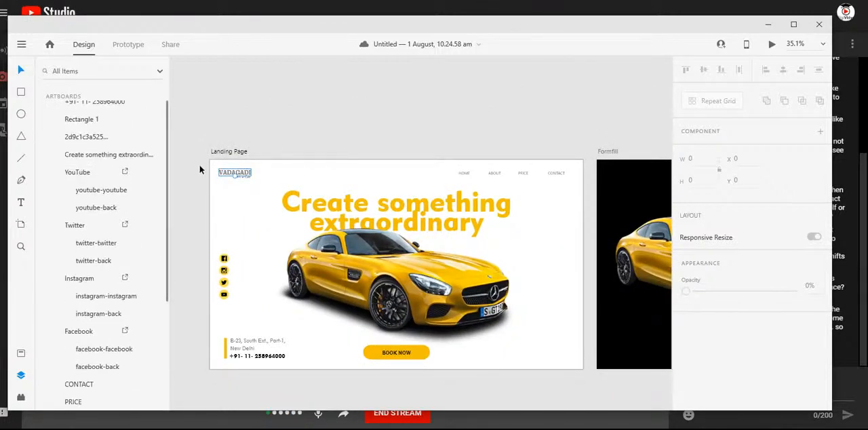
left_click_drag(254, 184, 632, 175)
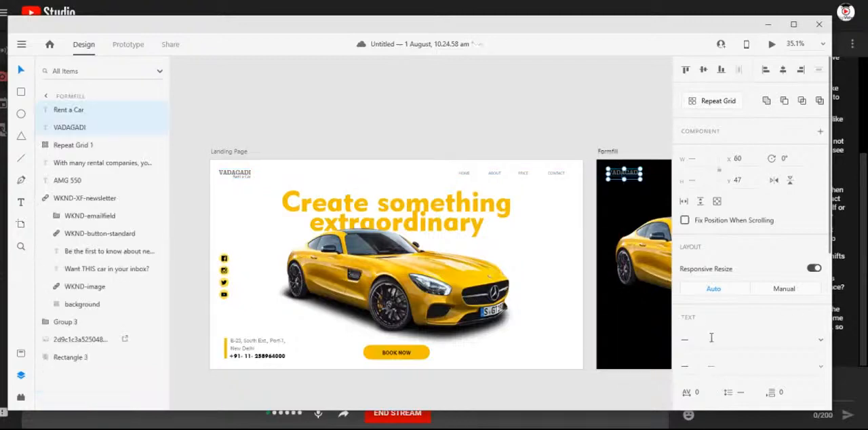
scroll(714, 331, "down", 3)
scroll(712, 336, "down", 3)
left_click(708, 285)
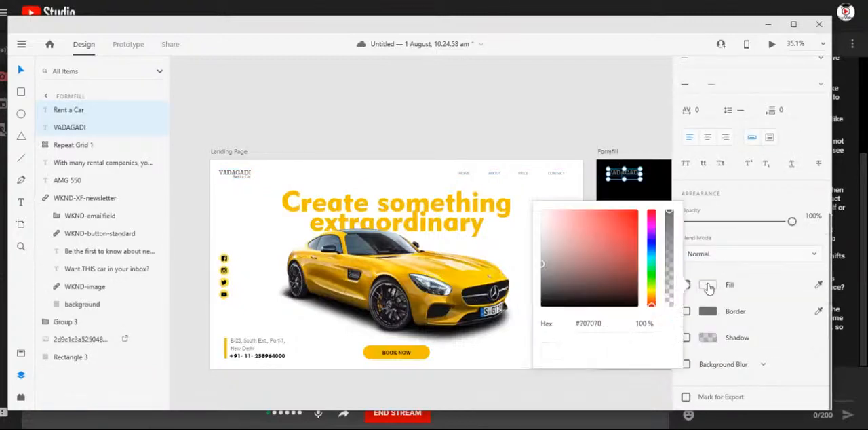
left_click_drag(565, 250, 533, 204)
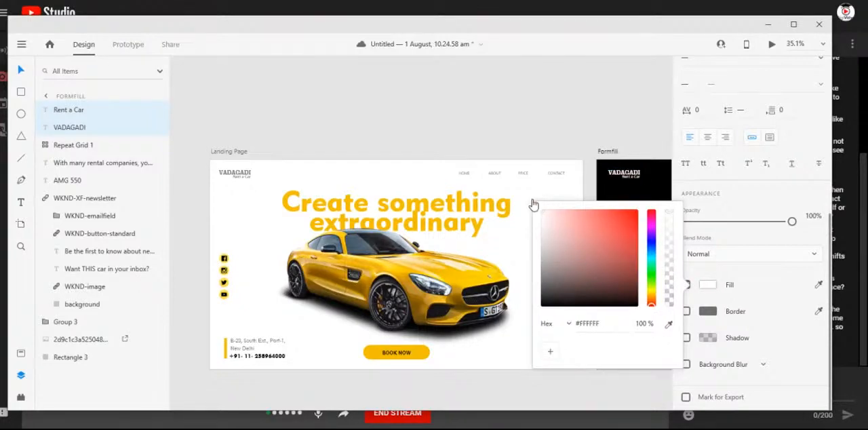
left_click(515, 134)
- Check the white logo on Formfill and compare all three artboards side by side in a slightly enlarged window
scroll(368, 189, "down", 2)
scroll(366, 197, "down", 2)
left_click_drag(553, 231, 612, 220)
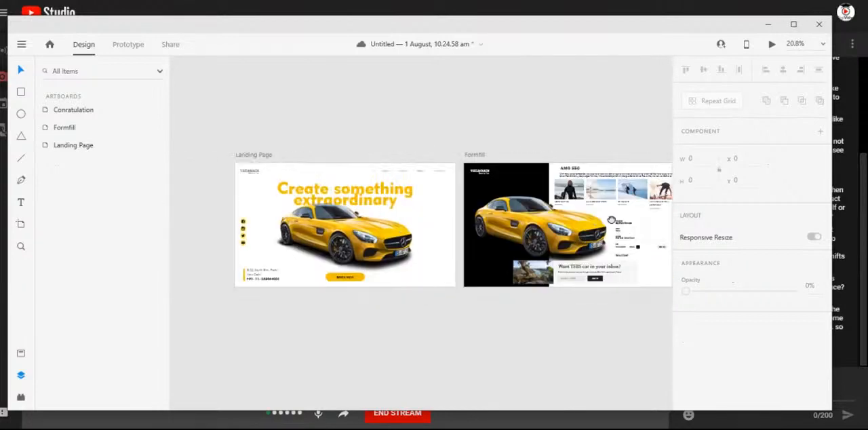
scroll(363, 251, "up", 2)
scroll(364, 254, "down", 3)
left_click_drag(426, 203, 328, 125)
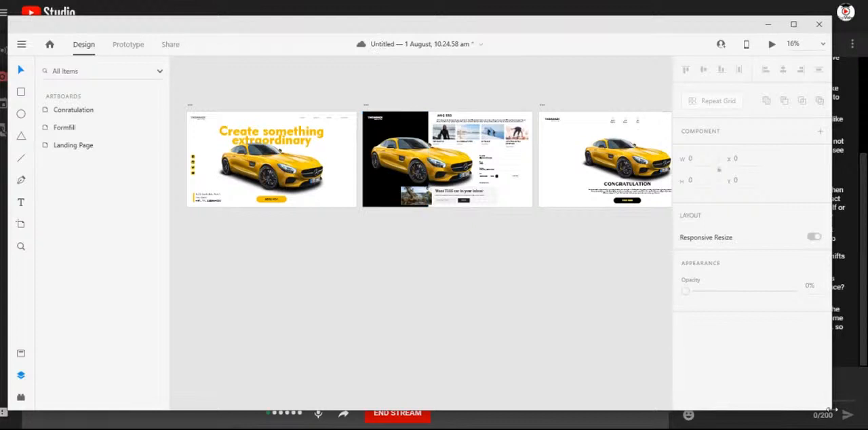
left_click_drag(833, 411, 845, 416)
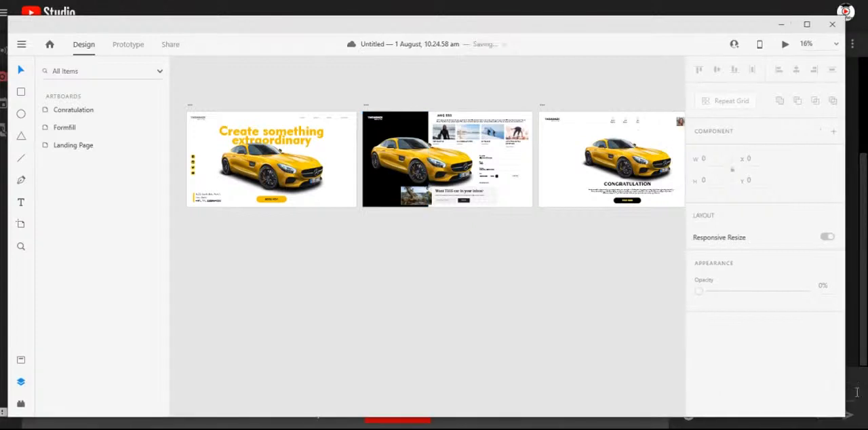
left_click(867, 357)
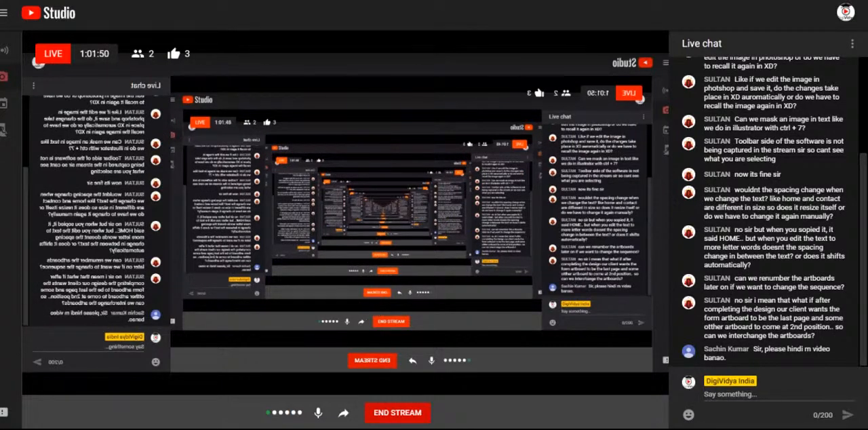
left_click(483, 399)
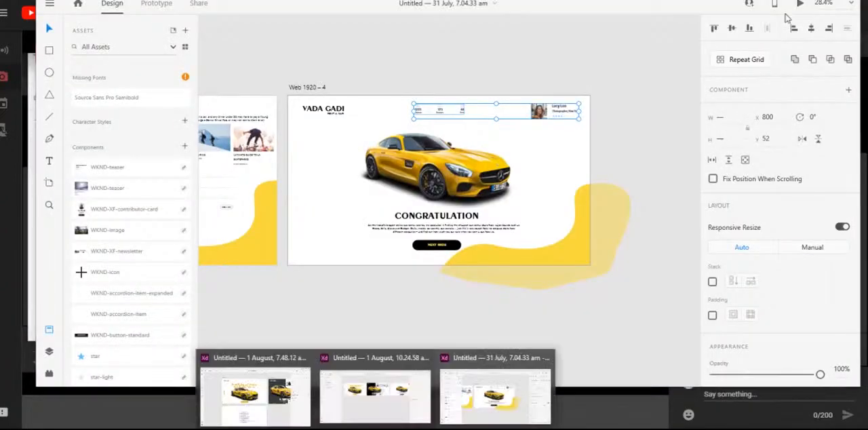
left_click(794, 2)
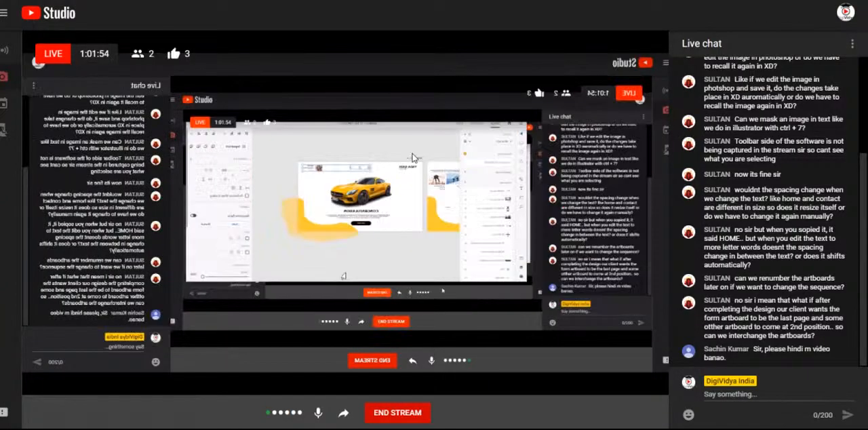
mouse_move(378, 429)
left_click(441, 397)
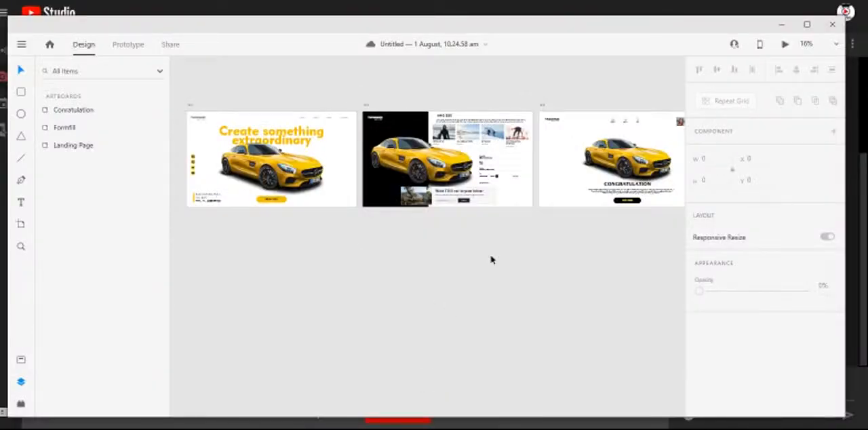
- Inspect the Landing Page artboard, with the whole page and its BOOK NOW button in view
double_click(68, 148)
key("Return")
scroll(202, 170, "up", 3)
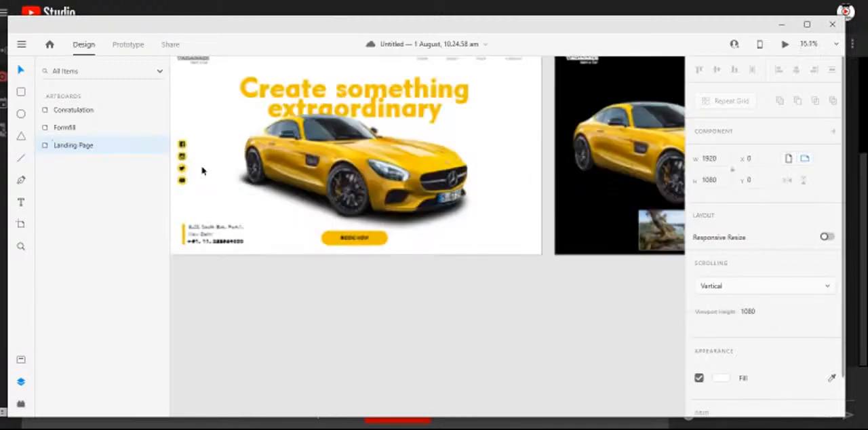
scroll(333, 254, "down", 1)
left_click(388, 355)
left_click_drag(336, 303, 355, 341)
left_click(69, 148)
- Try moving the BOOK NOW button to just below the Landing Page artboard, and undo the move
left_click(375, 279)
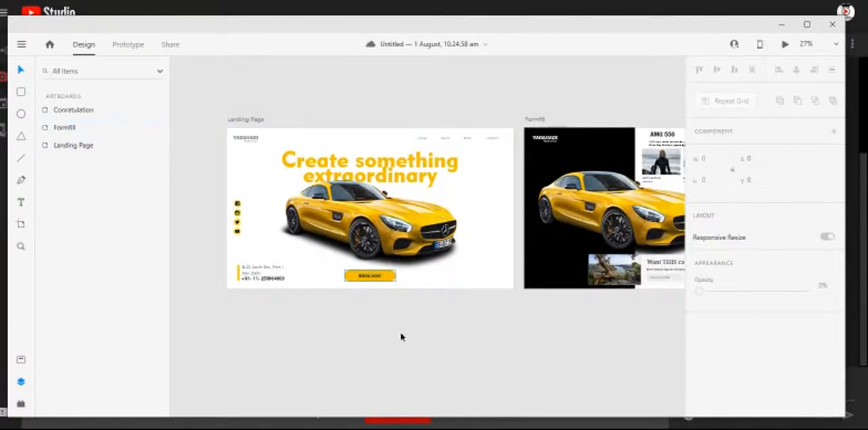
left_click_drag(377, 279, 400, 311)
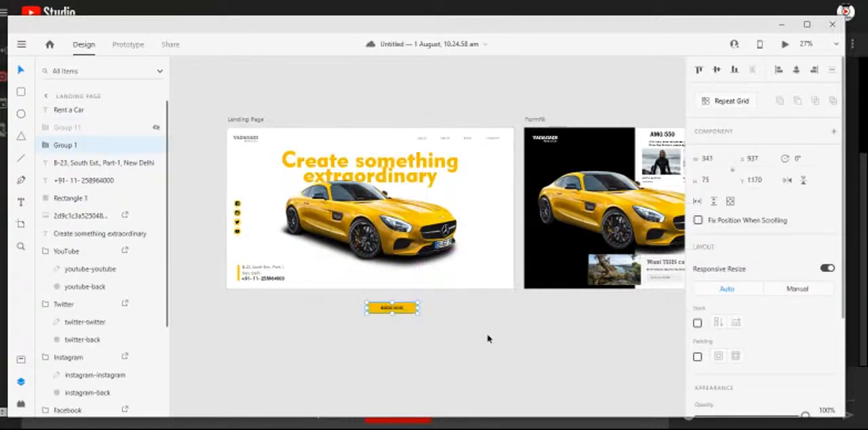
key("ctrl+z")
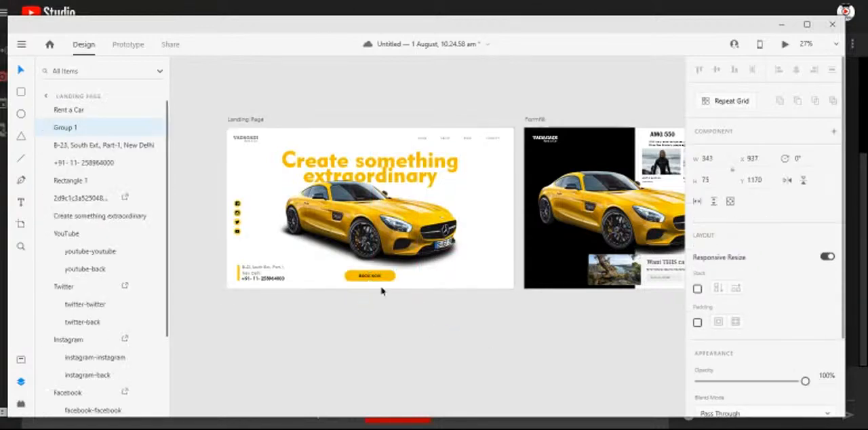
left_click_drag(382, 289, 405, 324)
scroll(370, 276, "up", 5)
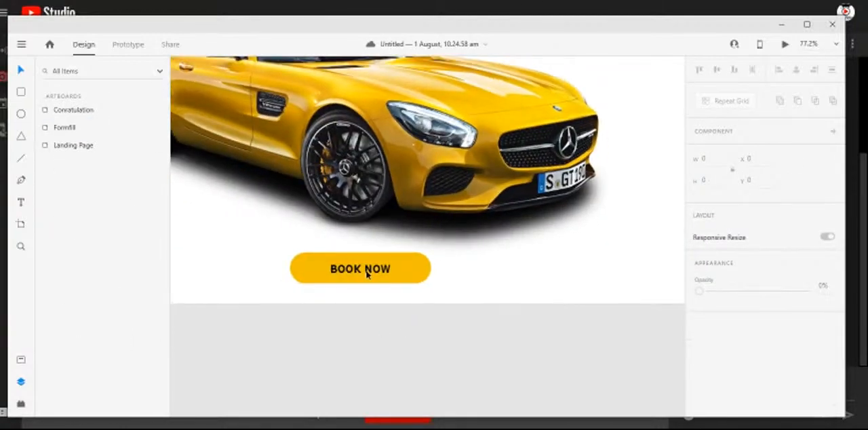
- Select the BOOK NOW button on the Landing Page and switch from design to prototype mode
scroll(367, 273, "down", 4)
left_click(375, 273)
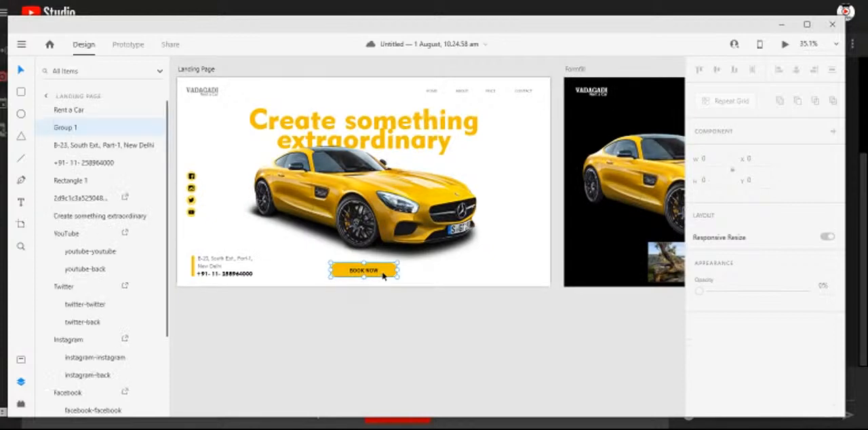
left_click(391, 310)
scroll(324, 315, "down", 1)
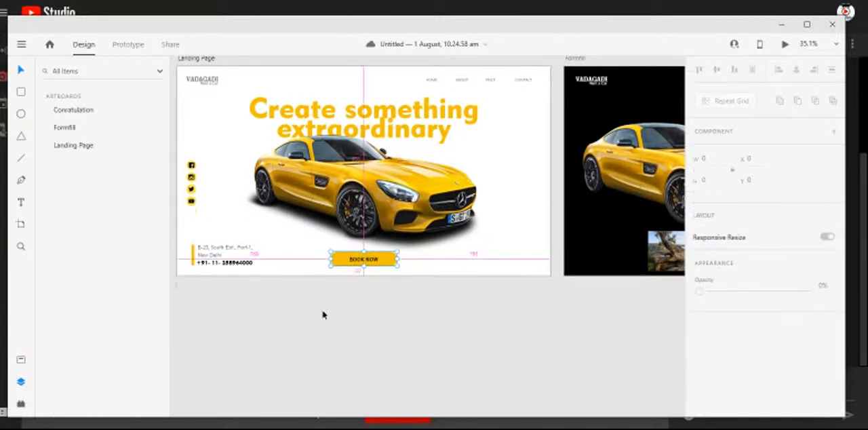
scroll(323, 315, "down", 1)
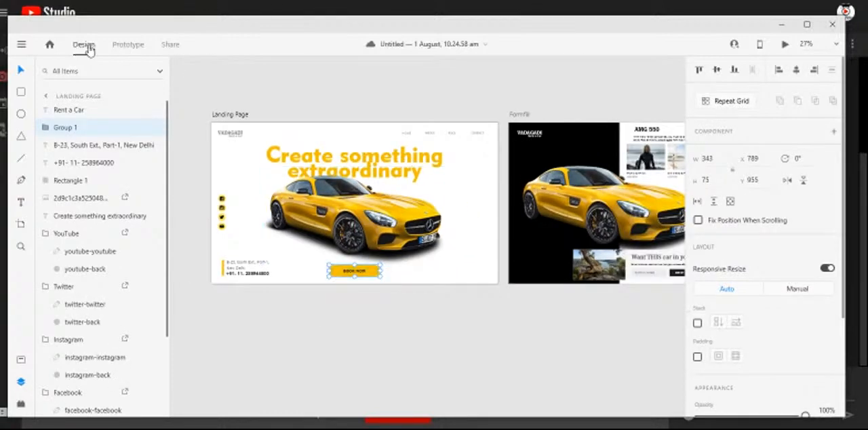
left_click(125, 45)
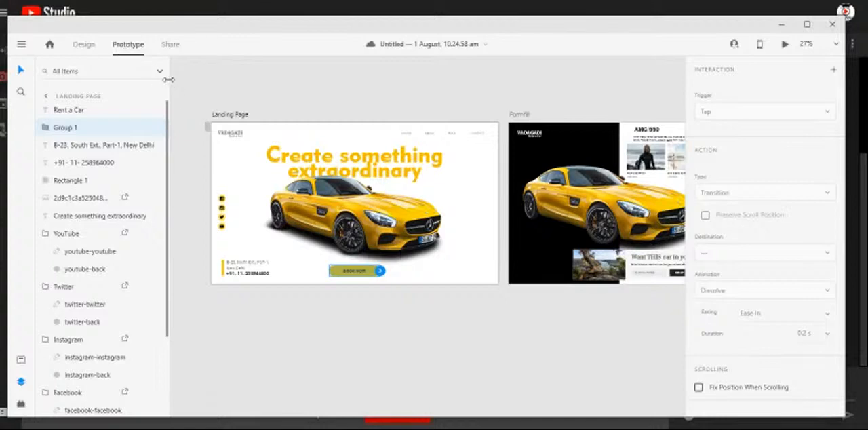
- Examine the linking handles on the Landing Page's headline, logo, social icons, contact details, button, car image and navigation items
left_click_drag(163, 84, 140, 86)
left_click(375, 220)
left_click(382, 165)
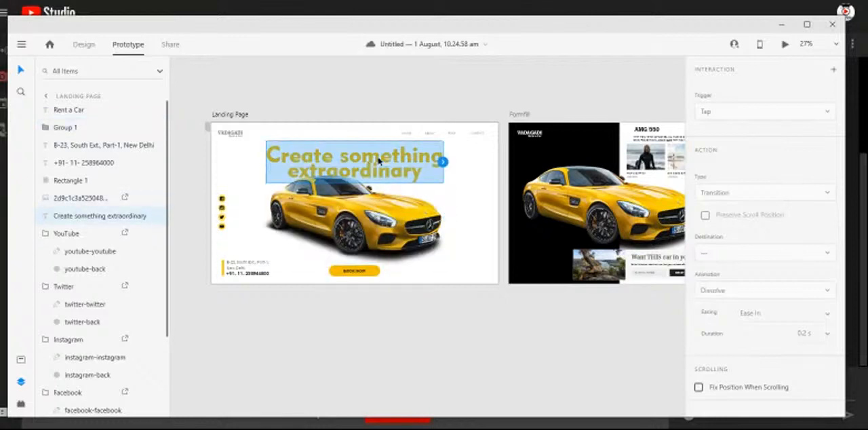
left_click(232, 137)
left_click(222, 202)
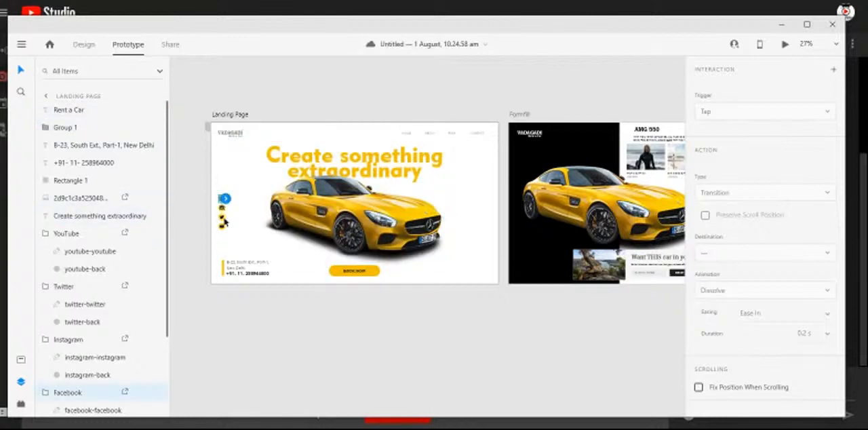
left_click(223, 217)
left_click(222, 227)
left_click(238, 266)
left_click(251, 273)
left_click(352, 274)
left_click(370, 230)
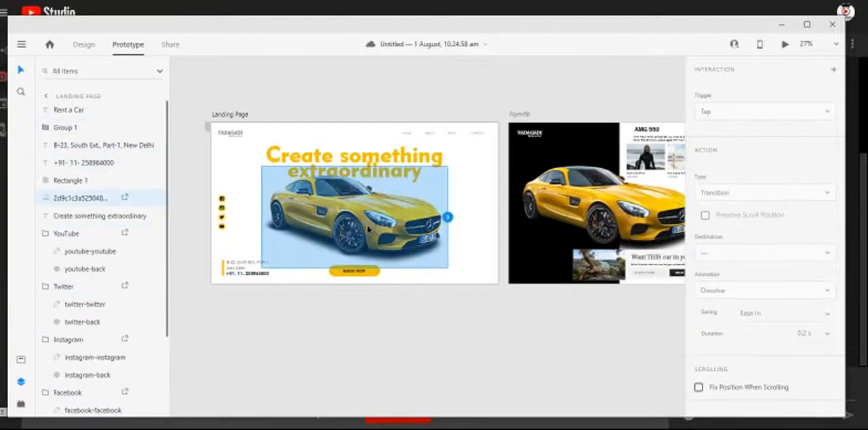
left_click(383, 163)
left_click(407, 134)
left_click(430, 134)
left_click(451, 134)
left_click(477, 133)
left_click(273, 151)
left_click(234, 136)
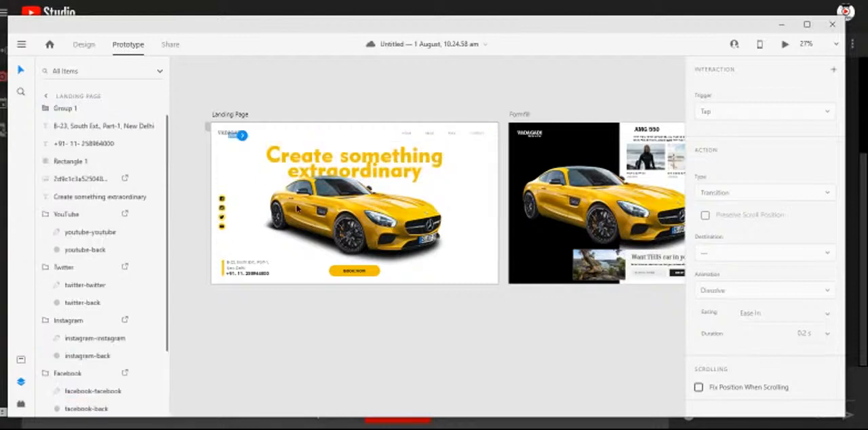
left_click(403, 223)
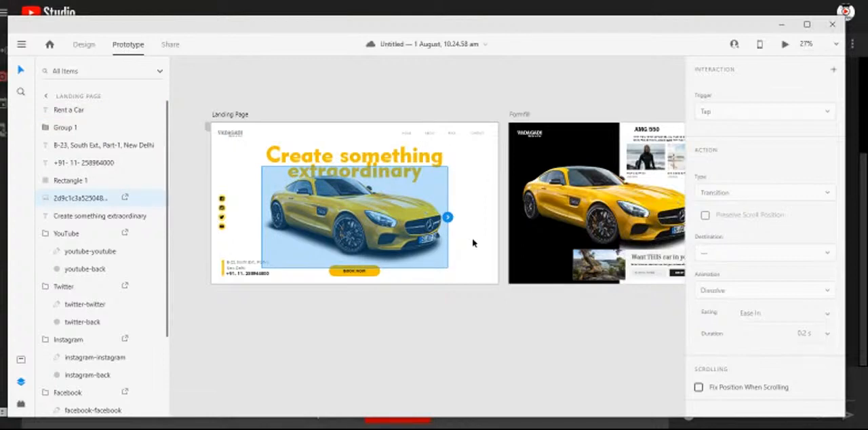
left_click(404, 315)
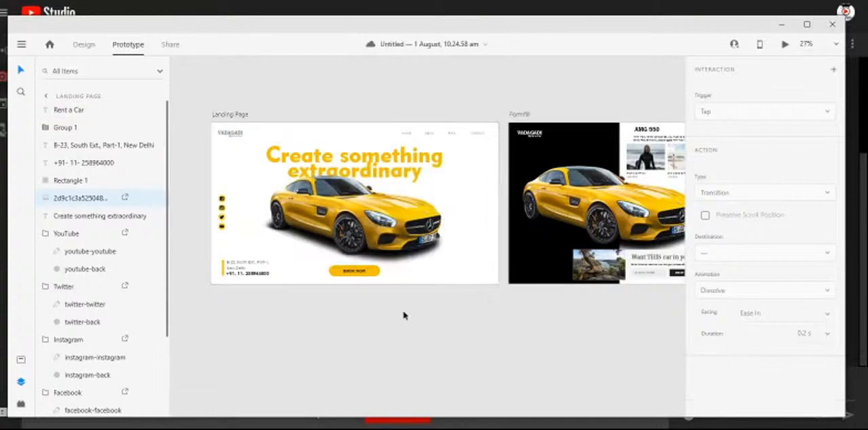
- Try linking the BOOK NOW button to the Formfill artboard, and undo the link
left_click(370, 277)
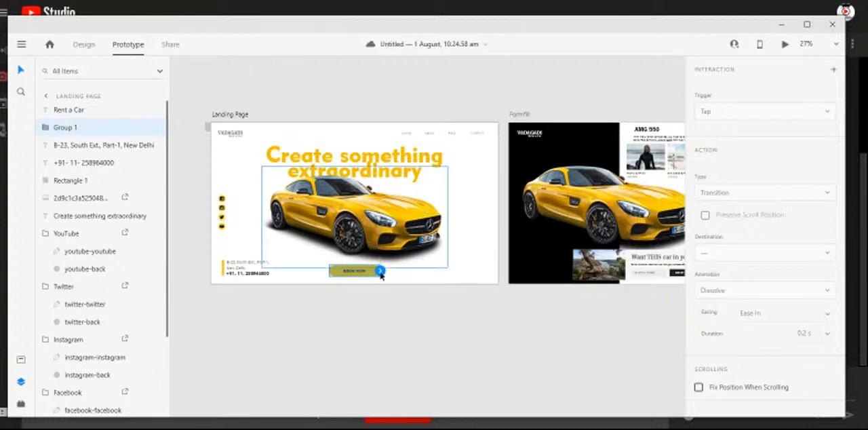
left_click_drag(380, 270, 523, 200)
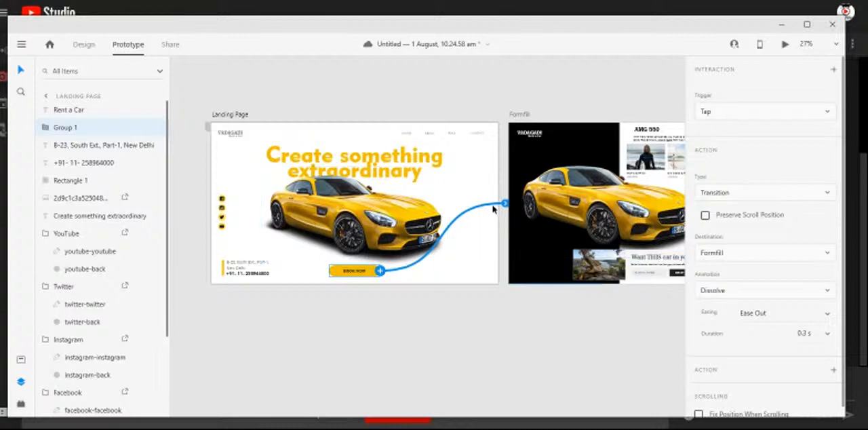
key("ctrl+z")
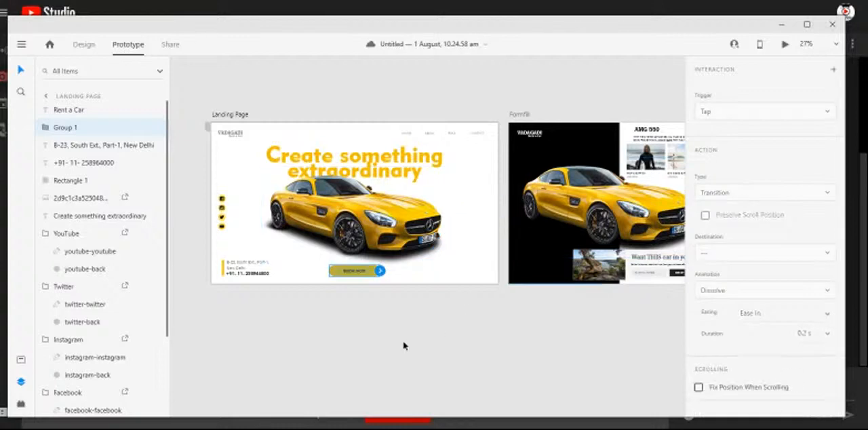
left_click(404, 346)
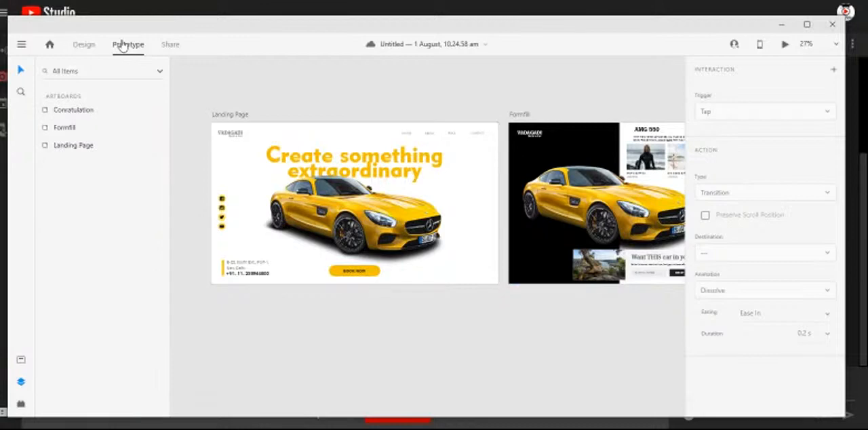
- Link the Landing Page's BOOK NOW button to the Formfill artboard and test the transition in the preview
left_click(371, 277)
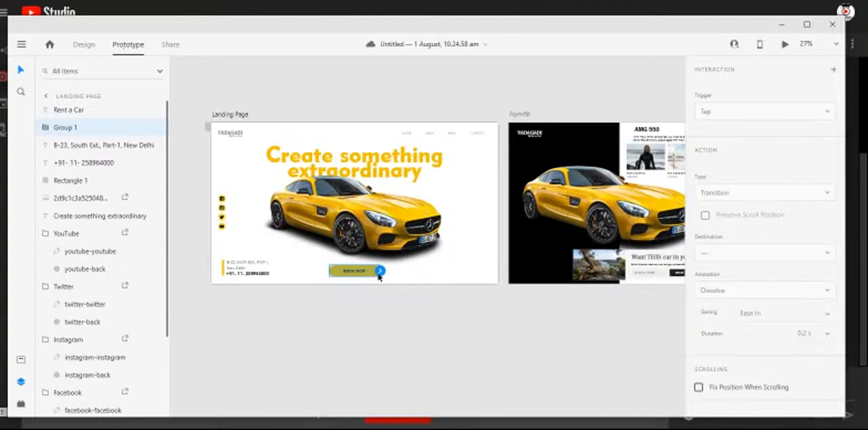
left_click_drag(381, 271, 542, 203)
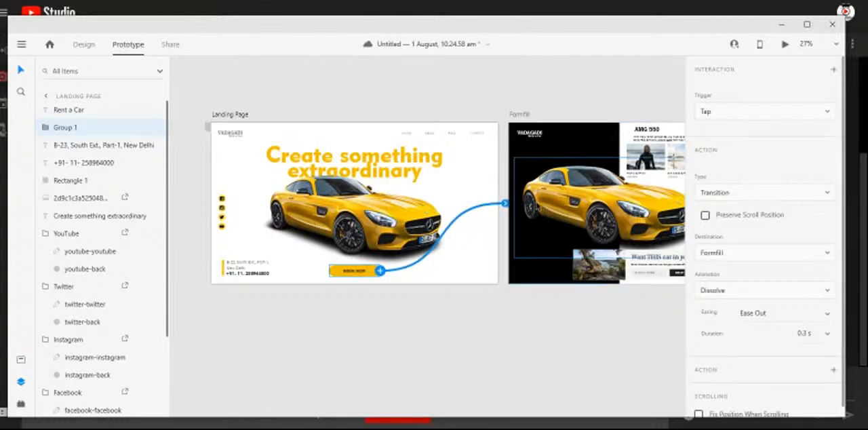
left_click(786, 46)
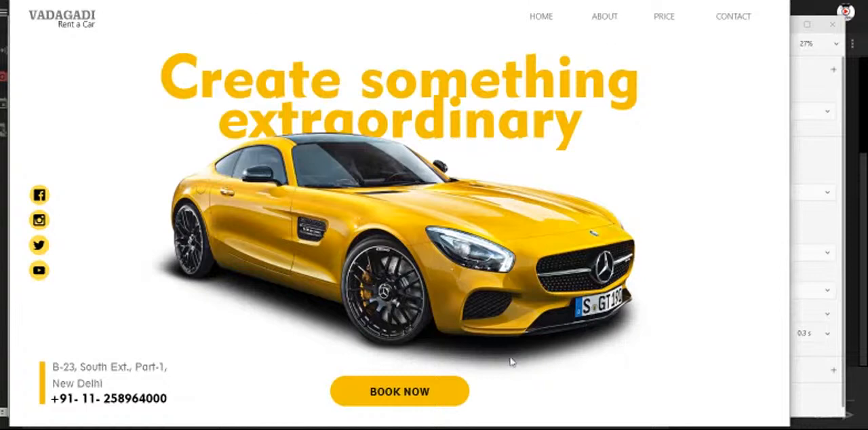
left_click(448, 397)
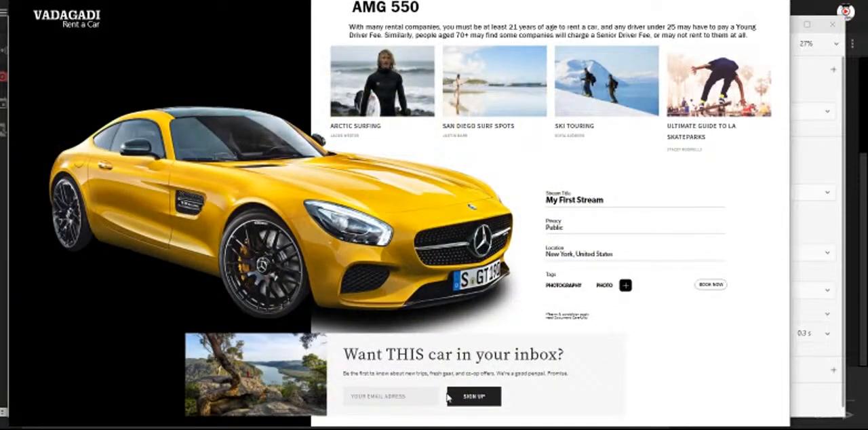
left_click(777, 1)
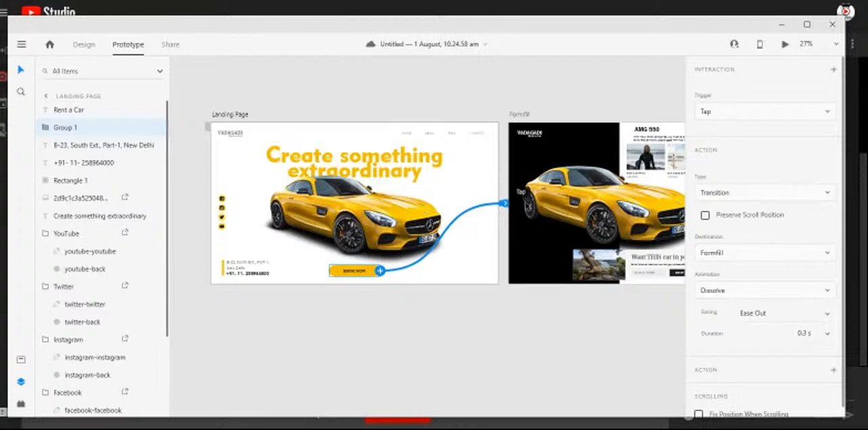
- Review the trigger options for the BOOK NOW link, keep Tap, and set the action type to Auto-Animate
scroll(543, 203, "right", 3)
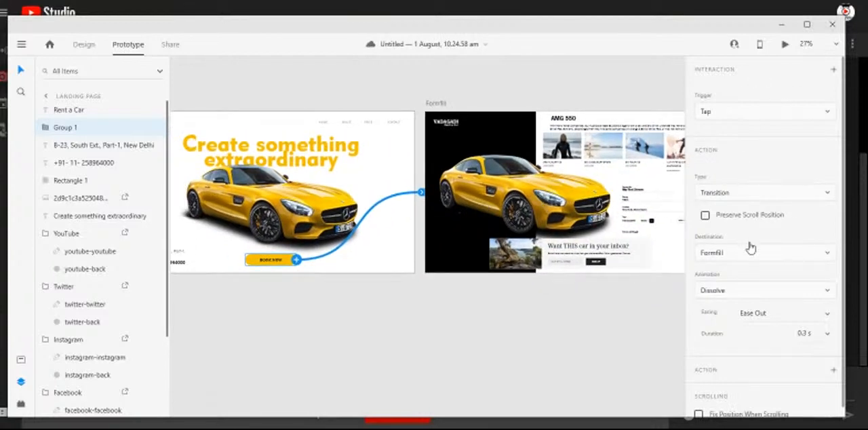
left_click(726, 113)
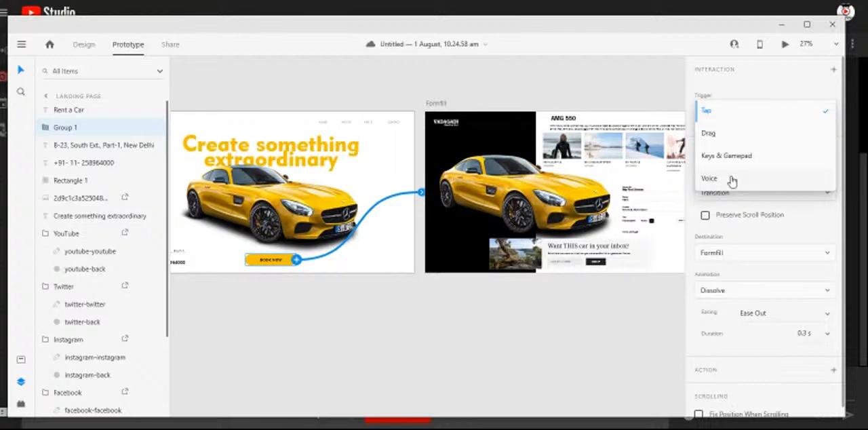
left_click(722, 115)
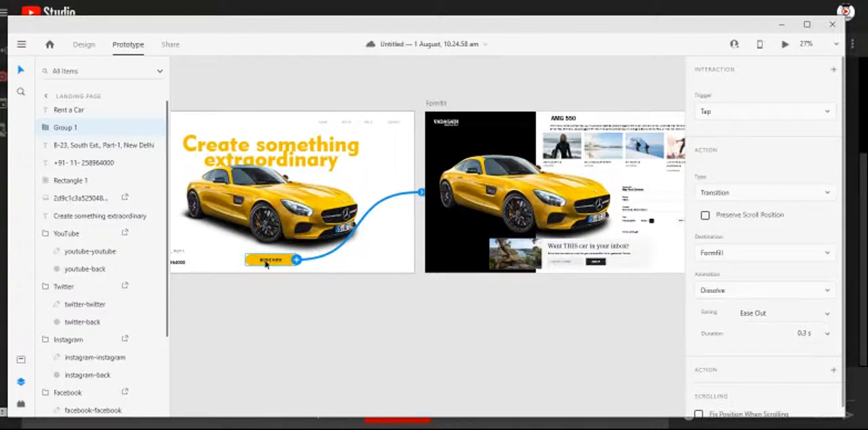
left_click(780, 201)
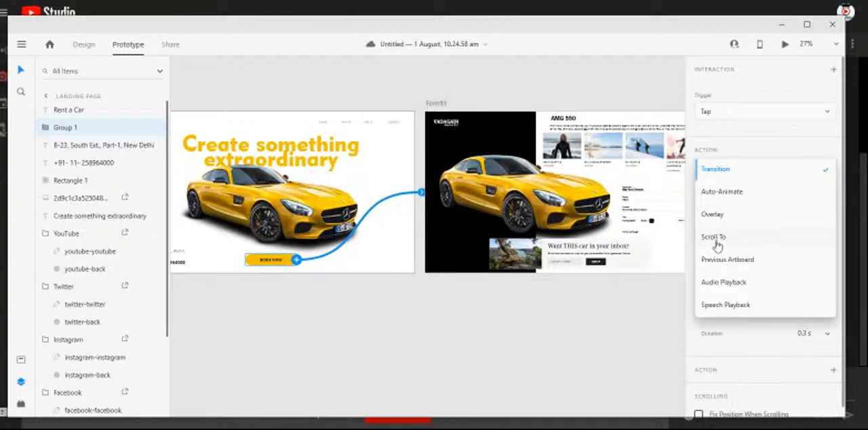
left_click(723, 192)
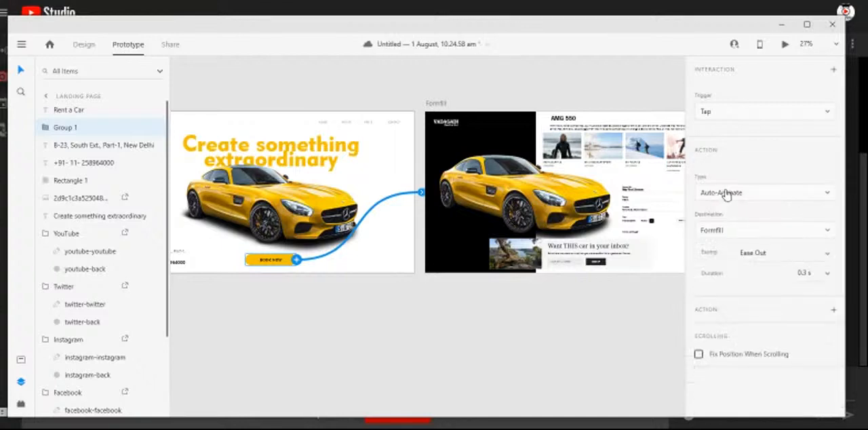
- Preview the prototype twice, following BOOK NOW to Formfill each time to check the Auto-Animate effect
left_click(785, 45)
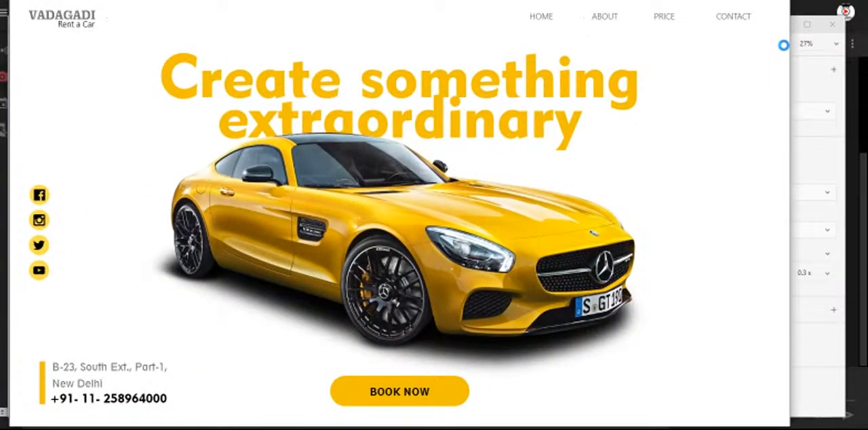
left_click(448, 396)
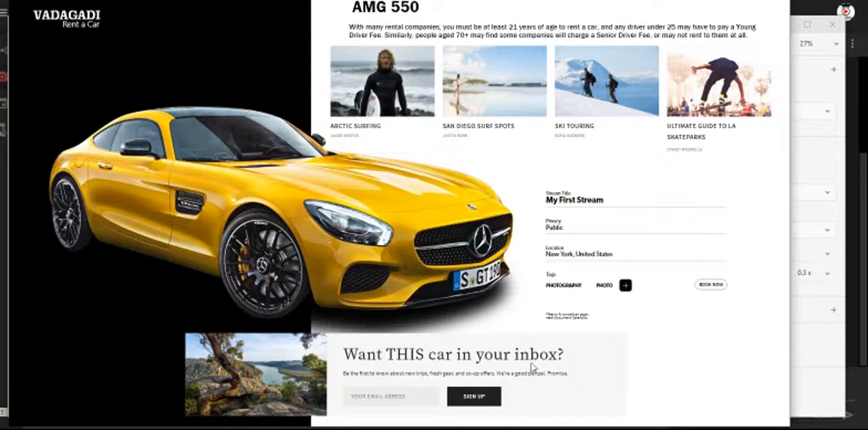
left_click(779, 2)
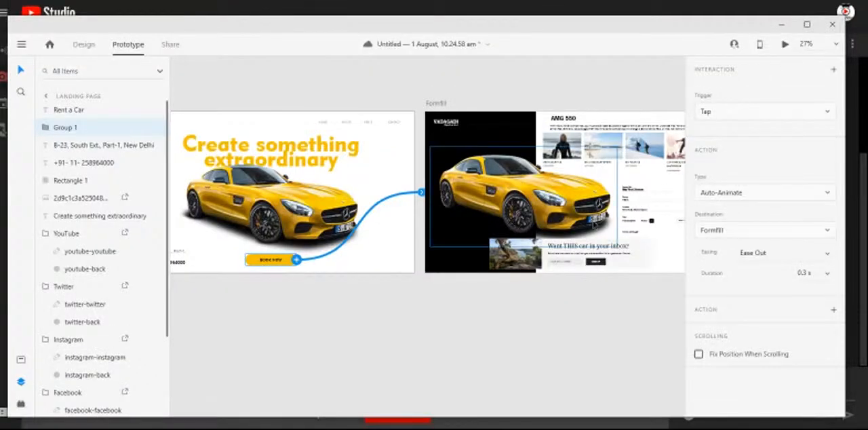
key("ctrl+Return")
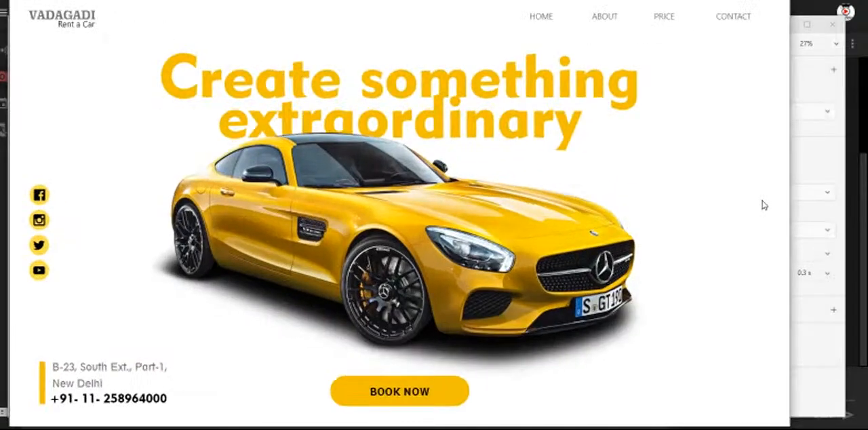
left_click(447, 398)
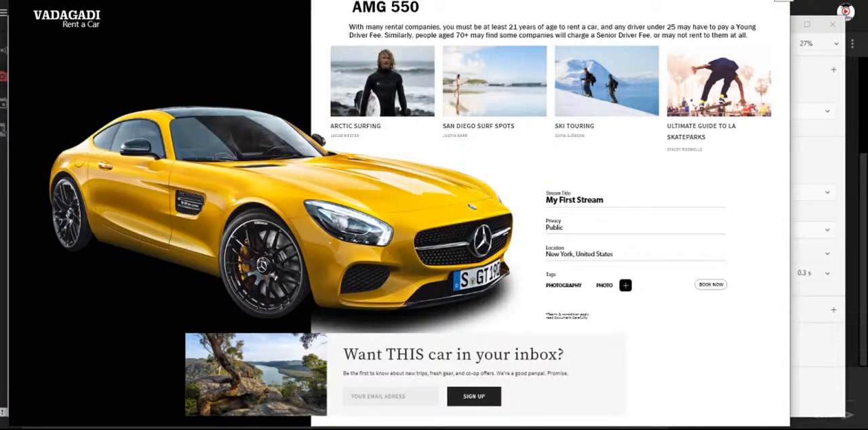
left_click(779, 1)
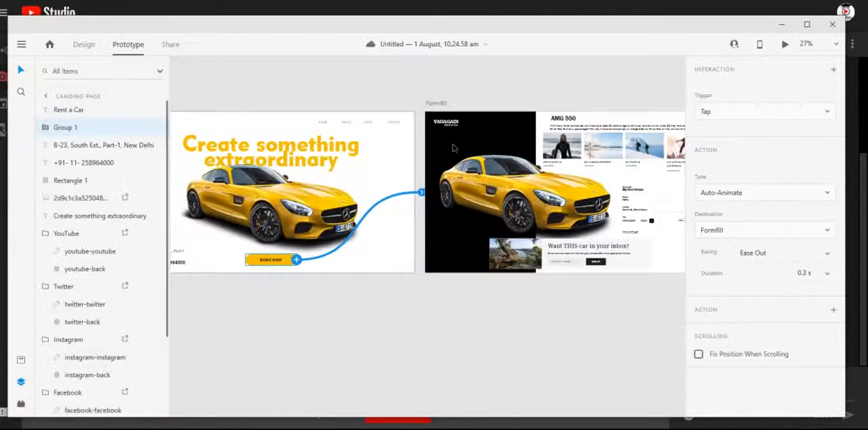
- Set the duration of the BOOK NOW Auto-Animate action to 1 s
left_click(809, 272)
type("1")
key("Return")
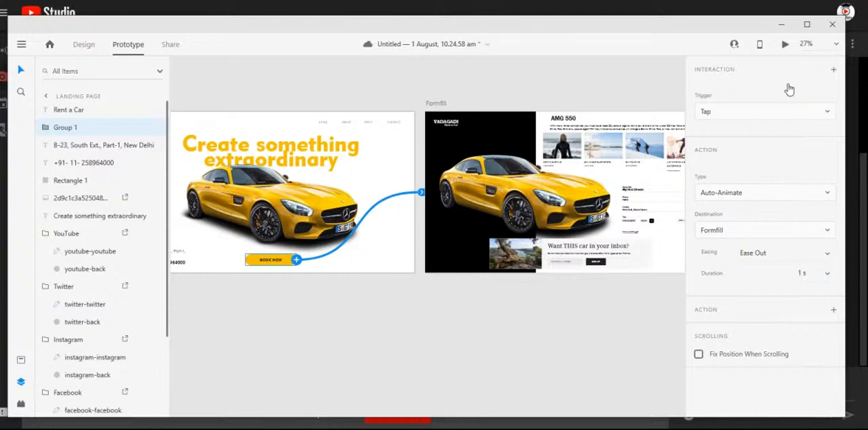
- Play the slower animation from the Landing Page to Formfill in the preview and close it
left_click(785, 45)
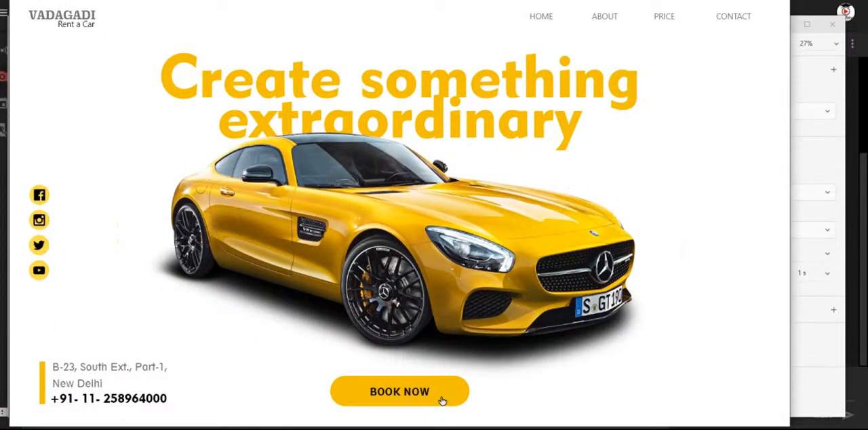
left_click(441, 400)
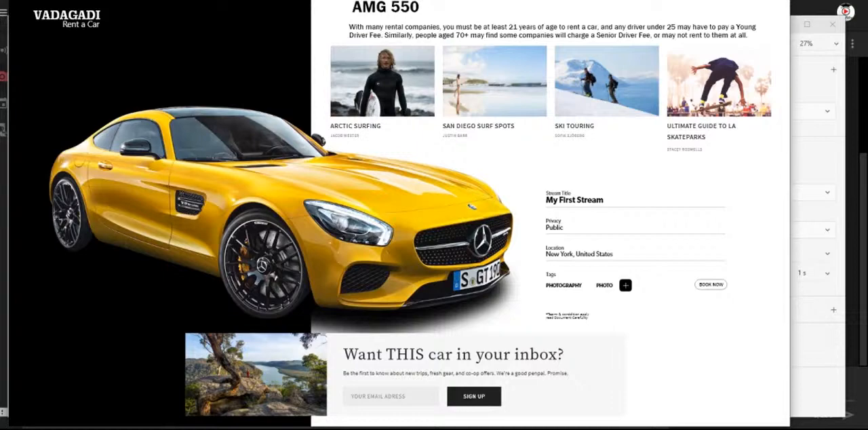
key("Escape")
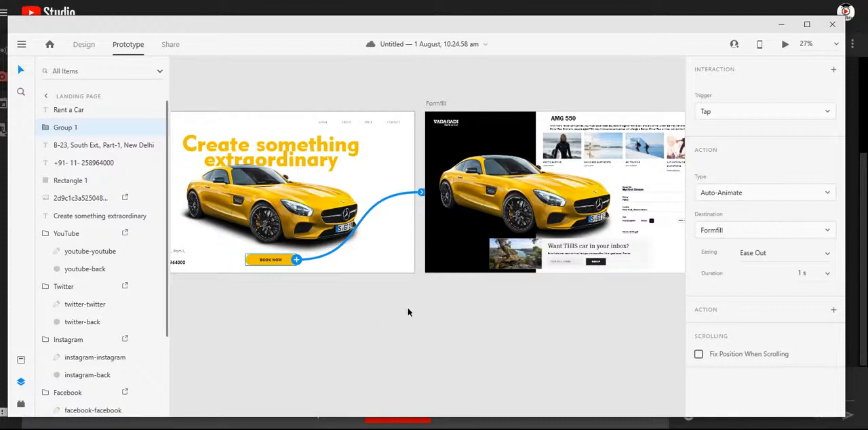
- Ungroup the booking form on the Formfill artboard and link its BOOK NOW button to the Conratulation artboard
left_click_drag(504, 304, 283, 312)
left_click_drag(397, 323, 459, 317)
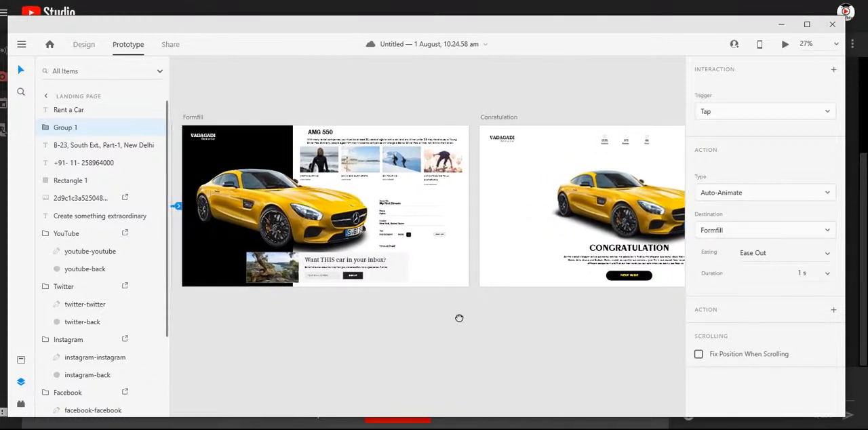
left_click(441, 239)
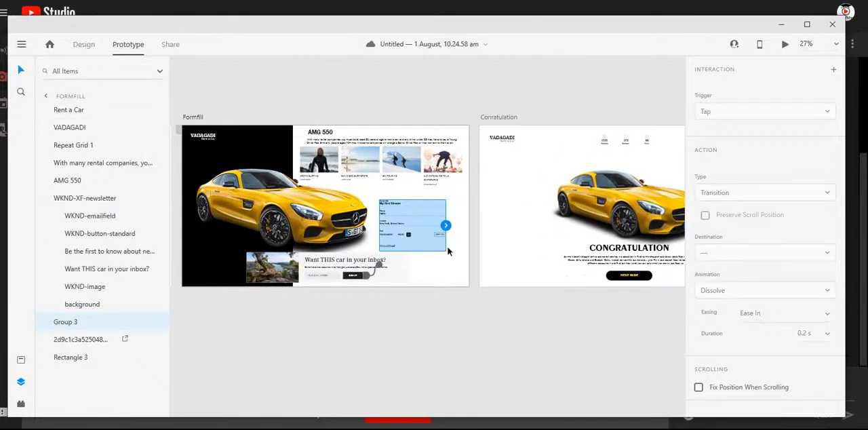
scroll(447, 249, "up", 5)
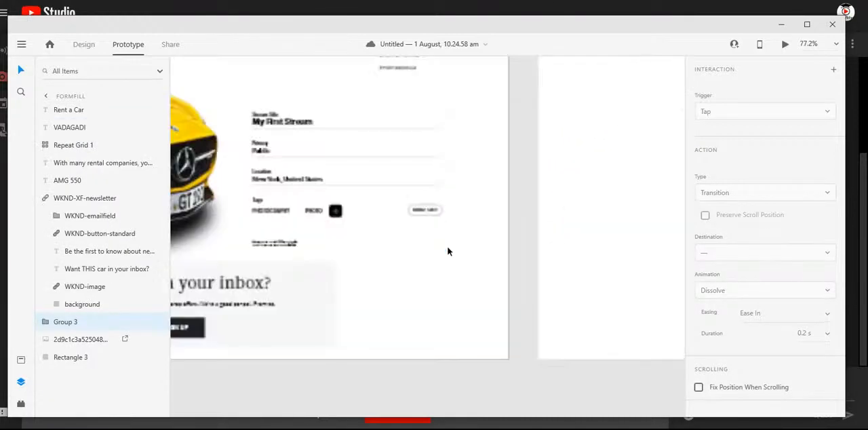
right_click(432, 214)
left_click(480, 147)
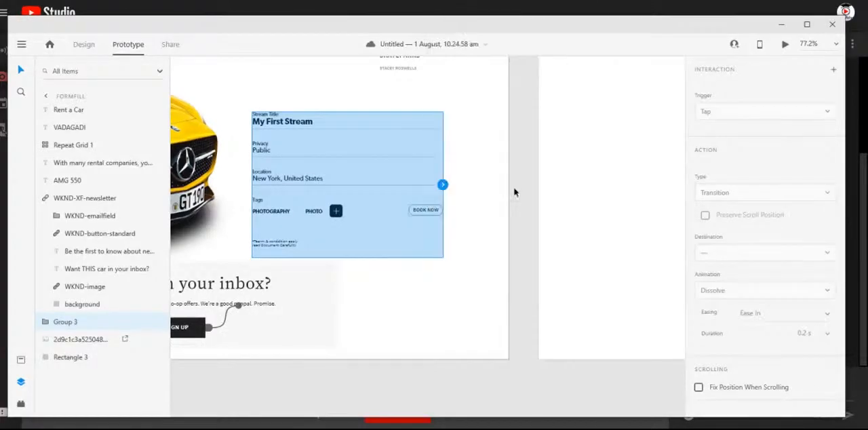
left_click(432, 211)
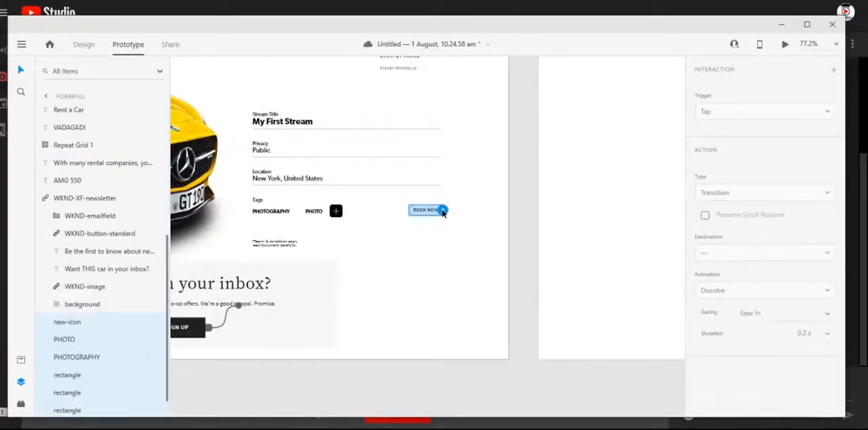
left_click_drag(442, 210, 572, 175)
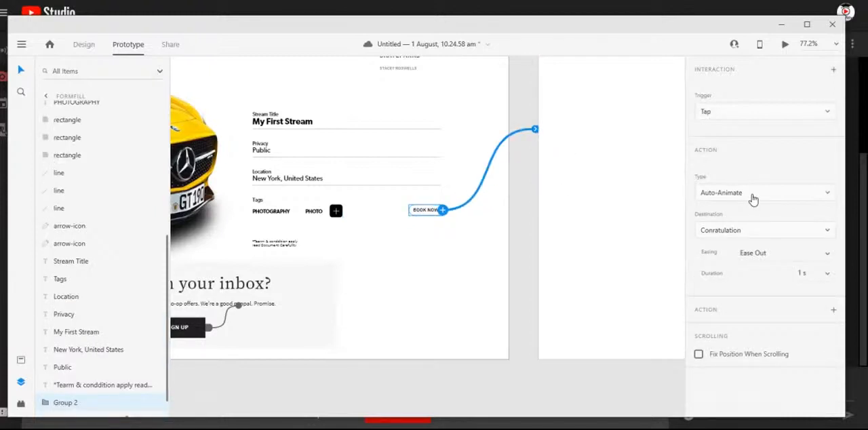
- Group the VADAGADI and Rent a Car texts on the Conratulation artboard and link the group to the Landing Page
scroll(396, 264, "down", 4)
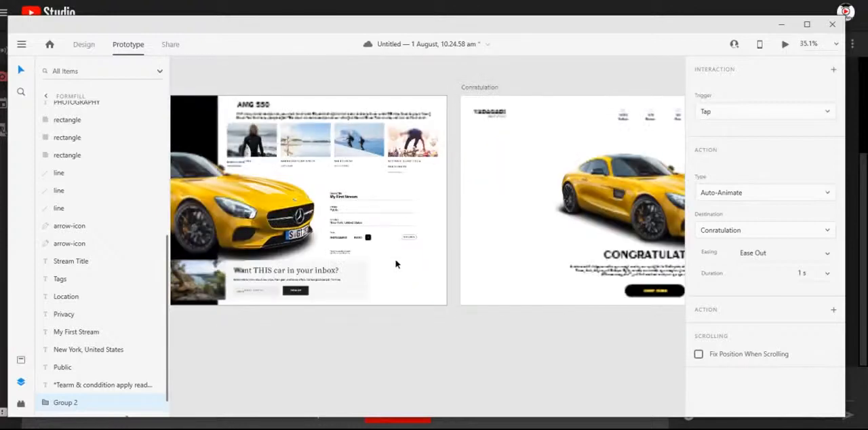
left_click(488, 116)
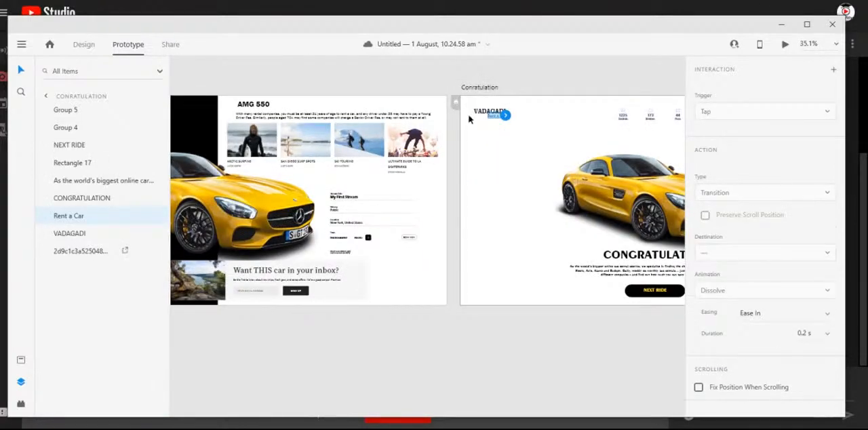
left_click(520, 86)
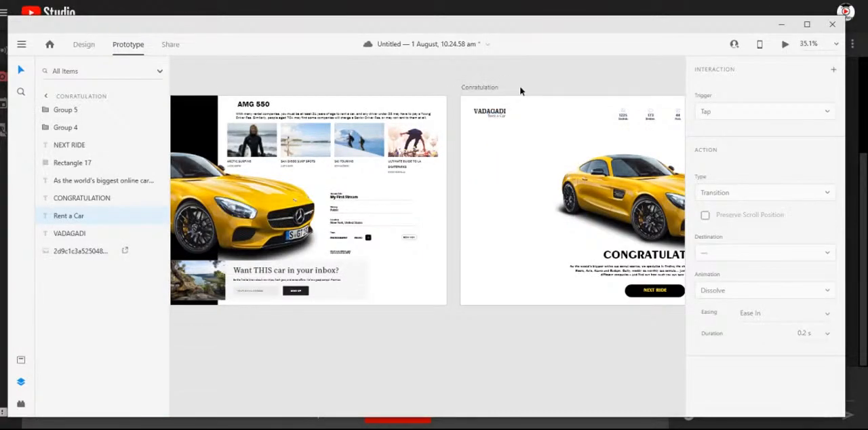
left_click(492, 124)
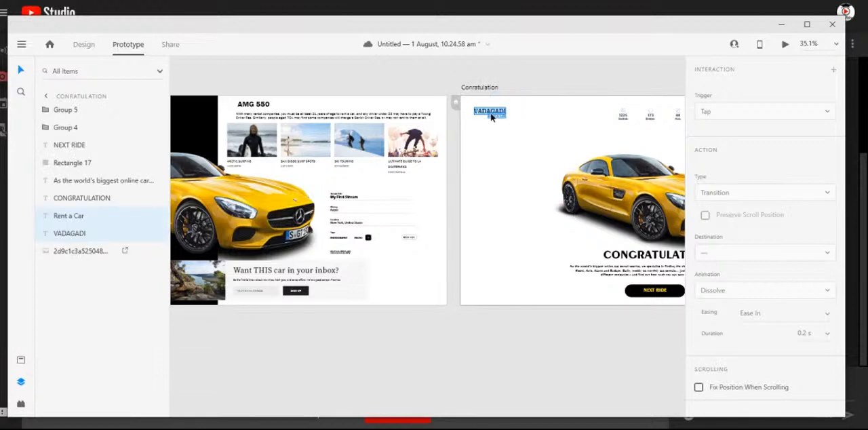
right_click(491, 117)
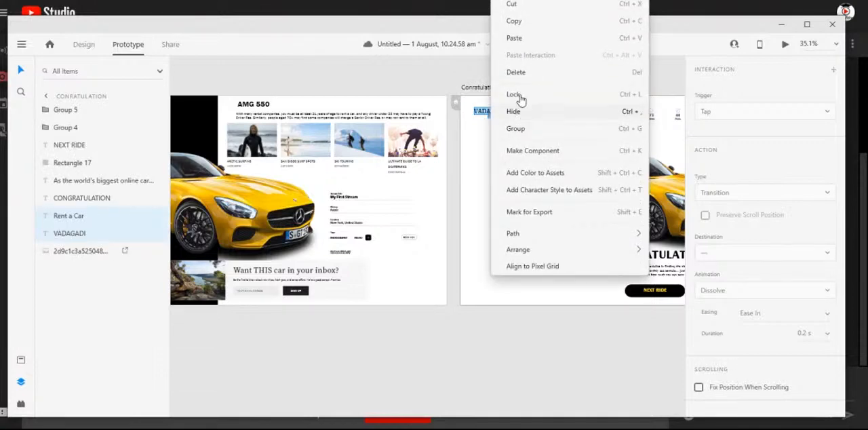
left_click(516, 128)
left_click_drag(506, 117, 246, 173)
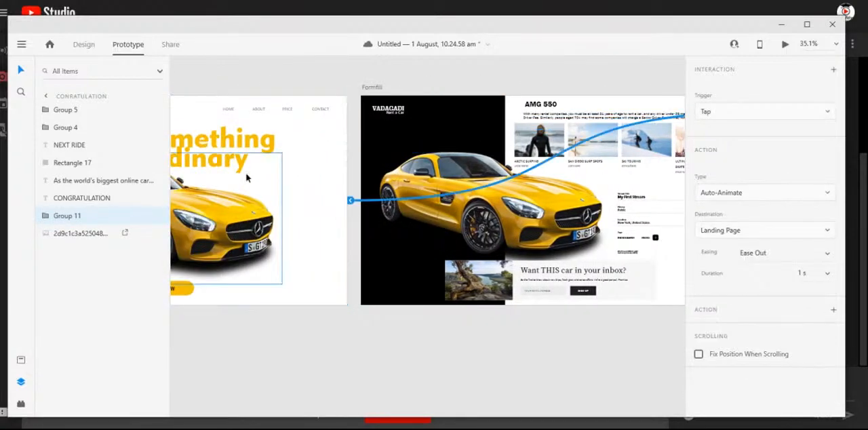
- Group the VADAGADI and Rent a Car logo texts on the Formfill artboard and link the group to the Landing Page
left_click(393, 113)
left_click(394, 111, "shift")
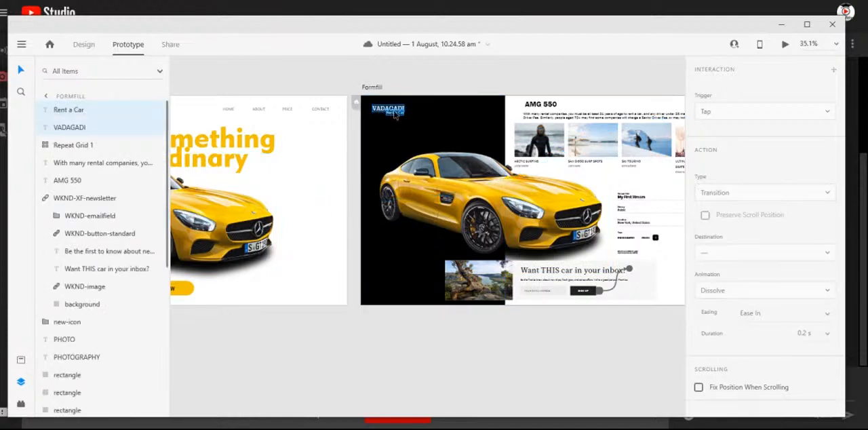
key("ctrl+g")
left_click_drag(405, 110, 281, 196)
- Preview the prototype from Formfill, testing its logo link, both BOOK NOW links, and the Conratulation logo link back to the Landing Page
scroll(454, 190, "down", 2)
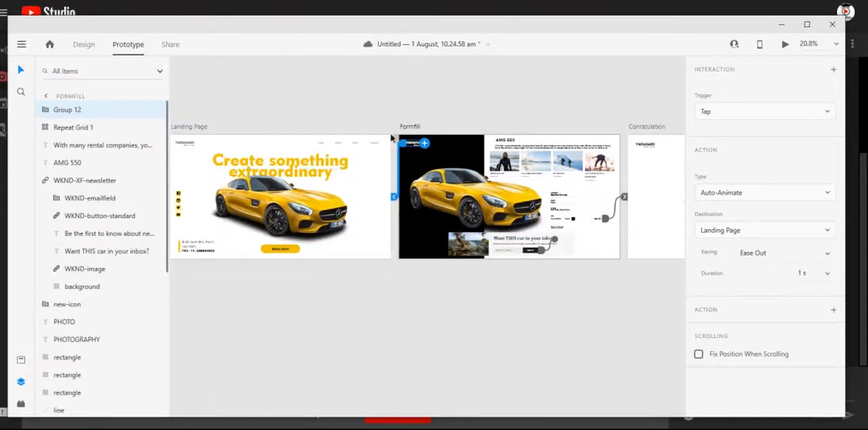
scroll(647, 151, "right", 3)
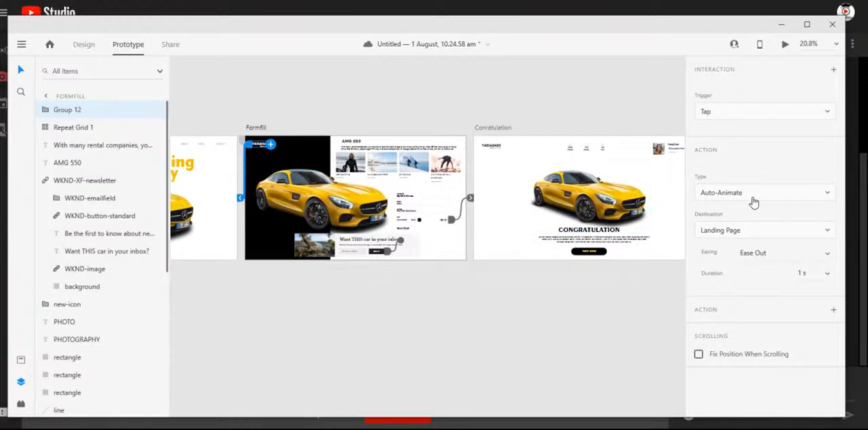
left_click(785, 44)
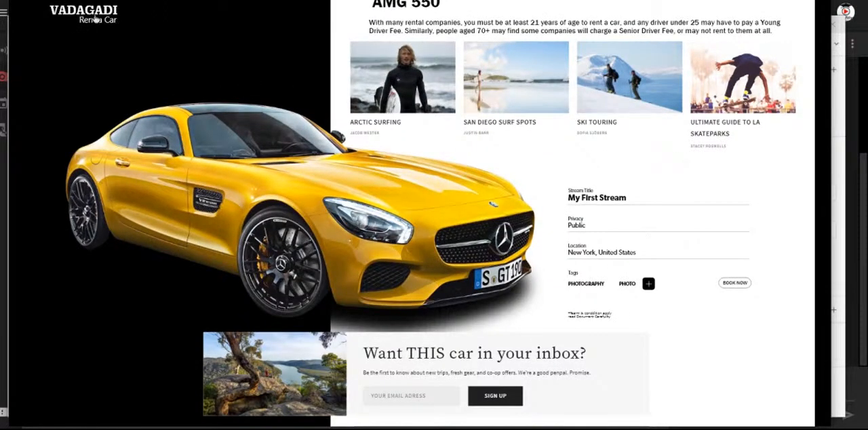
left_click(97, 28)
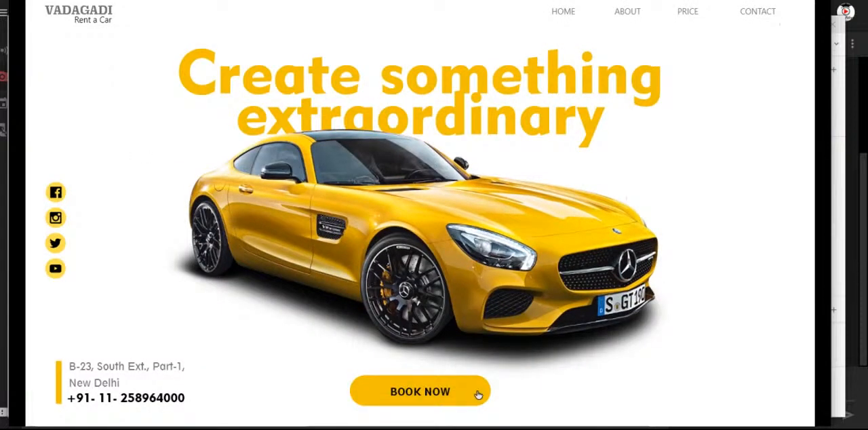
left_click(405, 391)
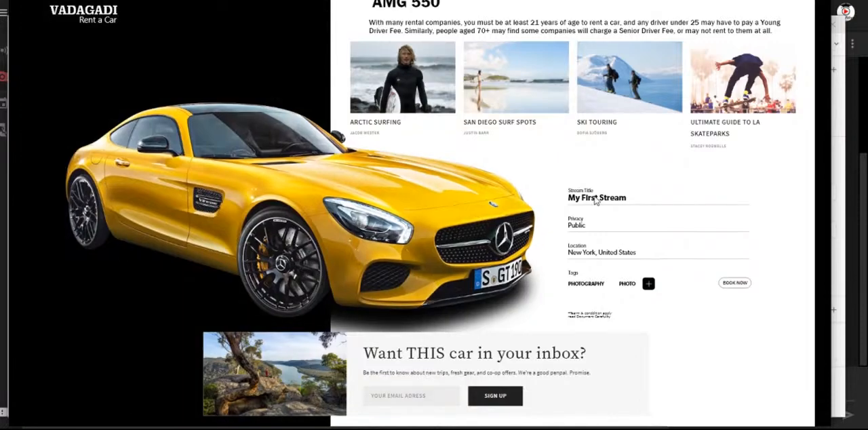
left_click(735, 284)
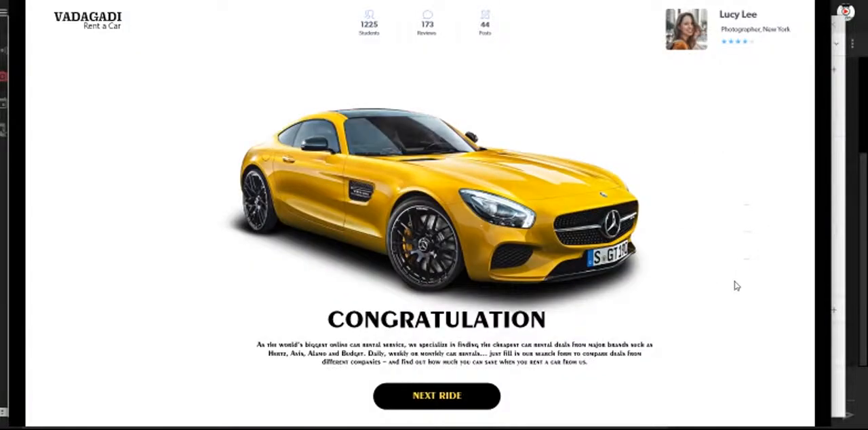
left_click(84, 17)
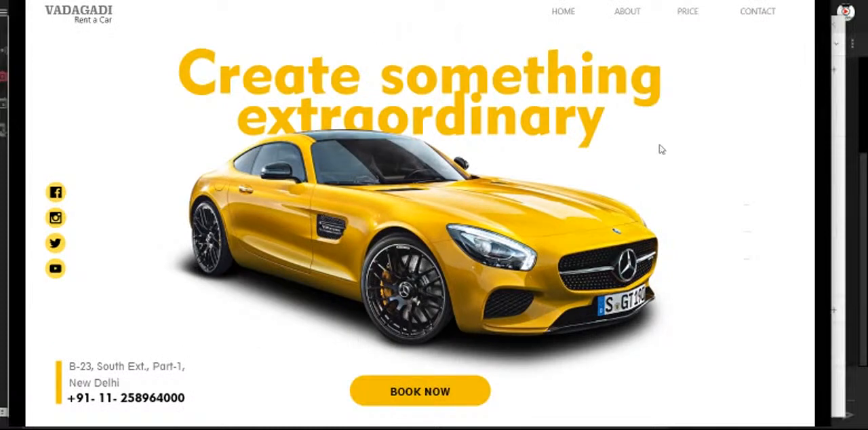
- Repeat the preview round trip through Formfill and Conratulation back to the Landing Page, and narrow the preview window slightly
left_click(447, 395)
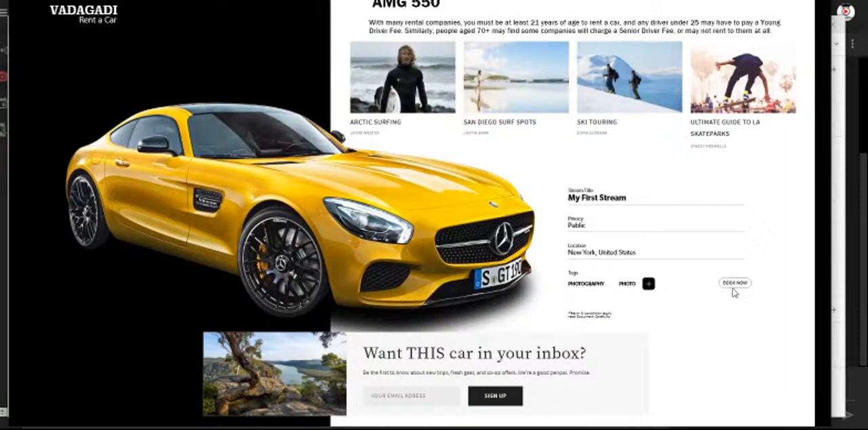
left_click(734, 290)
left_click(110, 29)
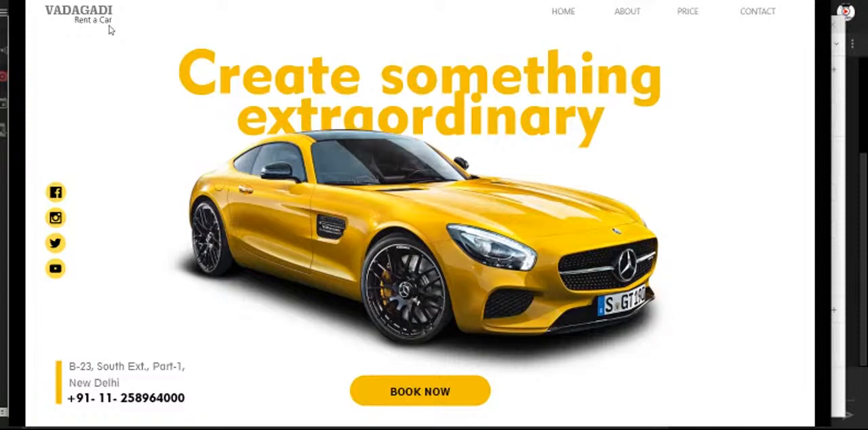
left_click_drag(19, 157, 41, 163)
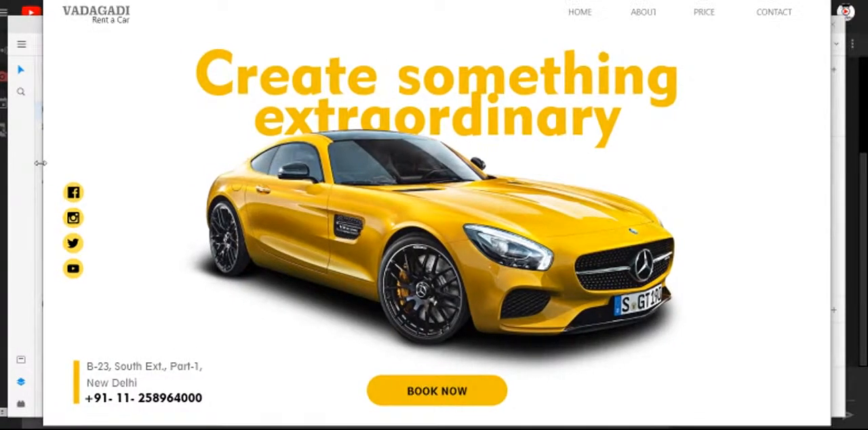